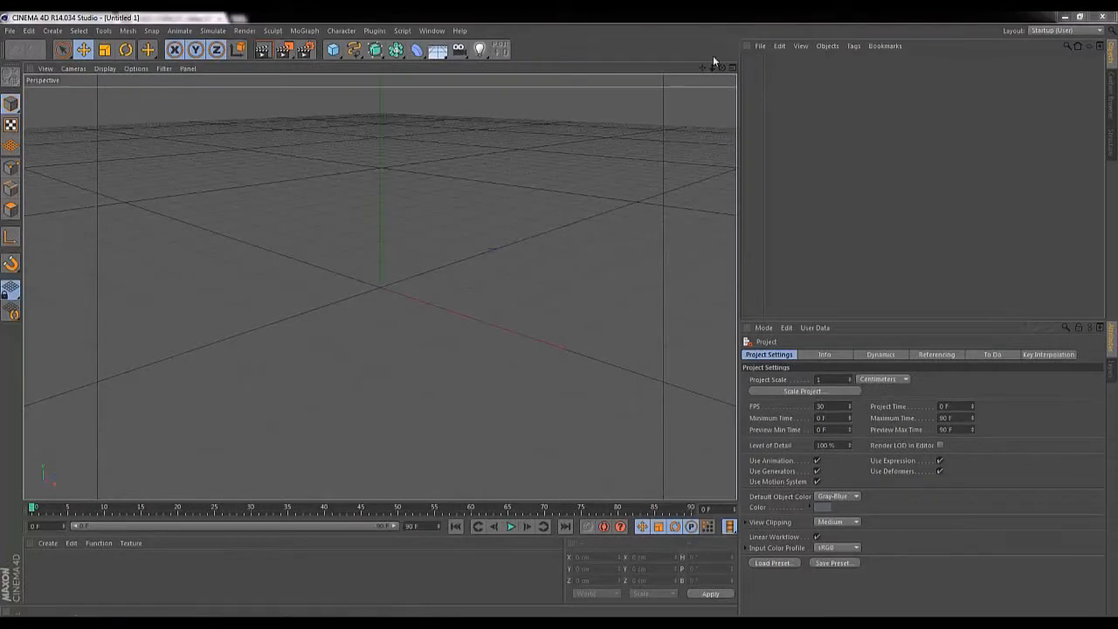
Switch from the Perspective viewport to a maximized Top view.
left_click_drag(699, 72, 487, 332)
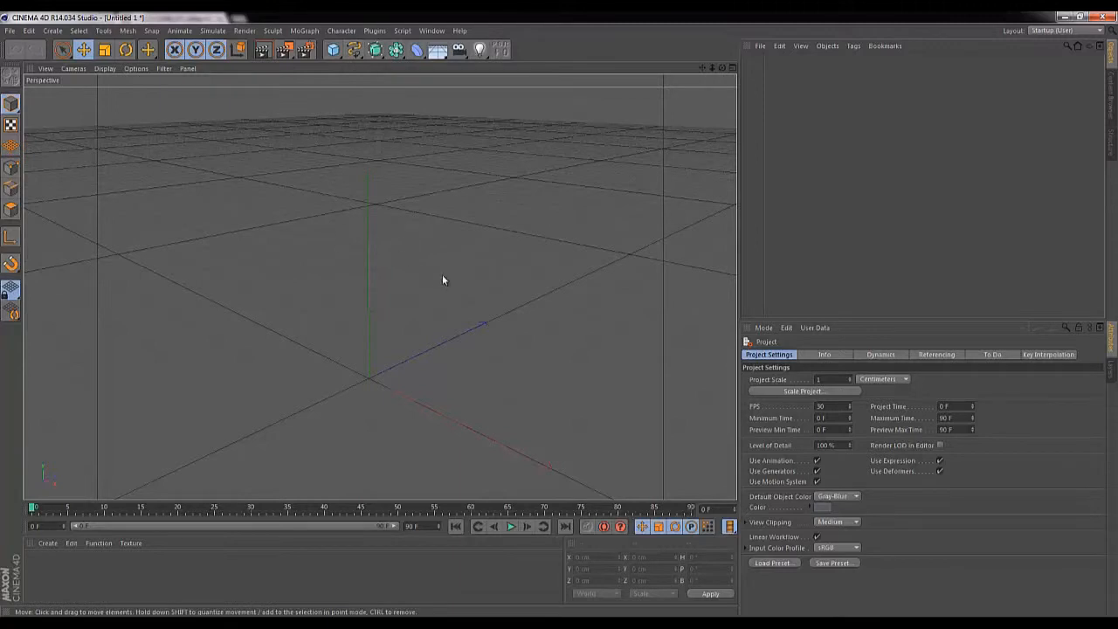
left_click_drag(704, 69, 560, 318)
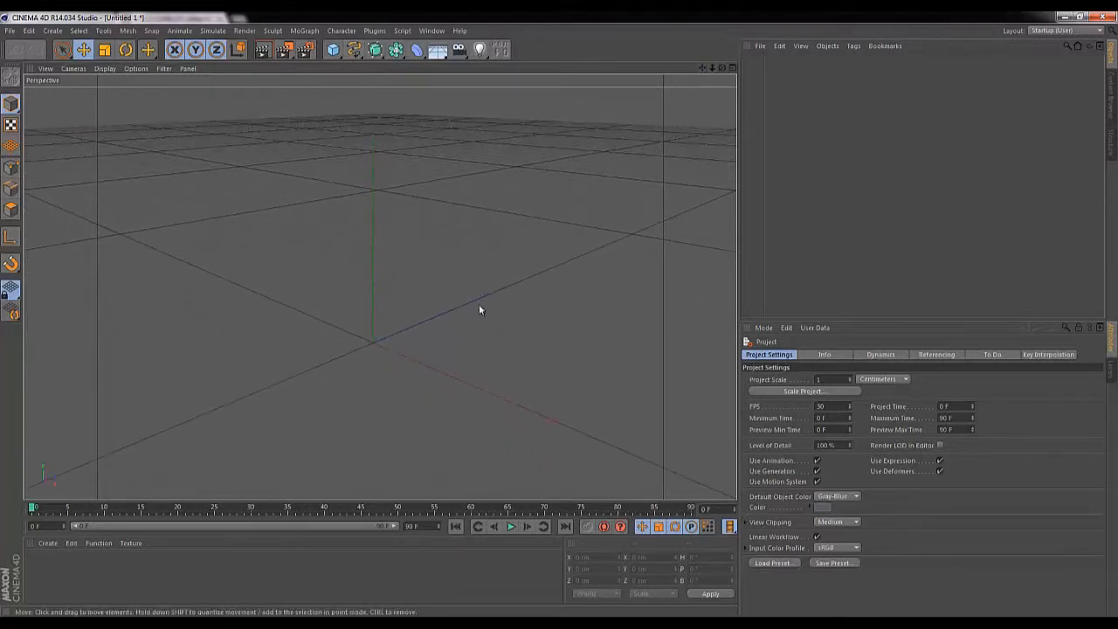
left_click(732, 67)
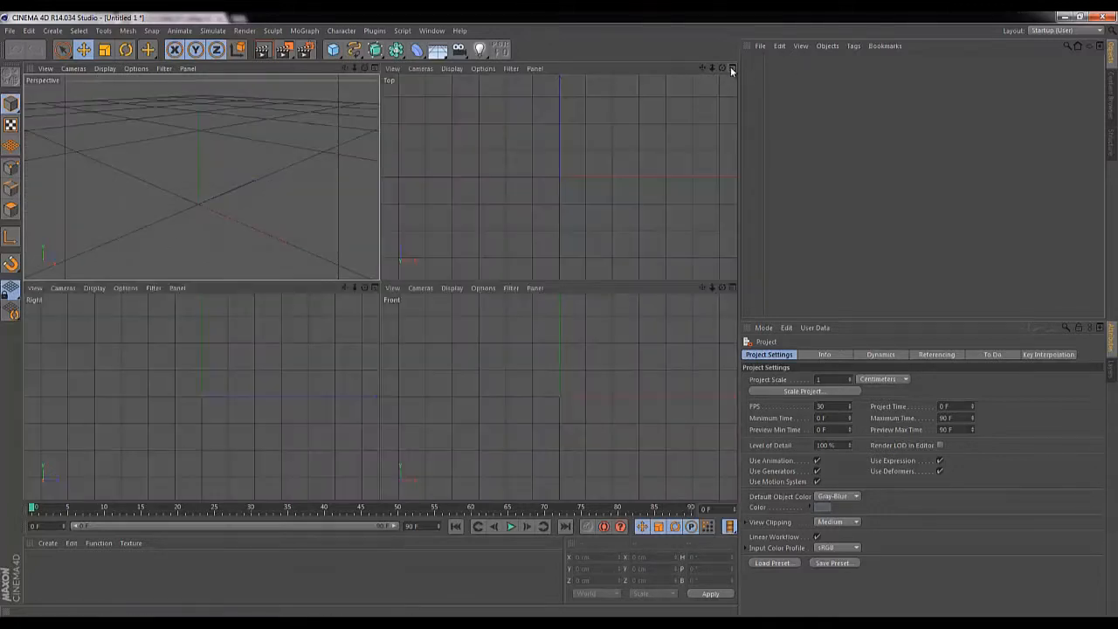
left_click(732, 68)
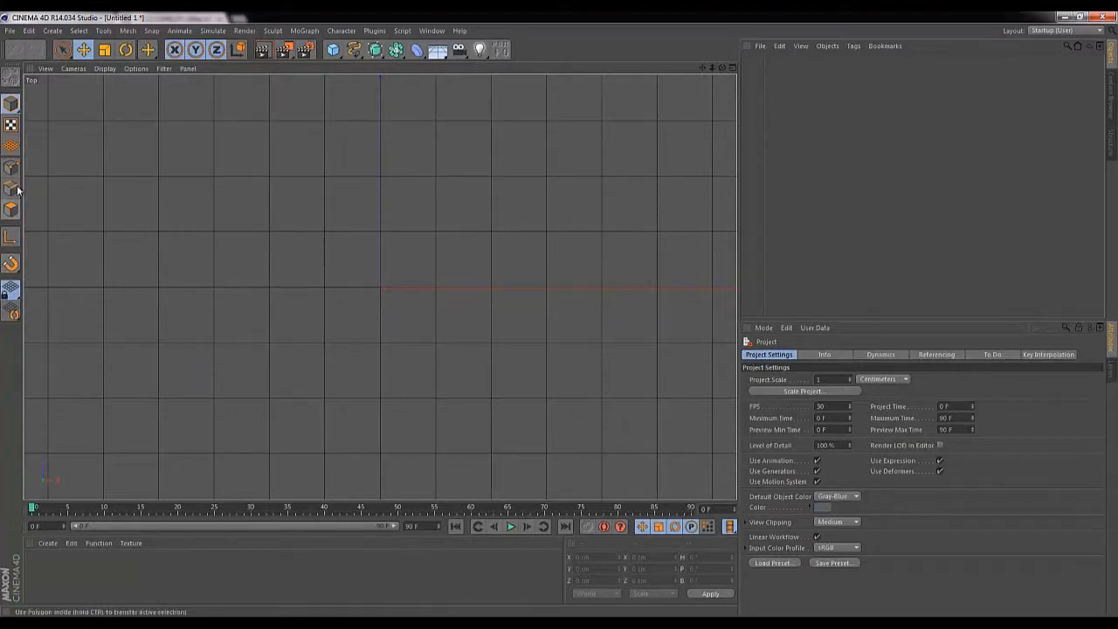
Enable snapping and turn on Spline Snap.
left_click(11, 264)
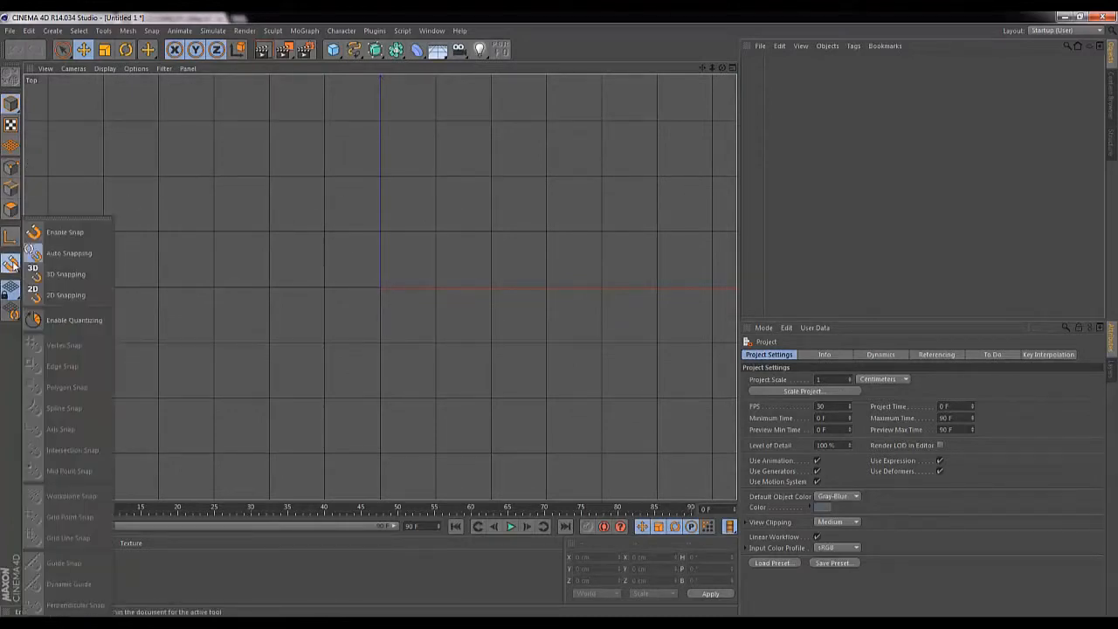
left_click(65, 232)
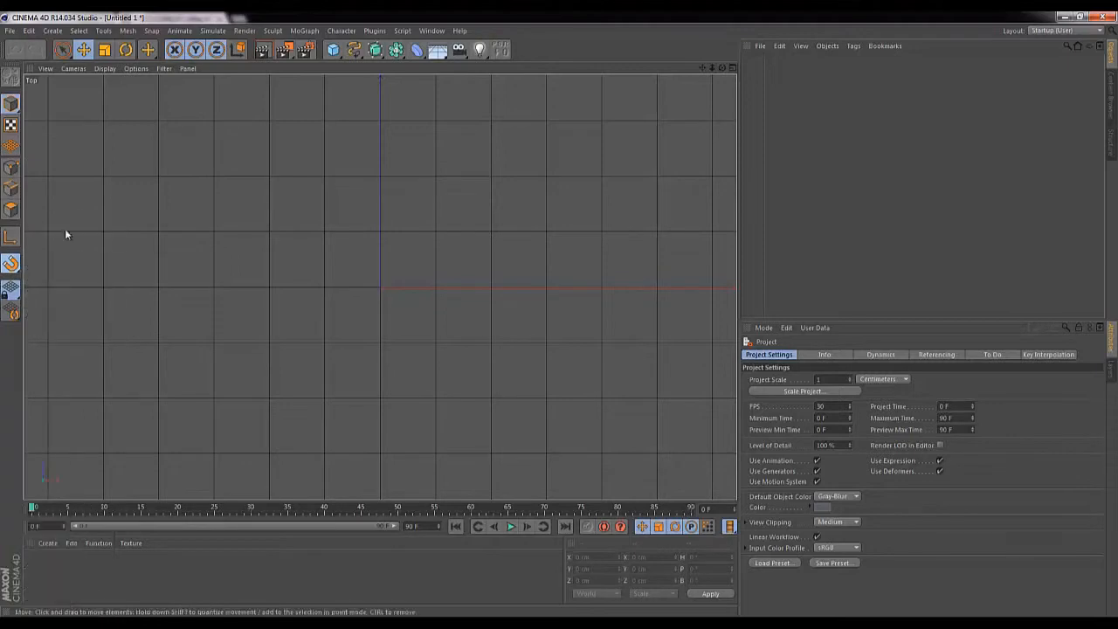
left_click(12, 267)
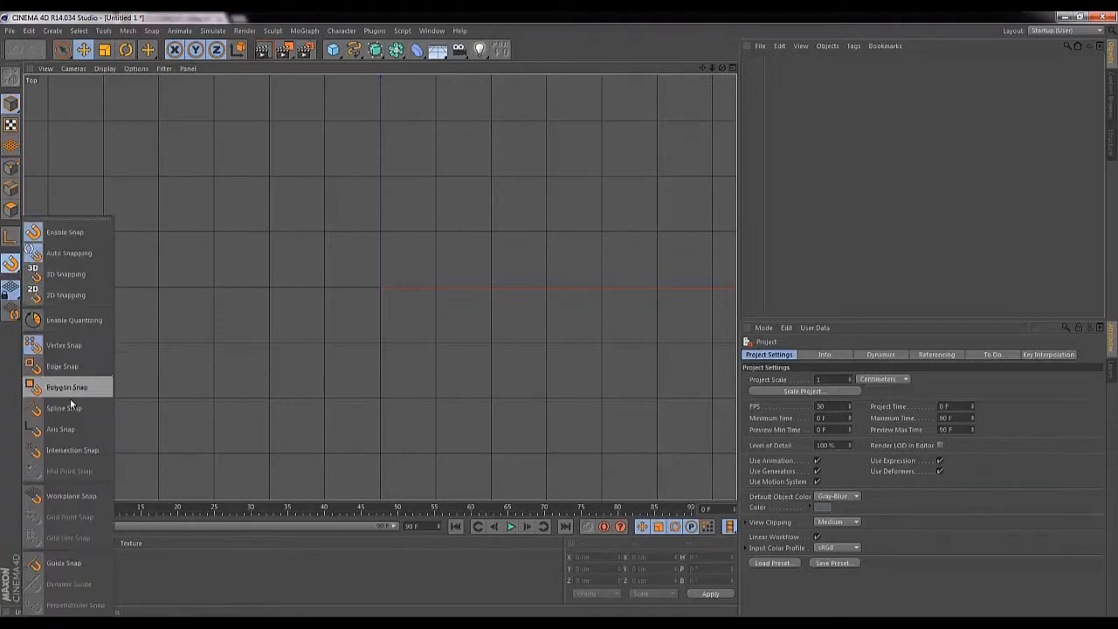
left_click(71, 407)
Turn on Workplane Snap together with Grid Point Snap and Grid Line Snap.
left_click(11, 264)
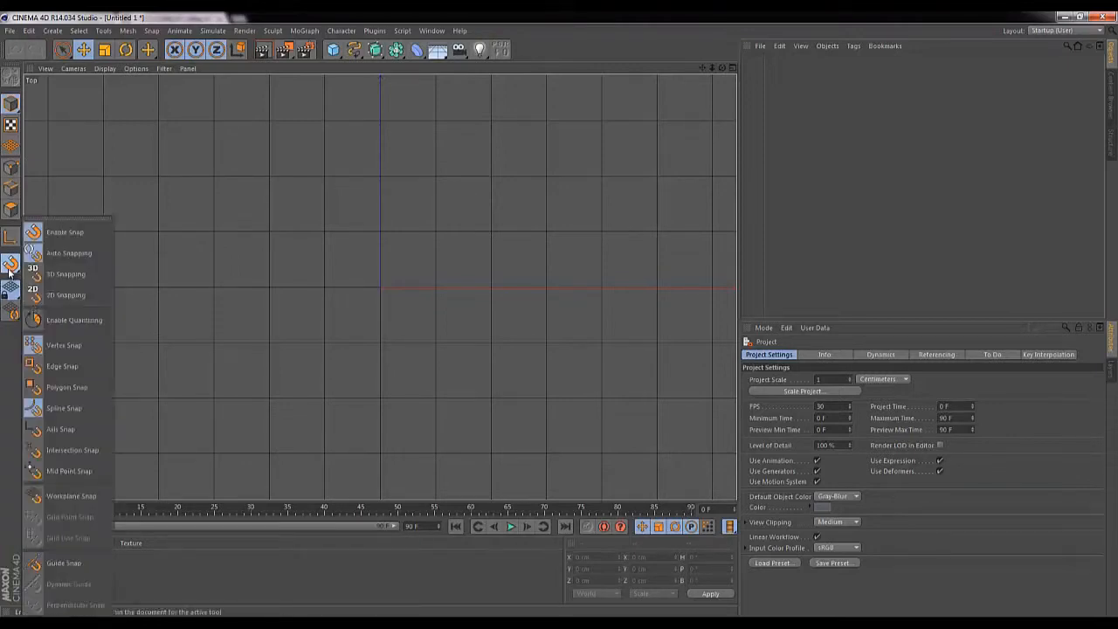
left_click(72, 495)
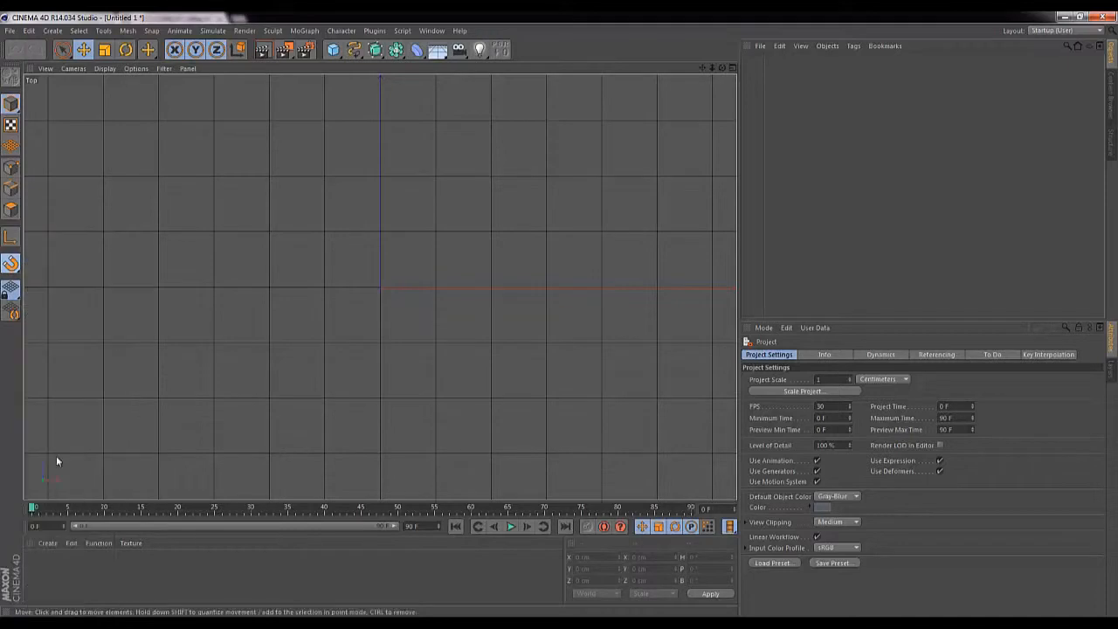
left_click(11, 264)
left_click(62, 517)
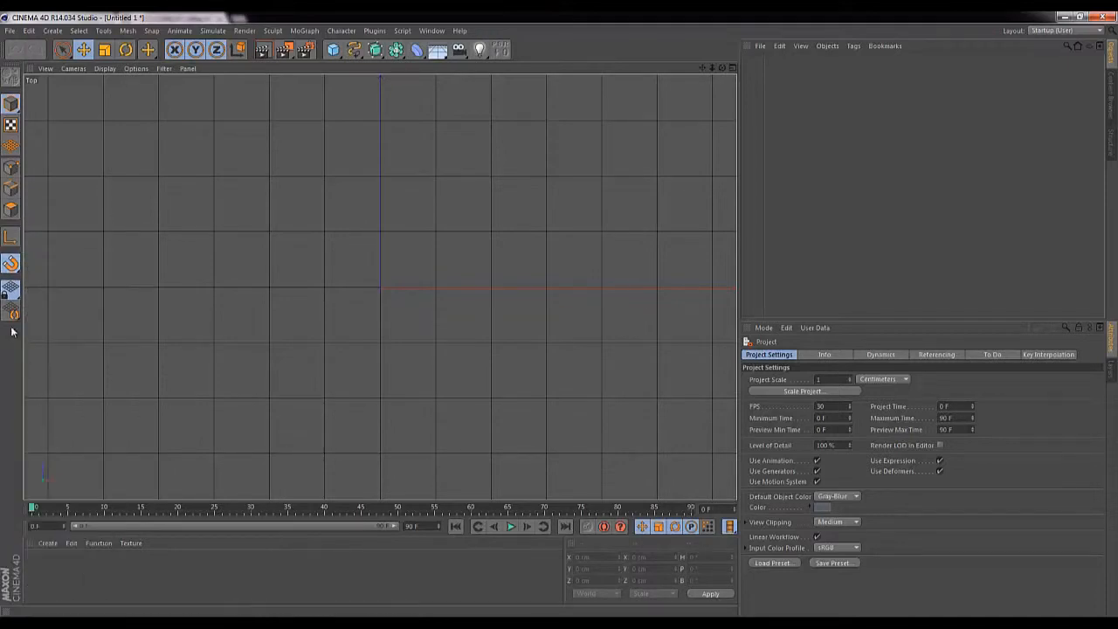
left_click(12, 263)
left_click(84, 539)
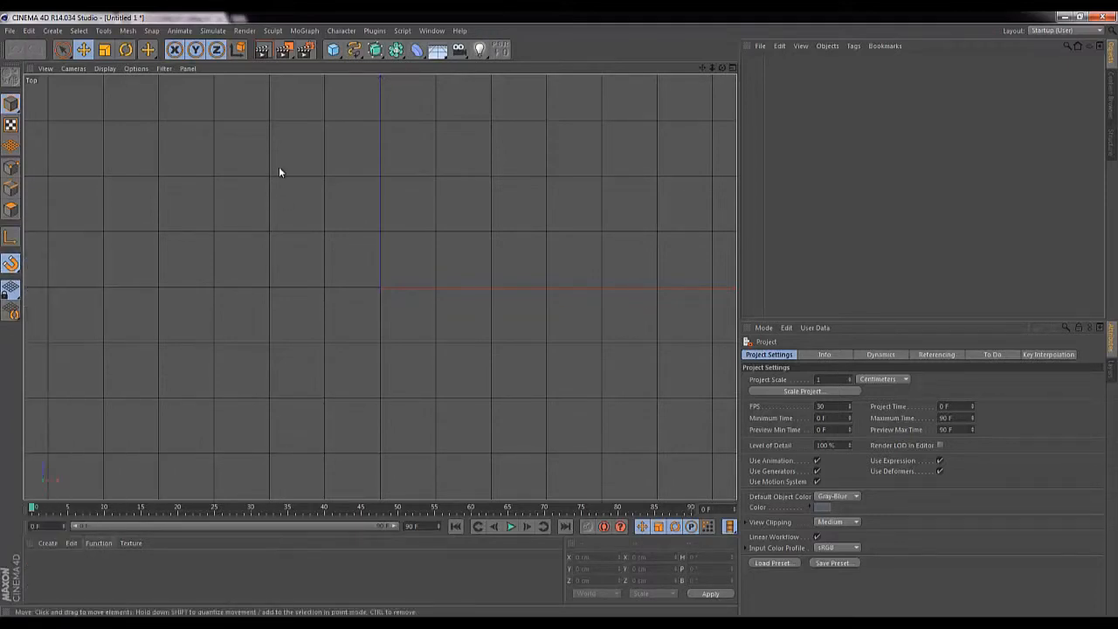
Start a Linear spline in the Top view with a segment from X -300, Z 100 cm to X 300, Z 100 cm.
left_click(356, 51)
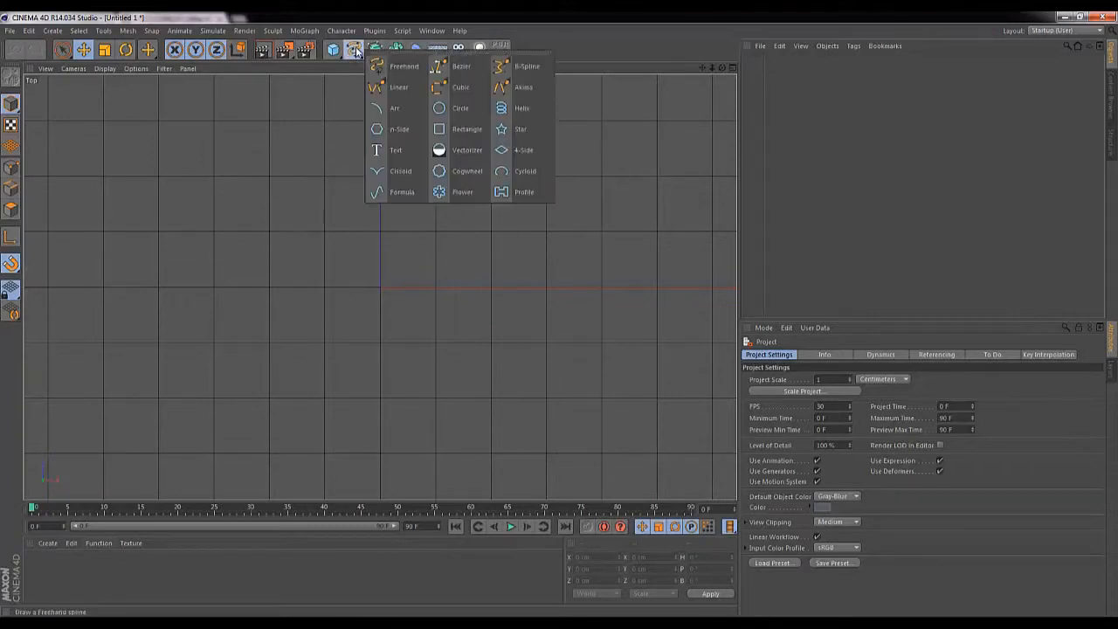
left_click(401, 90)
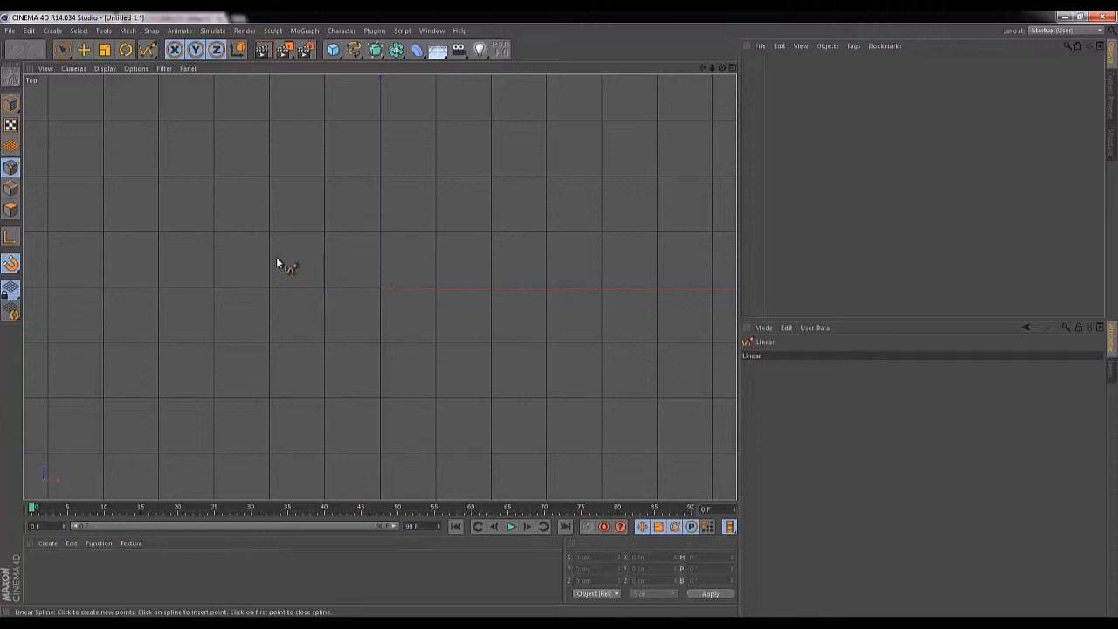
left_click(214, 232)
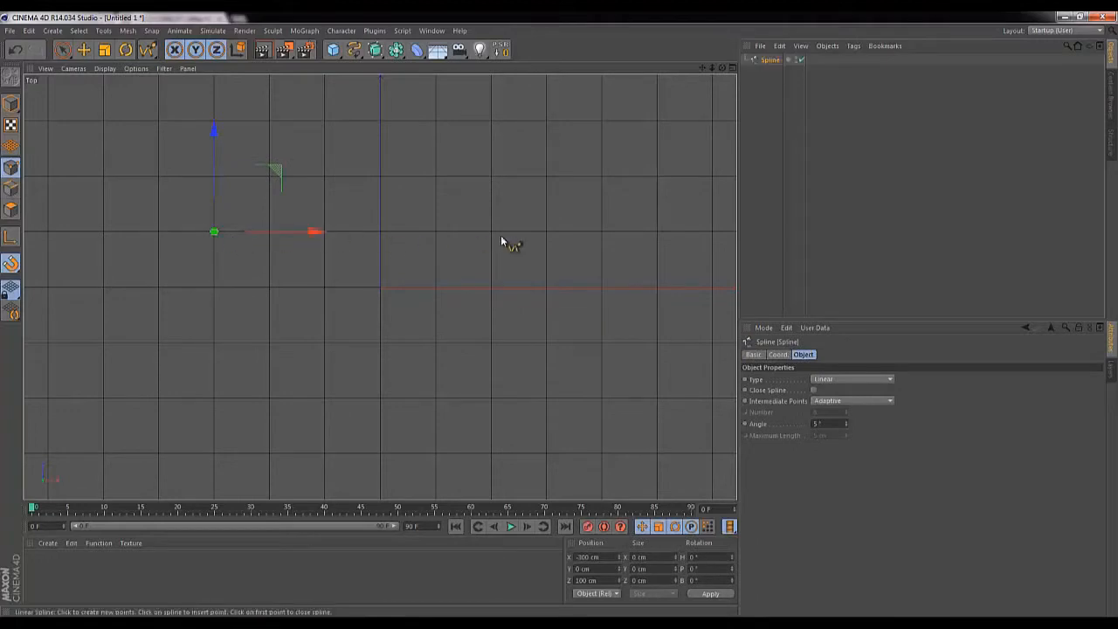
left_click(545, 231)
Outline the upper-right corner block with points at X/Z 300/200, 500/200, 500/0 and 400/0 cm.
scroll(552, 181, "up", 5)
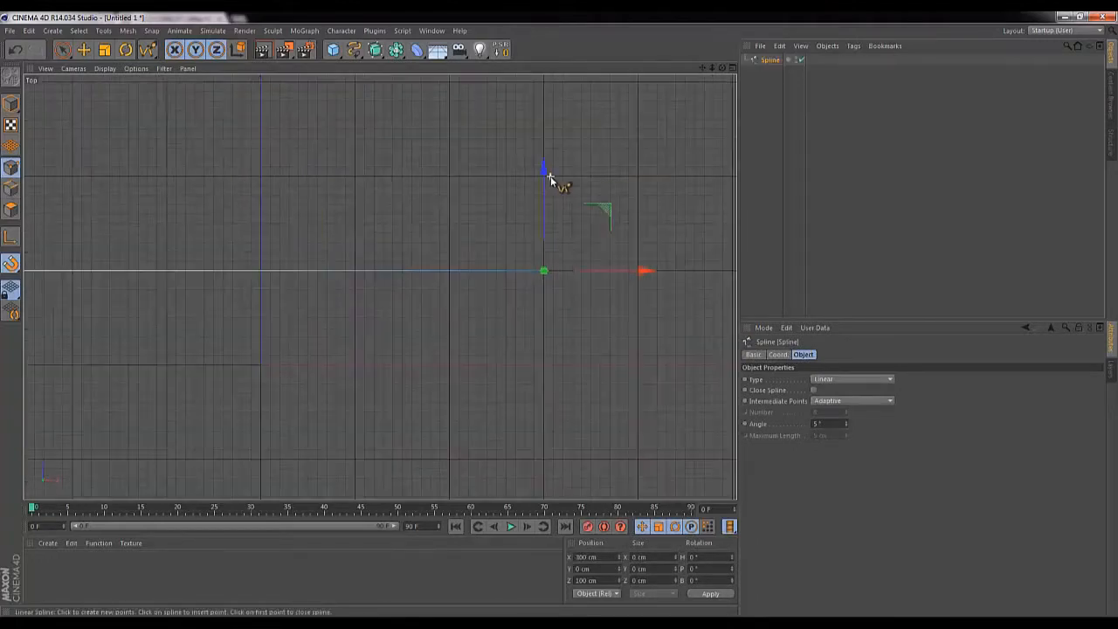
left_click(541, 183)
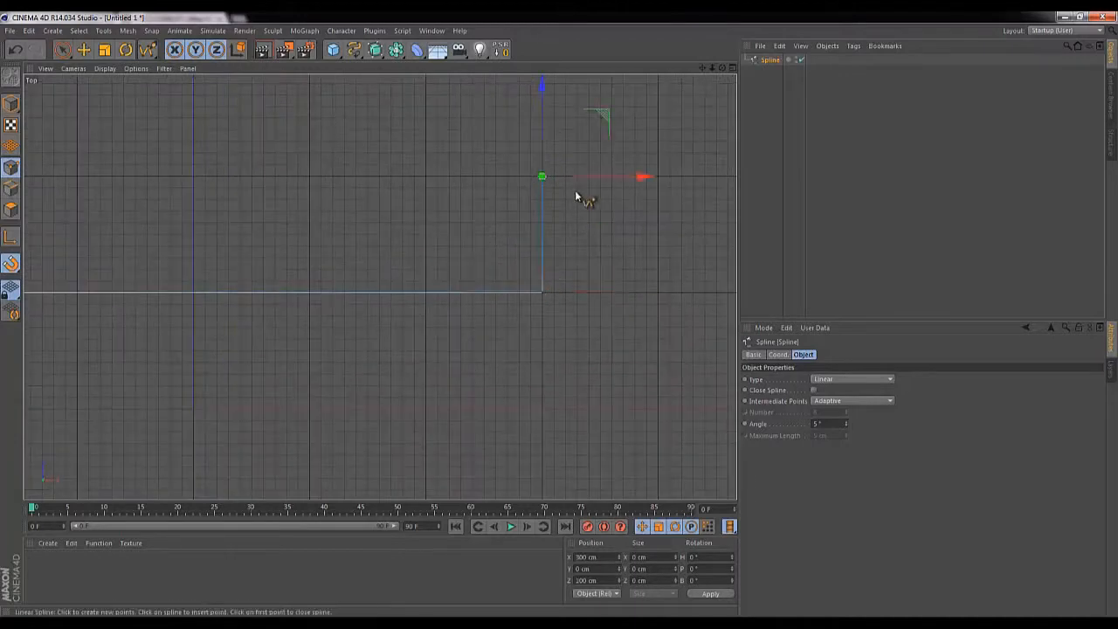
scroll(689, 183, "down", 2)
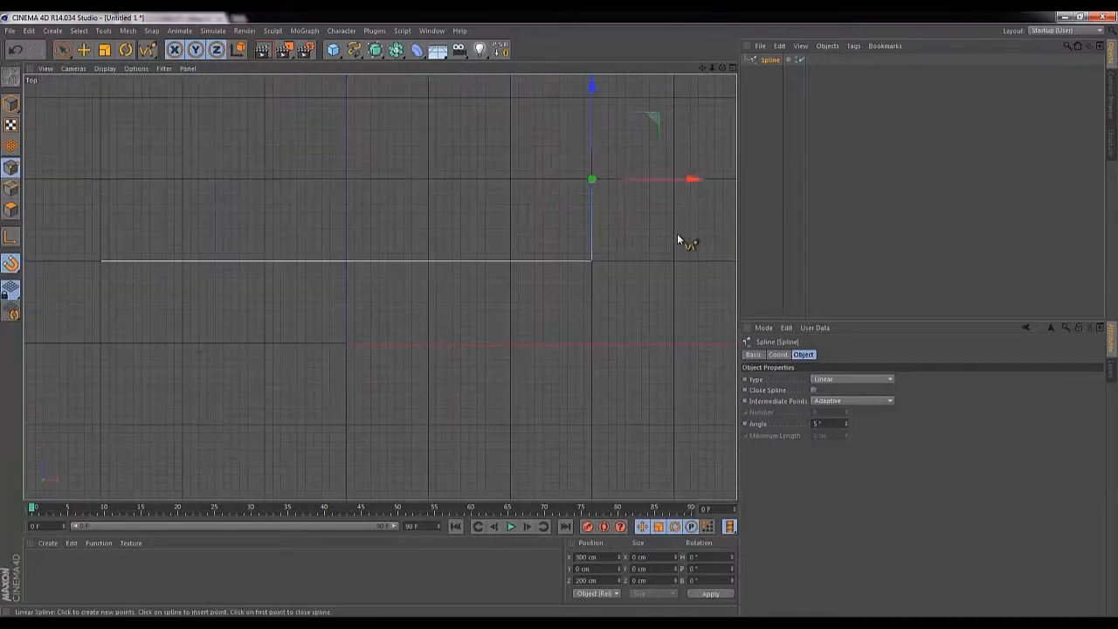
left_click_drag(679, 241, 501, 265)
left_click(596, 190)
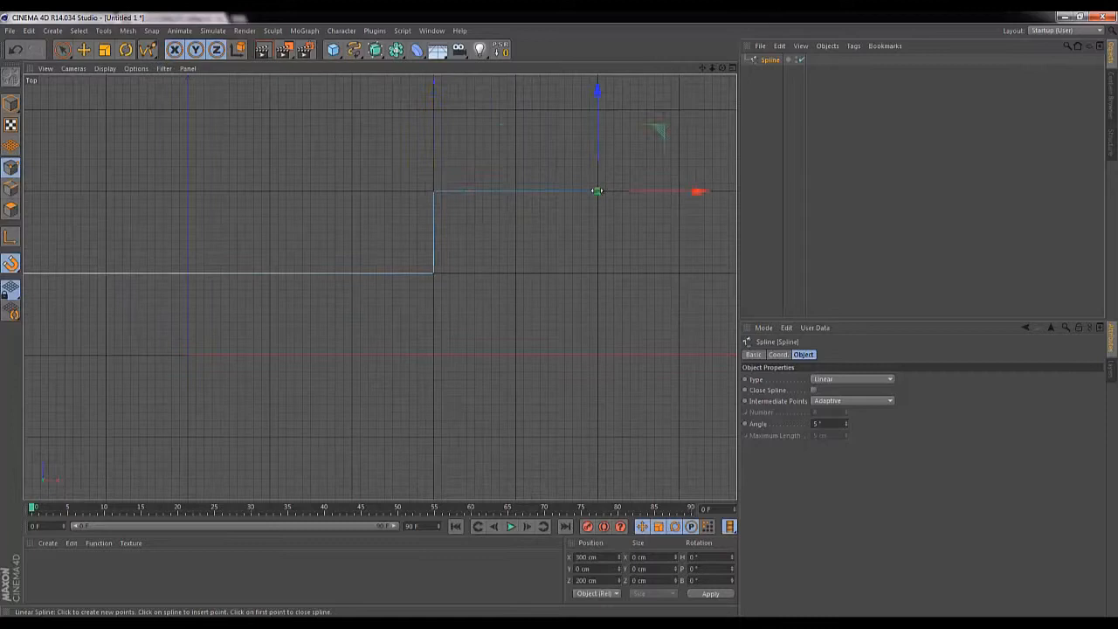
left_click(598, 355)
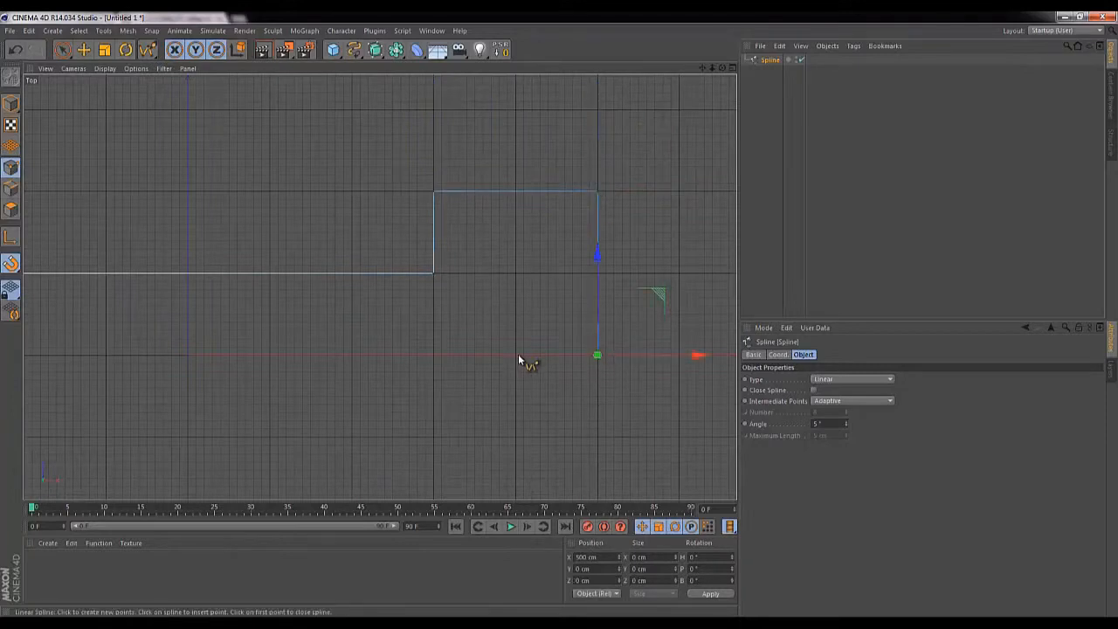
left_click(517, 354)
Extend the spline down the right side to X 400, Z -400 cm and outward to X 500, Z -400 cm.
left_click_drag(529, 319, 527, 246)
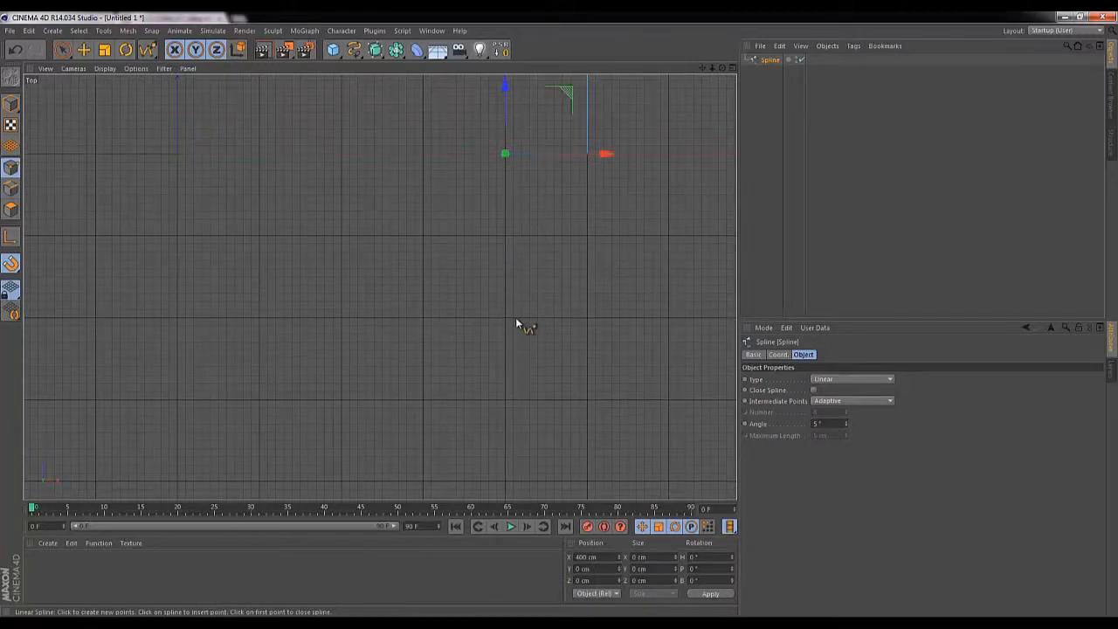
left_click(505, 484)
scroll(567, 360, "down", 5)
key("1")
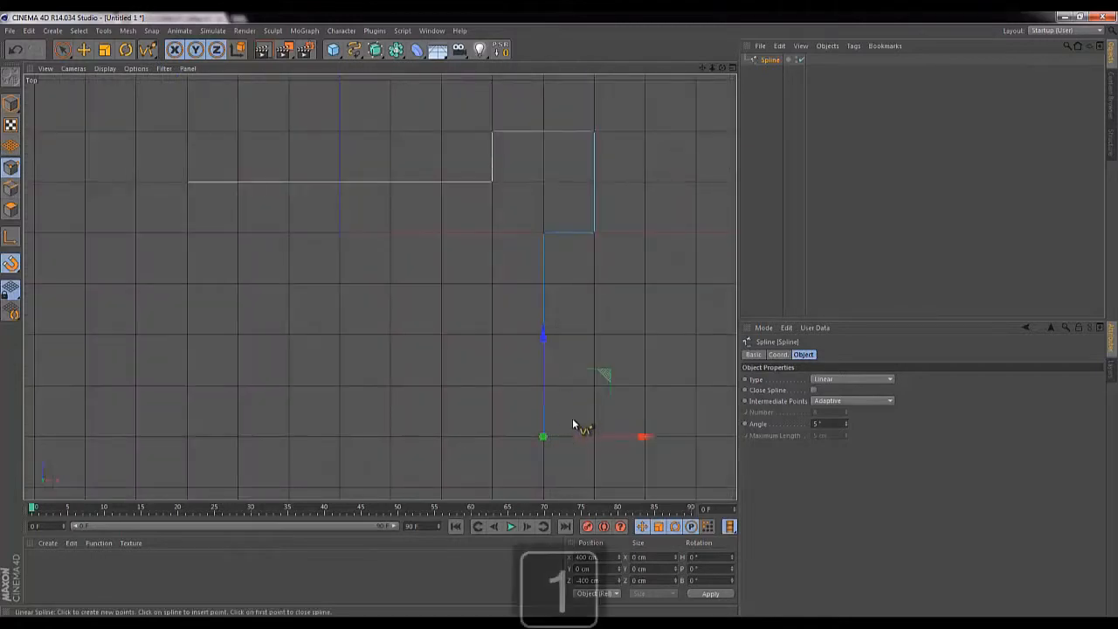
left_click_drag(573, 419, 551, 292)
scroll(584, 316, "up", 6)
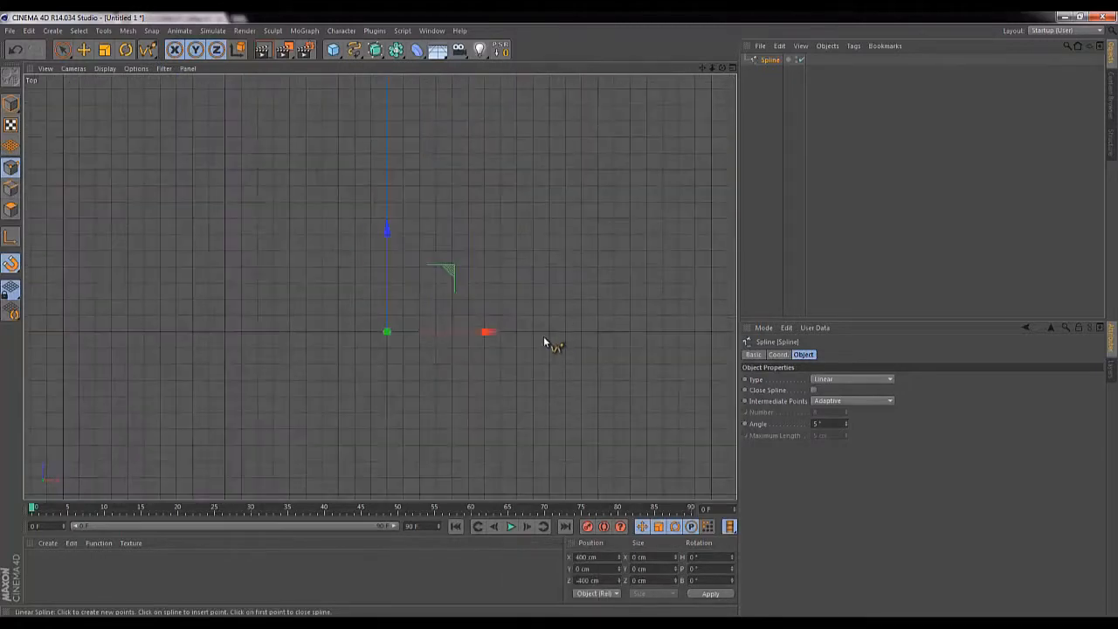
left_click(551, 335)
Outline the rest of the lower-right corner block with points at X/Z 500/-600, 300/-600 and 300/-500 cm.
left_click_drag(566, 399, 583, 288)
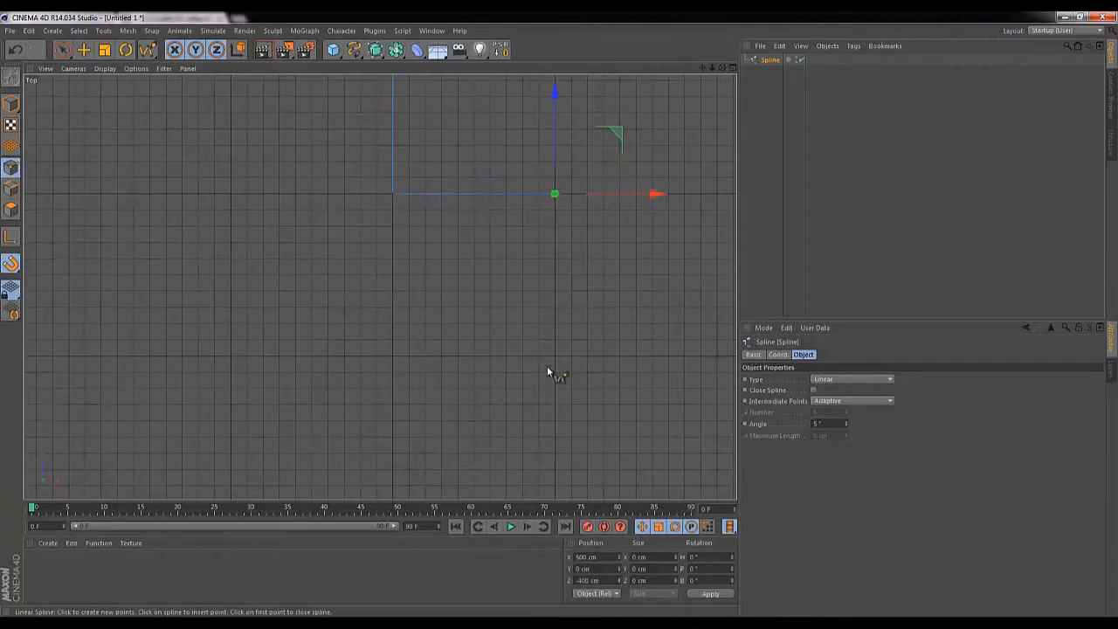
scroll(640, 320, "down", 3)
scroll(609, 198, "down", 3)
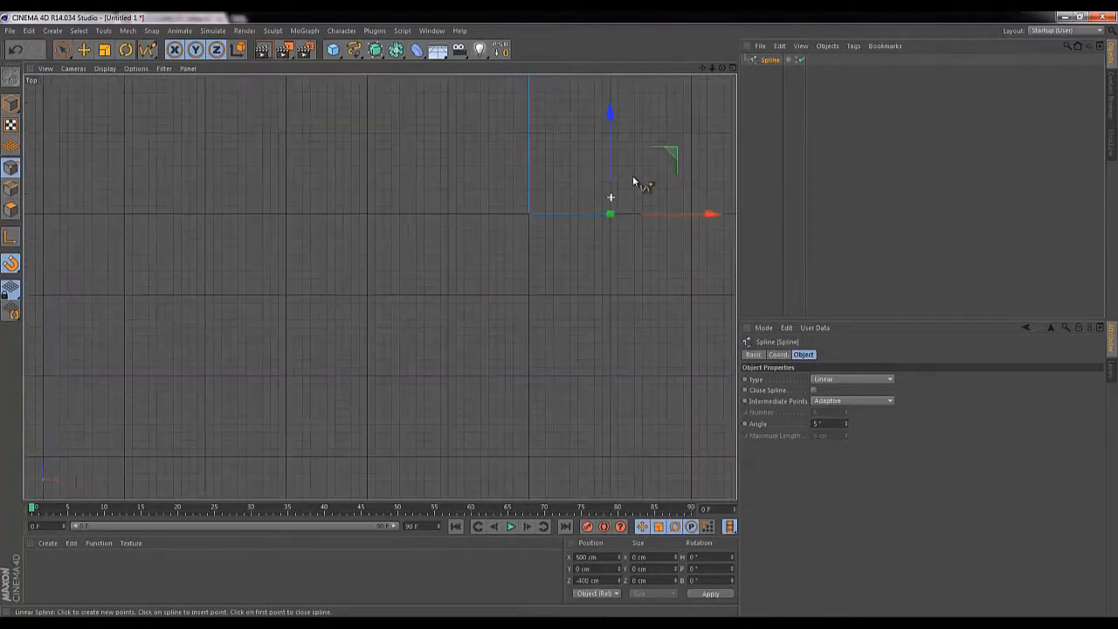
left_click_drag(643, 171, 513, 166)
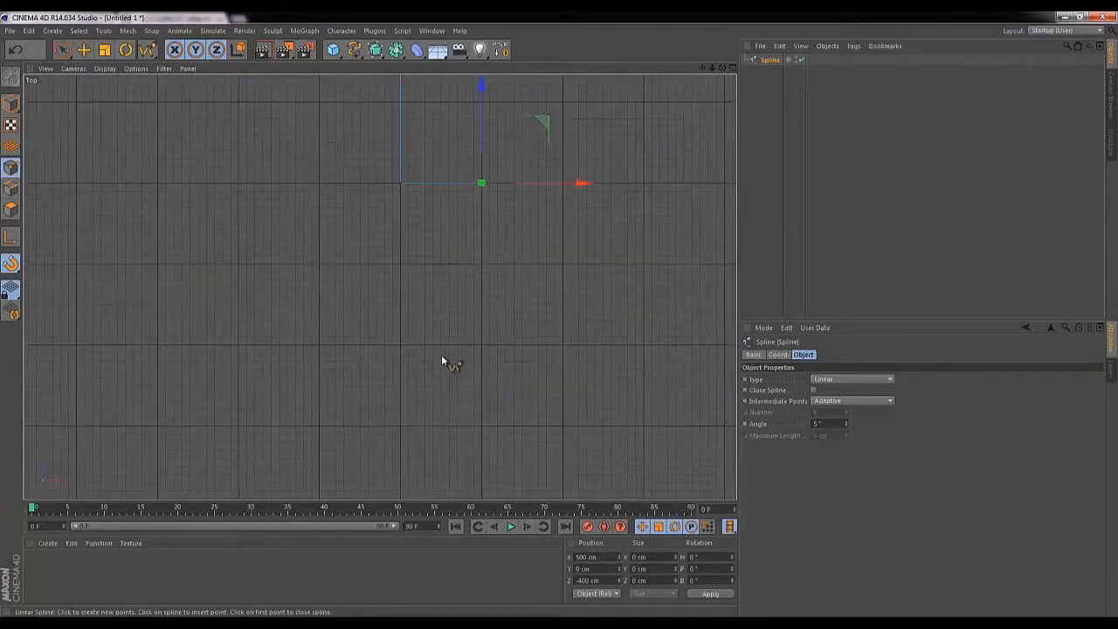
left_click(481, 349)
left_click(320, 345)
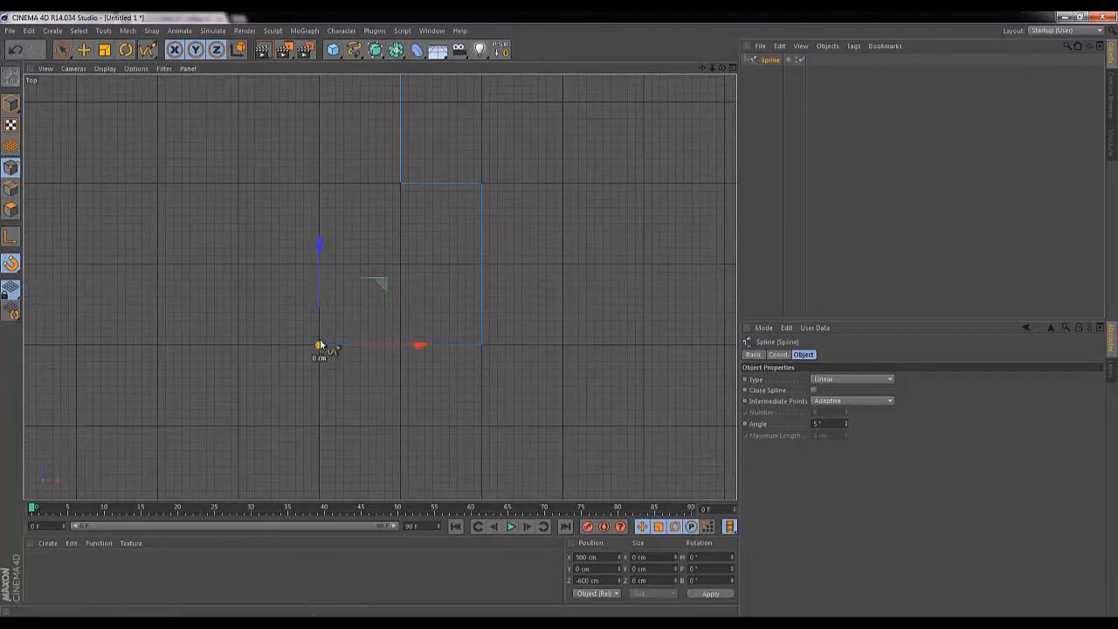
scroll(323, 264, "up", 2)
left_click(316, 261)
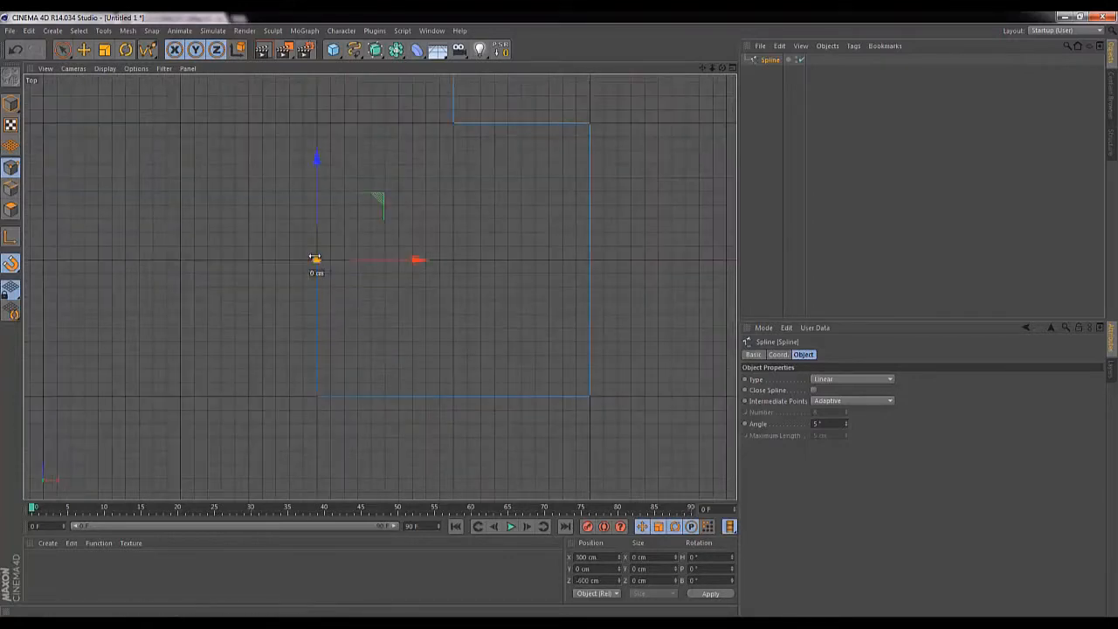
Add the long bottom edge of the outline by placing a spline point at X -300, Z -500 cm.
scroll(369, 167, "down", 3)
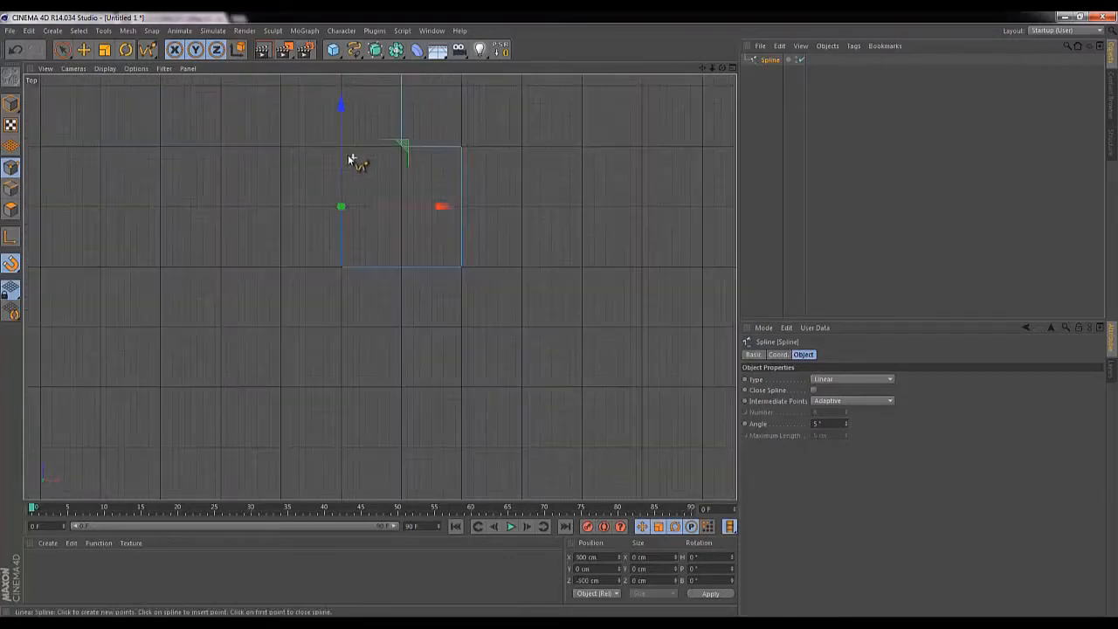
key("1")
left_click_drag(321, 169, 509, 392)
scroll(402, 329, "down", 1)
scroll(402, 329, "down", 2)
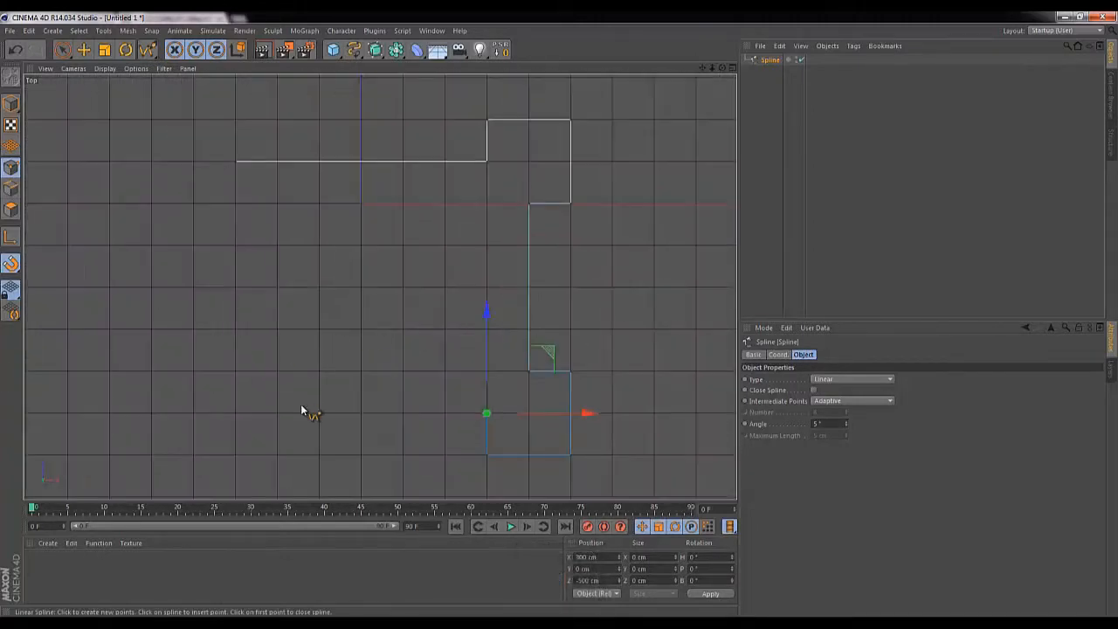
left_click(234, 413)
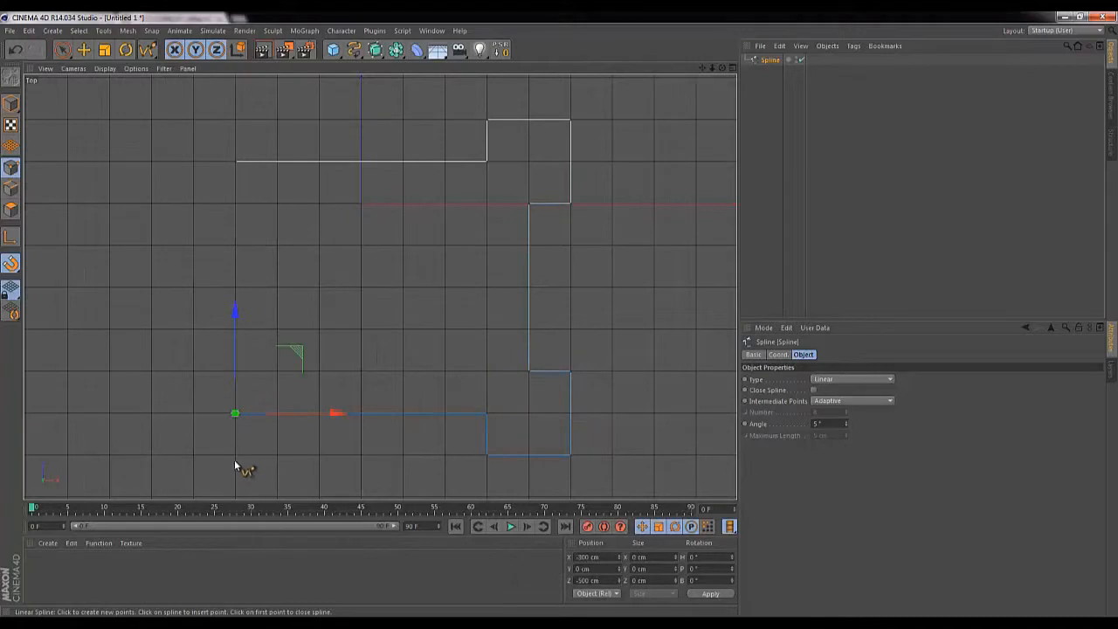
Outline the lower-left corner block with points at X/Z -300/-600, -500/-600, -500/-400 and -400/-400 cm.
left_click(235, 455)
left_click(150, 455)
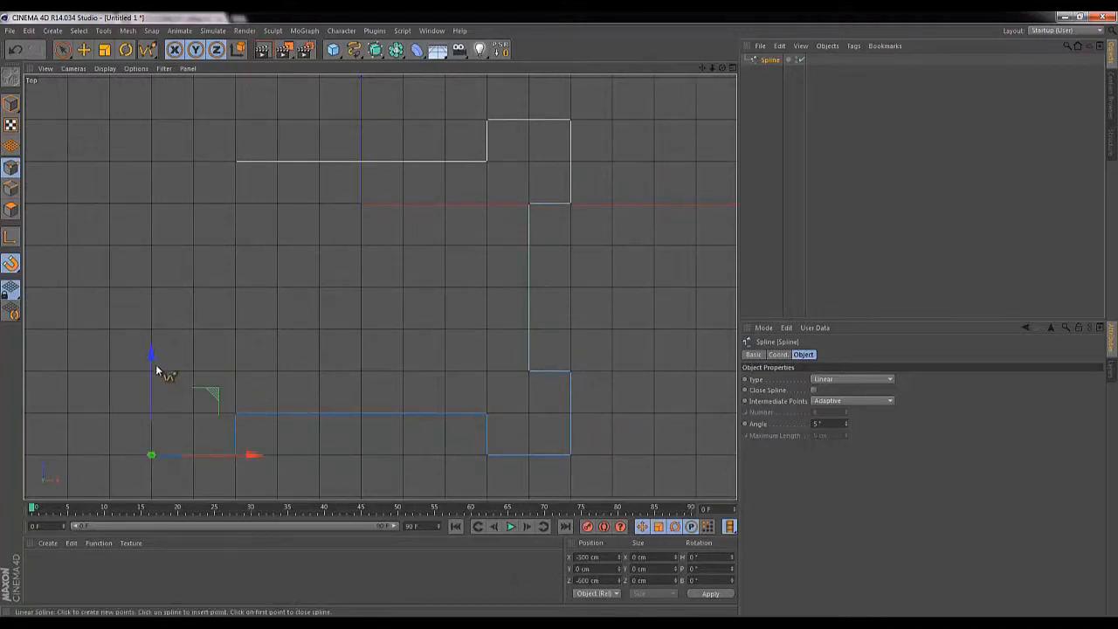
scroll(155, 371, "up", 2)
left_click(148, 373)
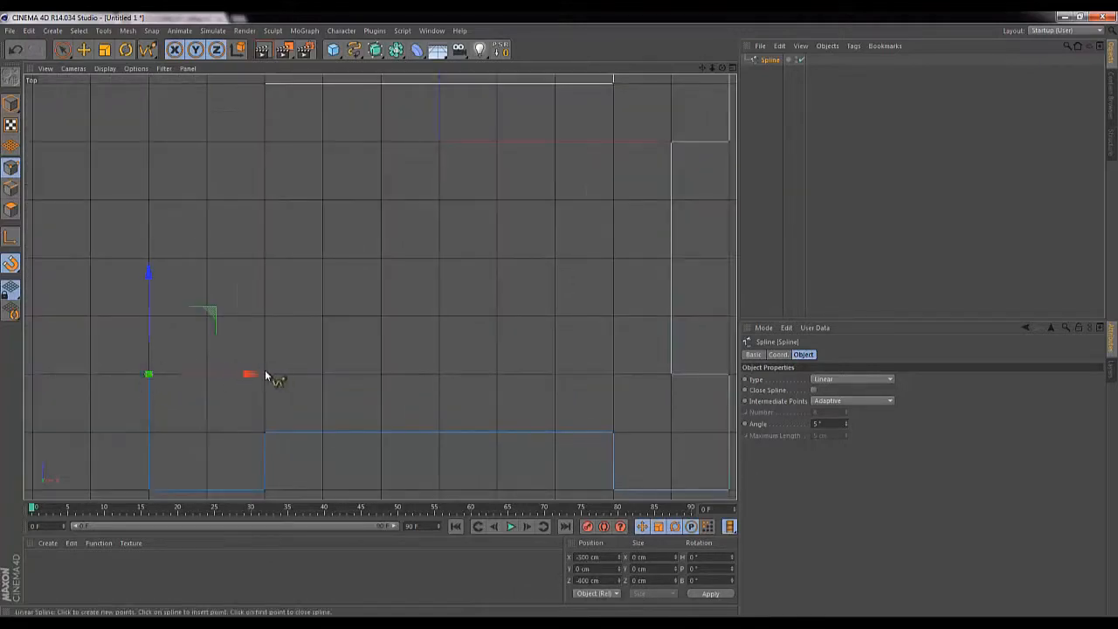
scroll(193, 375, "up", 4)
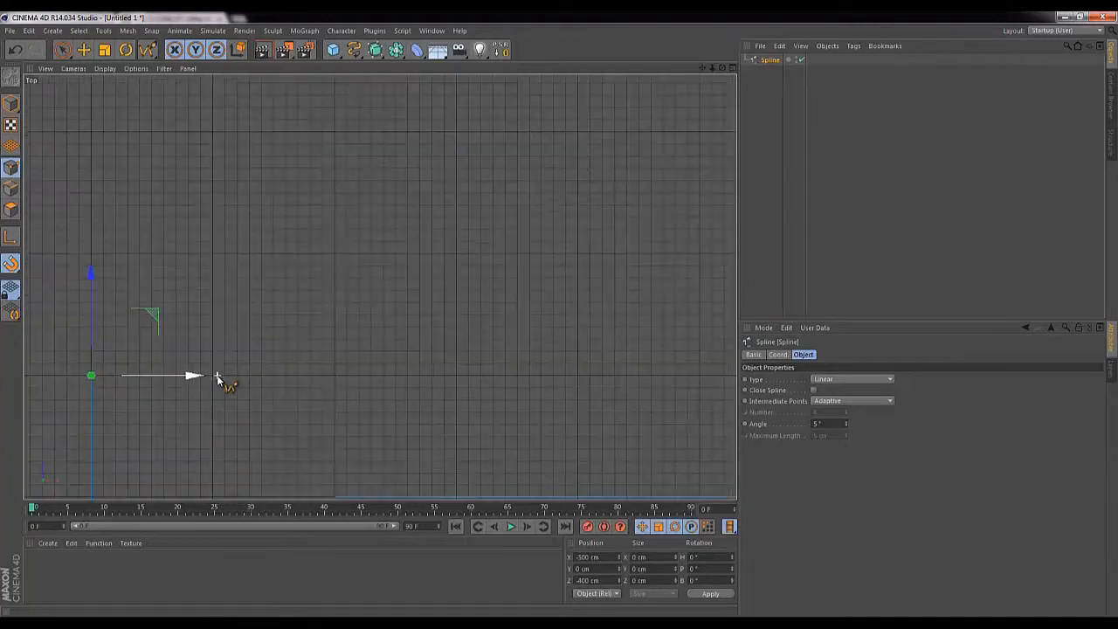
left_click(213, 377)
Extend the spline up the left side with a point at X -400, Z 0 cm.
scroll(255, 223, "down", 4)
key("1")
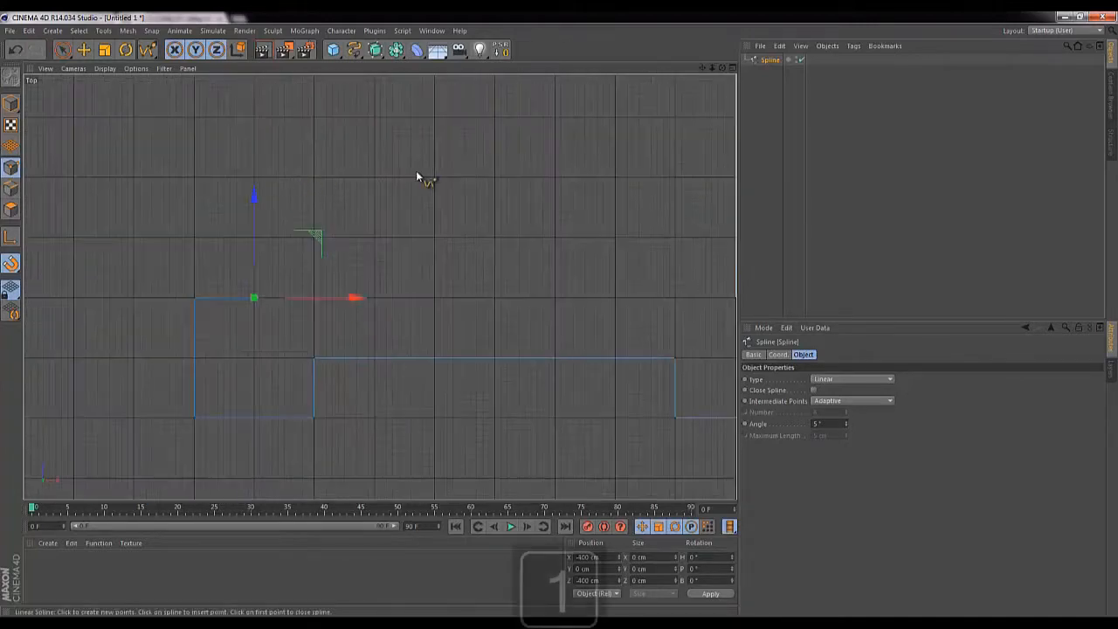
left_click_drag(415, 171, 389, 313)
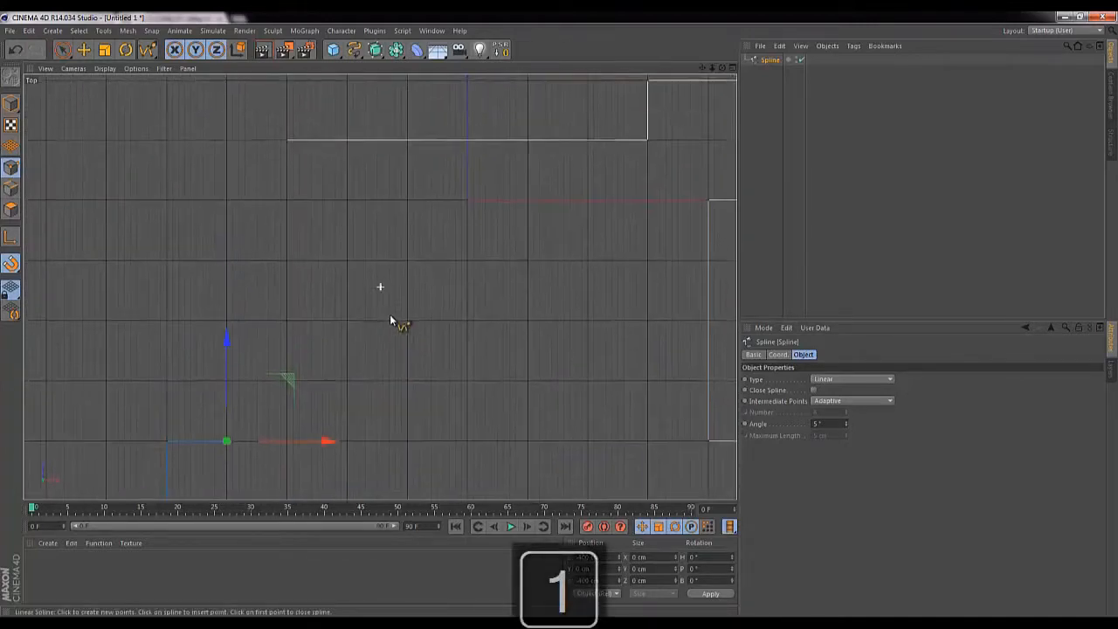
left_click(227, 202)
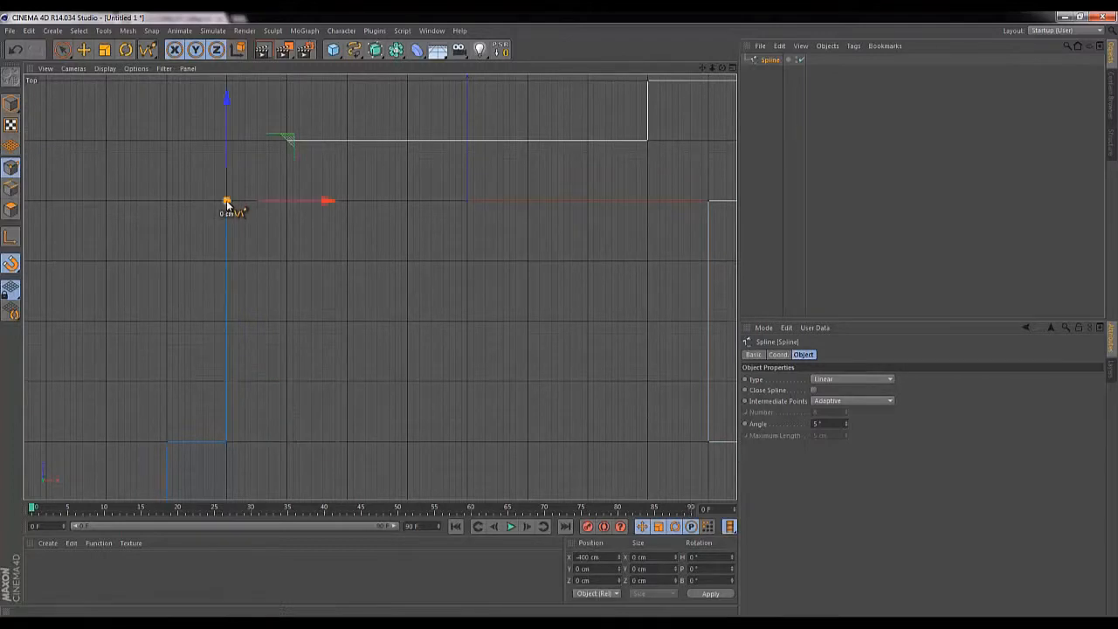
left_click(109, 201)
key("1")
left_click_drag(170, 145, 115, 187)
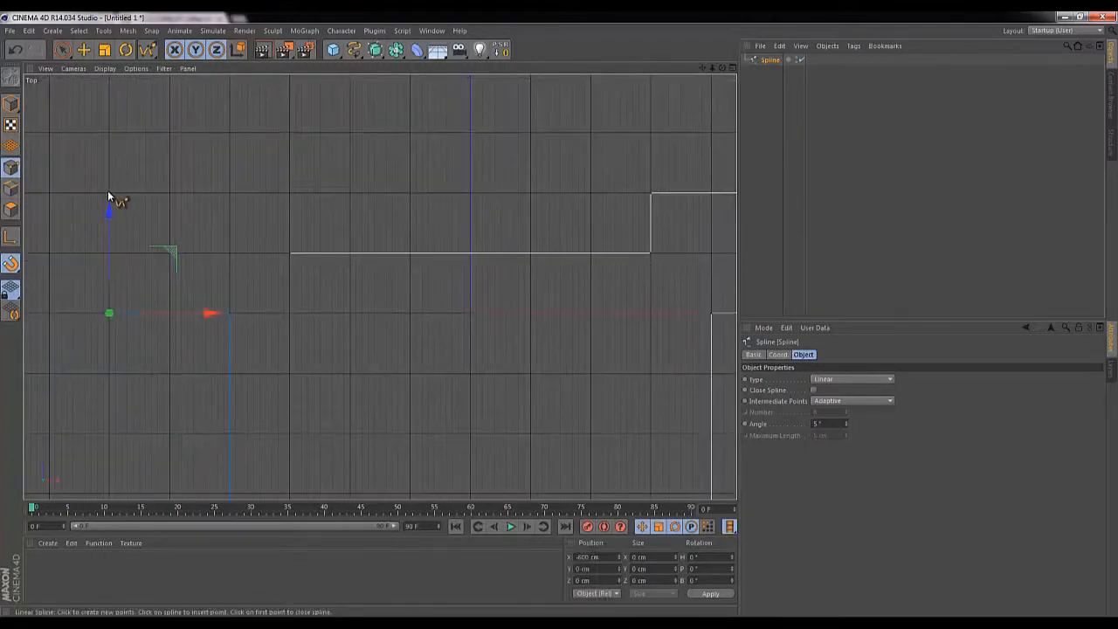
left_click(108, 193)
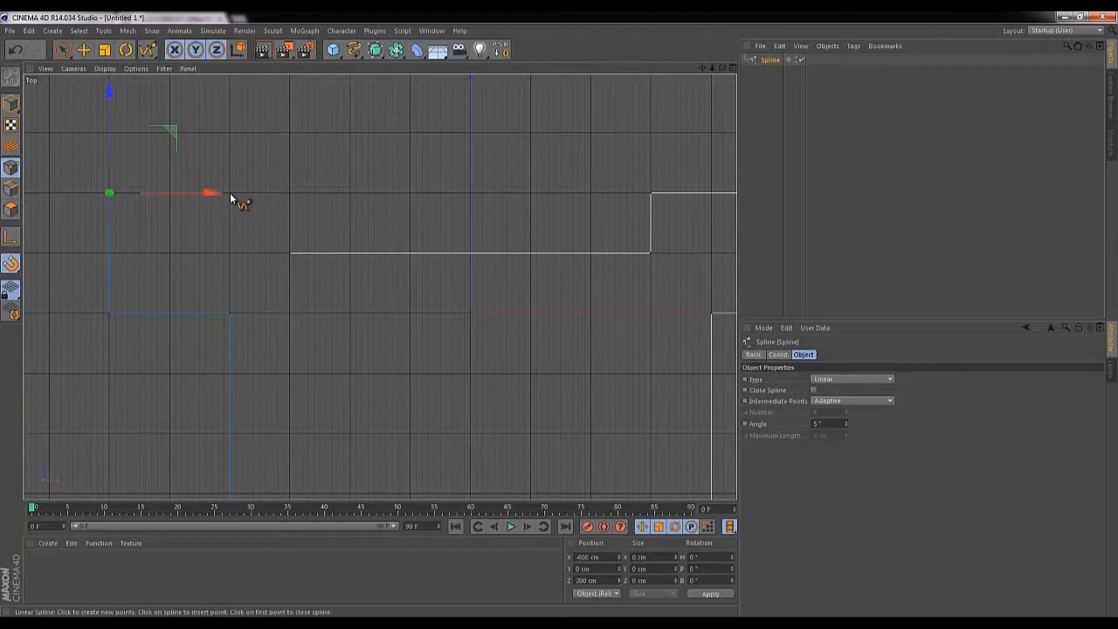
key("1")
left_click_drag(320, 393, 322, 261)
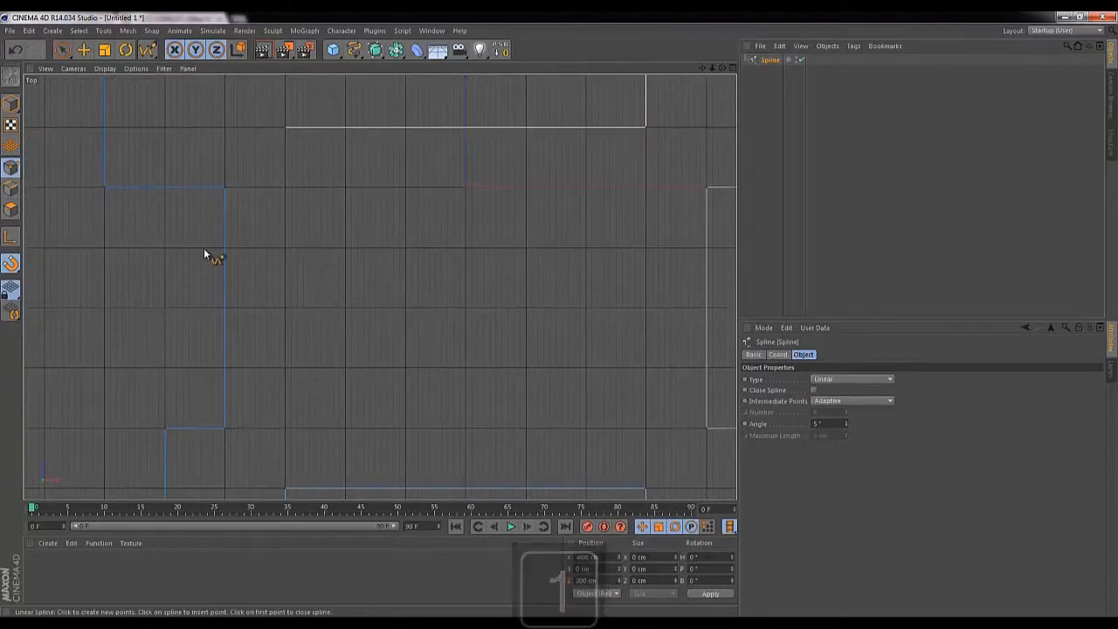
key("ctrl+z")
key("ctrl+z")
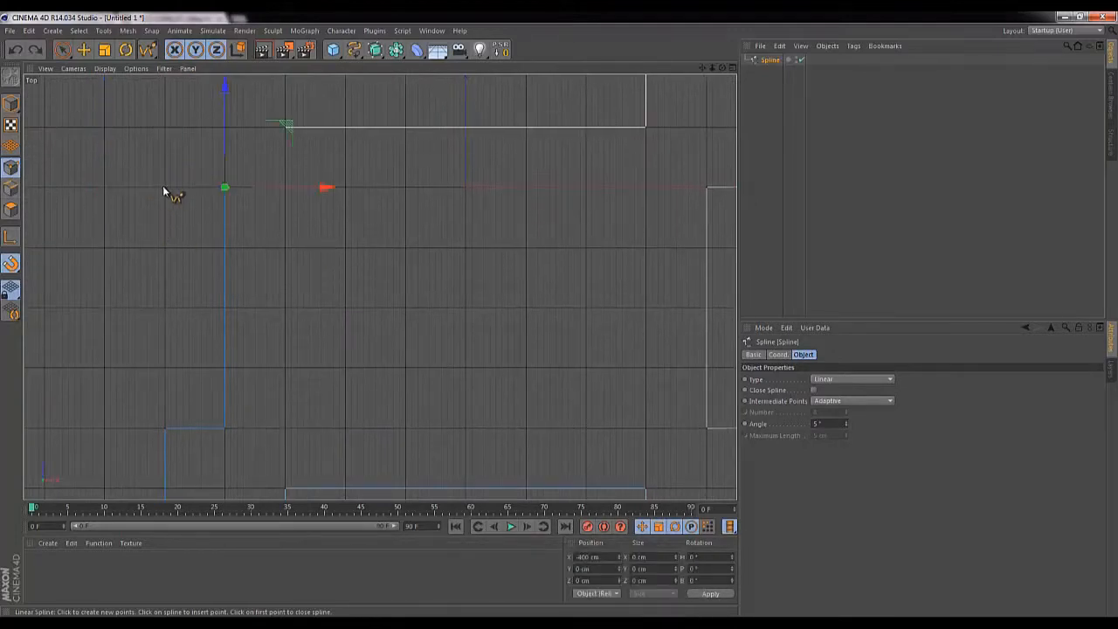
Outline the upper-left corner block with spline points at X/Z -500/0, -500/200 and -300/200 cm.
left_click(162, 185)
key("1")
left_click_drag(253, 97, 313, 237)
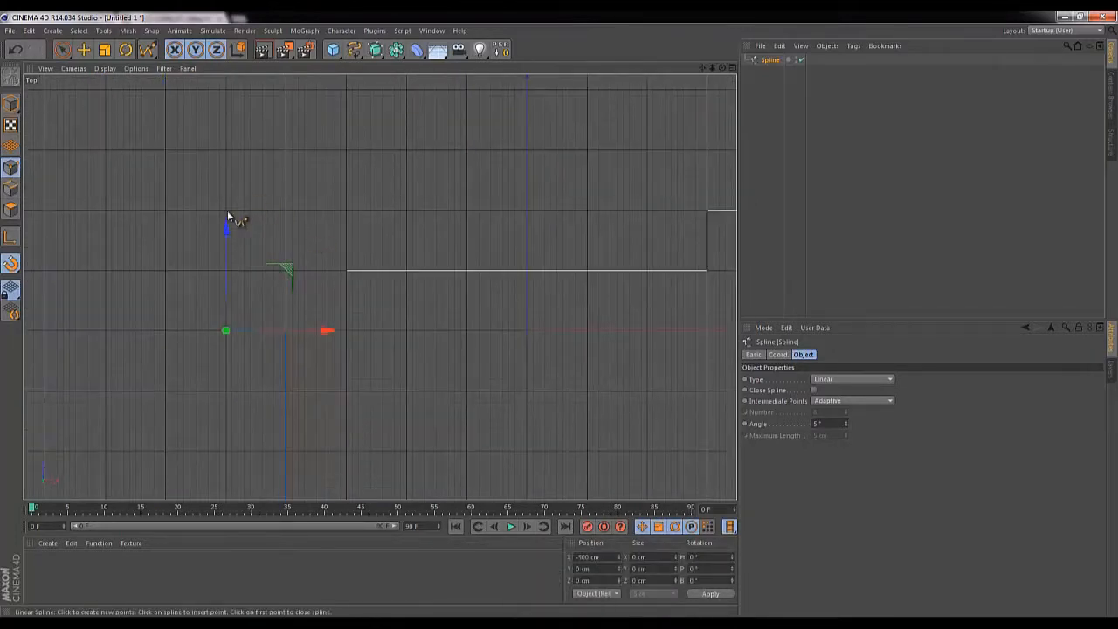
left_click(225, 210)
left_click(347, 210)
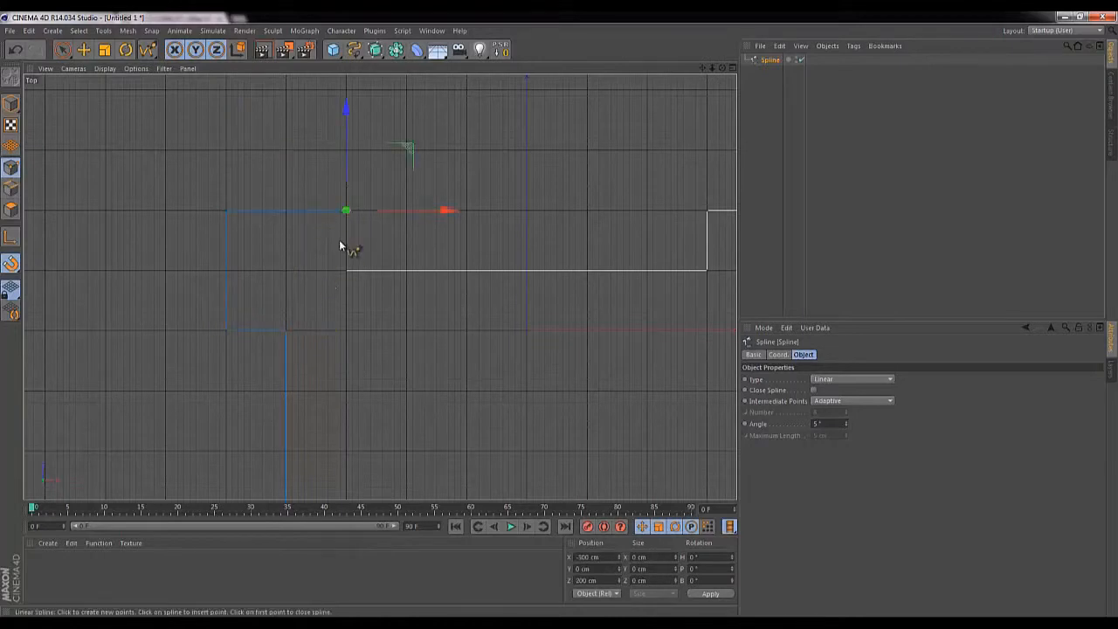
Close the spline outline and switch back to the Move tool.
left_click(813, 391)
scroll(497, 332, "down", 2)
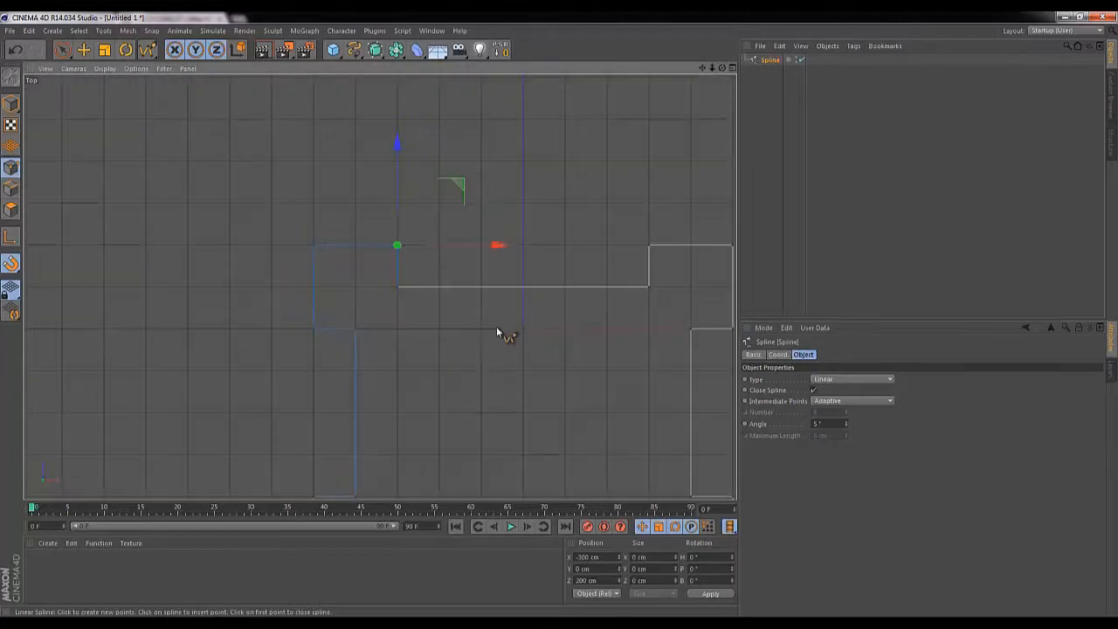
scroll(497, 332, "down", 1)
key("space")
key("1")
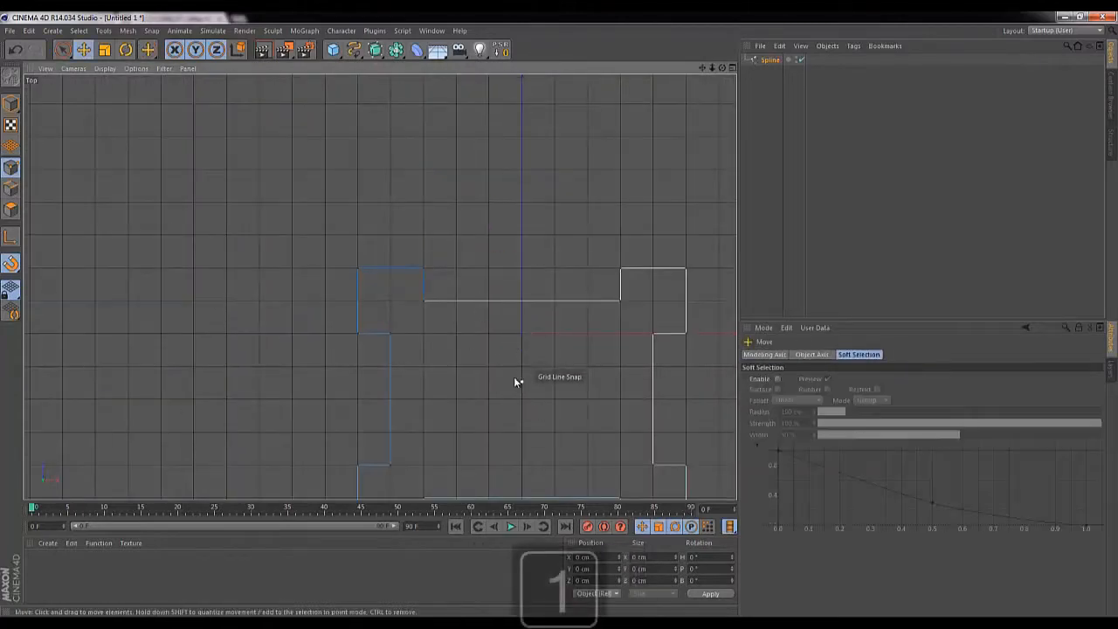
left_click_drag(515, 382, 421, 264)
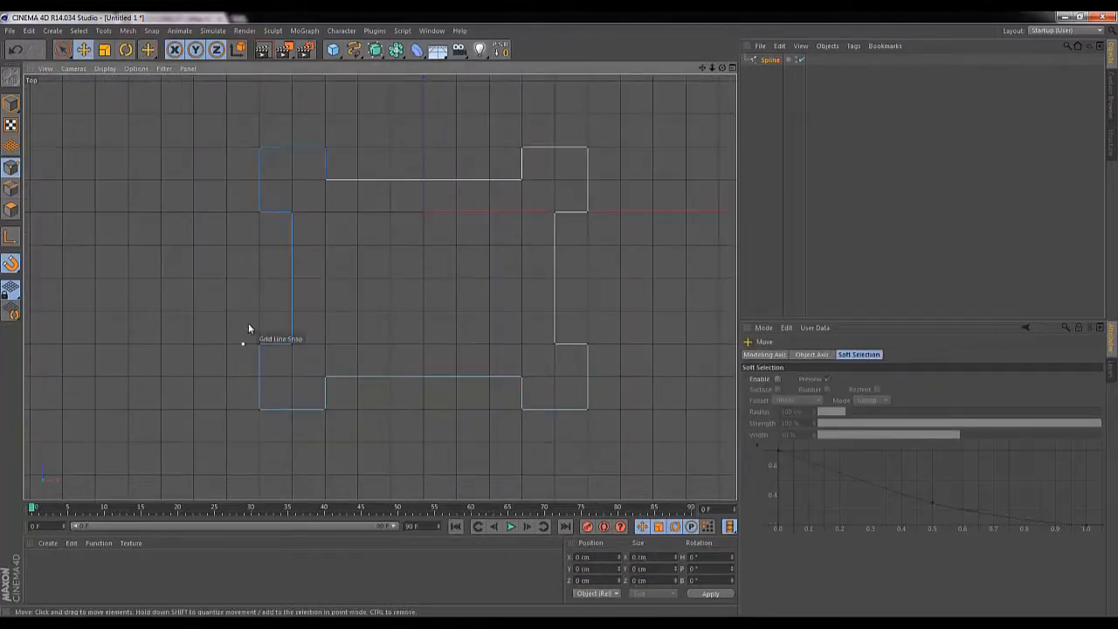
Switch to the Perspective view and examine the whole outline from above.
left_click(733, 68)
left_click(373, 68)
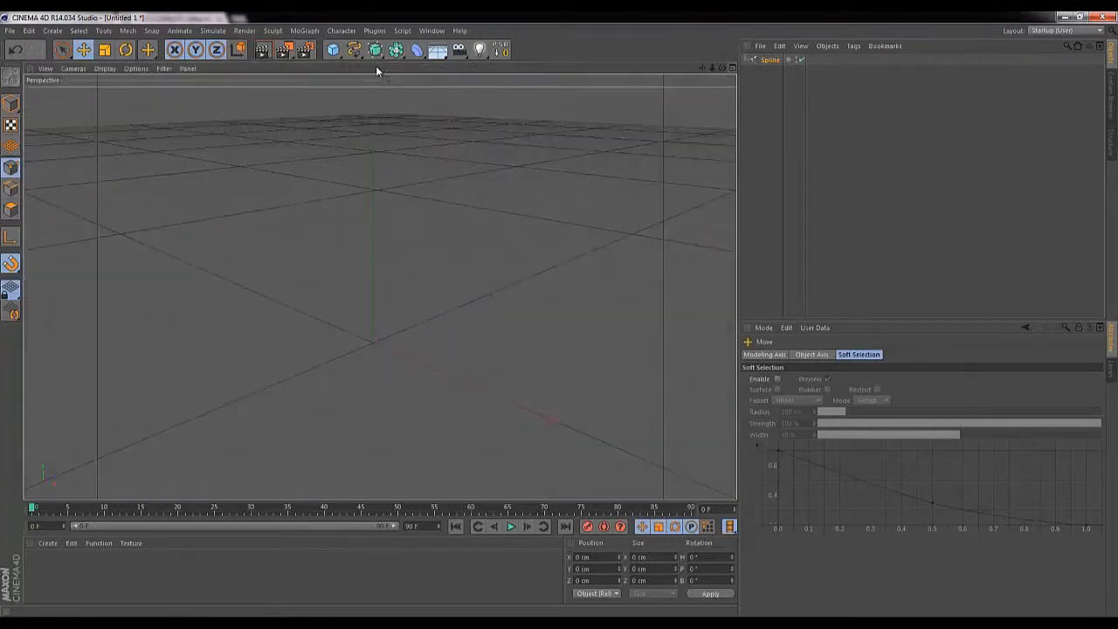
scroll(421, 253, "down", 1)
left_click_drag(302, 404, 379, 231)
scroll(418, 188, "down", 4)
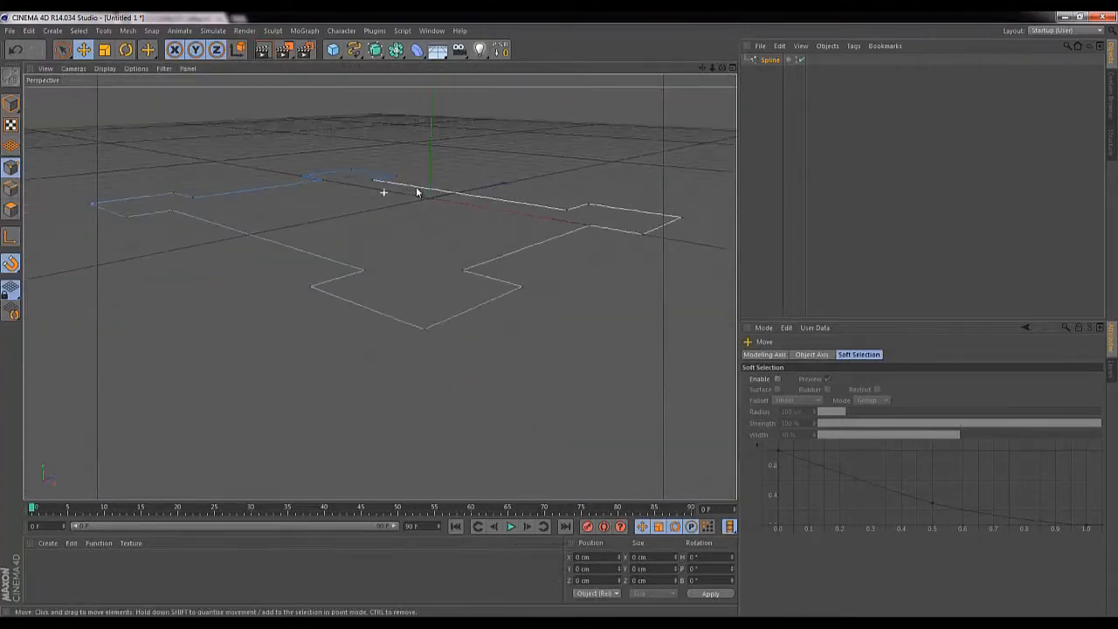
middle_click_drag(430, 136, 434, 233, "alt")
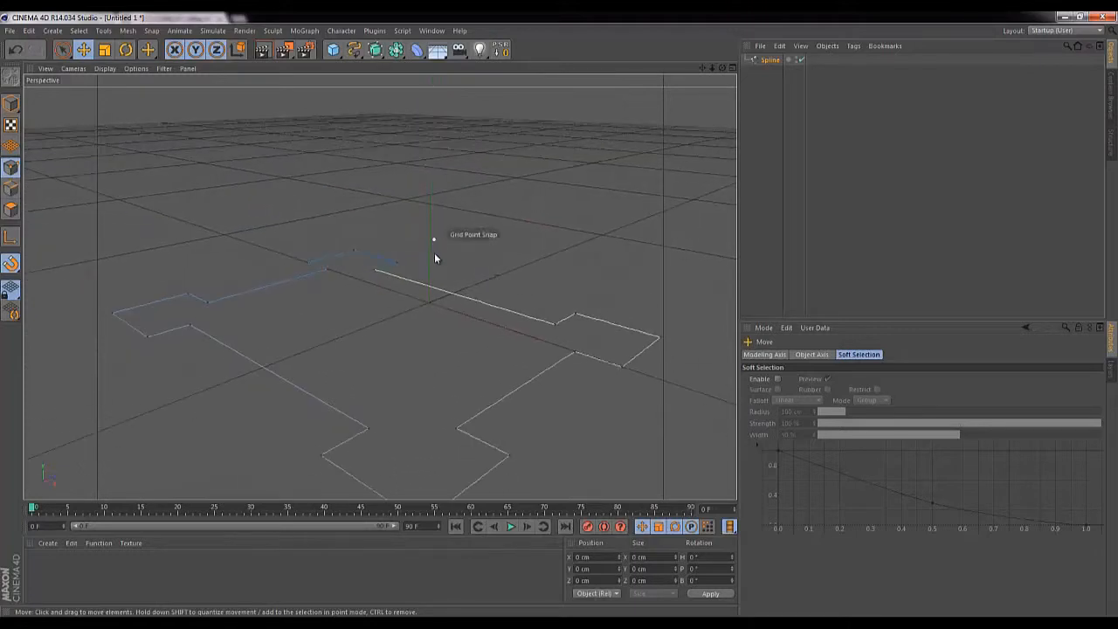
scroll(436, 250, "down", 1)
scroll(464, 209, "down", 2)
middle_click_drag(471, 183, 448, 226, "alt")
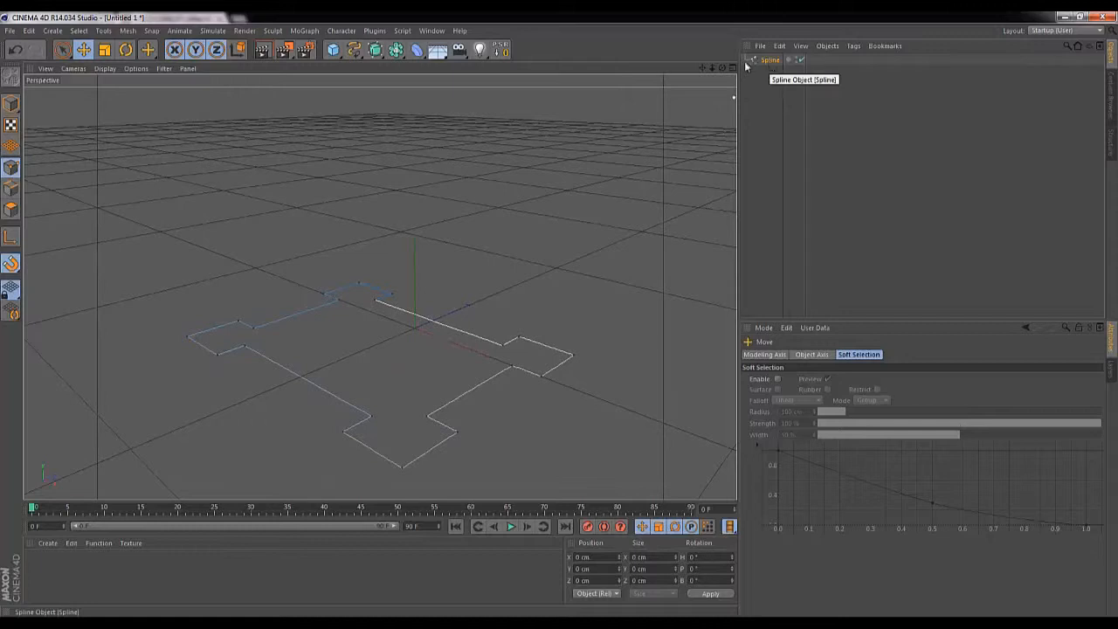
Add a Loft NURBS object and make the spline its child.
left_click(375, 50)
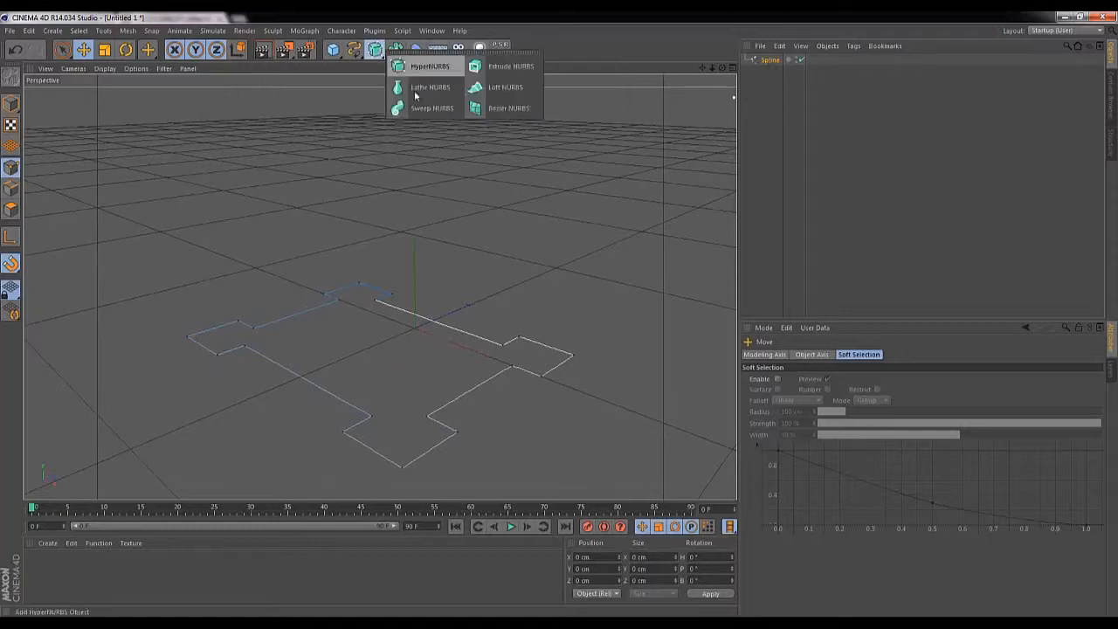
left_click(517, 87)
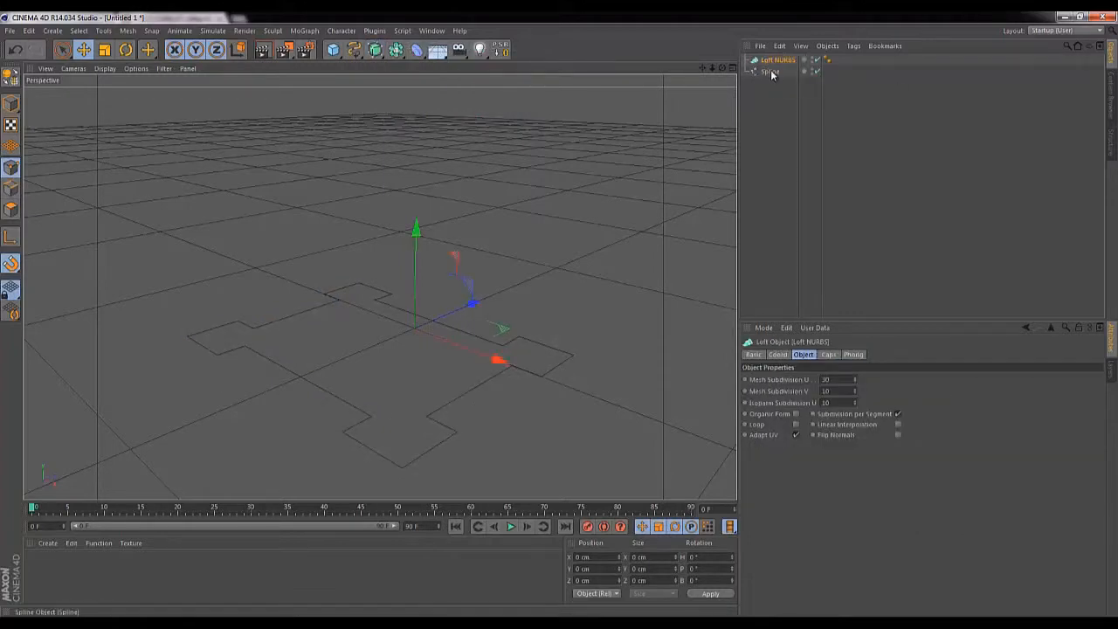
left_click_drag(771, 73, 774, 60)
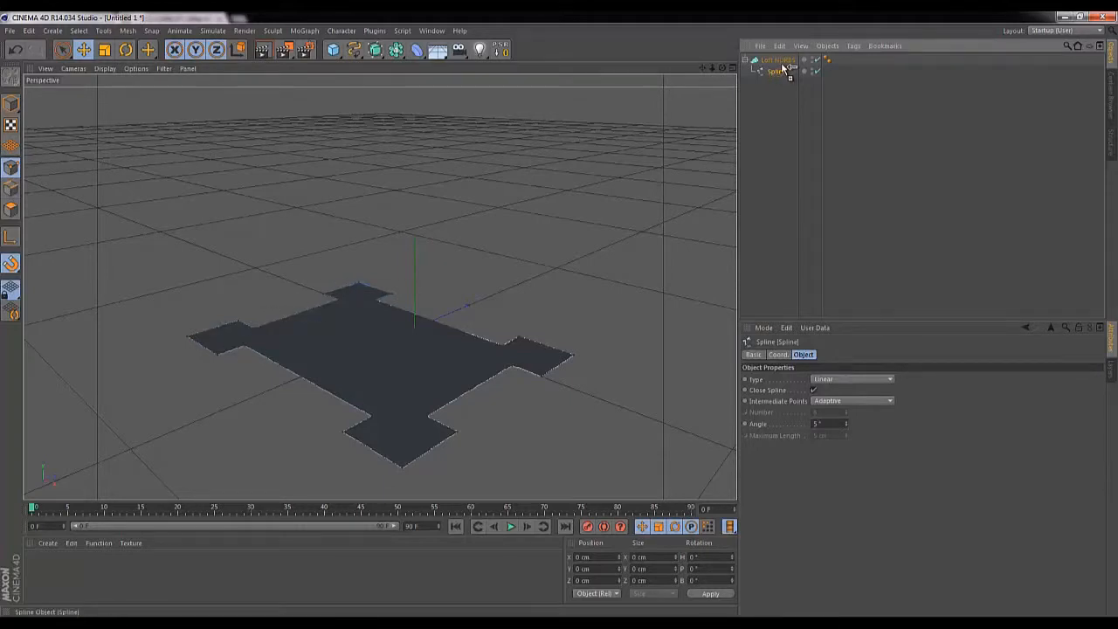
Duplicate the spline inside the loft and, in Model mode, raise the copy to about Y 336 cm.
left_click_drag(785, 68, 783, 69, "ctrl")
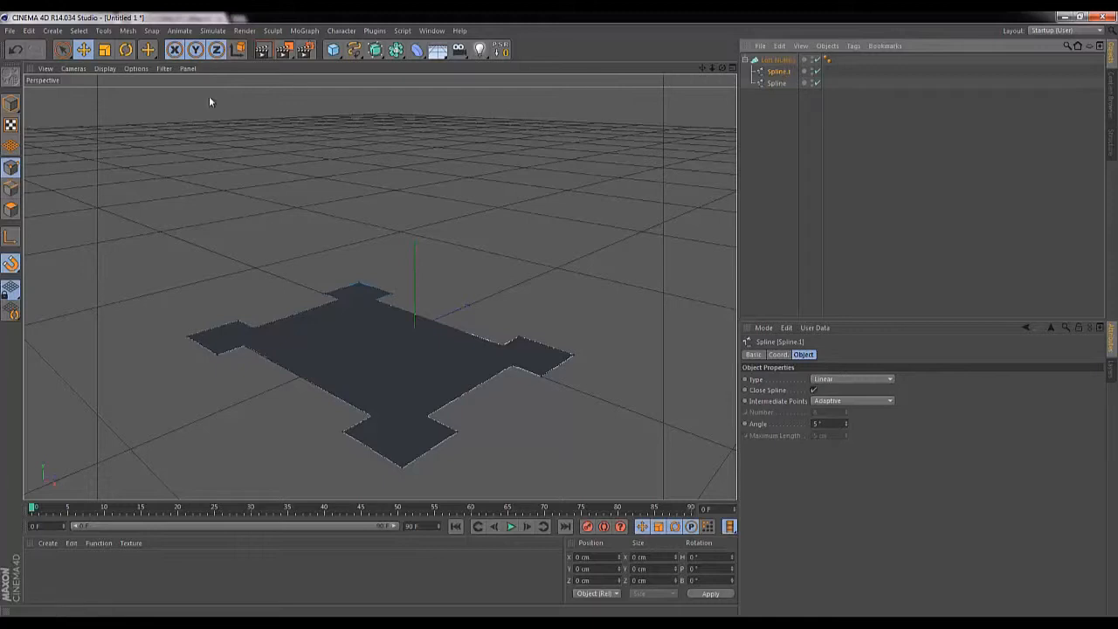
left_click(11, 104)
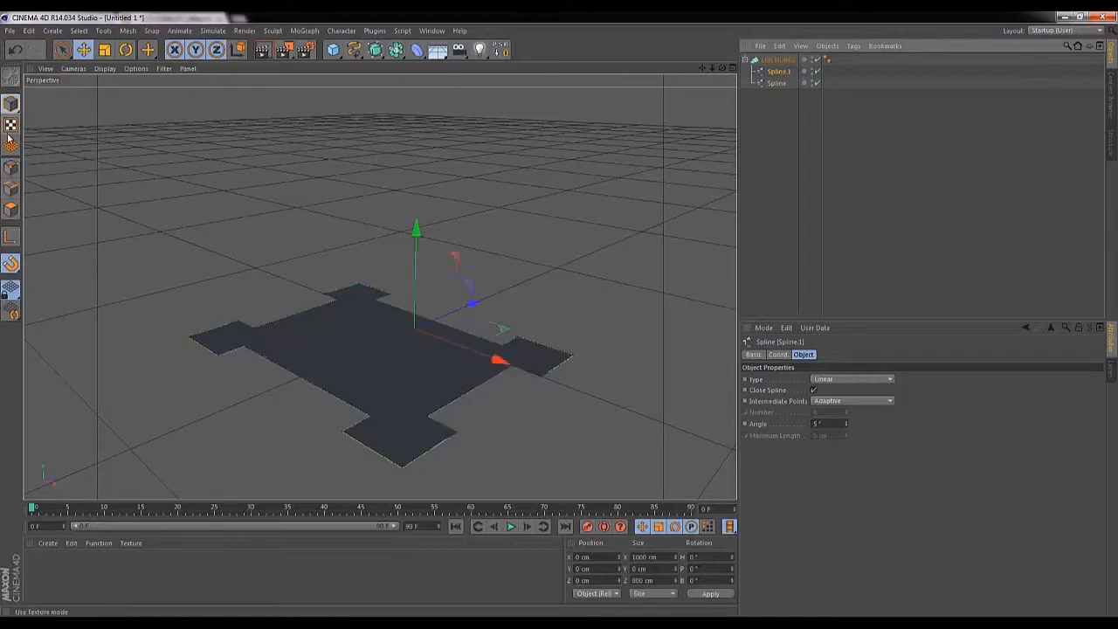
left_click(65, 50)
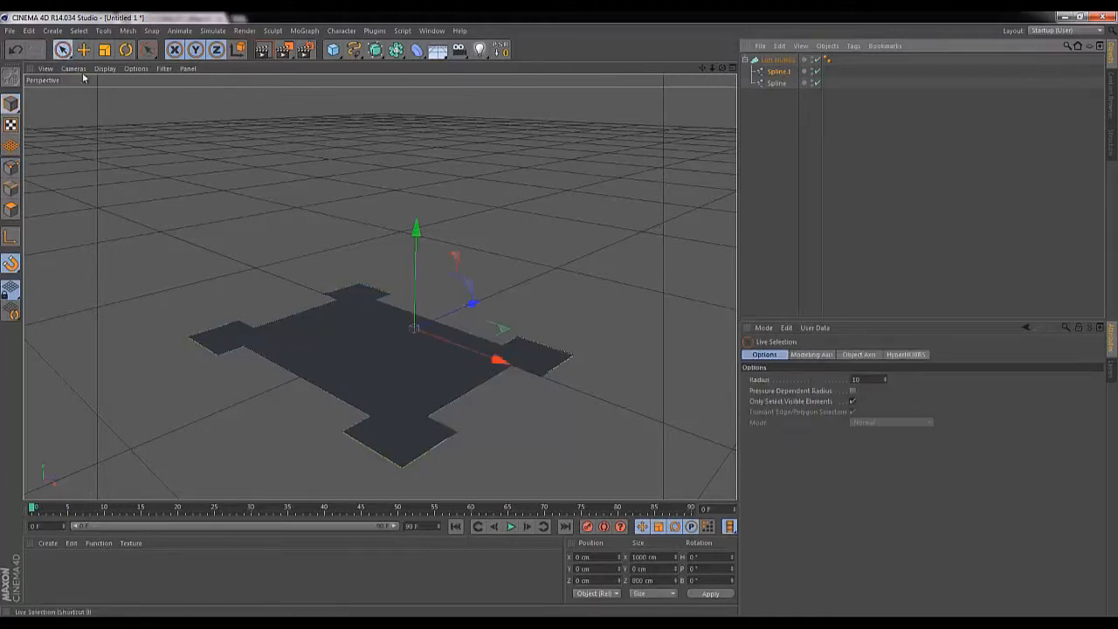
left_click_drag(416, 229, 403, 164)
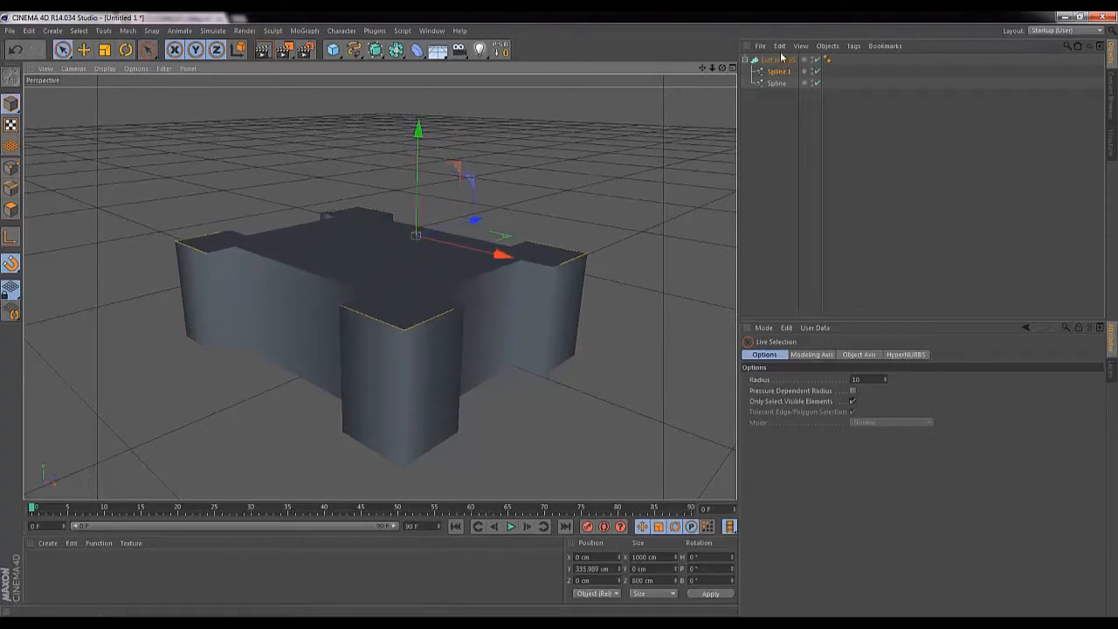
Disable the Loft NURBS and delete the raised spline copy after trying it at heights of about Y 499 and 284 cm.
left_click(816, 59)
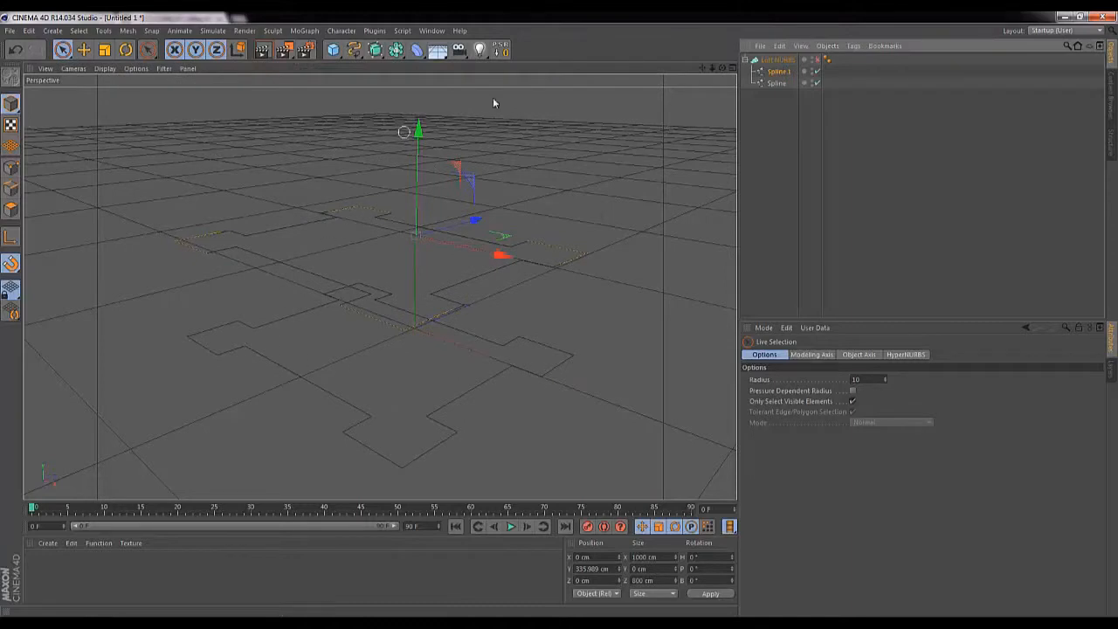
left_click_drag(418, 132, 419, 90)
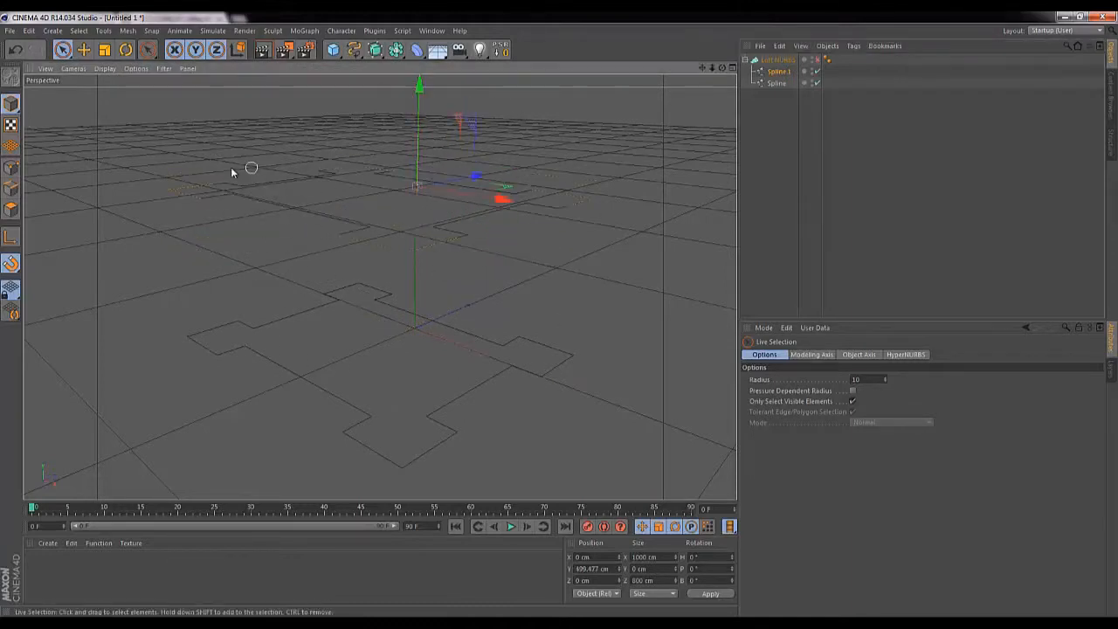
left_click(233, 293)
left_click(777, 71)
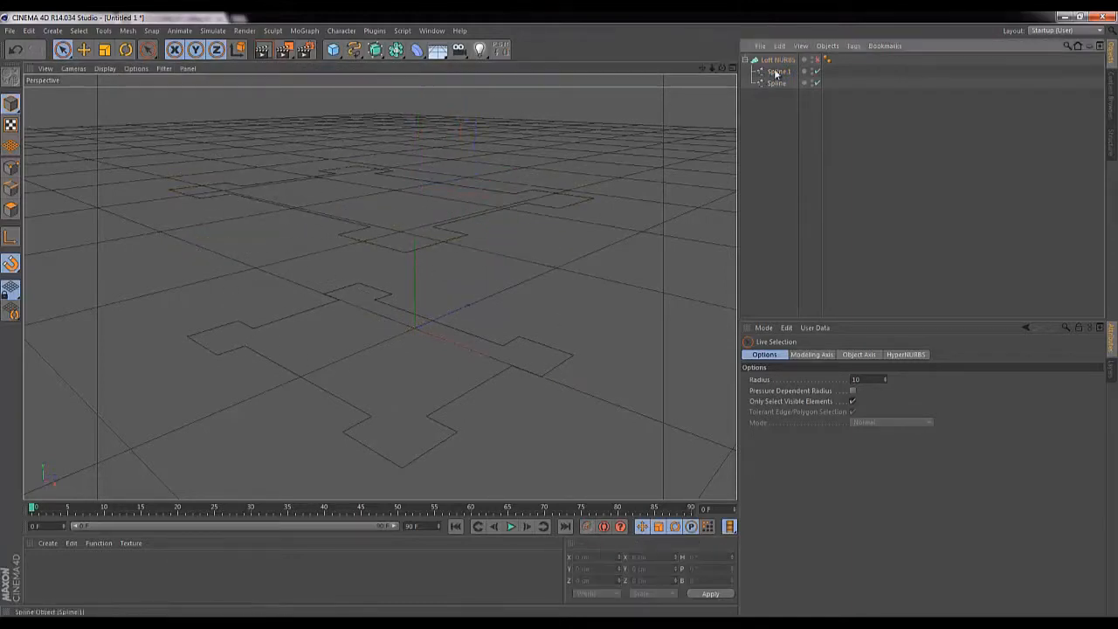
left_click_drag(418, 85, 417, 146)
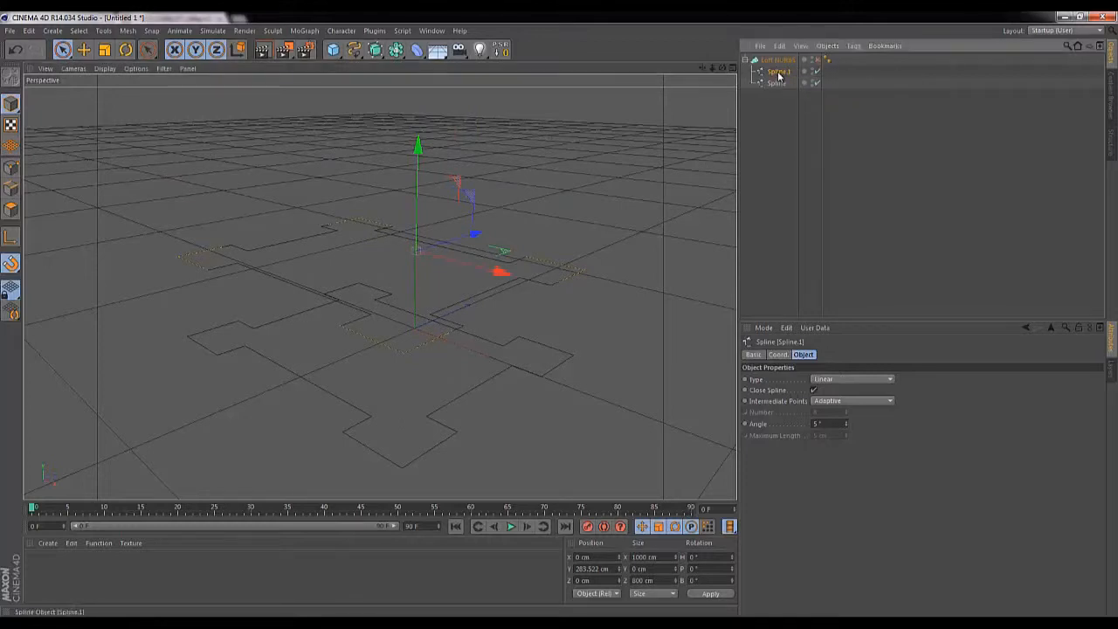
key("Delete")
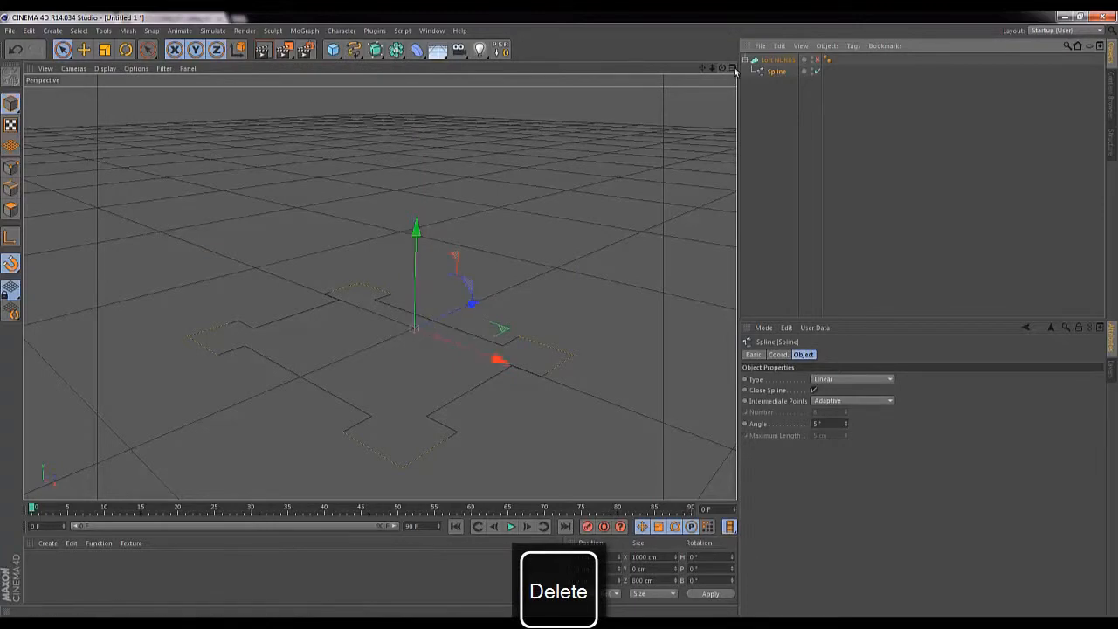
Move only the spline's axis to Z -200 cm in the Top view, and reset the spline's PSR to center it on the world origin.
middle_click(689, 187)
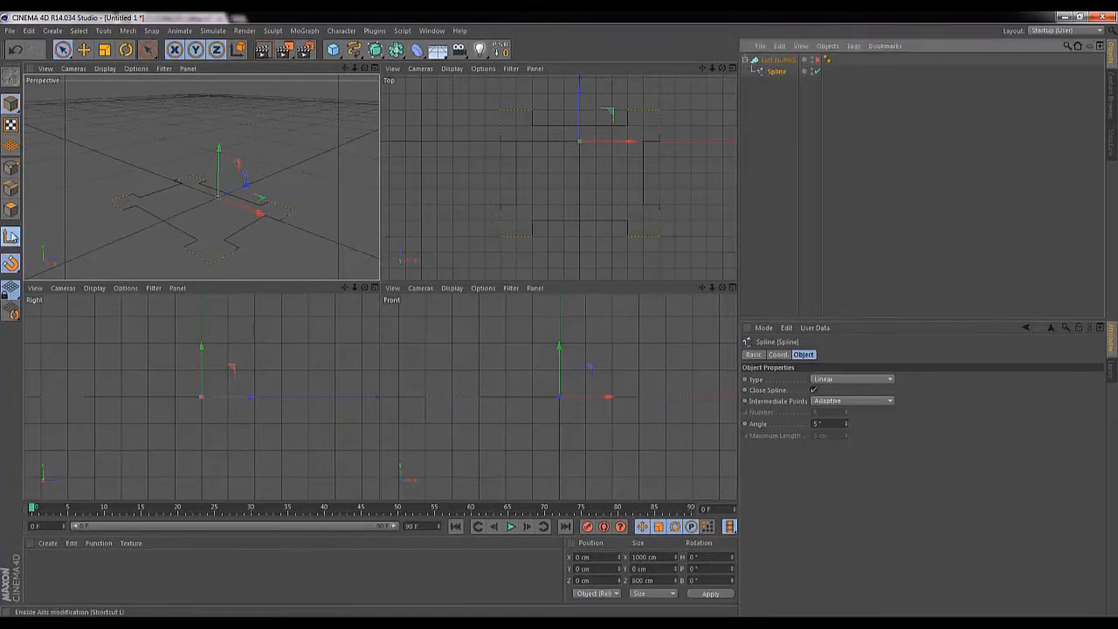
left_click(16, 239)
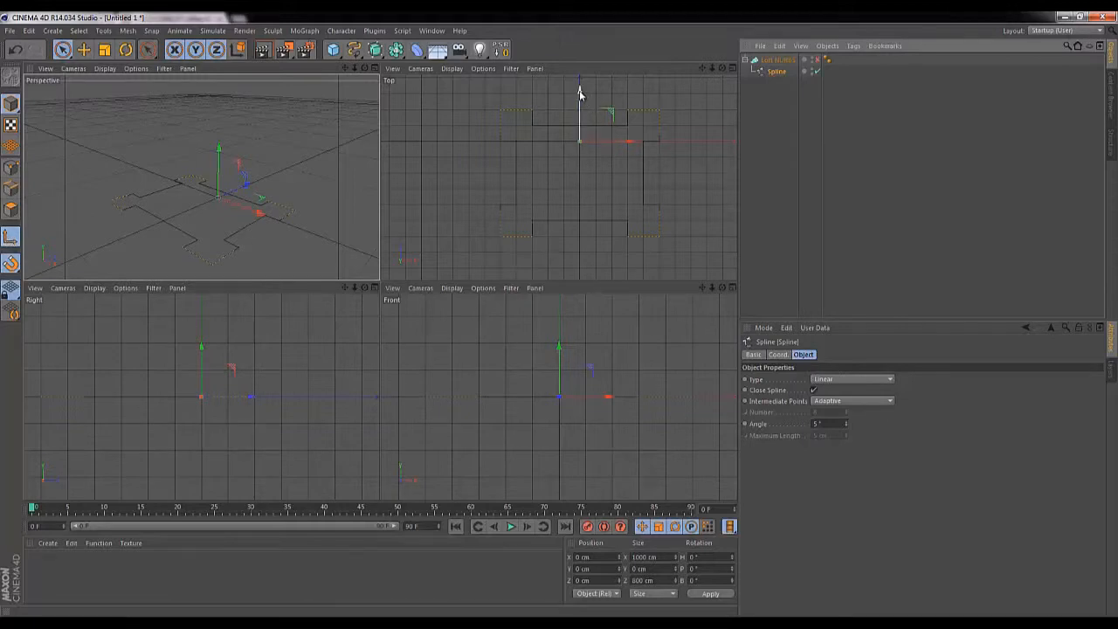
left_click_drag(580, 93, 581, 121)
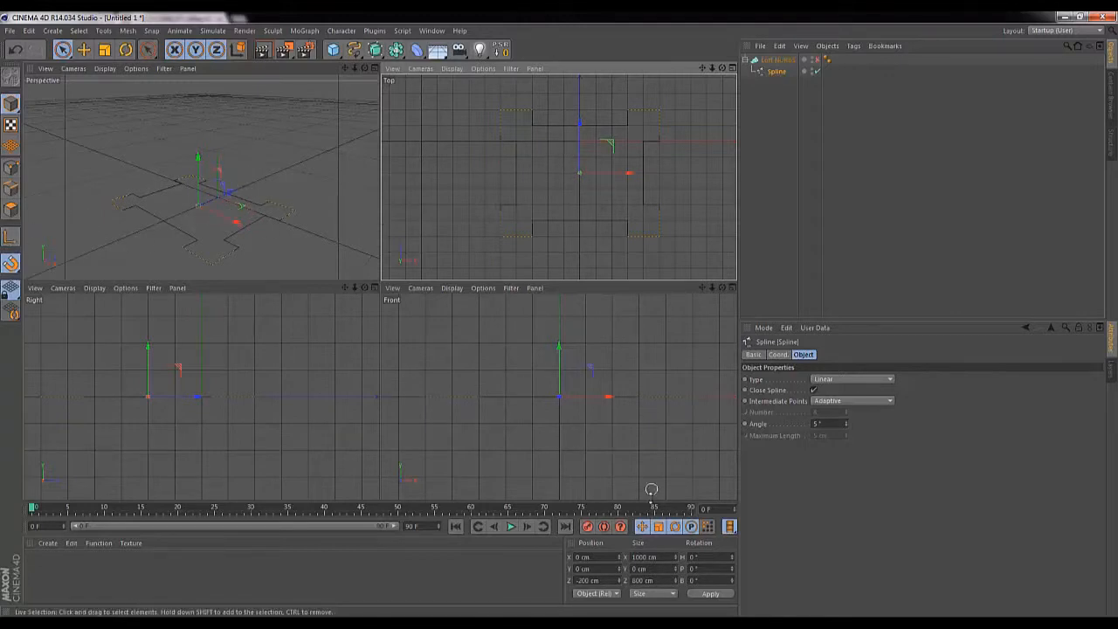
left_click(503, 50)
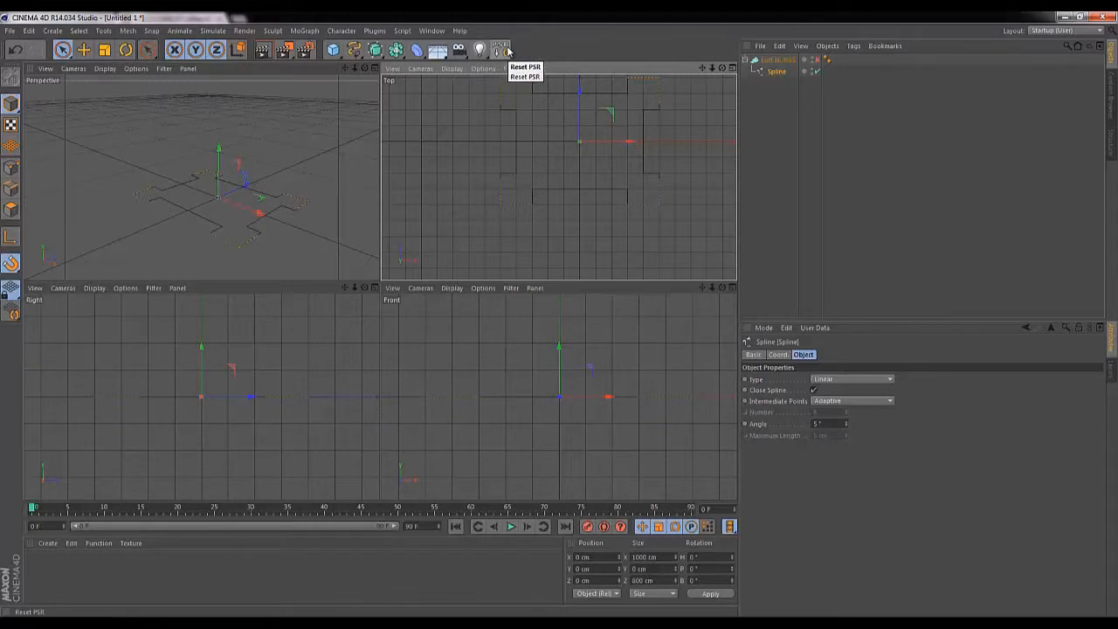
Open the command customization dialog and filter the command names by "psr" to locate Reset PSR.
right_click(533, 49)
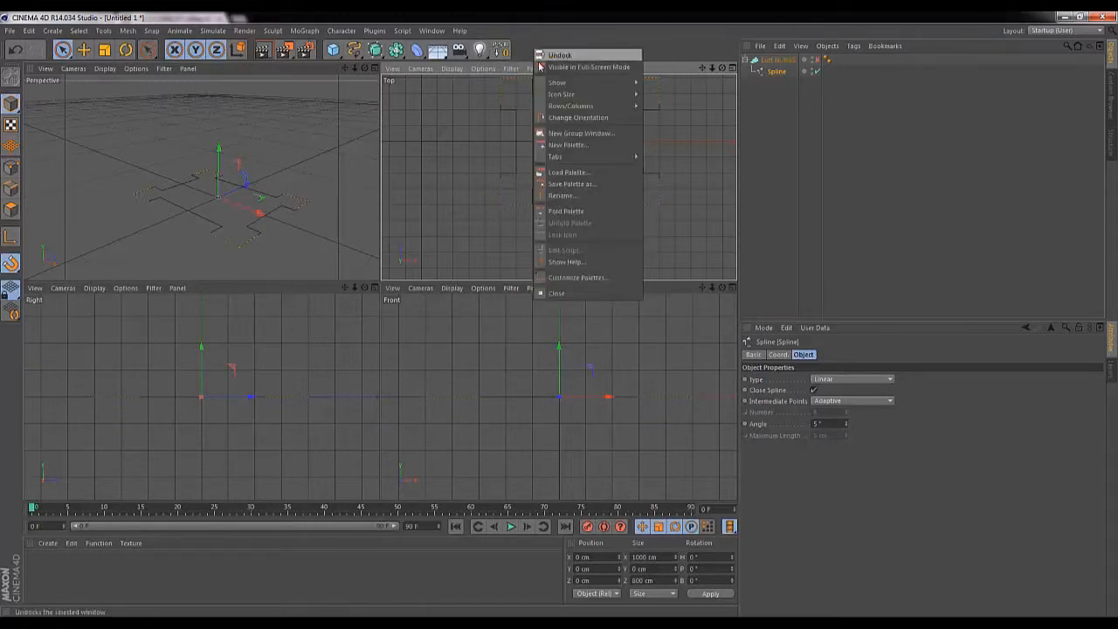
left_click(579, 277)
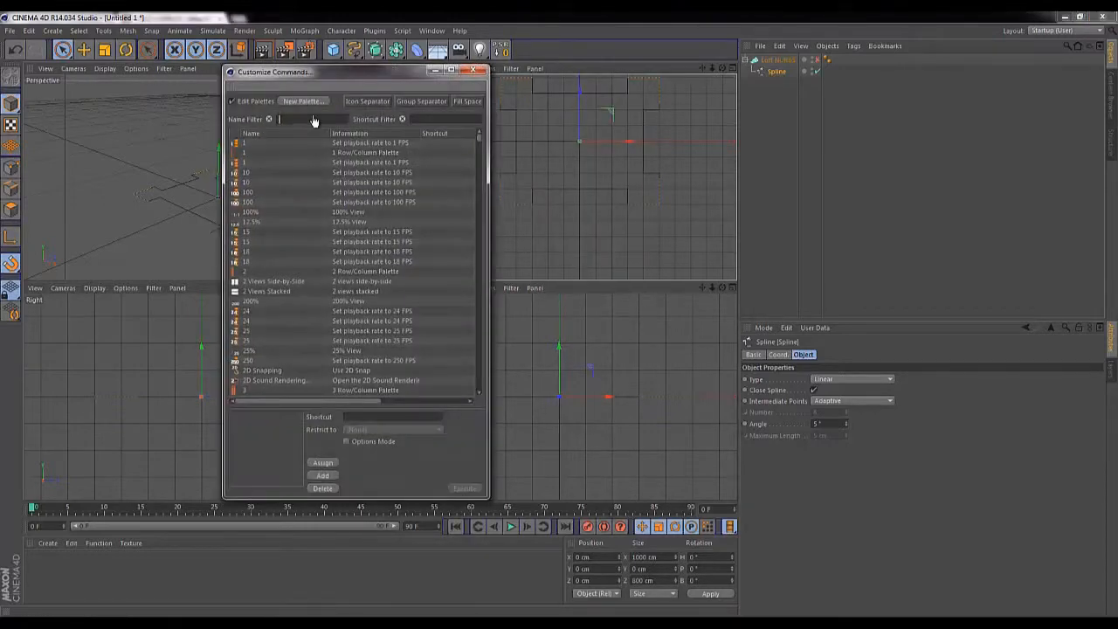
type("psr")
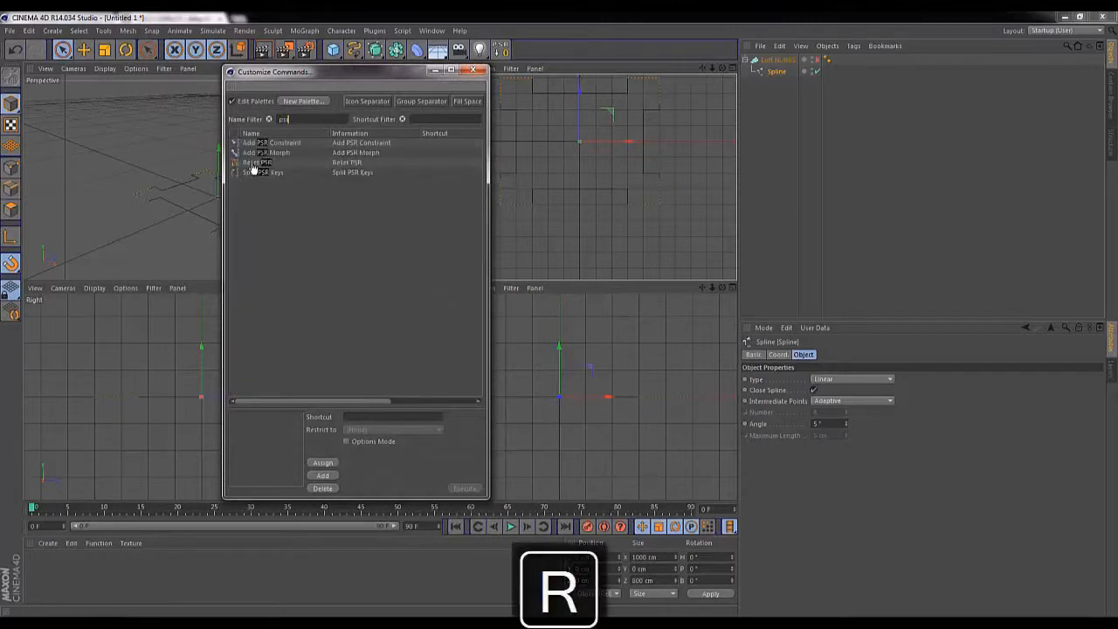
Pick the Reset PSR command in the filtered list and close the command customization dialog.
left_click_drag(252, 167, 458, 88)
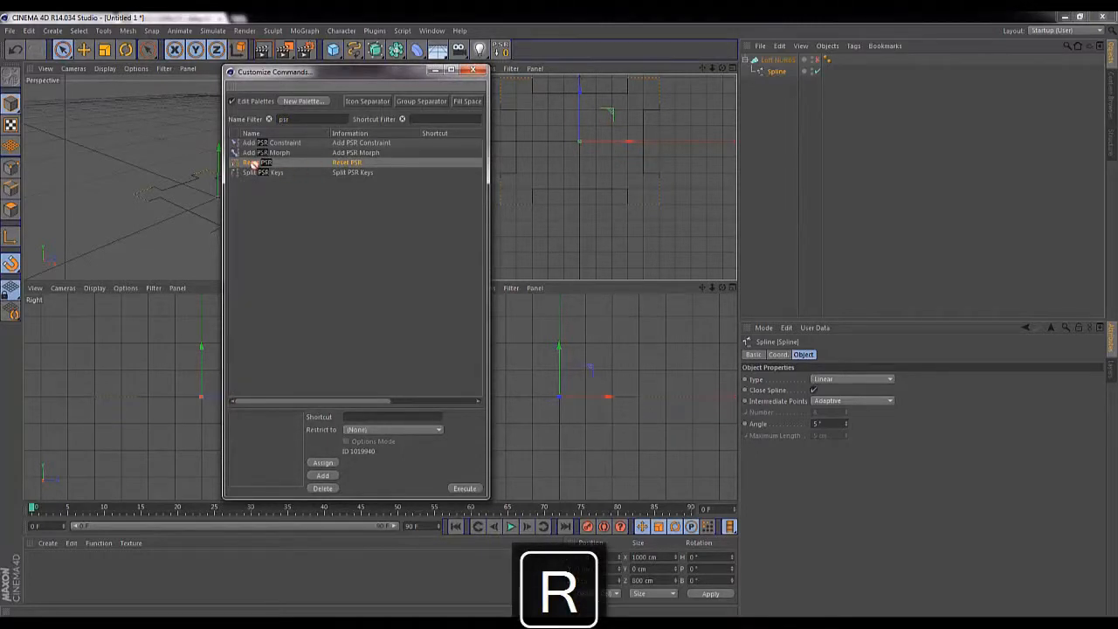
left_click(474, 71)
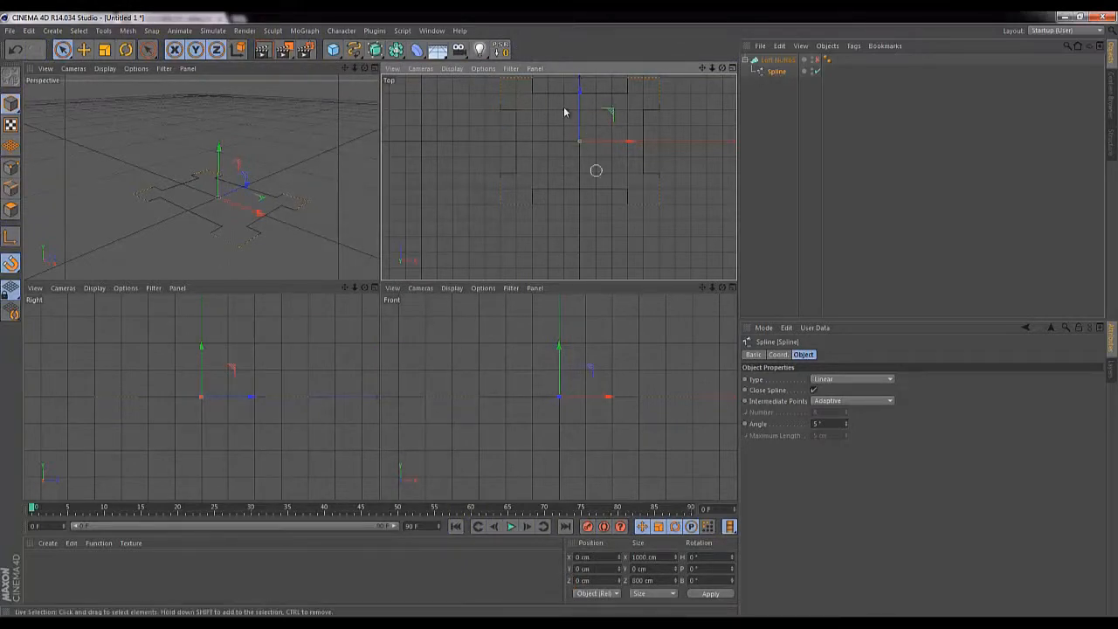
left_click_drag(703, 67, 559, 280)
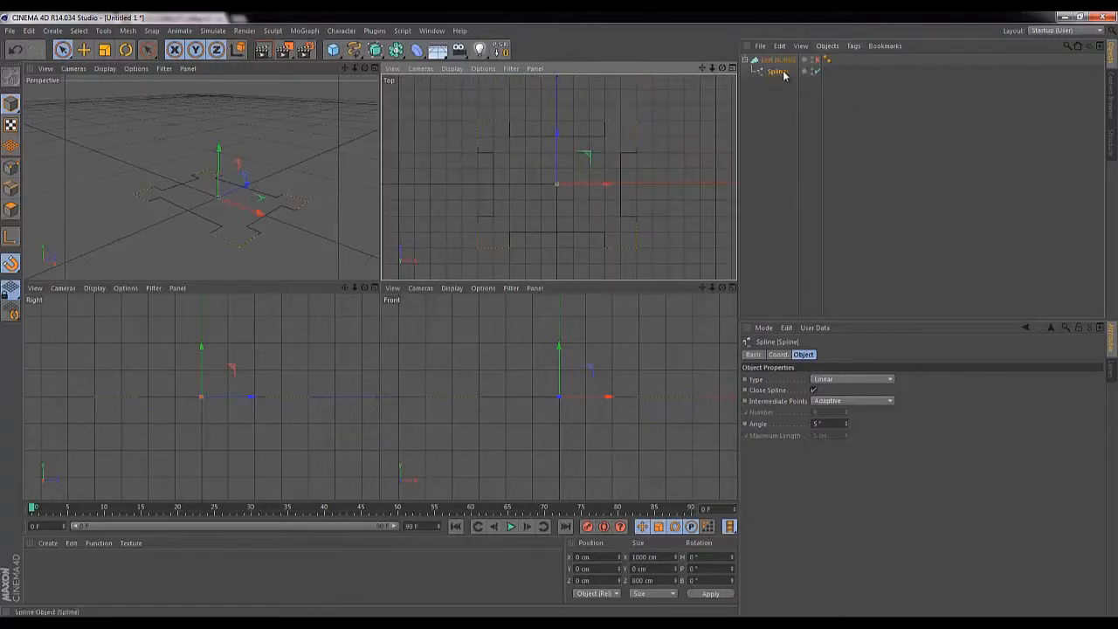
Re-enable the Loft NURBS and show it in a maximized Perspective view with Gouraud Shading (Lines).
left_click(818, 60)
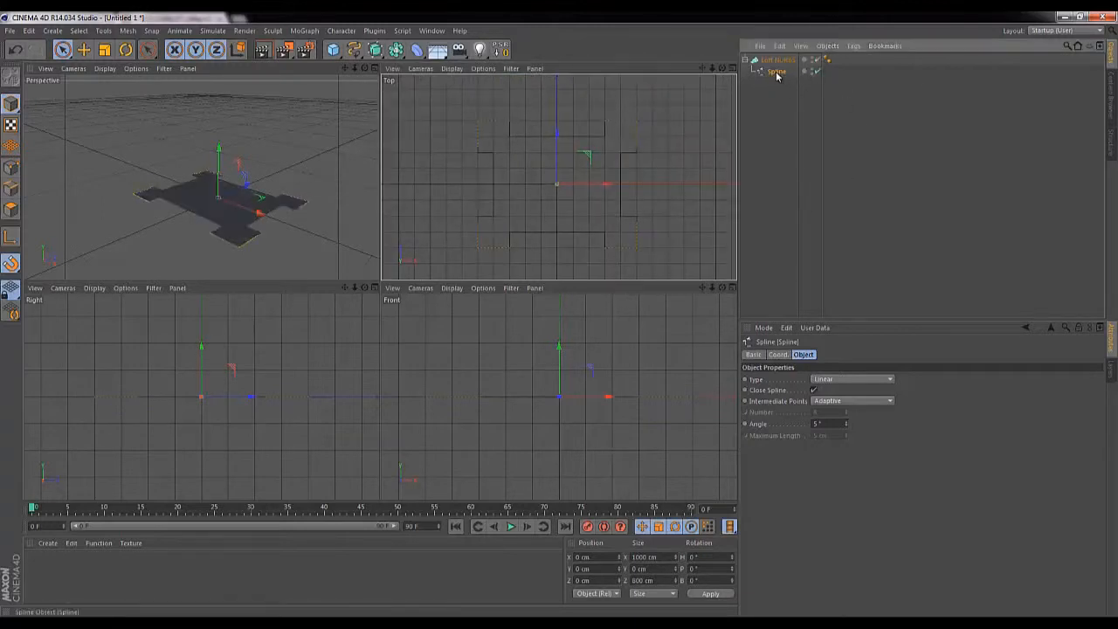
left_click(375, 68)
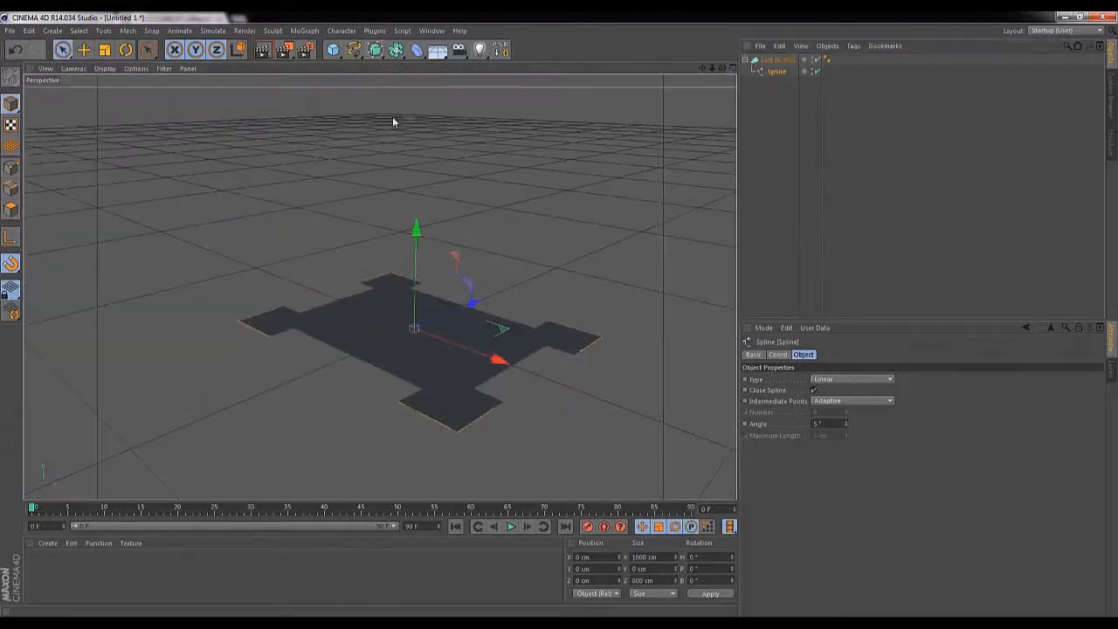
left_click(117, 70)
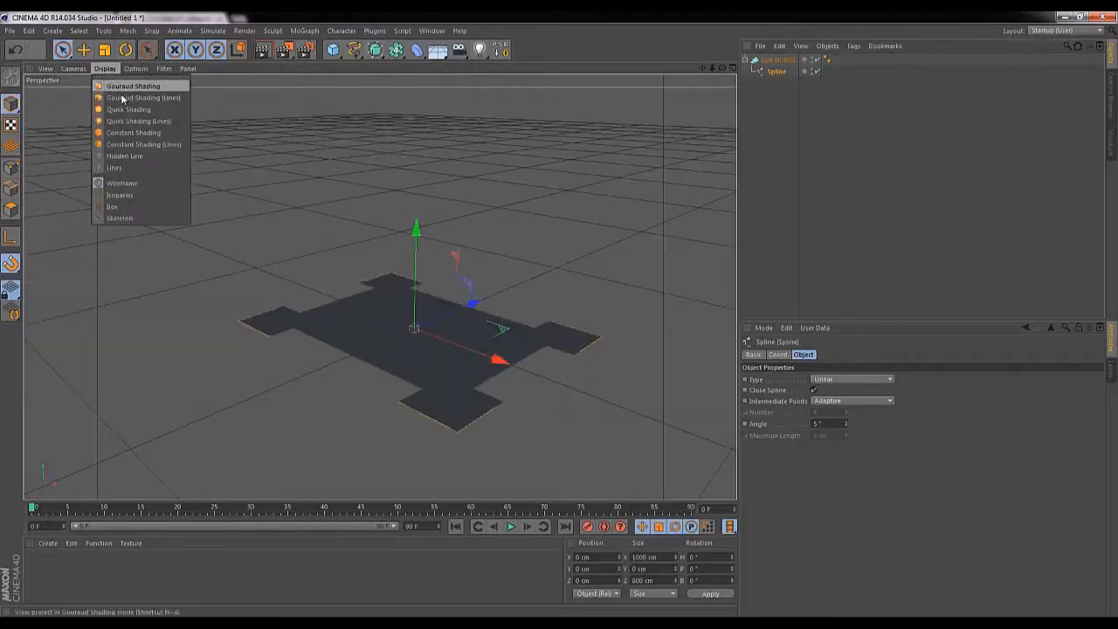
left_click(124, 99)
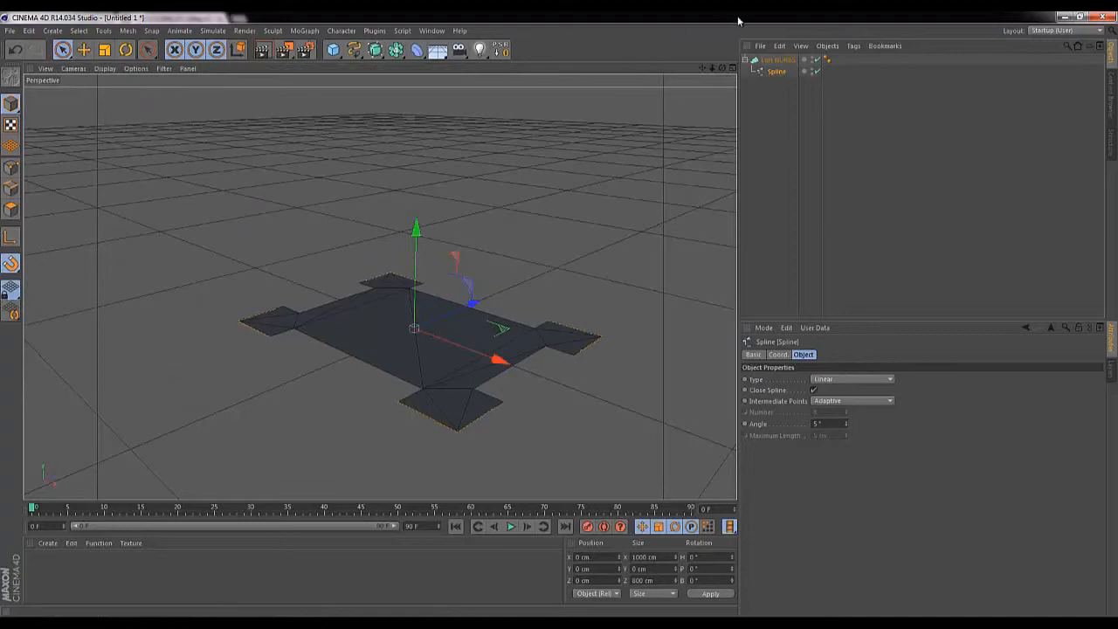
Duplicate the spline inside the Loft NURBS and raise the copy to about Y 877 cm.
left_click_drag(774, 77, 790, 72, "ctrl")
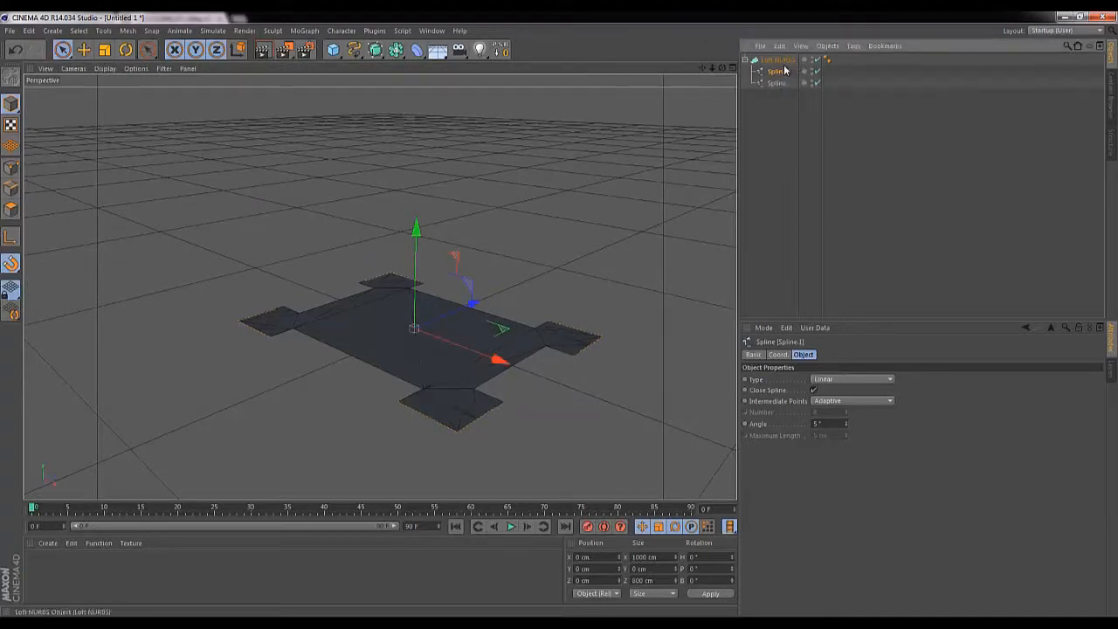
left_click_drag(416, 227, 421, 203)
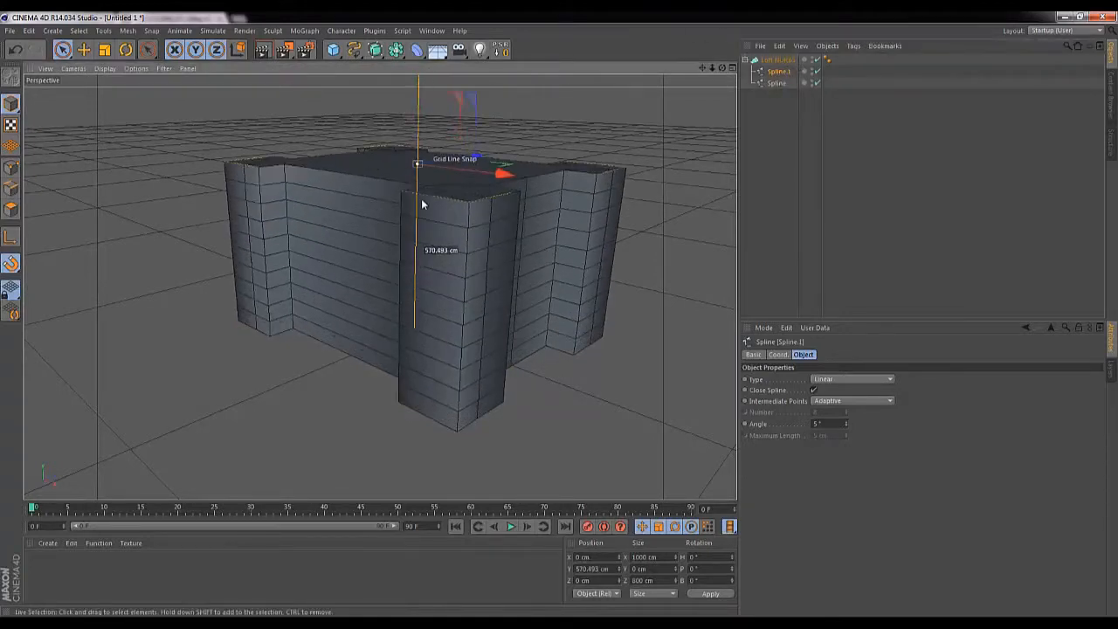
left_click(572, 110)
left_click_drag(701, 68, 558, 313)
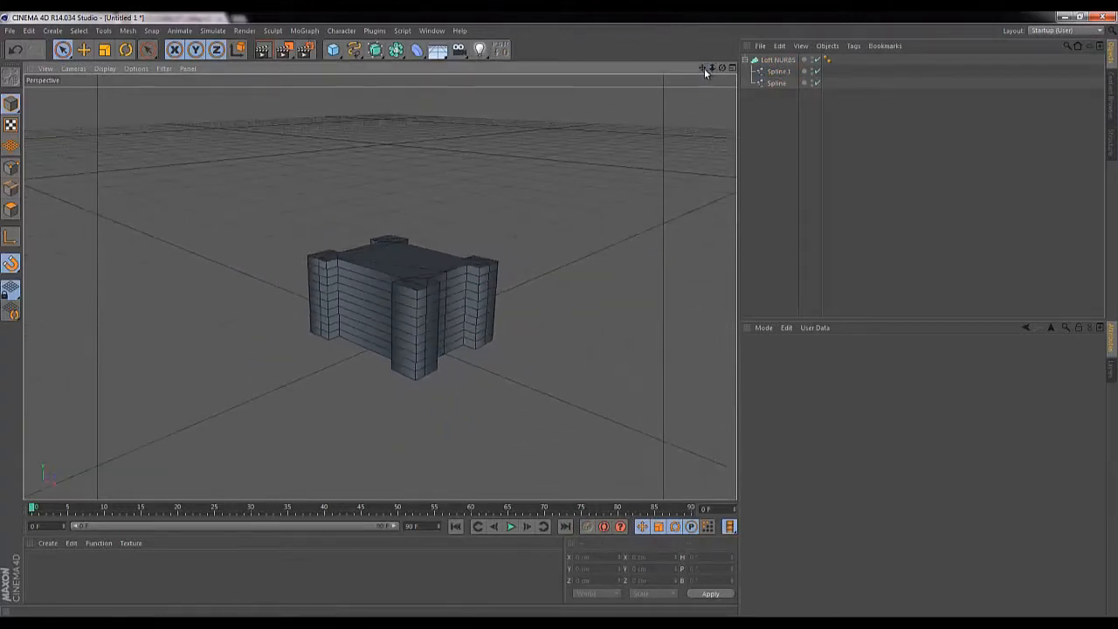
left_click_drag(702, 68, 559, 316)
left_click(777, 70)
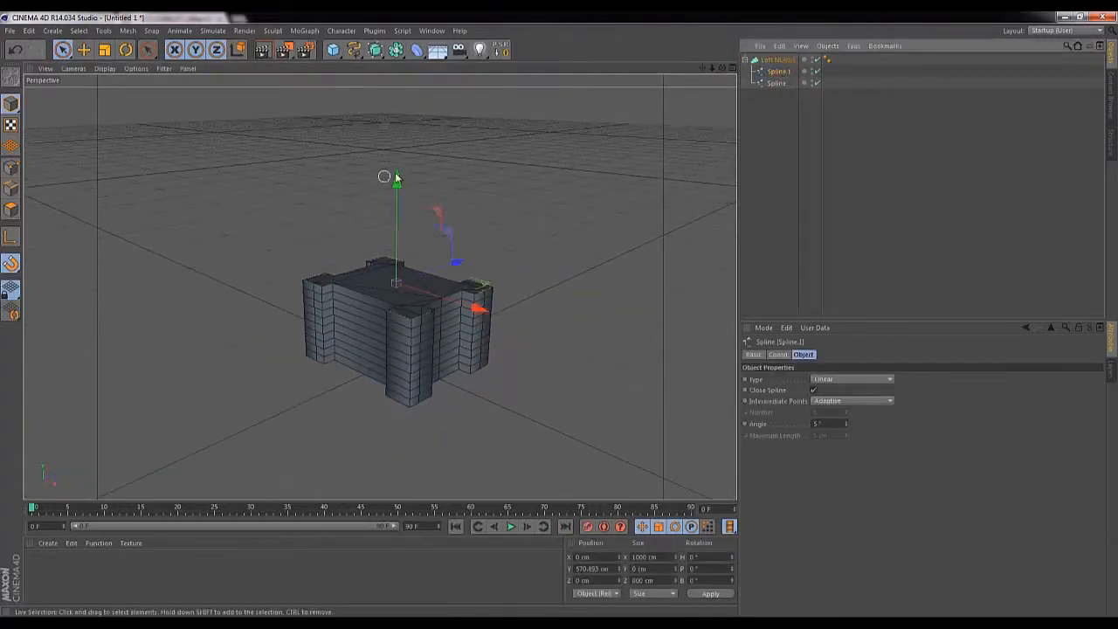
left_click_drag(396, 178, 396, 131)
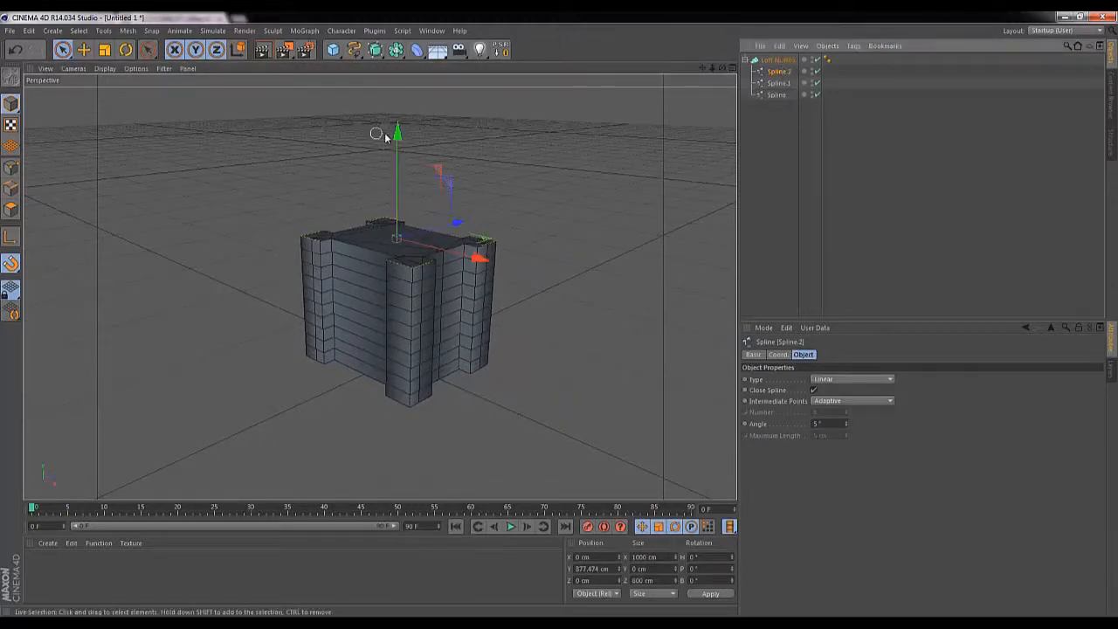
Raise another spline copy above the previous one as the loft's top section and scale it to about 802 × 641.6 cm.
left_click_drag(396, 129, 405, 33)
key("t")
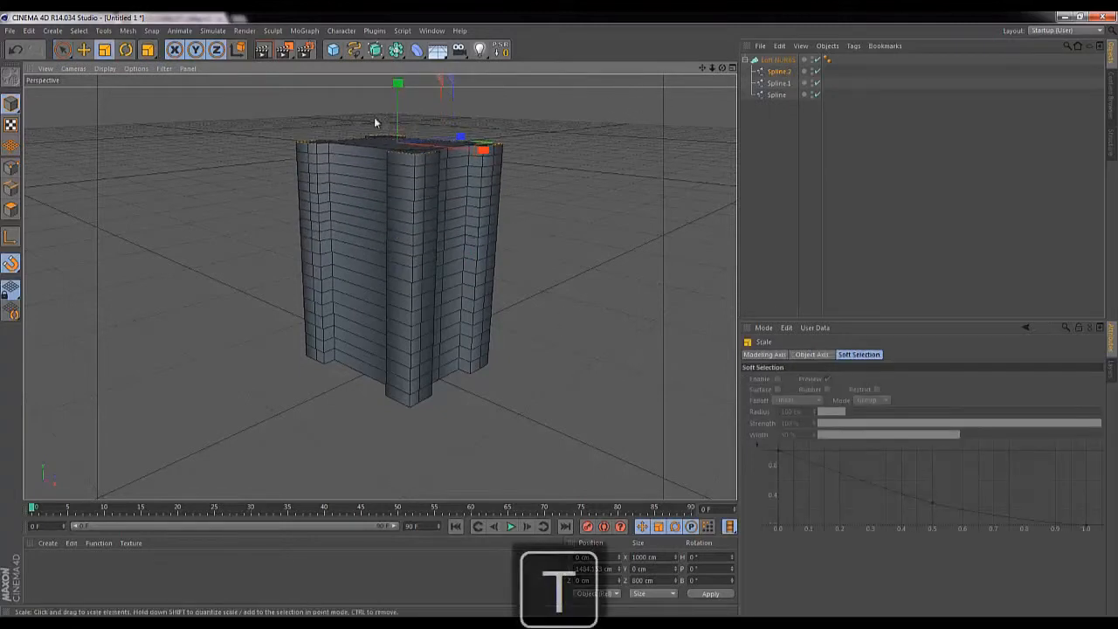
left_click_drag(587, 130, 564, 184)
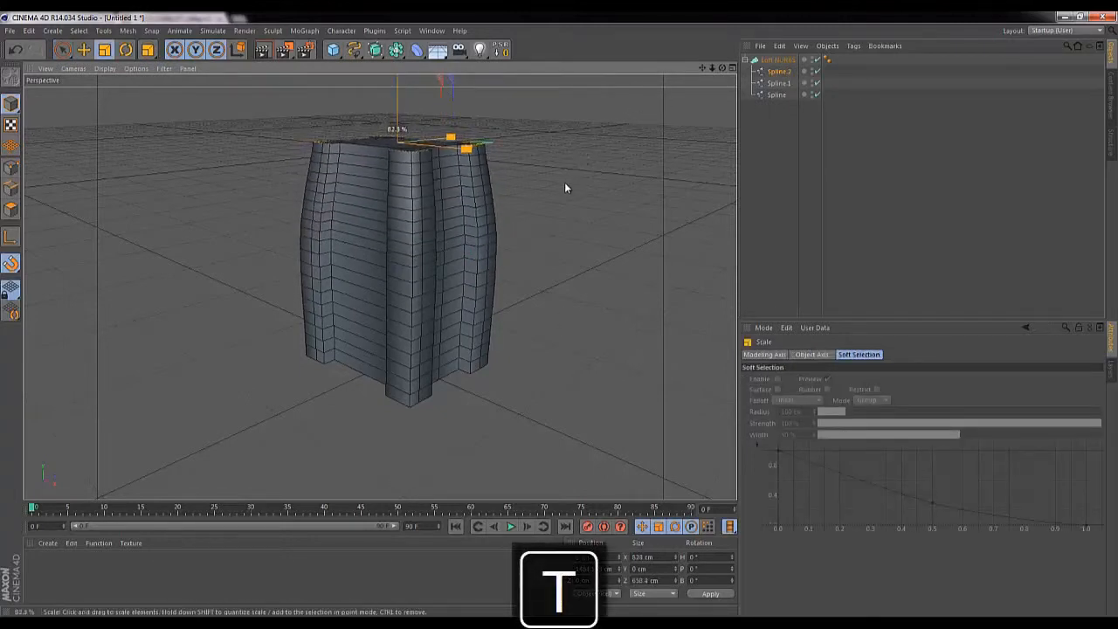
left_click_drag(701, 69, 558, 314)
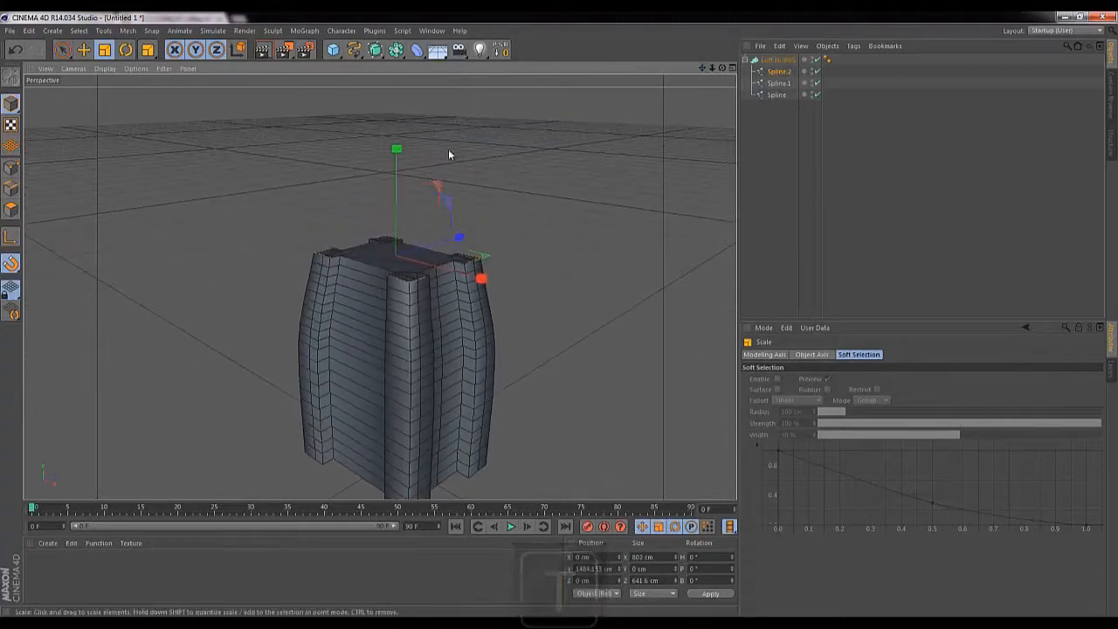
key("space")
left_click_drag(402, 150, 400, 113)
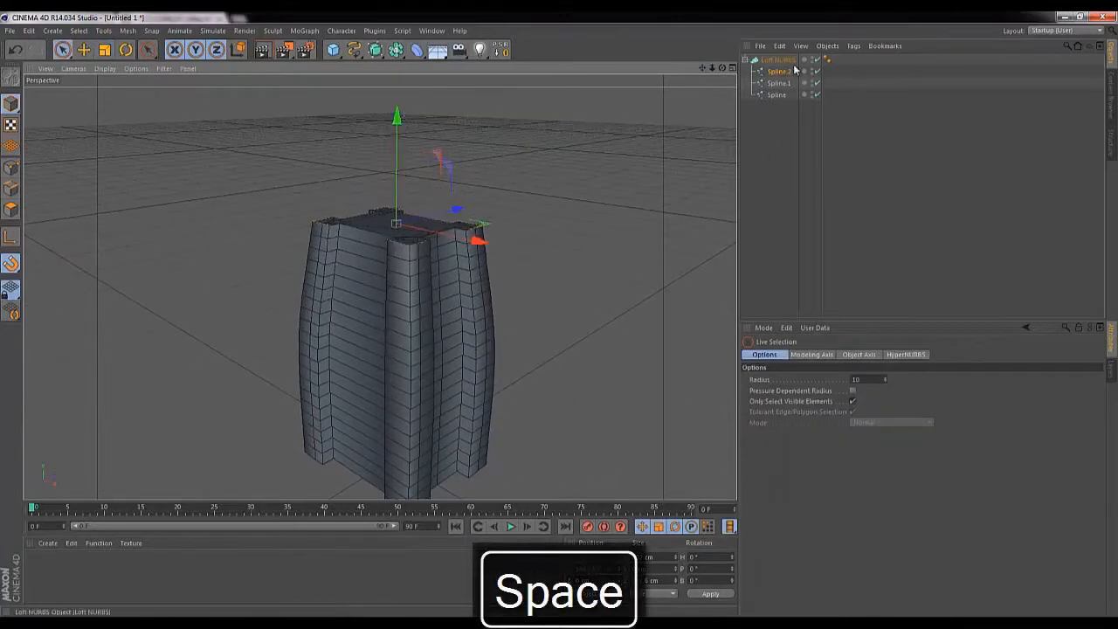
Duplicate the topmost spline in the loft and raise the copy to about Y 2427 cm.
left_click_drag(783, 70, 783, 66, "ctrl")
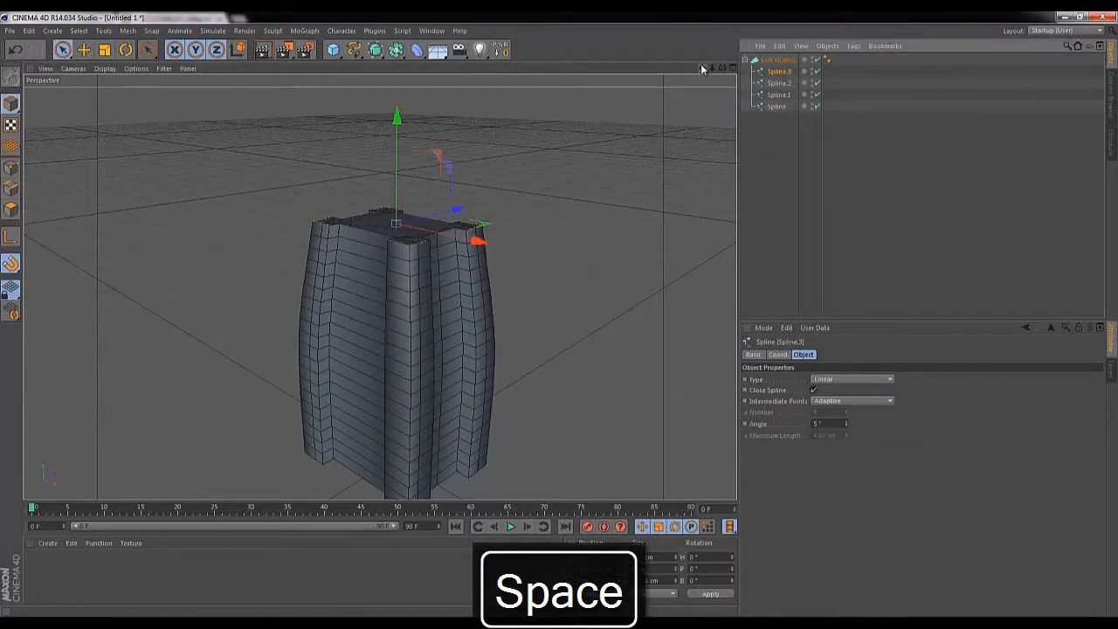
left_click_drag(701, 68, 706, 105)
left_click_drag(402, 156, 560, 311)
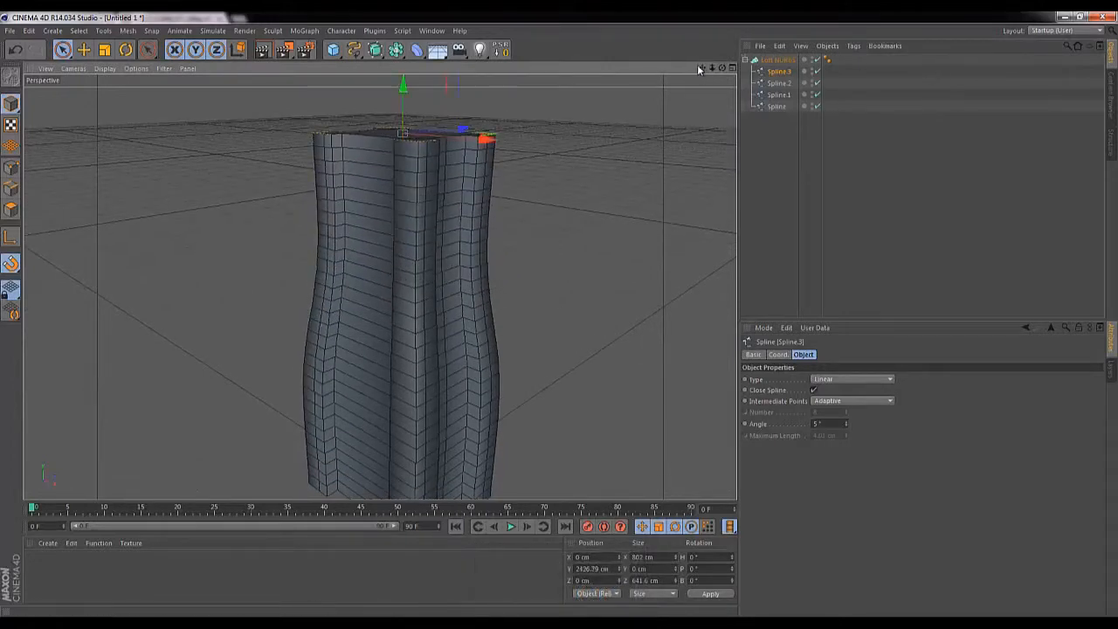
Duplicate the topmost spline, raise the copy to about Y 3042 cm, and widen it to about 1132 × 906 cm.
left_click_drag(700, 68, 559, 315)
left_click_drag(770, 73, 778, 66, "ctrl")
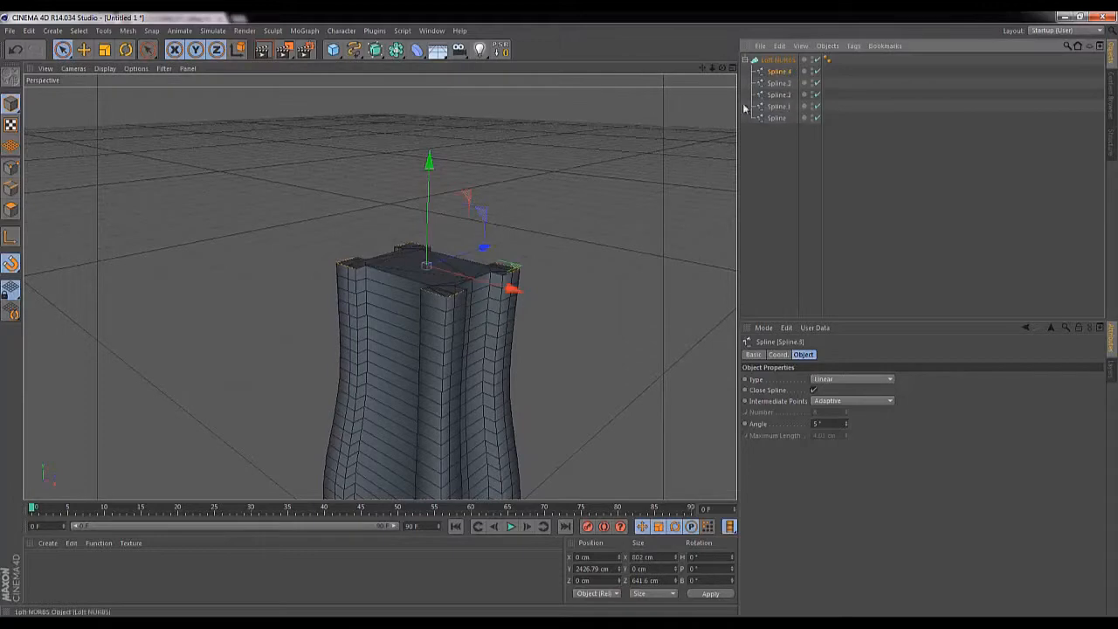
left_click_drag(429, 163, 432, 85)
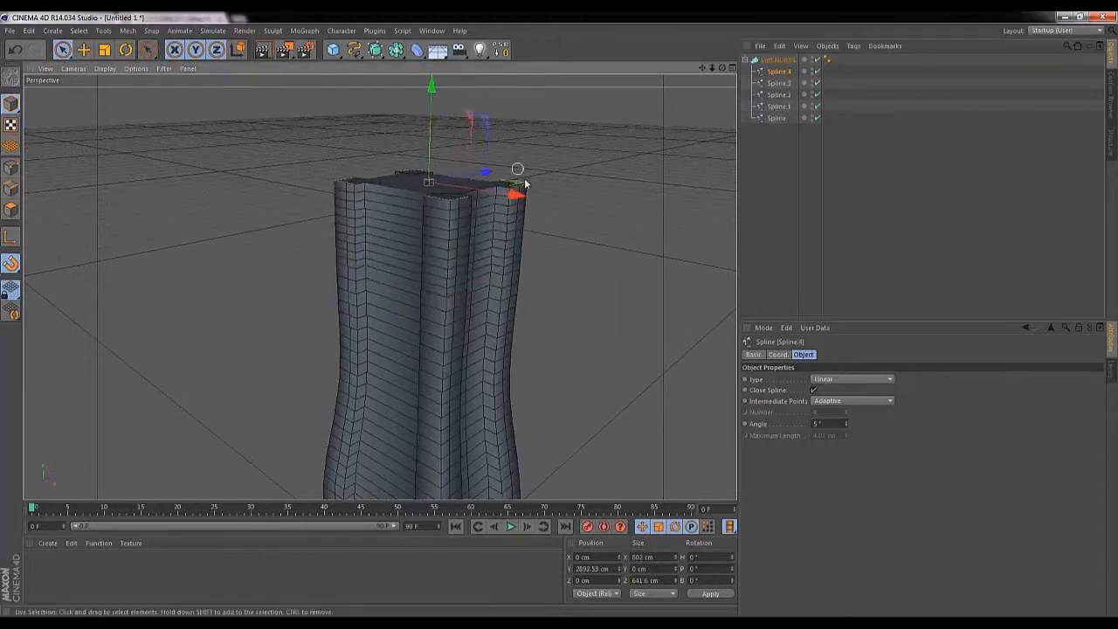
key("t")
left_click_drag(606, 200, 558, 316)
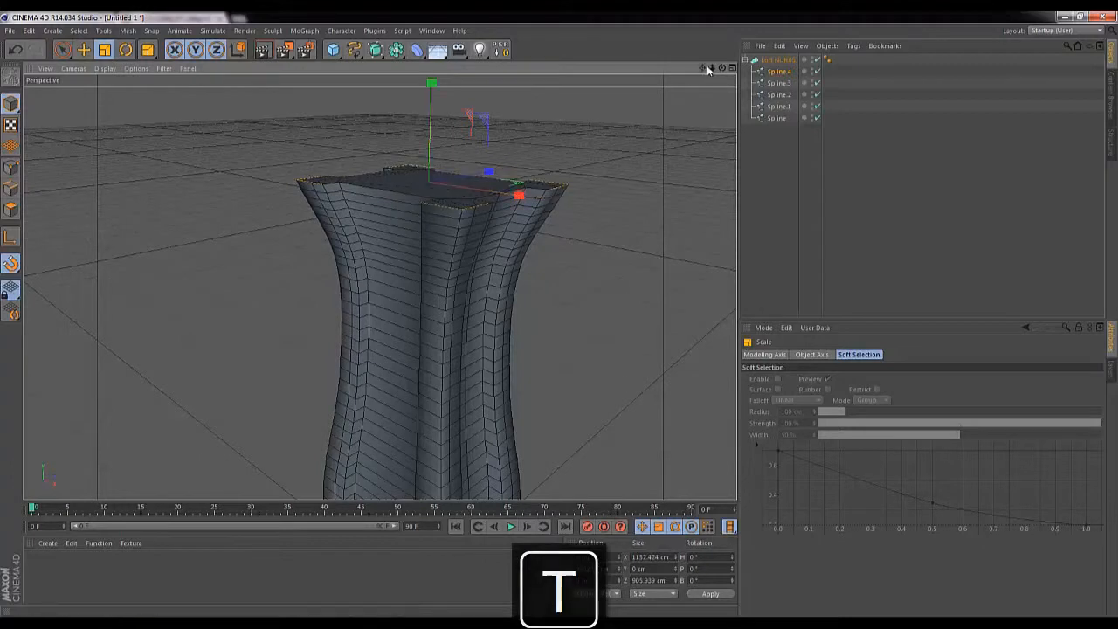
scroll(559, 319, "down", 3)
key("space")
left_click_drag(411, 112, 416, 94)
Duplicate the widened top spline, raise the copy to about Y 3997 cm, and shrink it to about 437 × 350 cm.
left_click_drag(702, 68, 559, 319)
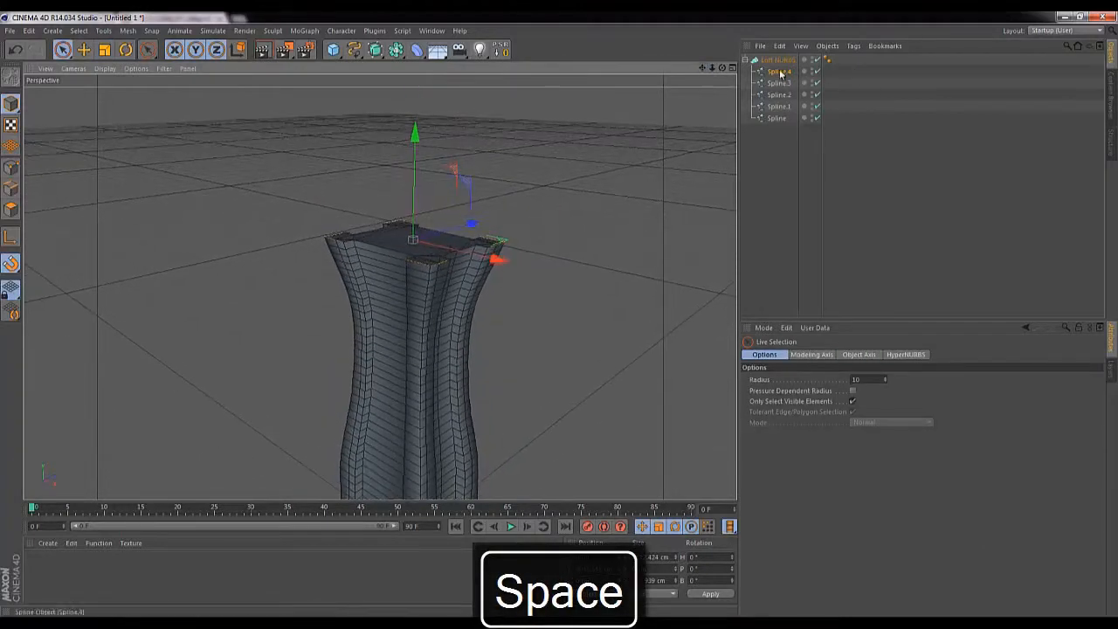
left_click_drag(780, 73, 780, 66, "ctrl")
left_click_drag(415, 139, 415, 16)
key("t")
left_click_drag(555, 226, 411, 384)
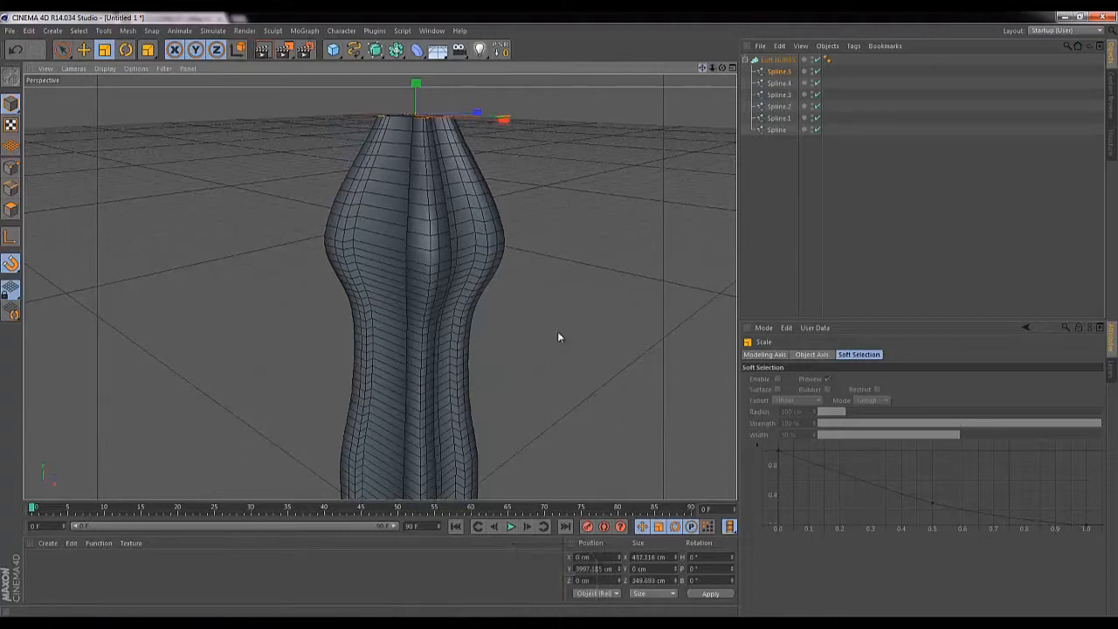
Duplicate the narrow top spline, raise the copy to about Y 4699 cm, and shrink it to about 110 × 88 cm as the tip.
left_click_drag(557, 331, 597, 127, "alt")
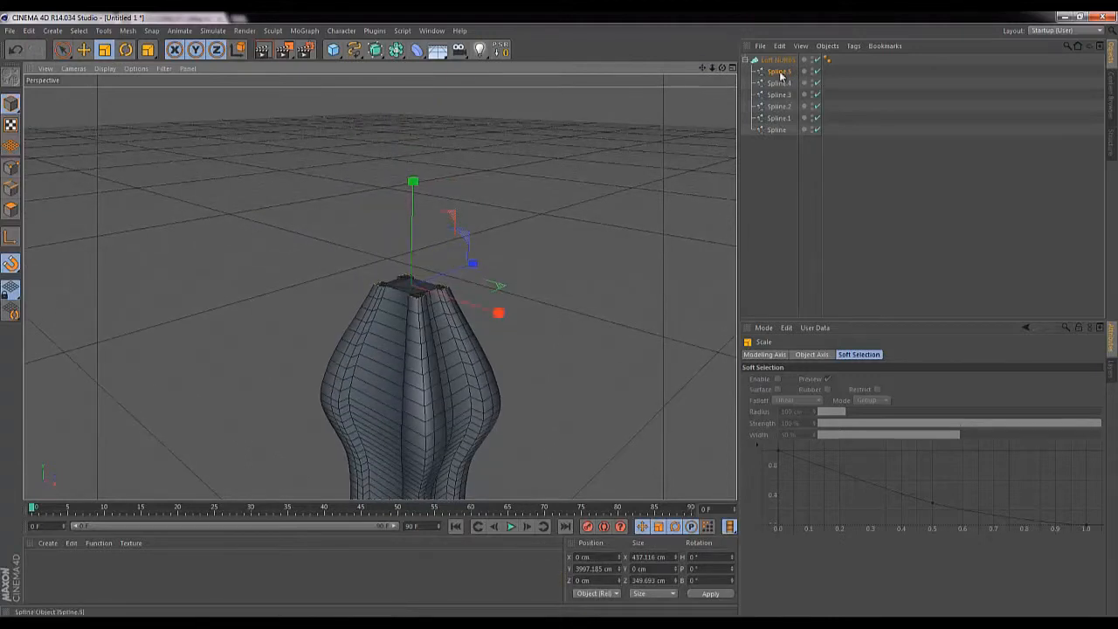
left_click_drag(783, 65, 784, 67, "ctrl")
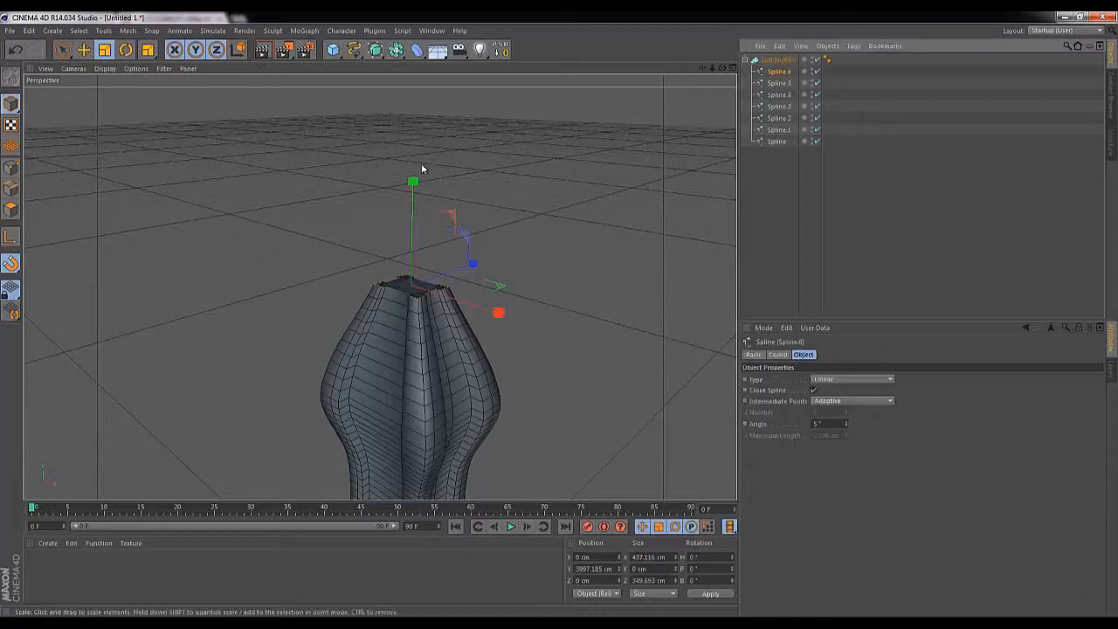
key("space")
left_click_drag(412, 181, 416, 88)
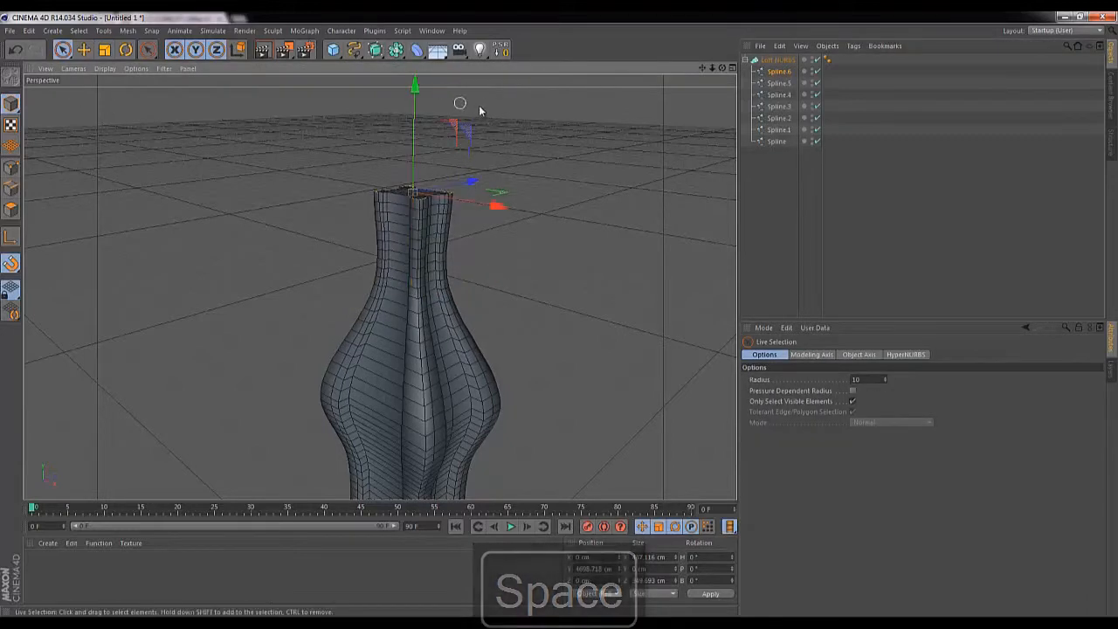
key("t")
left_click_drag(579, 108, 384, 350)
Select Spline.2 through Spline.6 and raise them together by about 630 cm to lengthen the tower's lower section.
left_click_drag(702, 69, 557, 316)
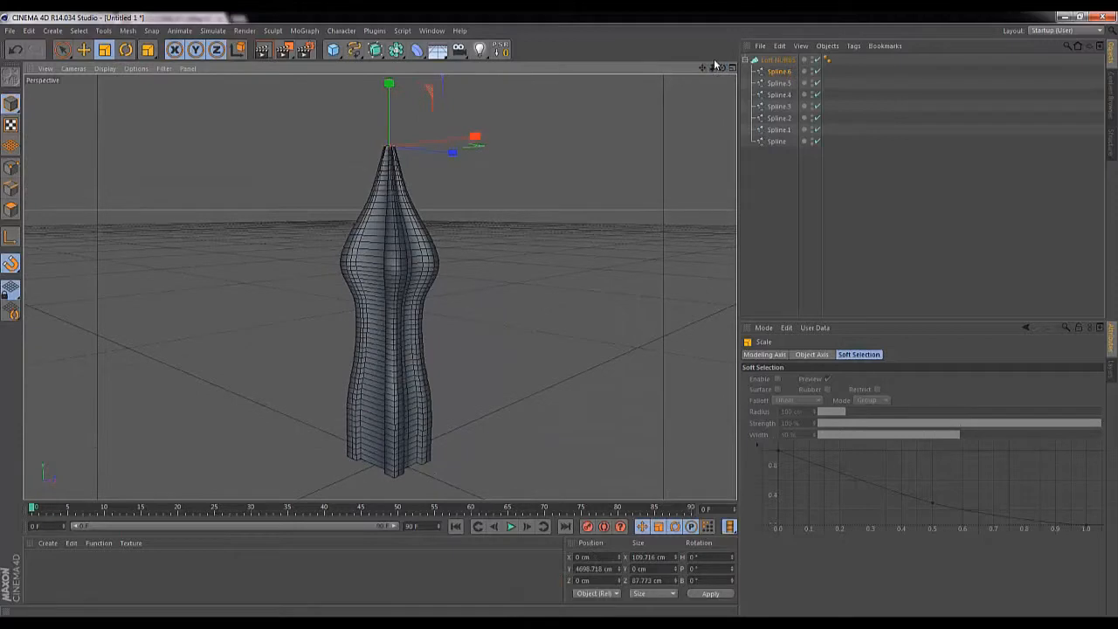
left_click(784, 114)
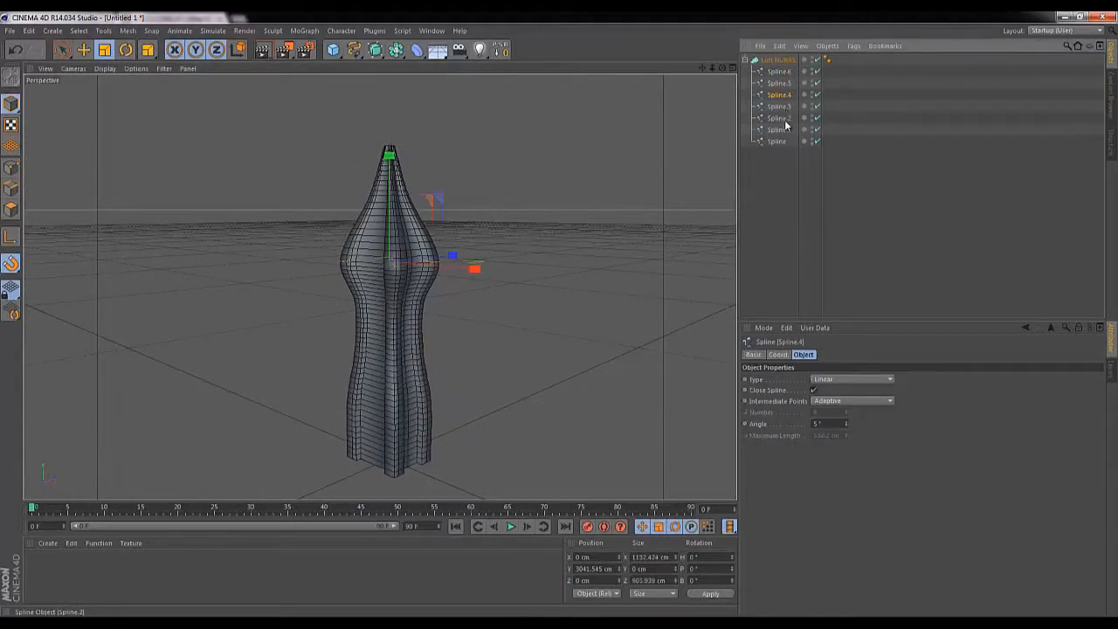
left_click(789, 72, "shift")
key("space")
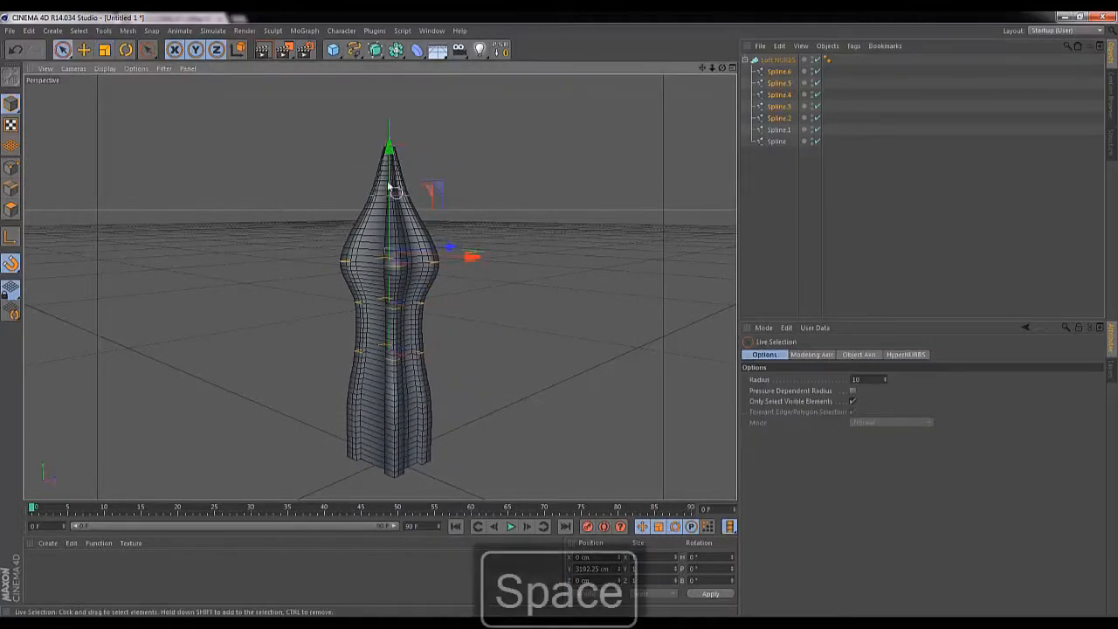
left_click_drag(390, 151, 389, 112)
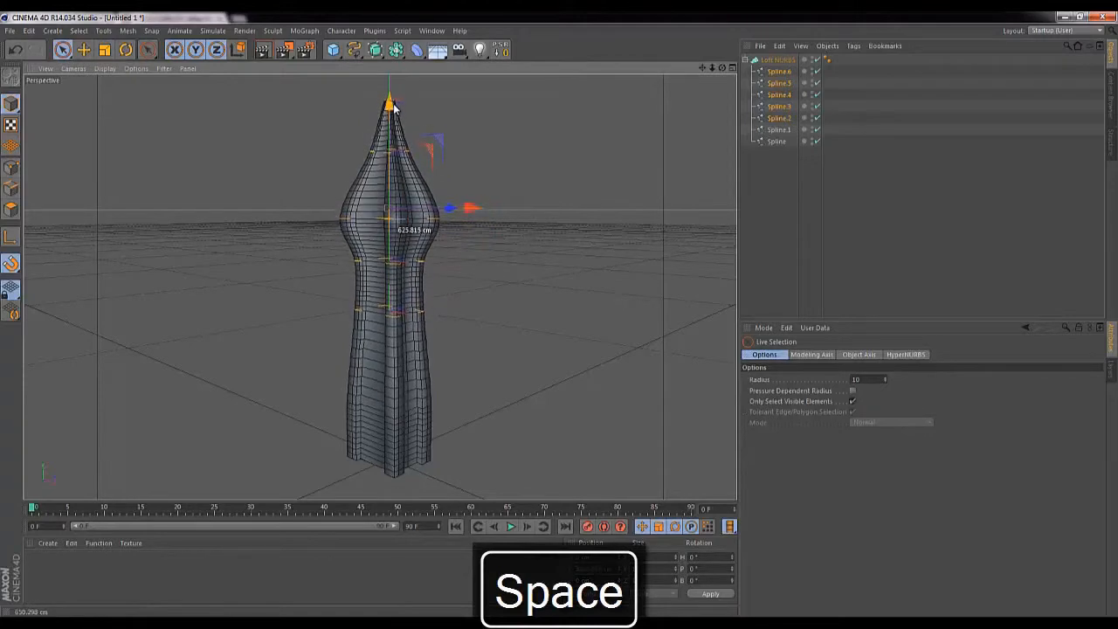
Scale the bottom spline up slightly, and enlarge Spline.1 above it to about 1070 × 856 cm.
left_click(773, 141)
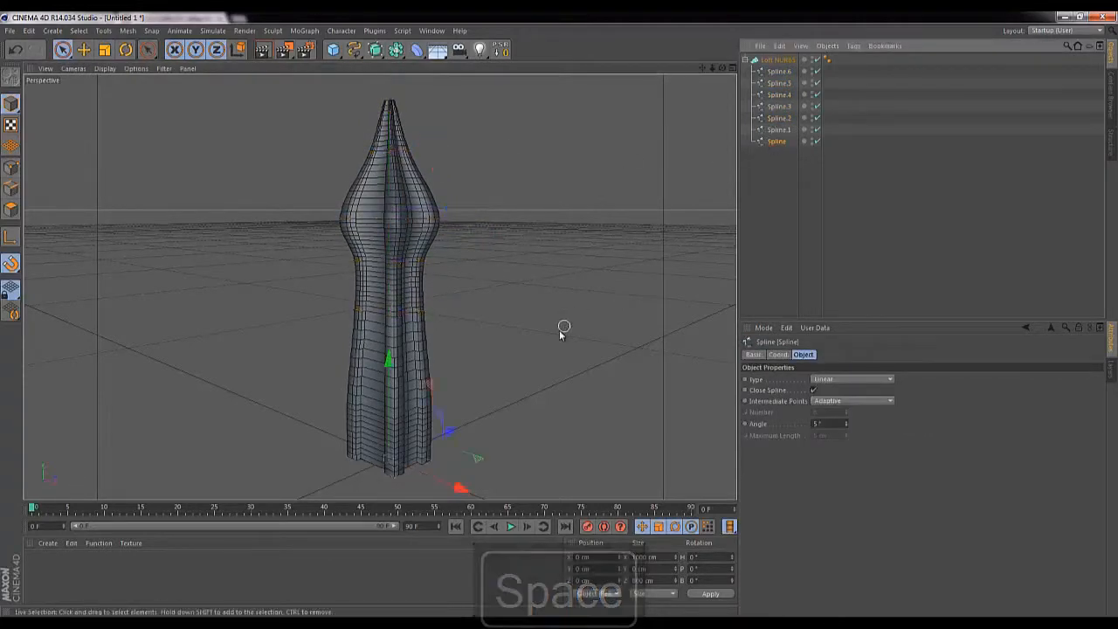
key("t")
left_click_drag(564, 326, 606, 331)
left_click(777, 129)
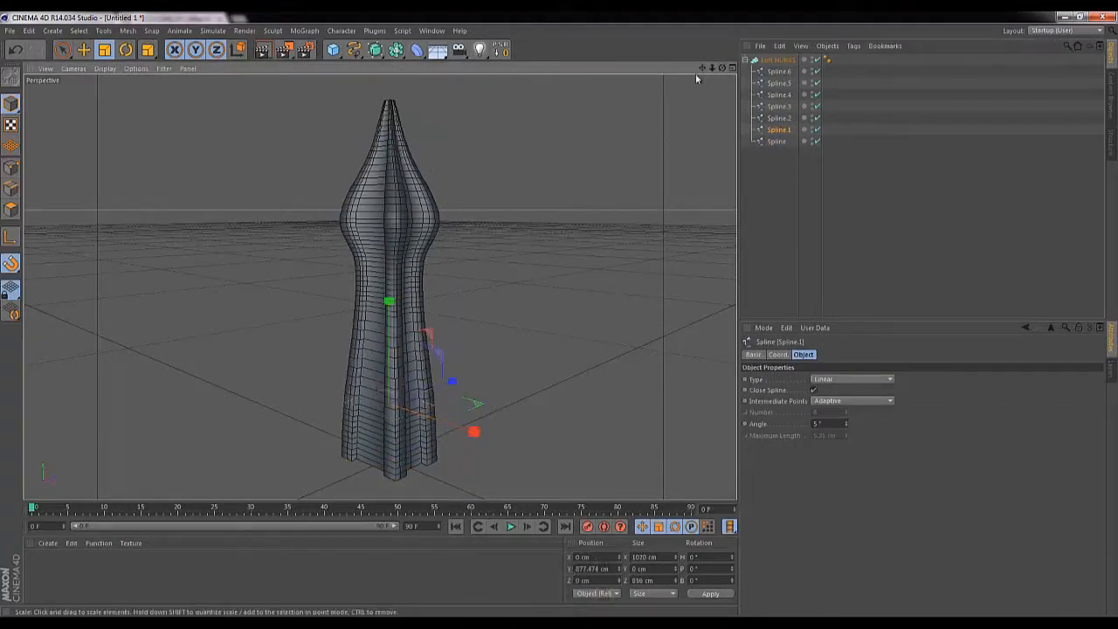
Render the tower in the Perspective view from a lower angle, and deselect all objects.
left_click_drag(722, 68, 557, 320)
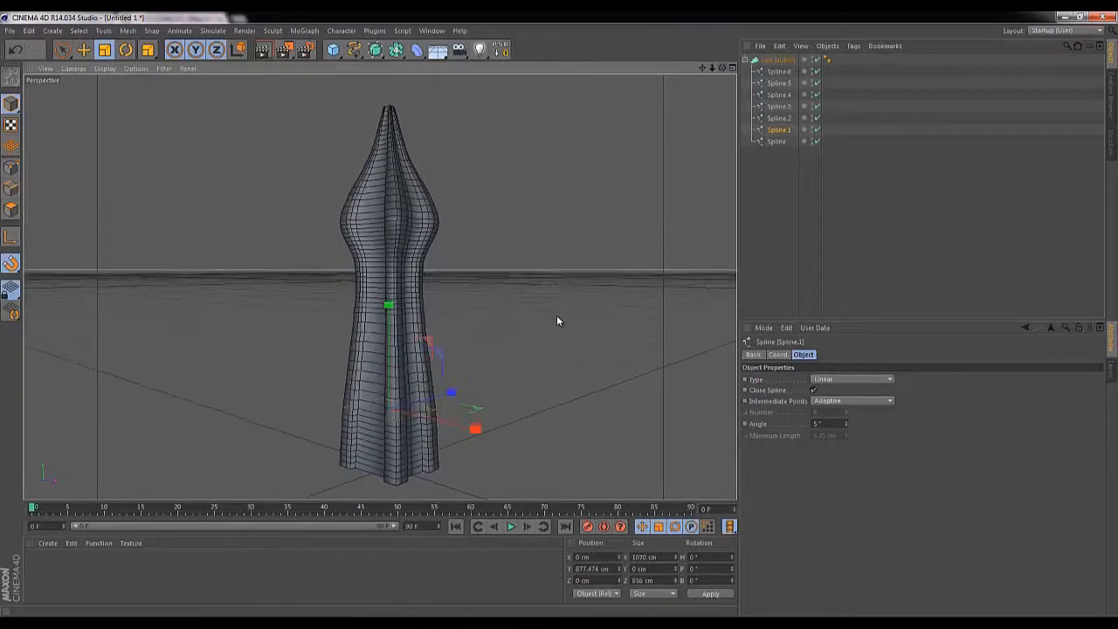
key("ctrl+r")
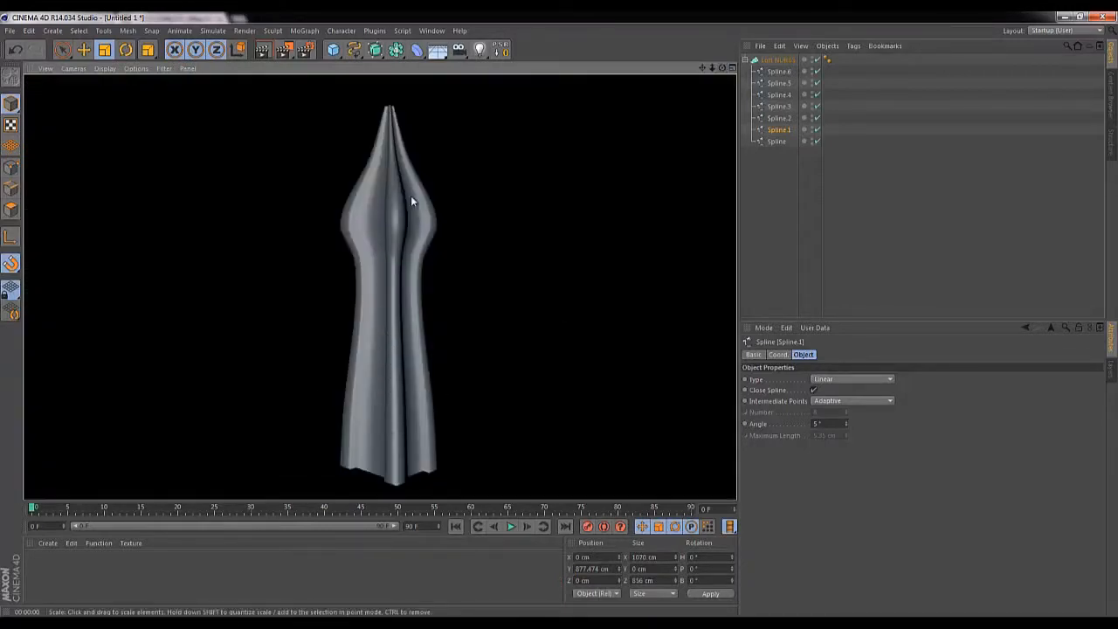
left_click(768, 166)
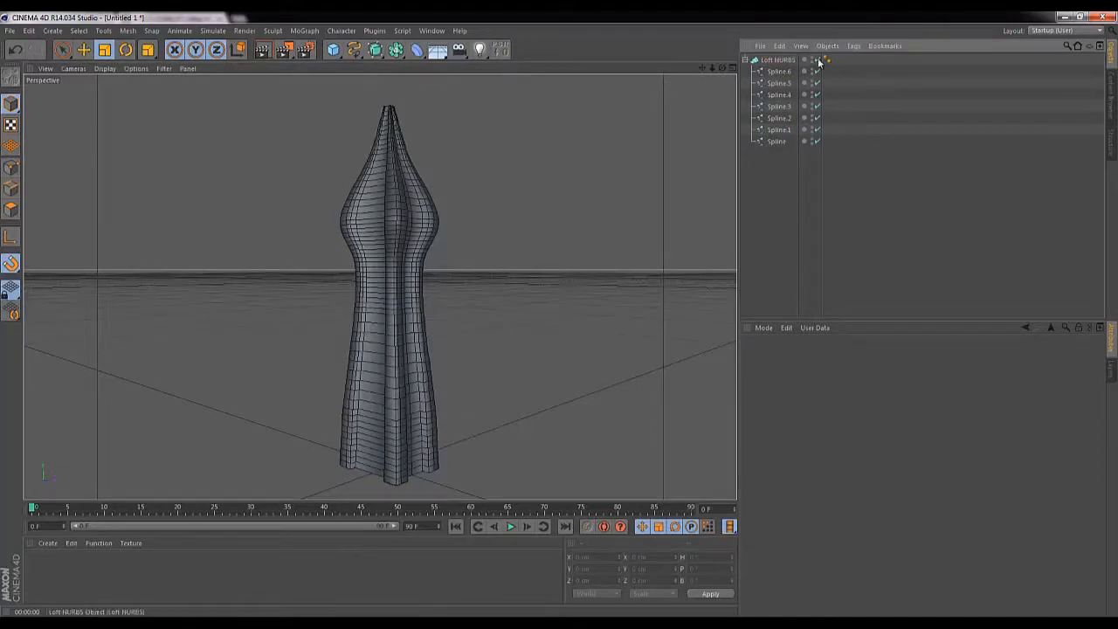
Enable the angle limit in the Loft NURBS object's Phong tag and render the Perspective view to check the tower's edges.
left_click(826, 59)
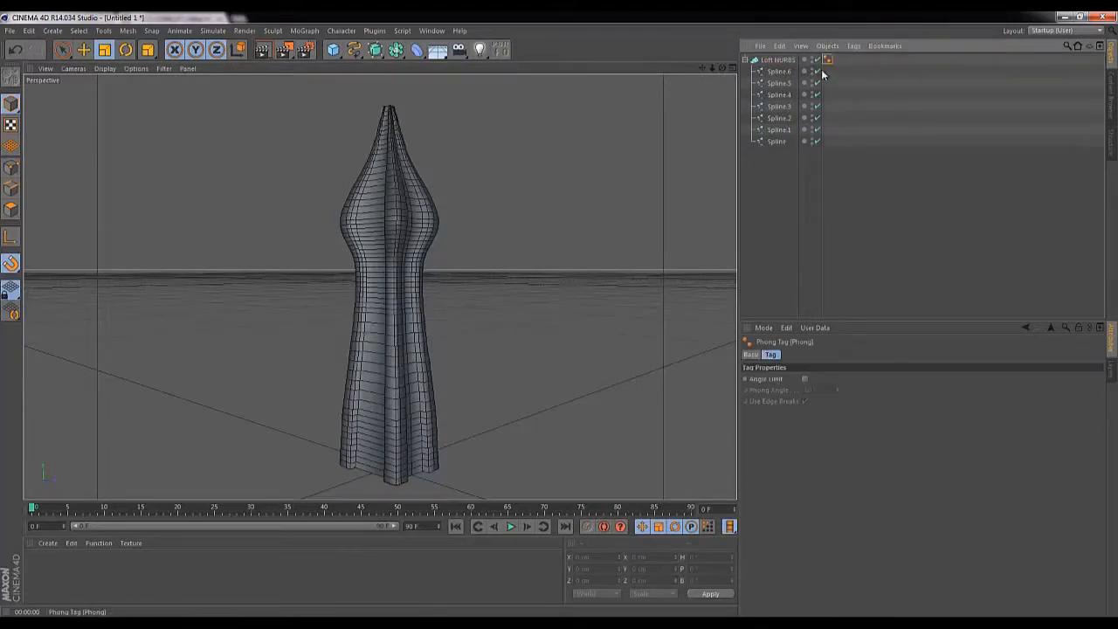
left_click(804, 379)
left_click(260, 50)
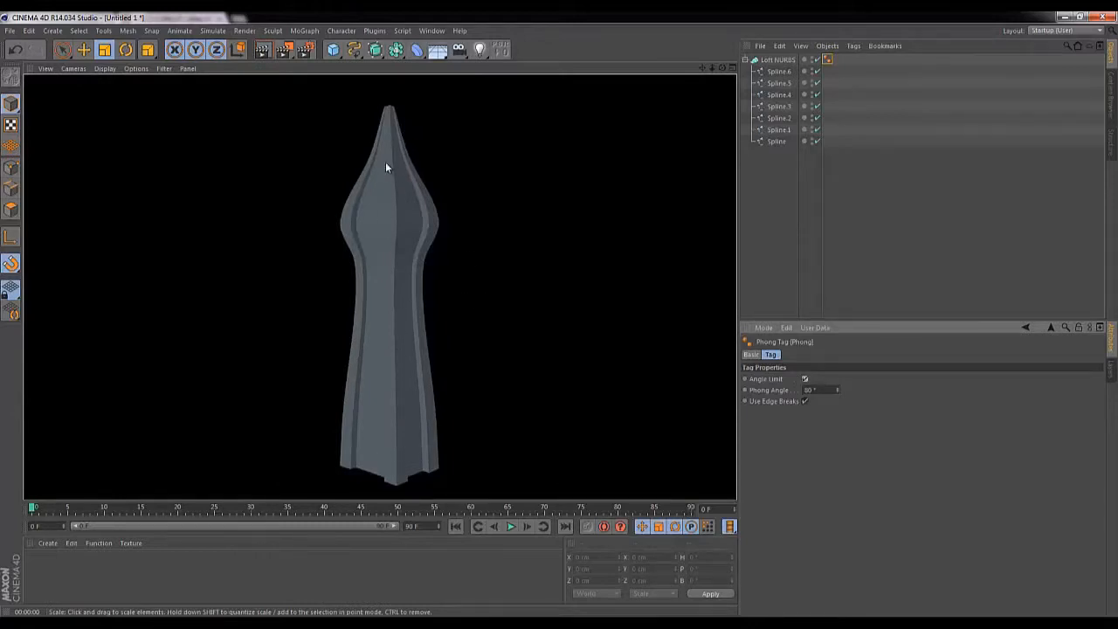
left_click(786, 199)
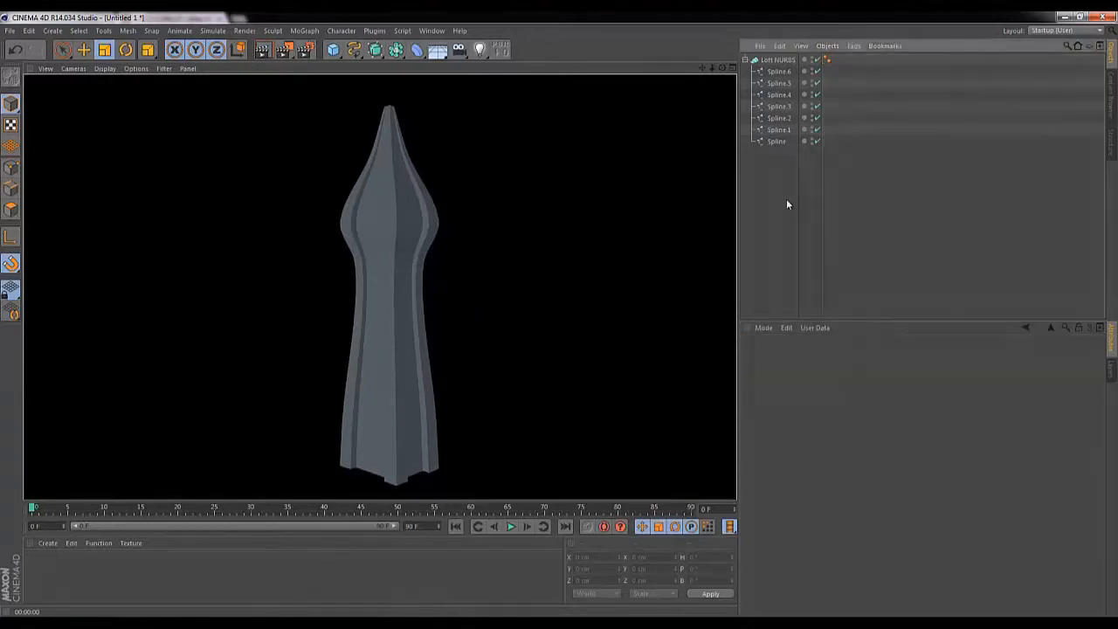
Scale Spline.4 down slightly to slim the tower's bulge, and collapse the Loft NURBS hierarchy.
left_click(779, 105)
left_click(781, 96)
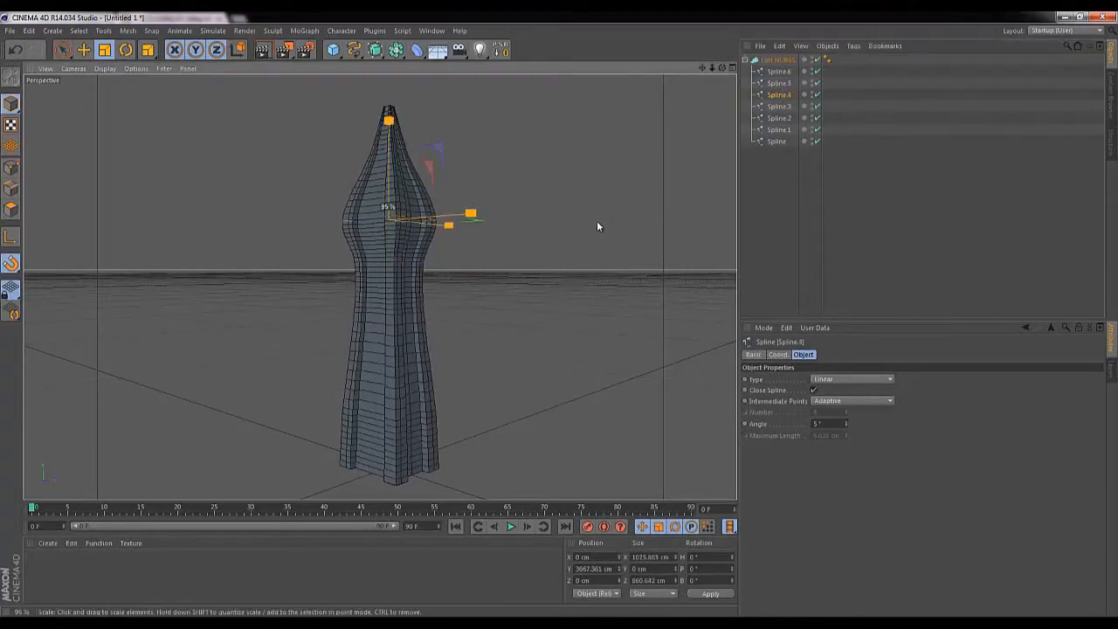
left_click(625, 175)
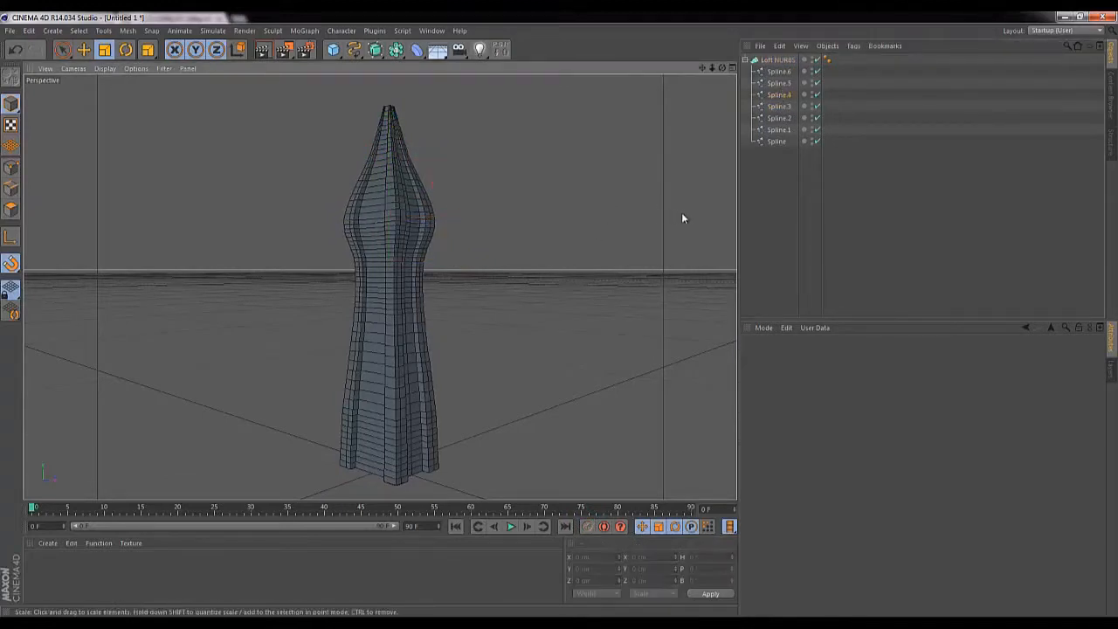
left_click_drag(721, 68, 561, 320)
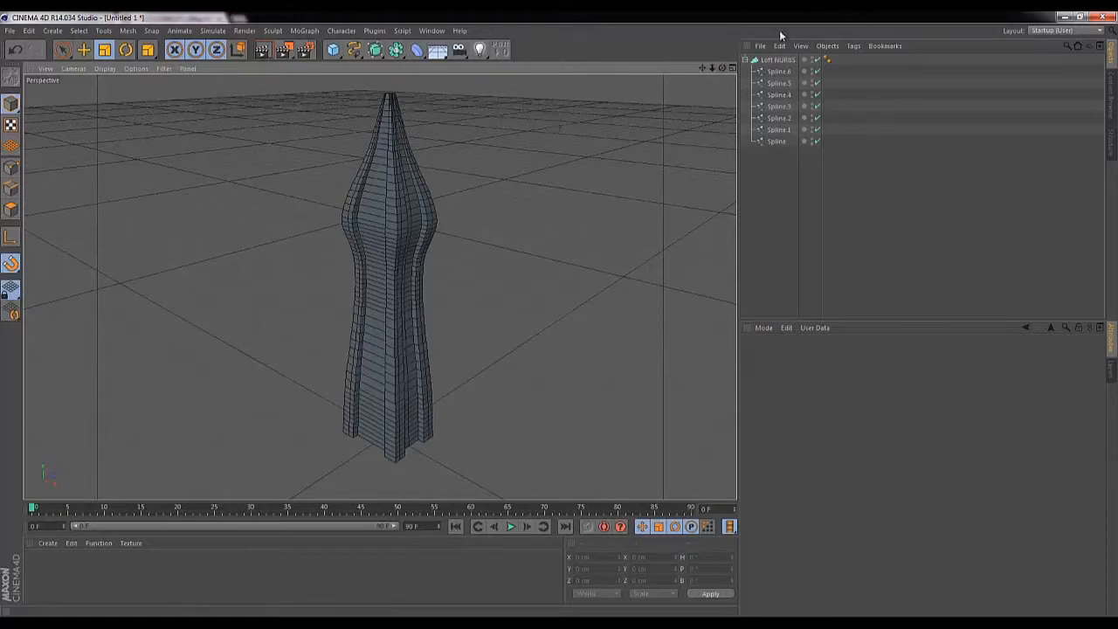
left_click_drag(562, 311, 559, 313)
left_click(754, 59)
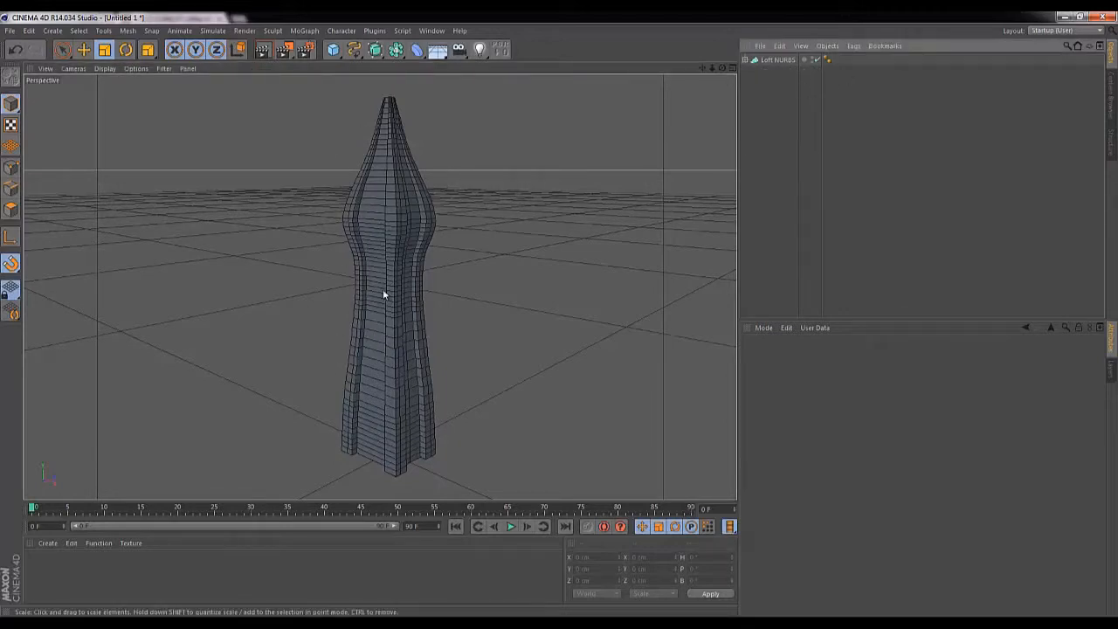
Add a cube at the tower's base and size it to 30 × 3882 × 1022 cm as a tall thin slab.
left_click(335, 52)
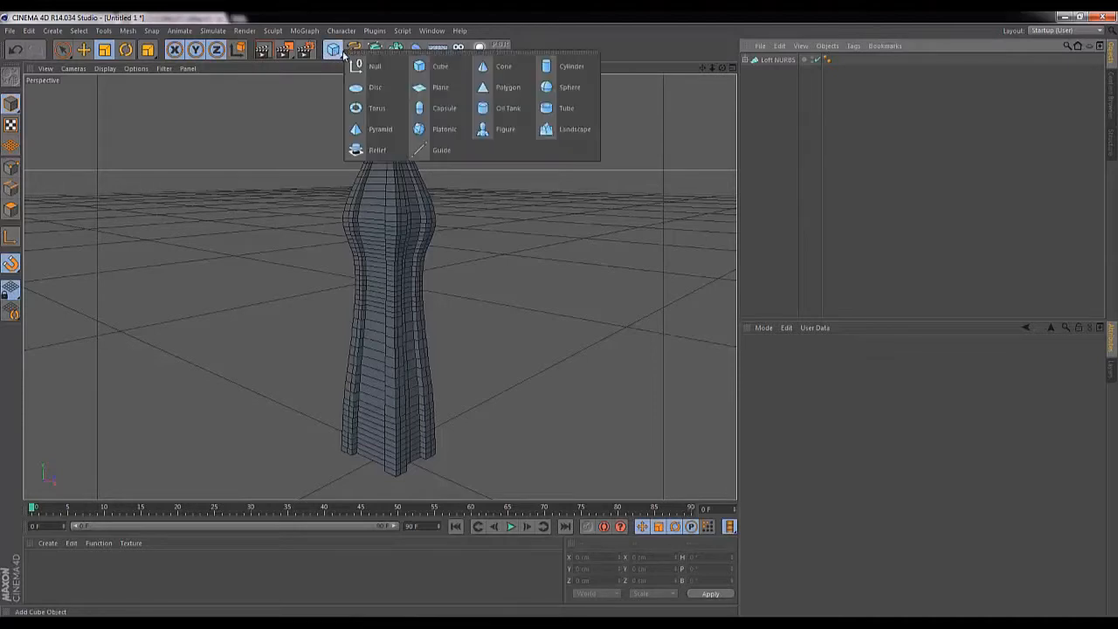
left_click(445, 68)
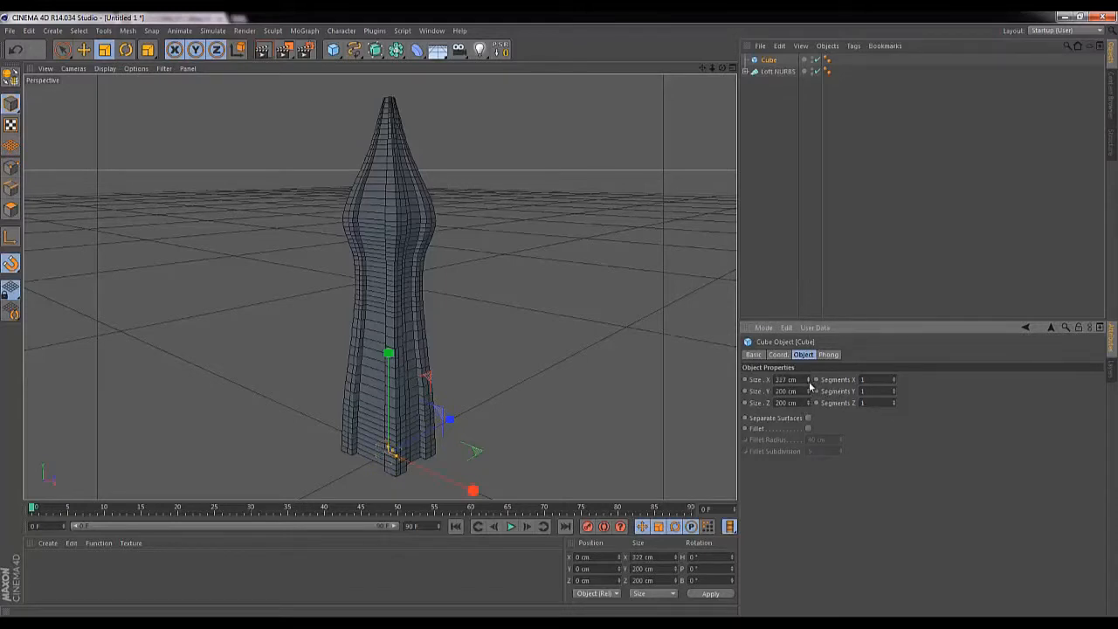
left_click_drag(816, 378, 816, 462)
key("Up")
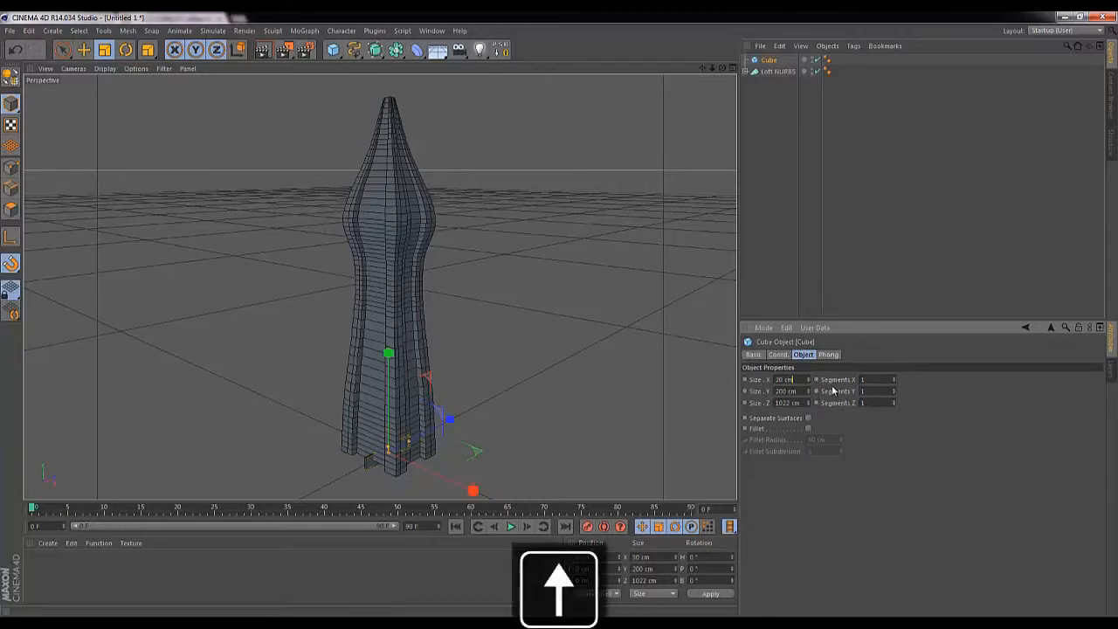
left_click_drag(821, 289, 821, 248)
left_click_drag(809, 392, 788, 170)
Raise the cube along the tower's vertical axis to about Y 1912 cm.
key("space")
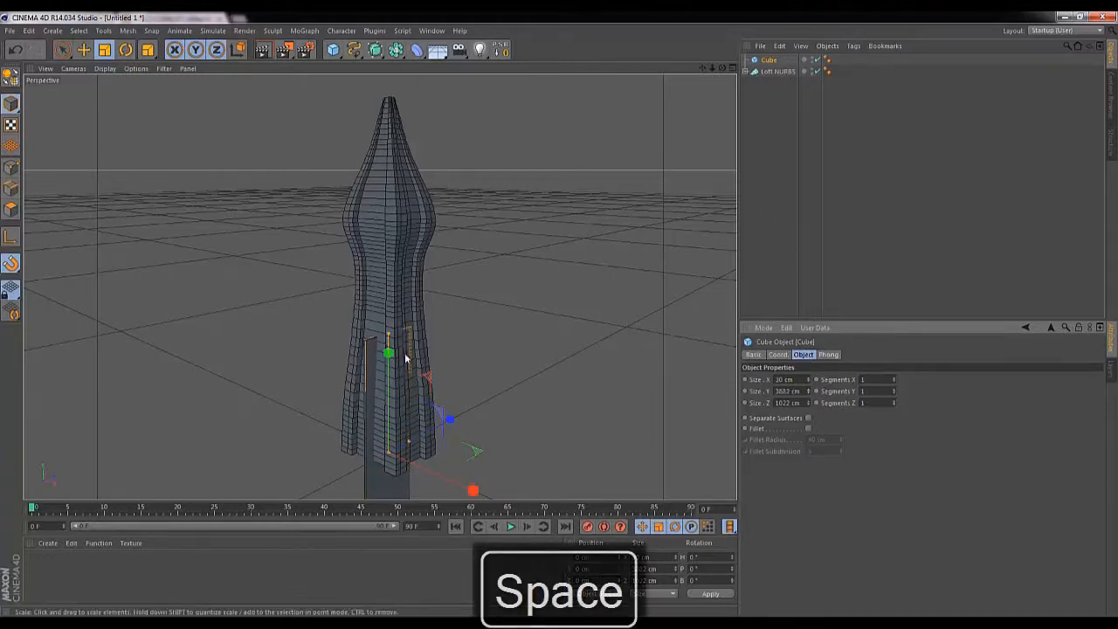
left_click(71, 53)
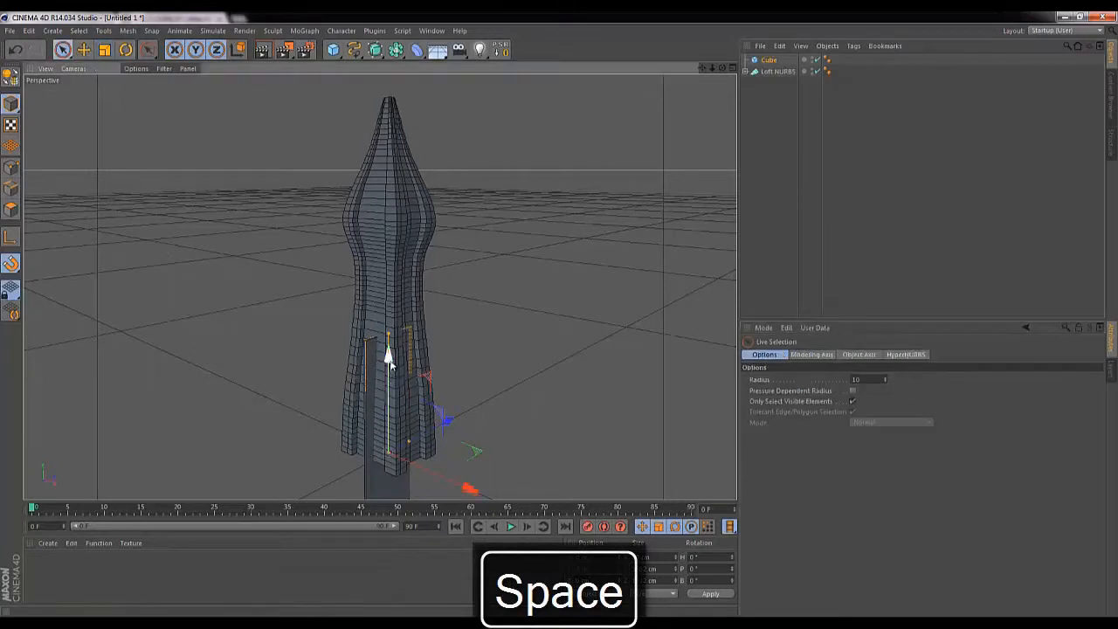
left_click_drag(390, 359, 392, 240)
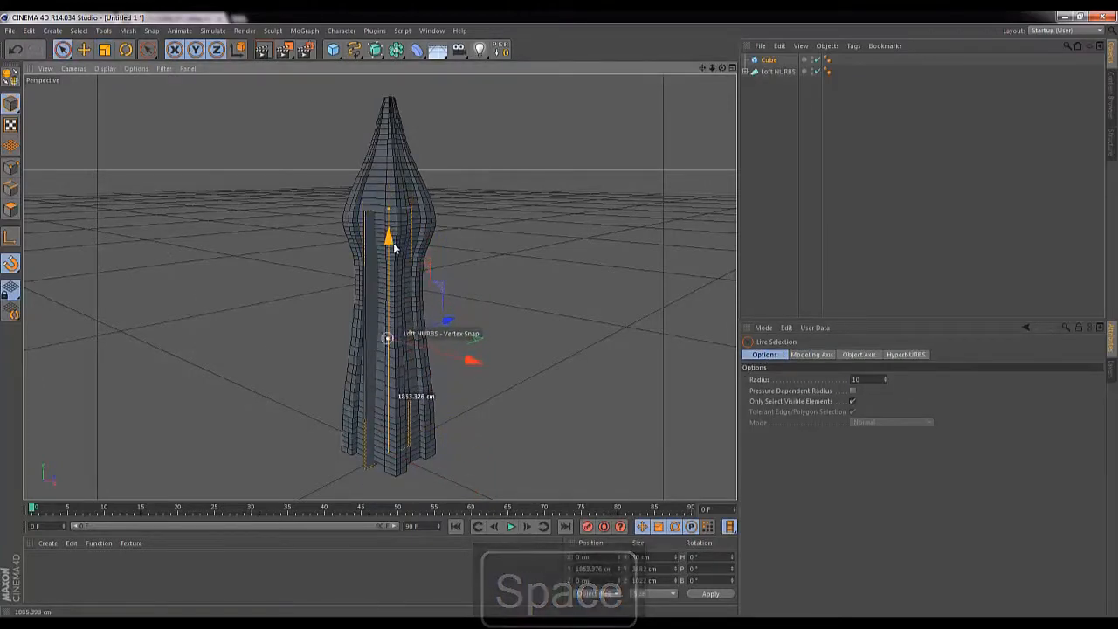
left_click_drag(395, 244, 393, 241)
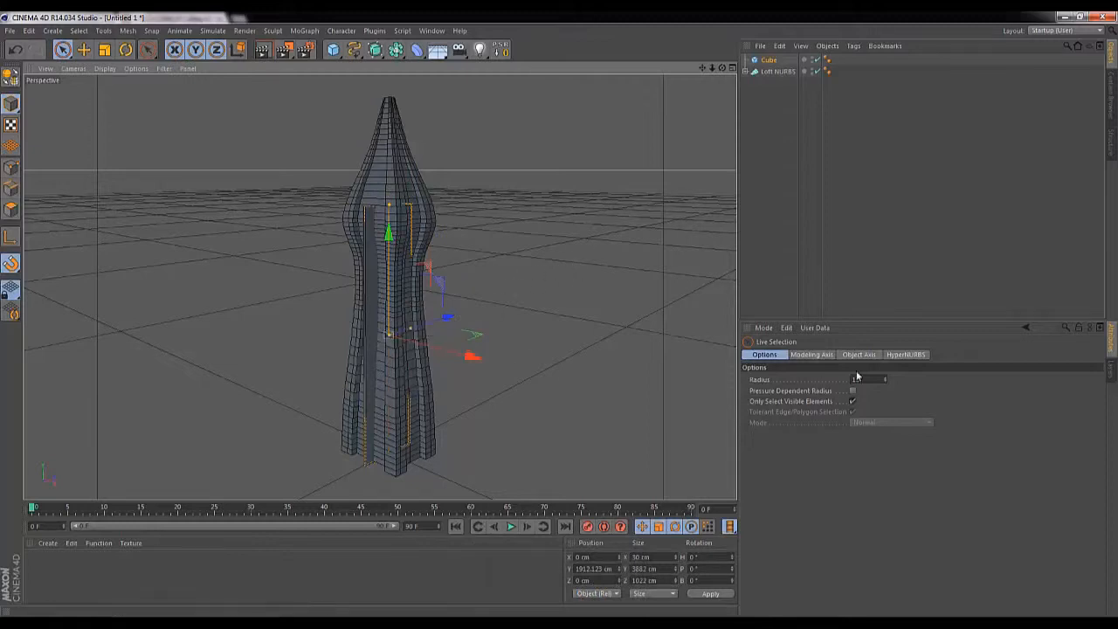
Reduce the cube's Y size to 3682 cm and lower it to about Y 1853 cm.
left_click(769, 60)
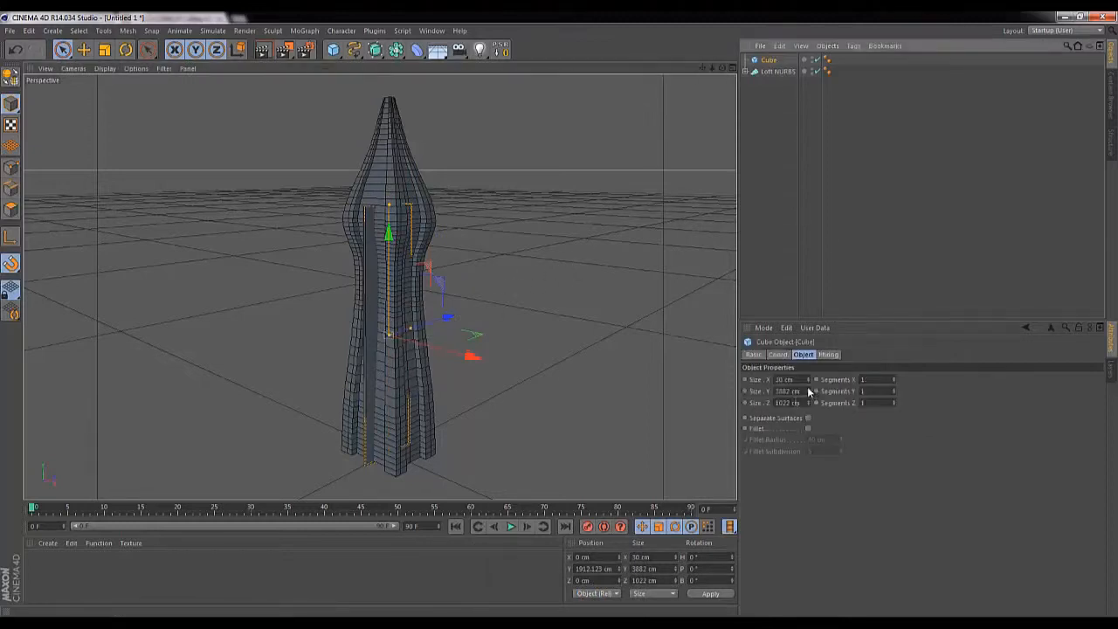
scroll(803, 402, "down", 3)
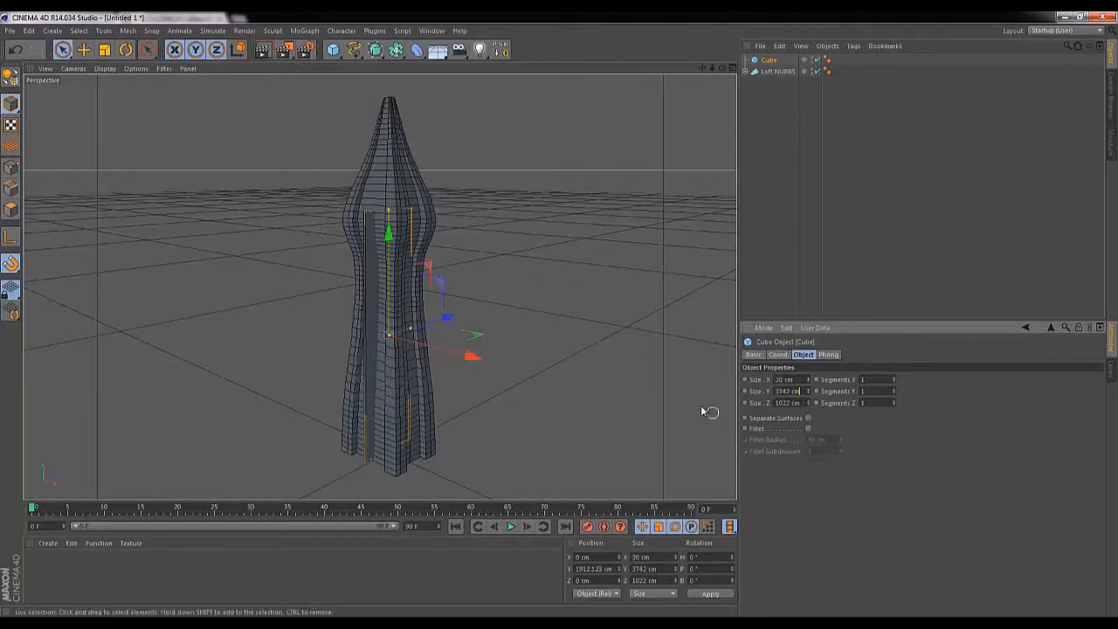
left_click_drag(389, 233, 388, 236)
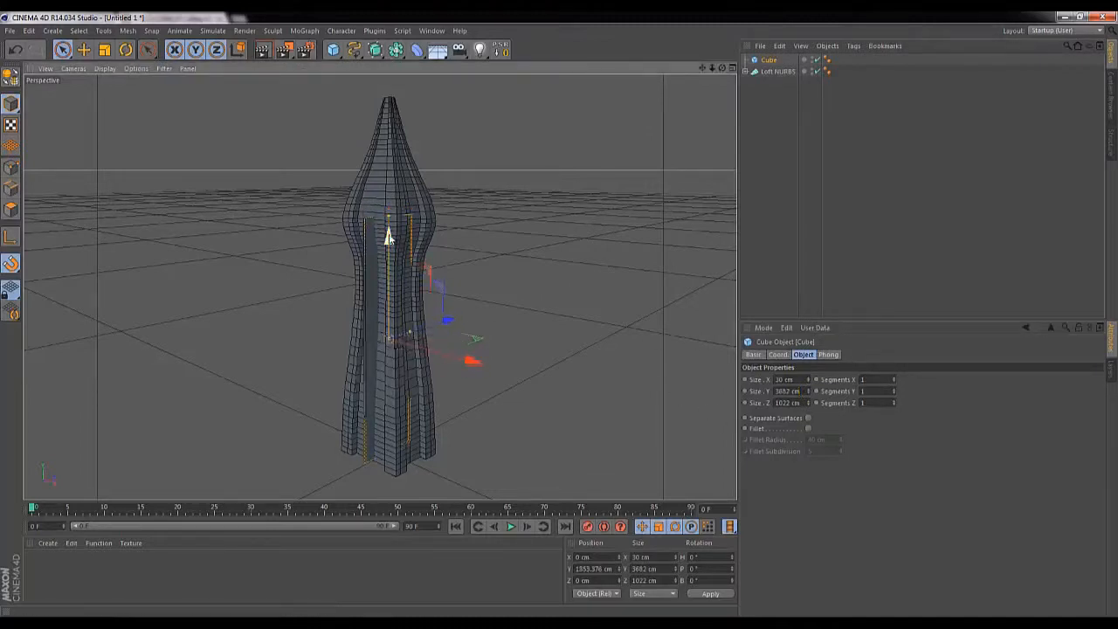
Turn off snapping and lower the cube to about Y 1837 cm to align it with the tower's base.
left_click(10, 263)
left_click(60, 233)
left_click_drag(714, 69, 560, 314)
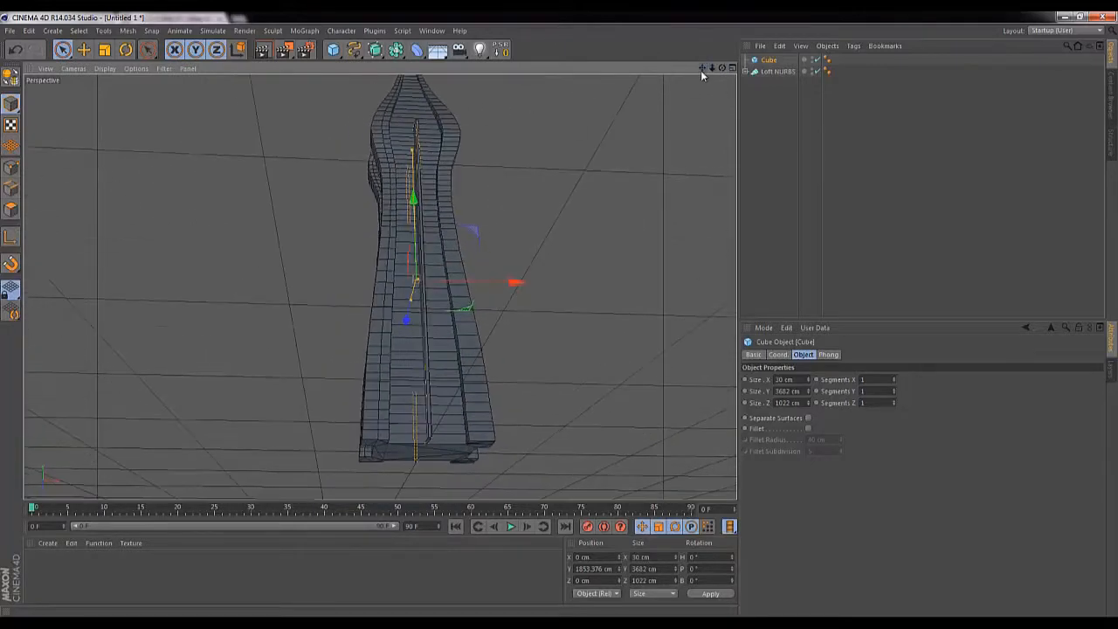
left_click_drag(419, 194, 417, 201)
left_click_drag(709, 69, 561, 312)
left_click_drag(721, 69, 561, 319)
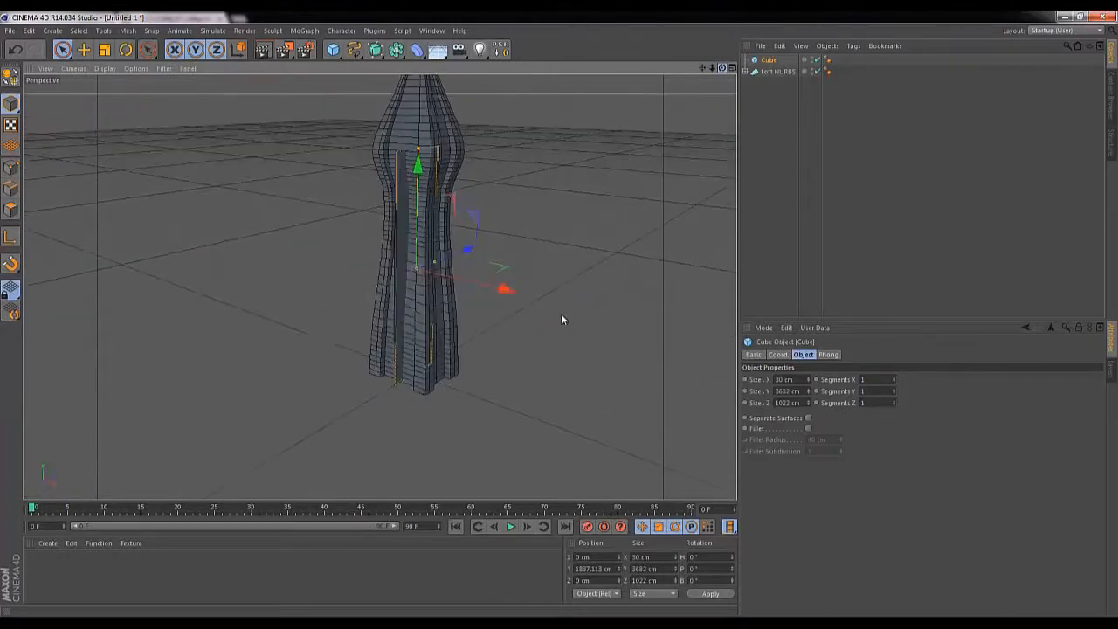
Disable the Loft NURBS, add a Taper deformer as a child of the cube, and reset its position to the cube's center.
left_click(815, 71)
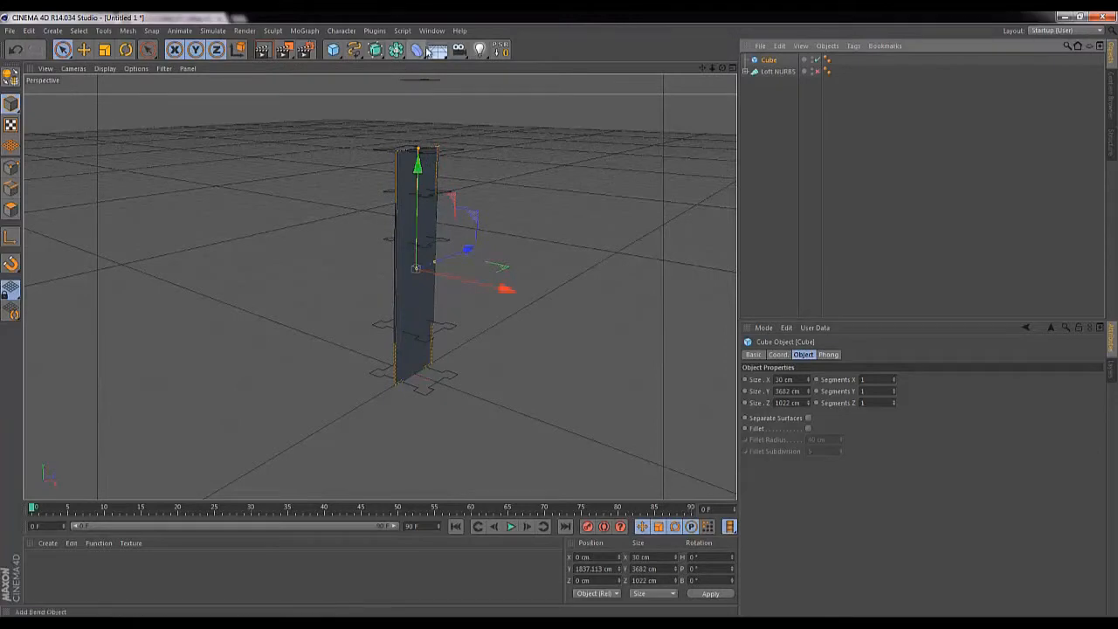
left_click(423, 51)
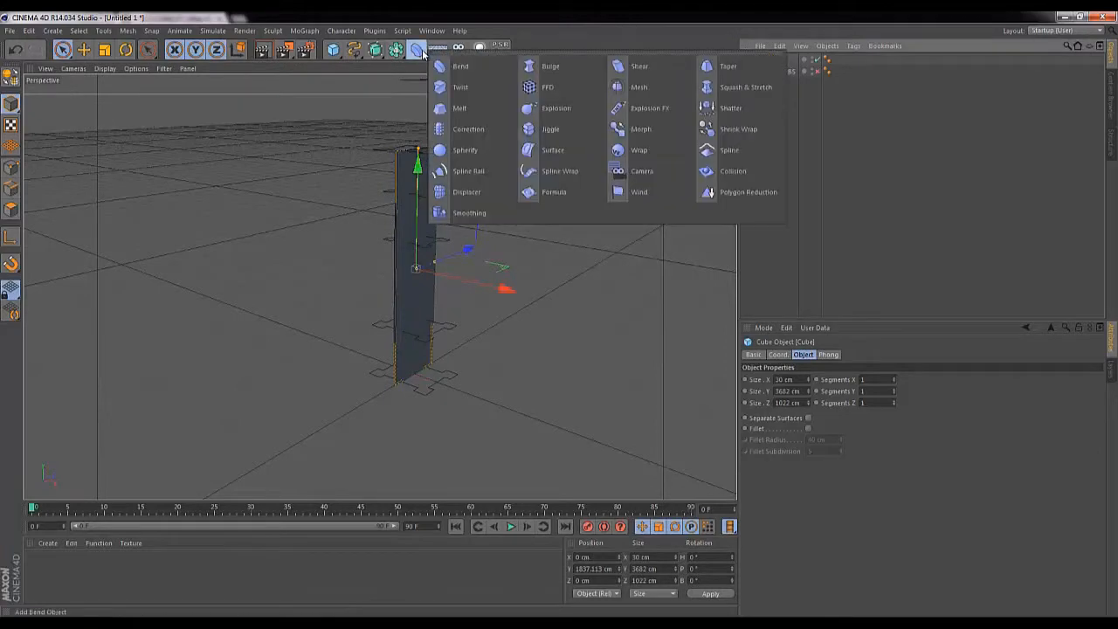
left_click(726, 69)
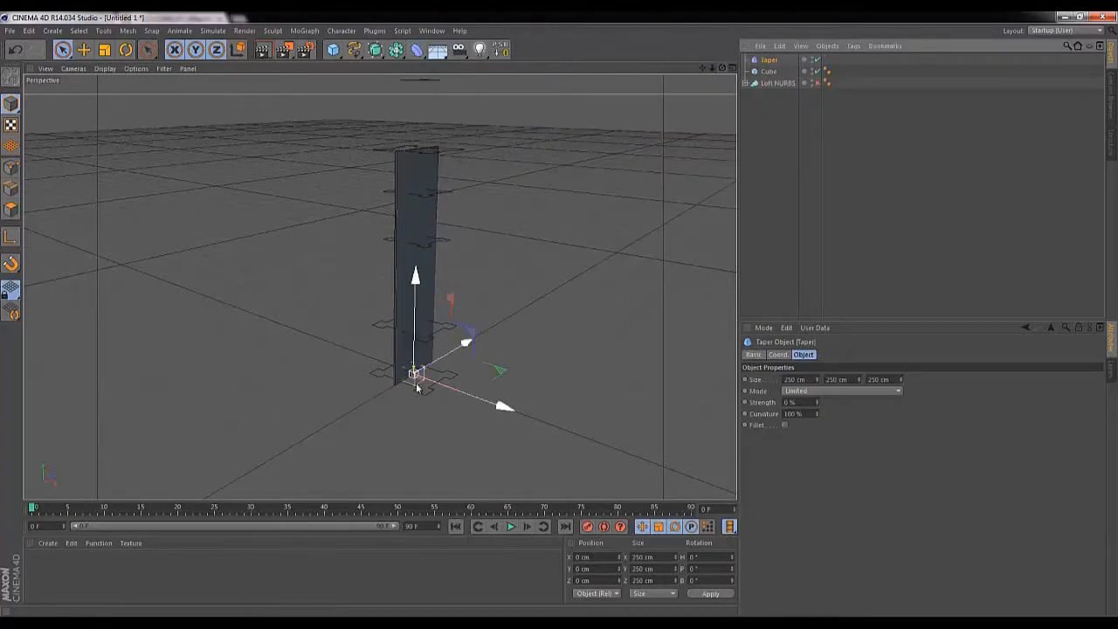
left_click_drag(773, 73, 772, 75)
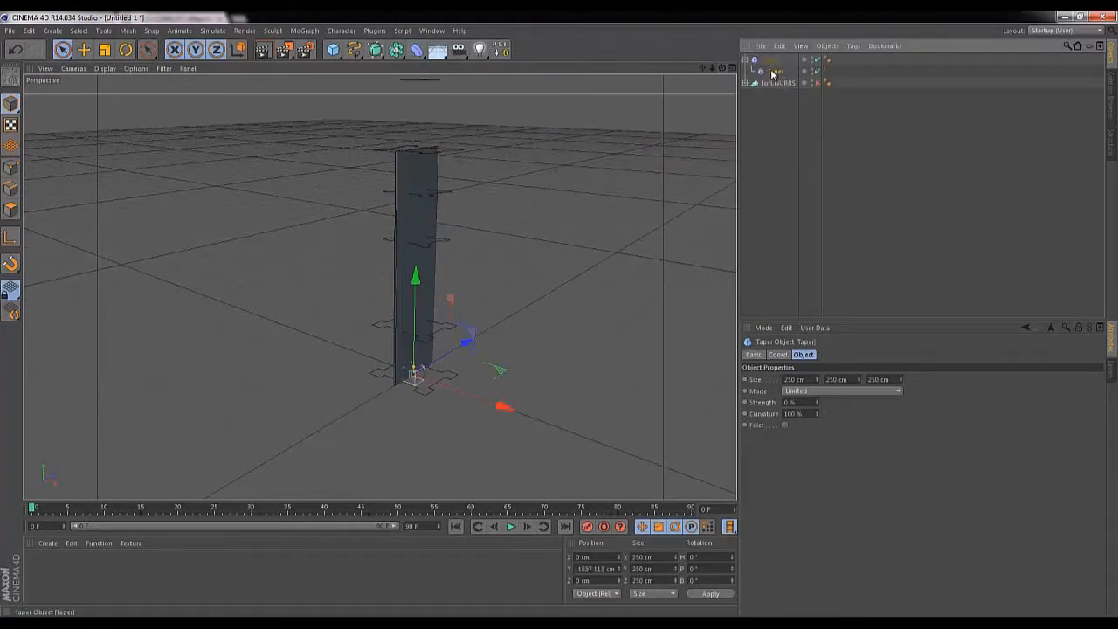
left_click(500, 50)
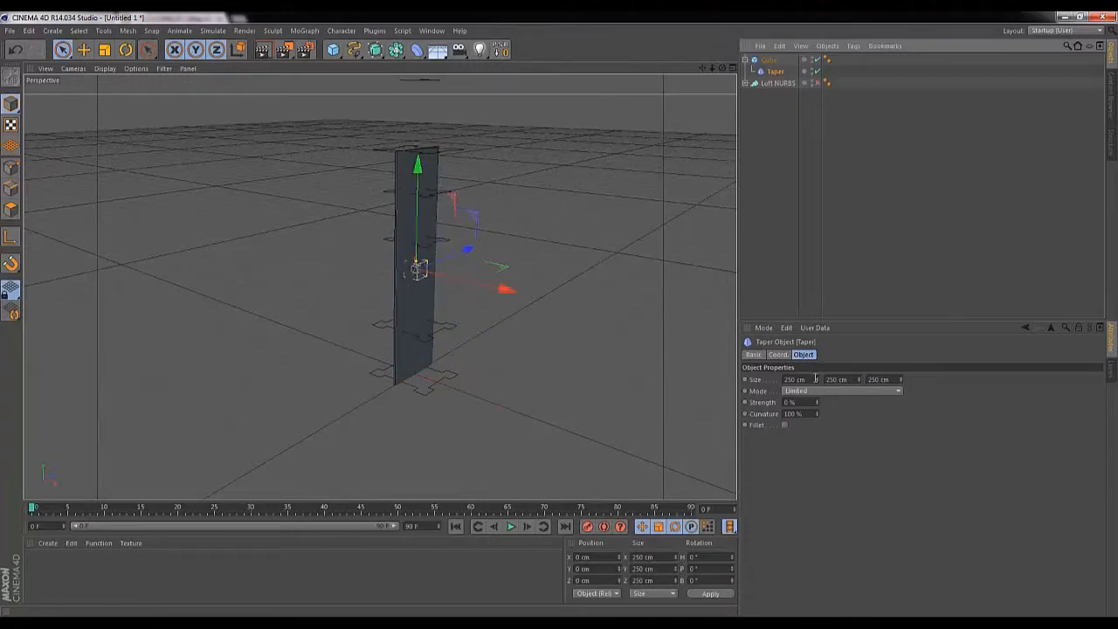
Size the Taper deformer to 161 × 3808 × 1079 cm and set its strength to about -714 %.
mouse_move(818, 381)
left_mouse_down()
mouse_move(820, 359)
mouse_move(828, 447)
mouse_move(821, 392)
left_mouse_up()
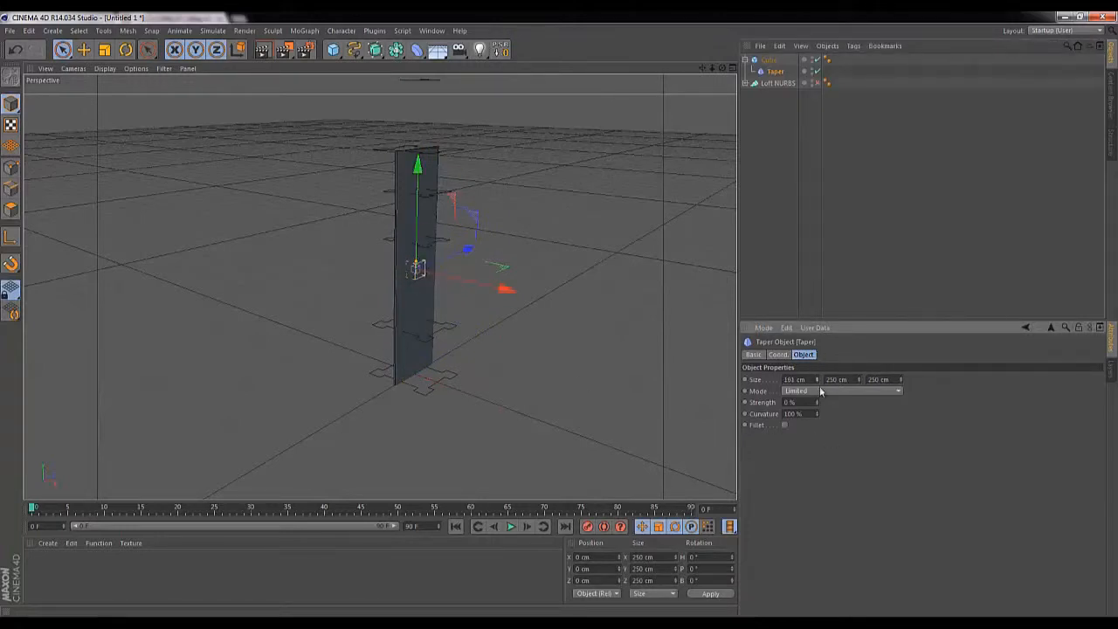
left_click_drag(846, 299, 870, 445)
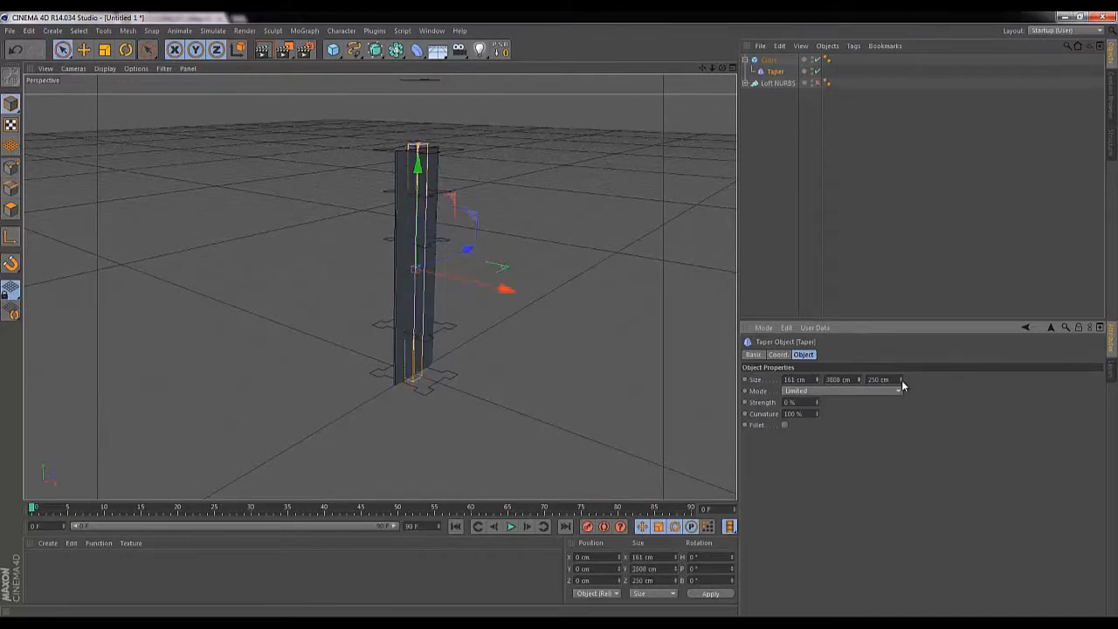
mouse_move(900, 381)
left_mouse_down()
mouse_move(900, 346)
mouse_move(902, 387)
left_mouse_up()
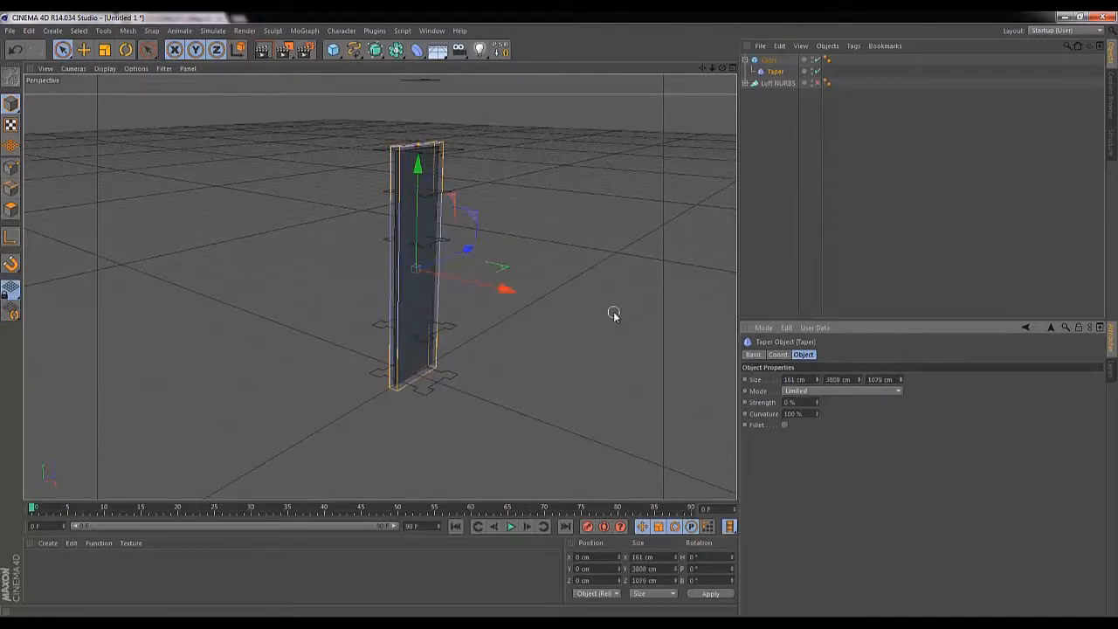
left_click_drag(721, 66, 564, 315)
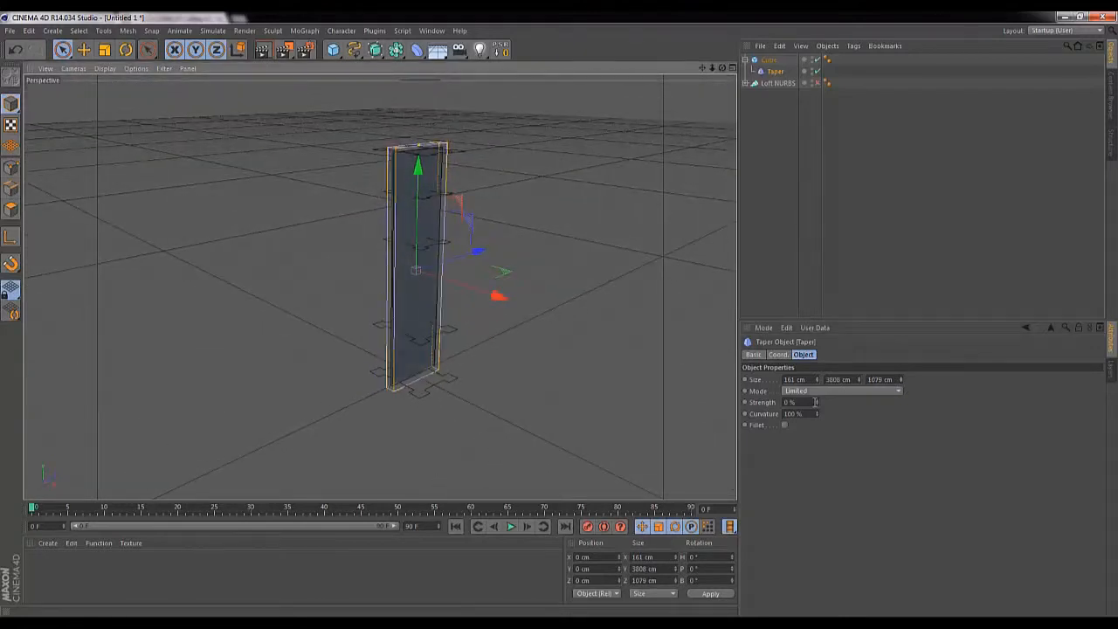
mouse_move(817, 404)
left_mouse_down()
mouse_move(814, 442)
mouse_move(811, 268)
mouse_move(831, 353)
mouse_move(830, 436)
mouse_move(816, 402)
left_mouse_up()
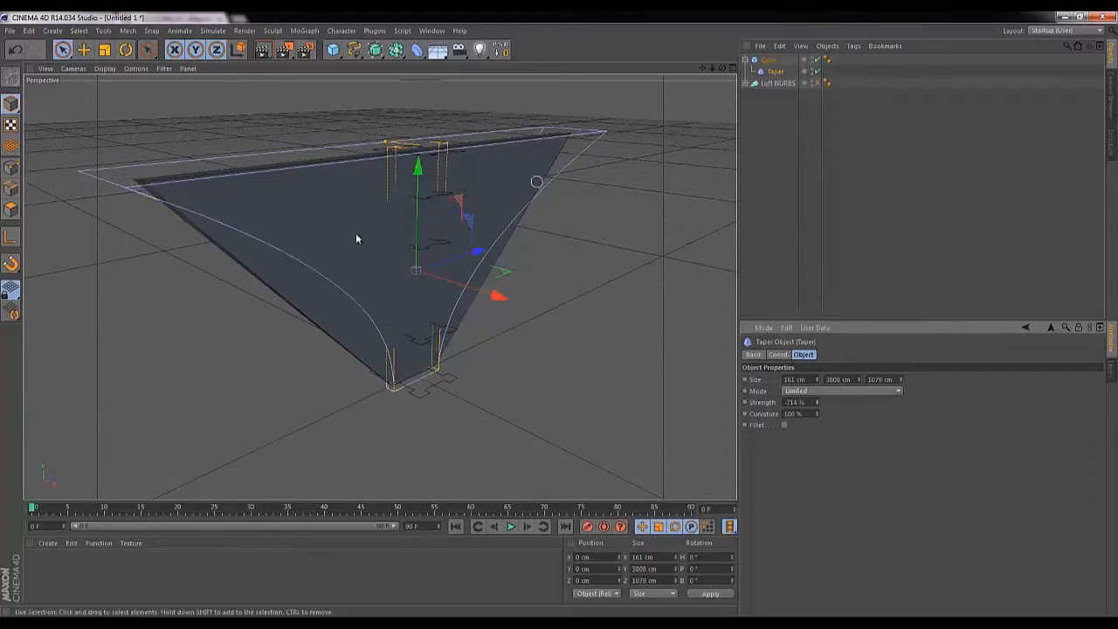
Set the cube's Y segments to 20 so that it deforms smoothly.
left_click(769, 60)
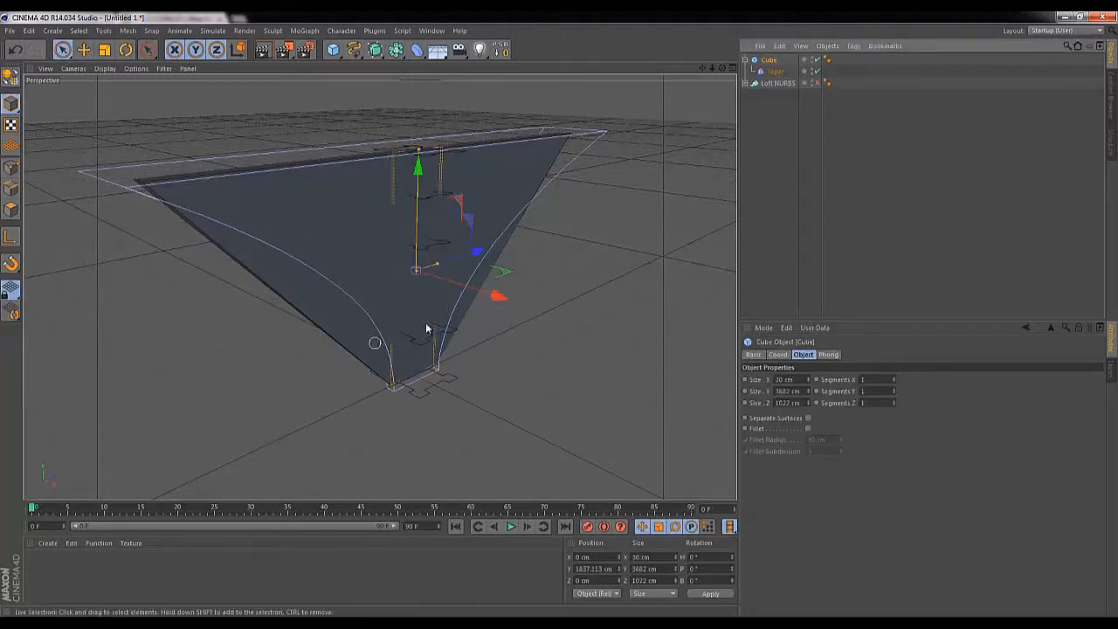
left_click(868, 393)
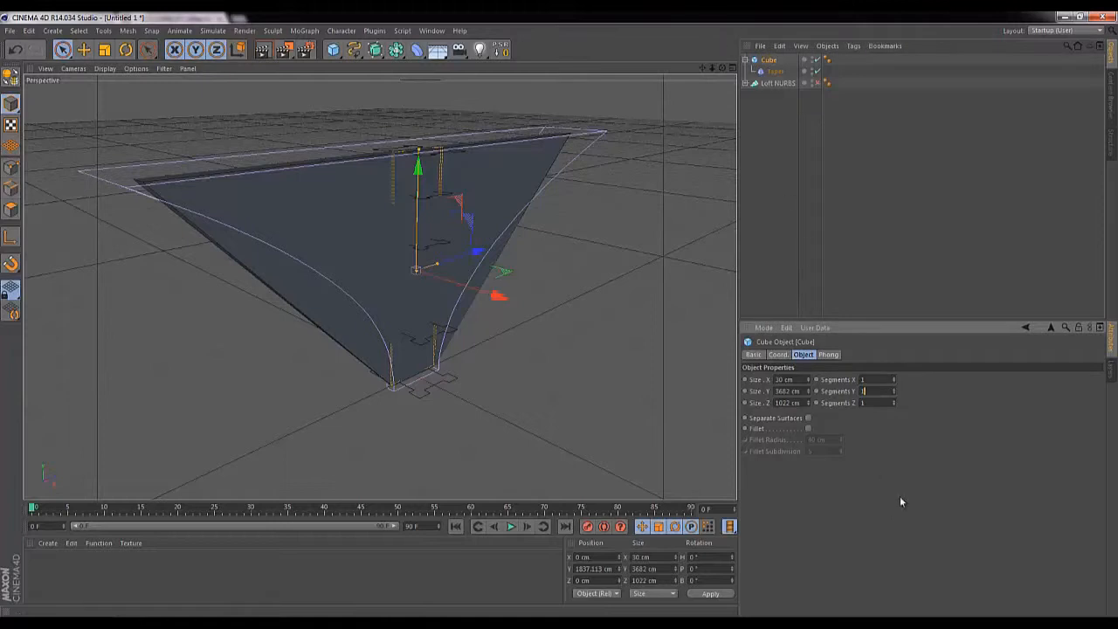
key("Up")
key("Up")
key("Up")
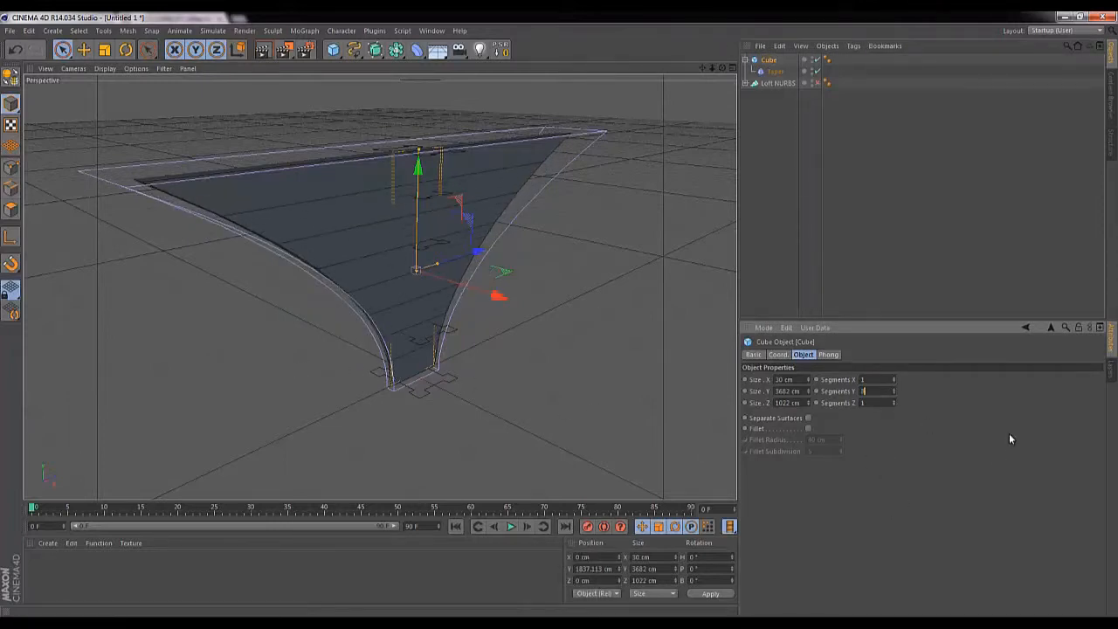
key("Down")
Enable the Loft NURBS again and set the Taper strength to 44 % to fit the slab to the tower.
left_click(816, 83)
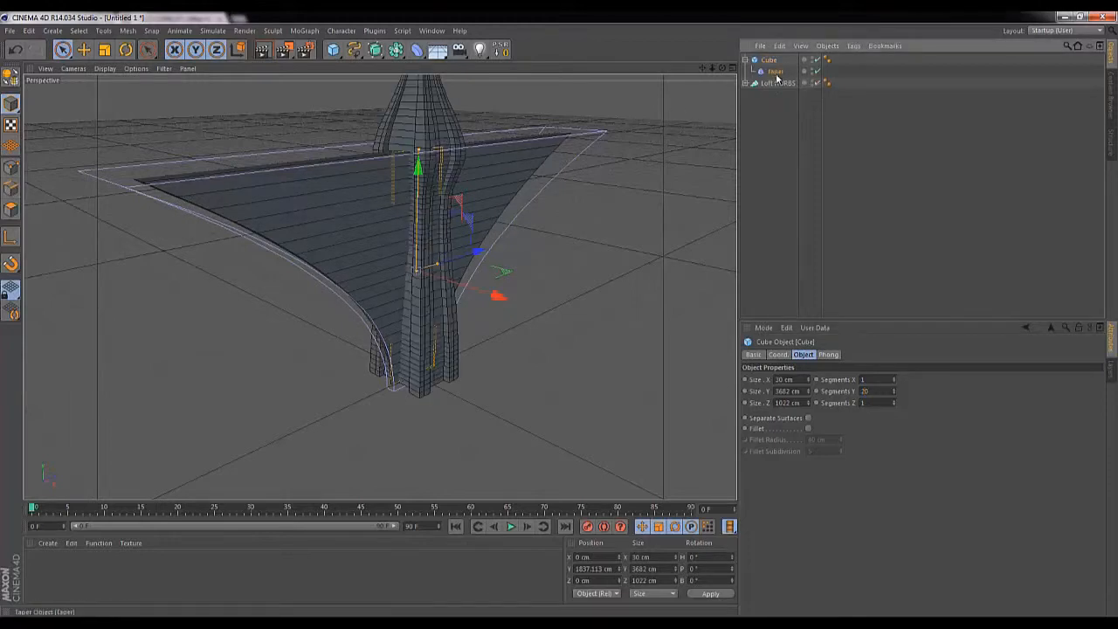
left_click(775, 72)
mouse_move(819, 409)
left_mouse_down()
mouse_move(823, 395)
mouse_move(819, 407)
left_mouse_up()
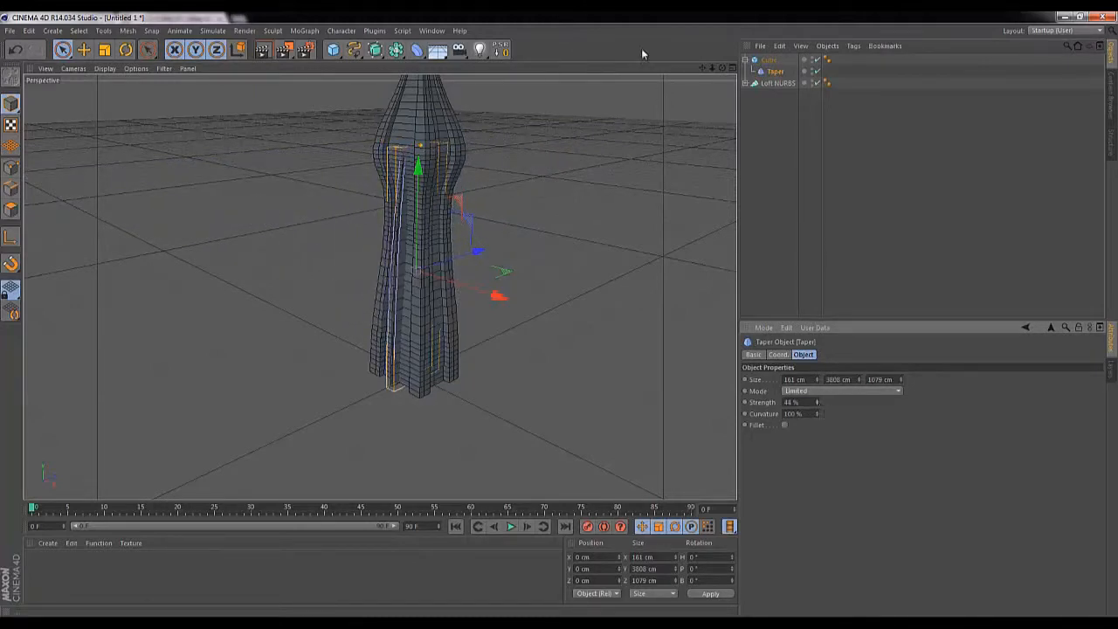
left_click_drag(721, 68, 560, 322)
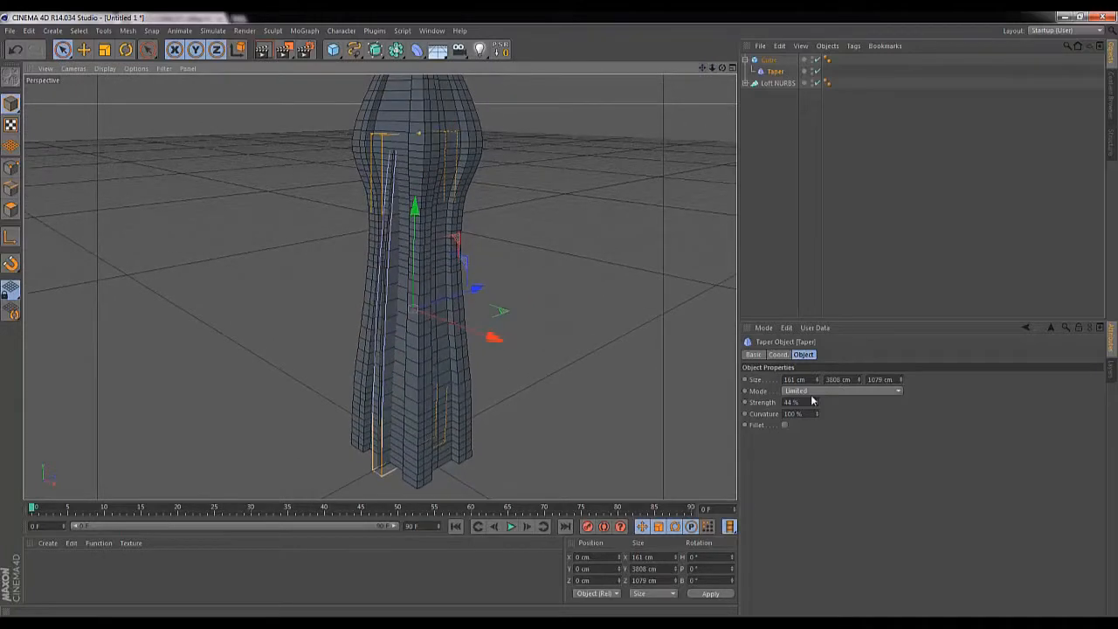
Try a Taper strength of 226 % on the slab and render the view as a preview.
mouse_move(816, 407)
left_mouse_down()
mouse_move(815, 419)
mouse_move(815, 397)
mouse_move(816, 406)
left_mouse_up()
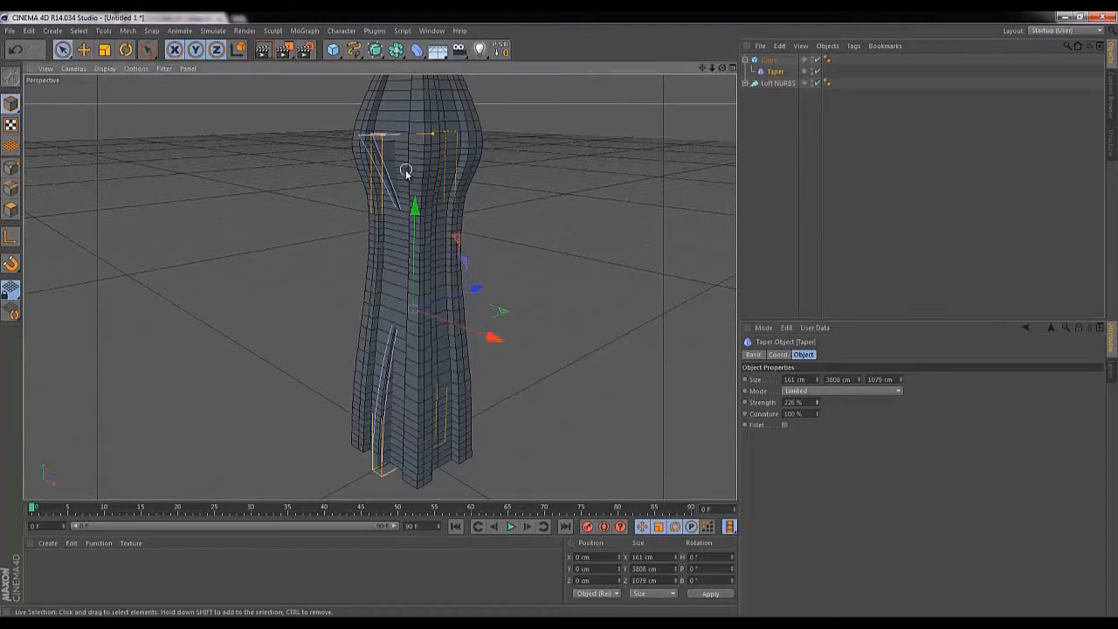
key("ctrl+r")
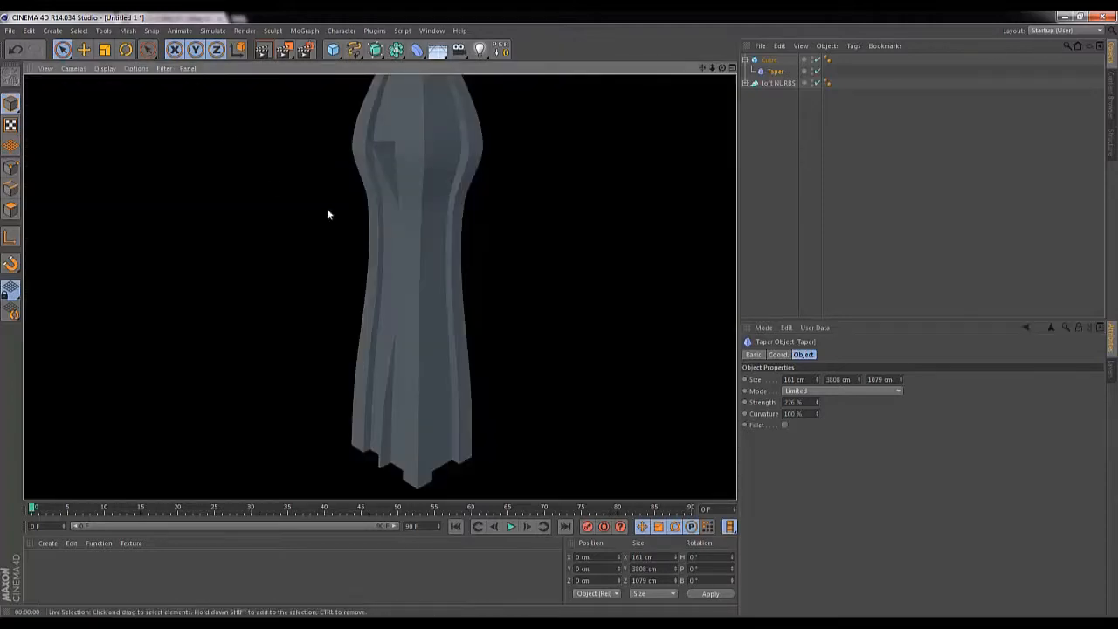
Add the Ambient Occlusion effect to the render settings and render the view again.
left_click(304, 50)
left_click(64, 225)
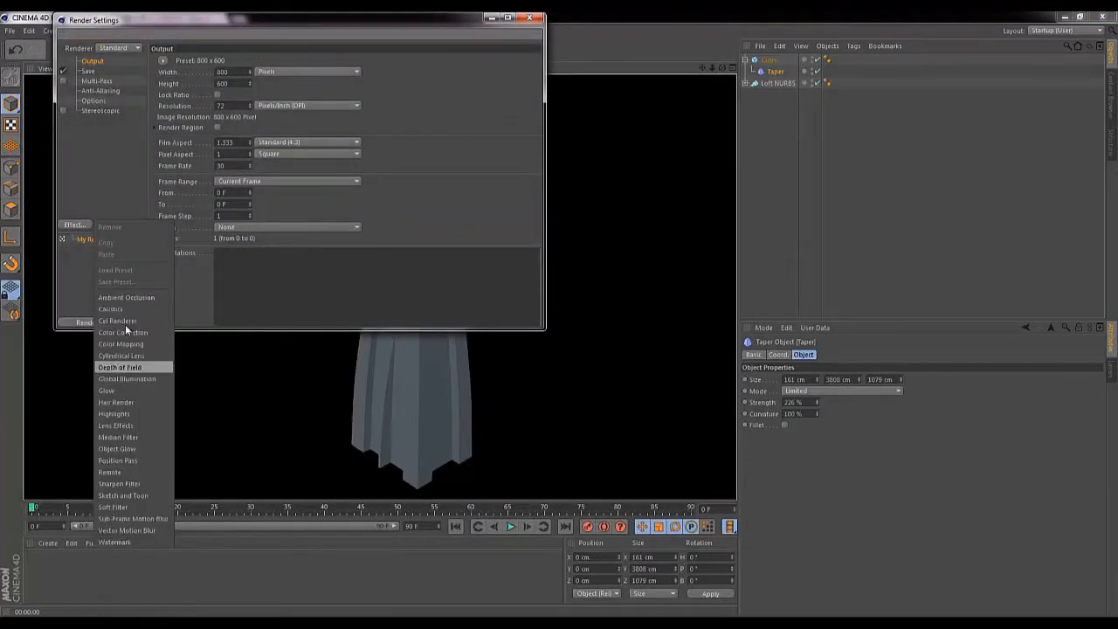
left_click(133, 298)
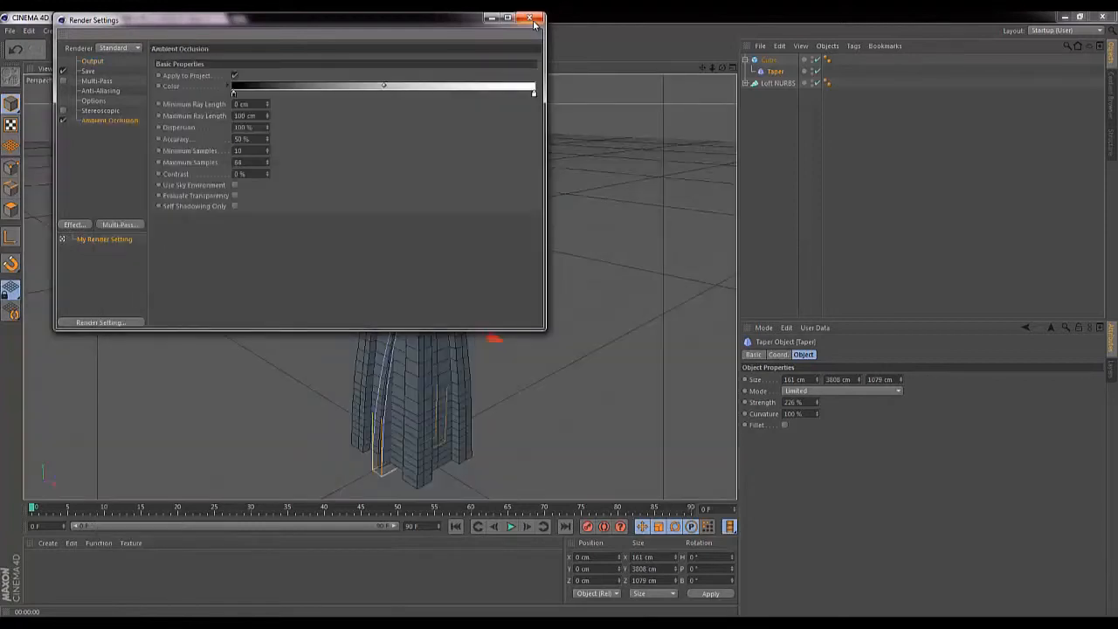
left_click(530, 19)
key("ctrl+r")
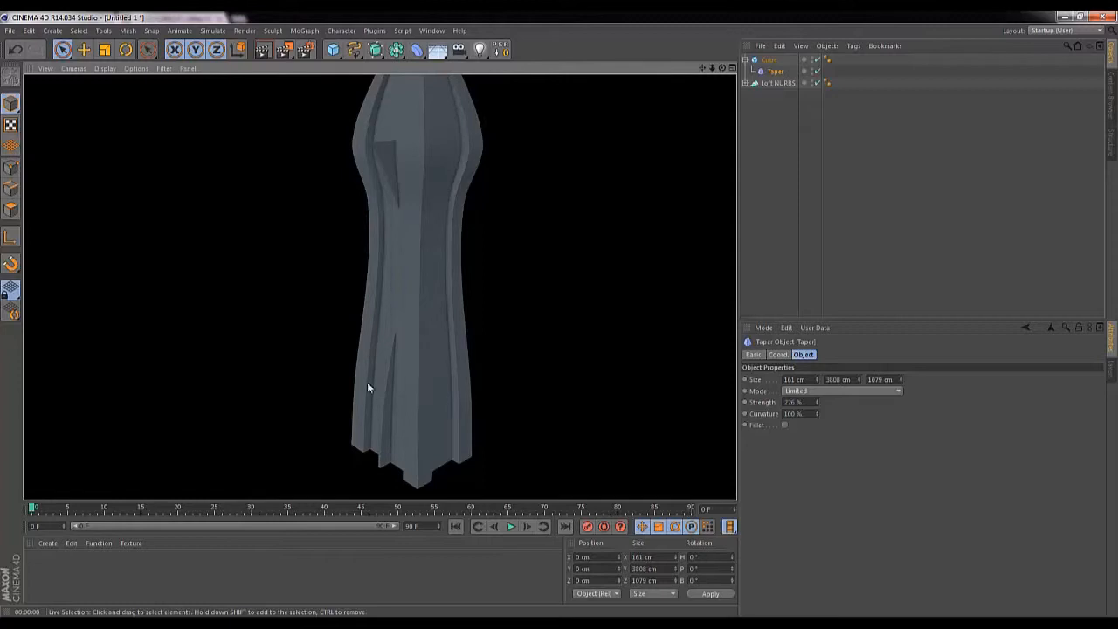
Set the Taper deformer's strength to 42 % and its curvature to about 142 %.
left_click(768, 73)
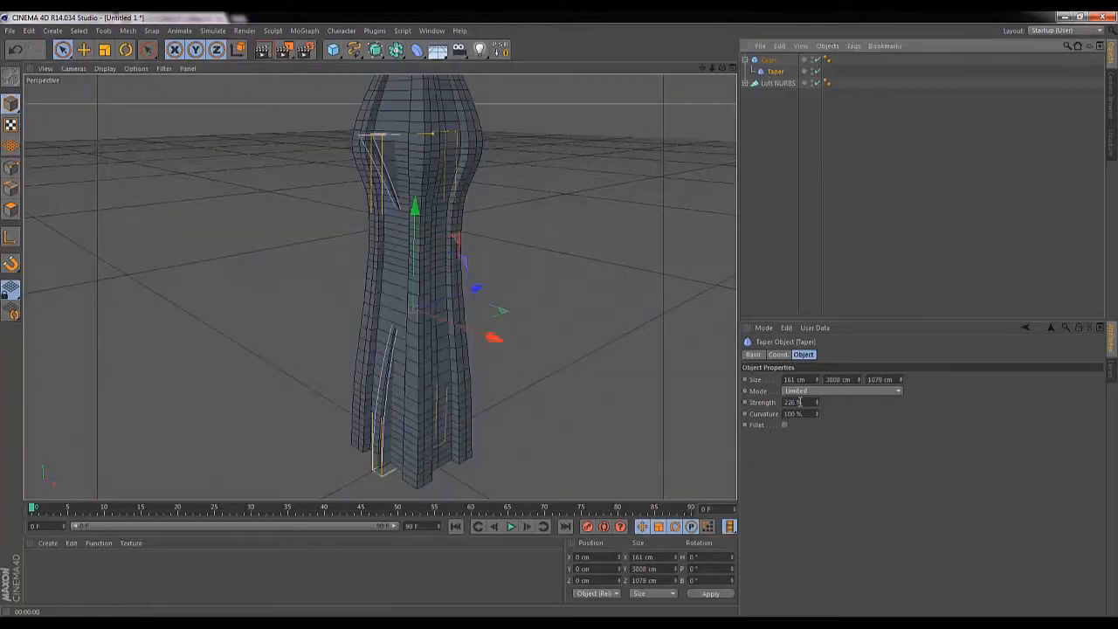
mouse_move(815, 408)
left_mouse_down()
mouse_move(818, 419)
mouse_move(817, 406)
left_mouse_up()
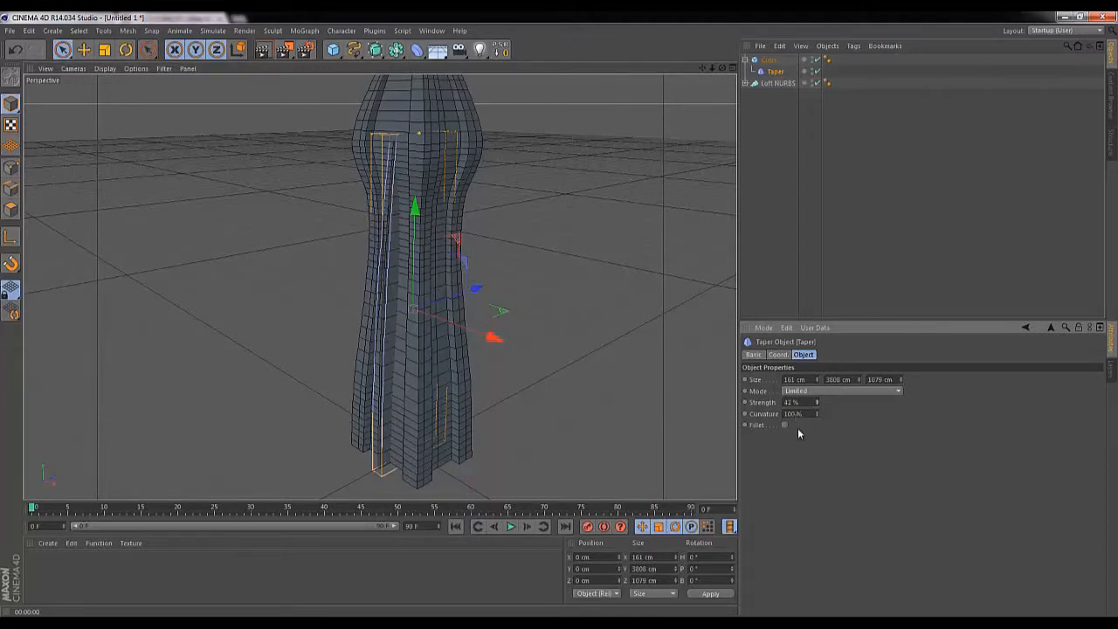
mouse_move(818, 416)
left_mouse_down()
mouse_move(791, 299)
mouse_move(804, 219)
mouse_move(831, 587)
mouse_move(816, 411)
left_mouse_up()
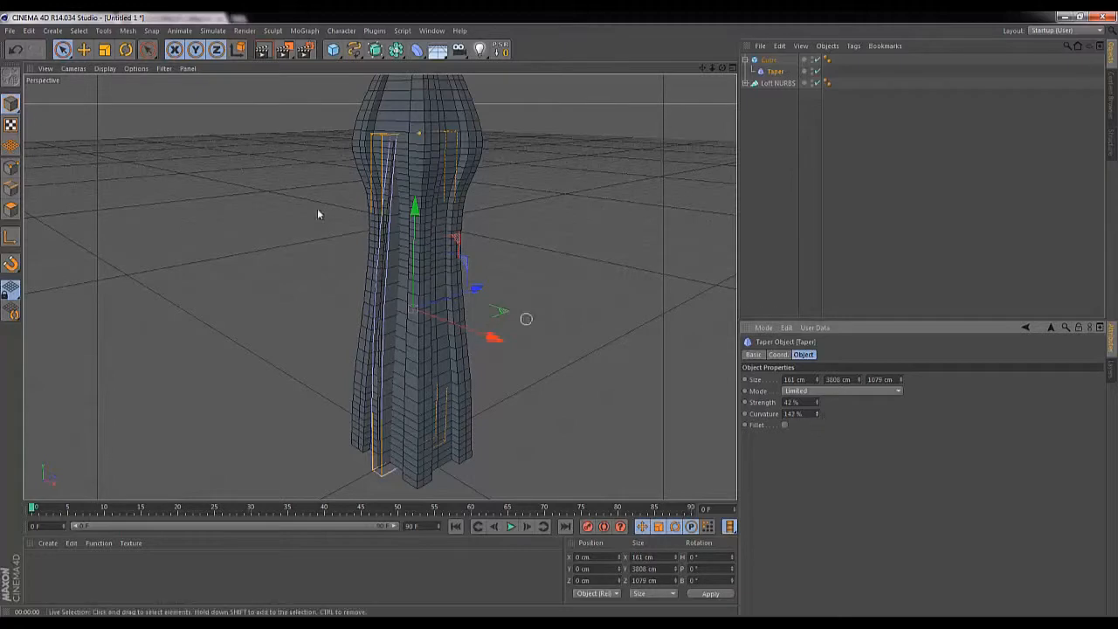
left_click(567, 112)
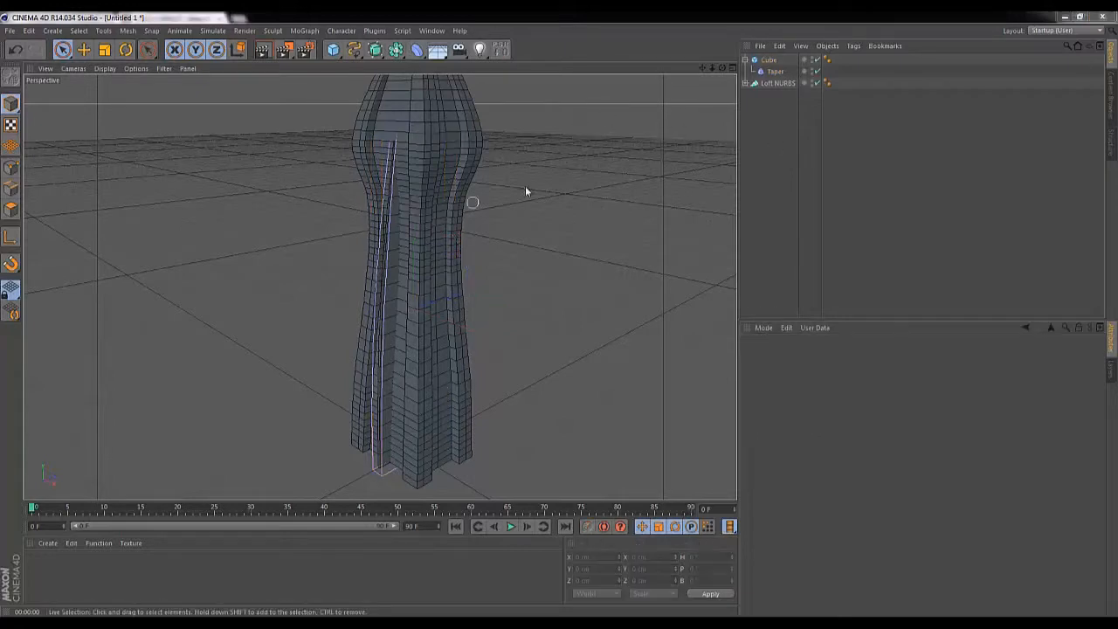
Create a MoGraph Cloner with the tapered cube as its child.
left_click(768, 60)
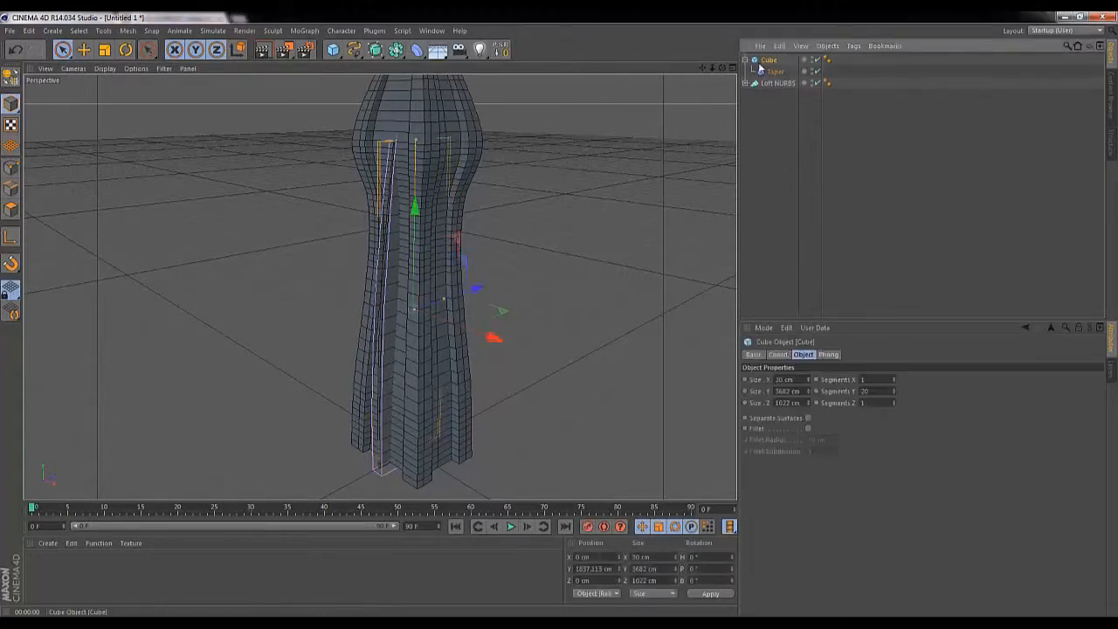
left_click_drag(725, 65, 560, 319)
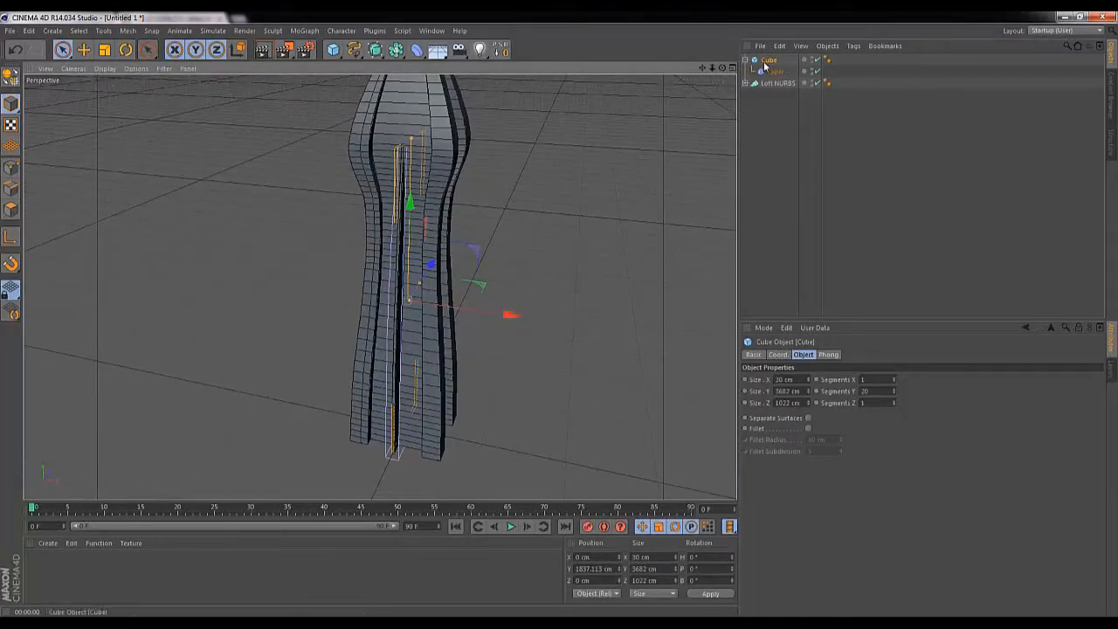
left_click(306, 30)
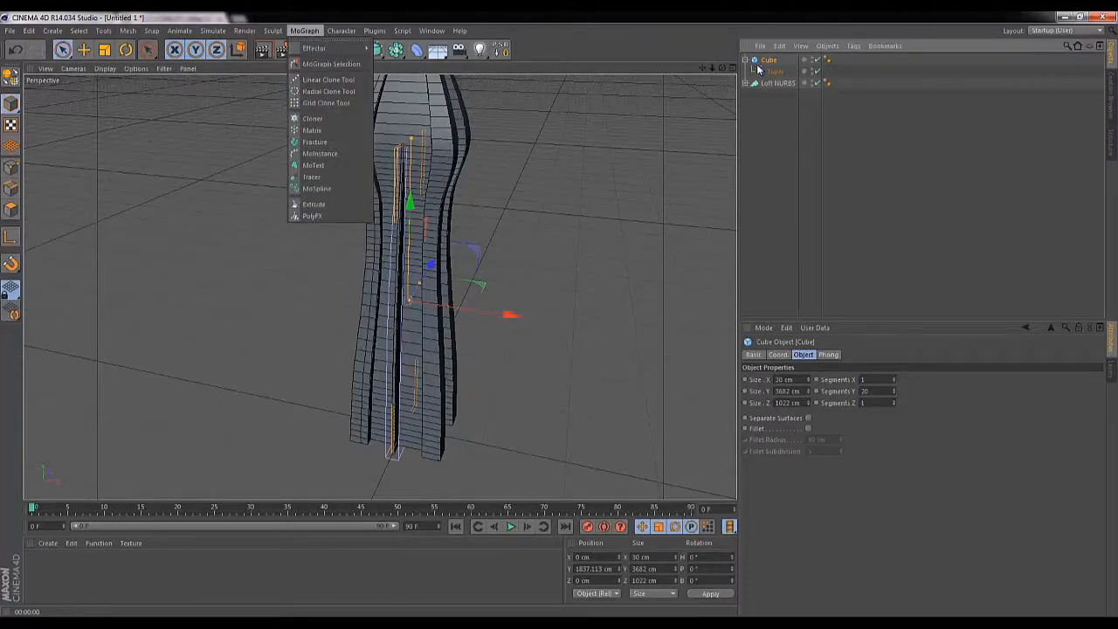
left_click(312, 118)
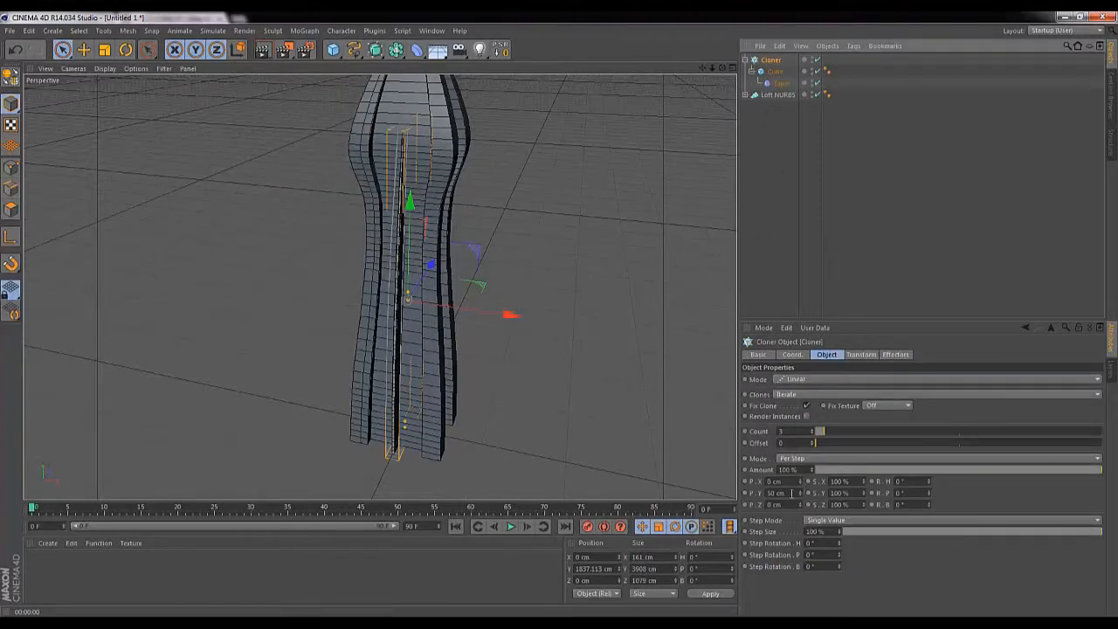
Set the Cloner's step offset to 0 cm in Y and 73 cm in X so the slabs line up horizontally.
mouse_move(799, 495)
left_mouse_down()
mouse_move(851, 488)
mouse_move(801, 496)
left_mouse_up()
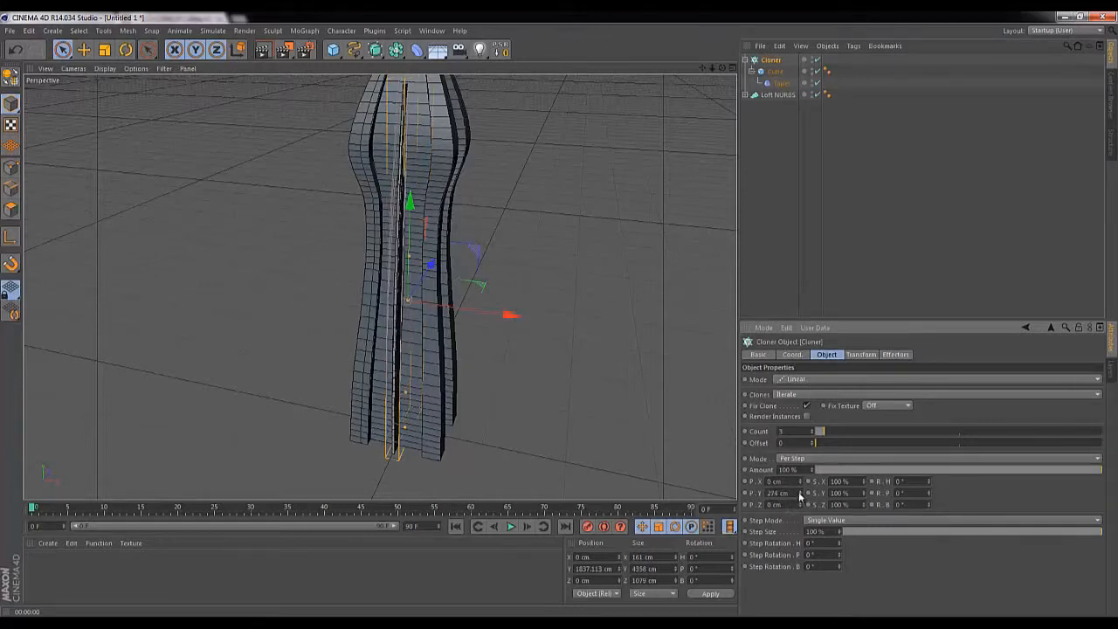
type("0")
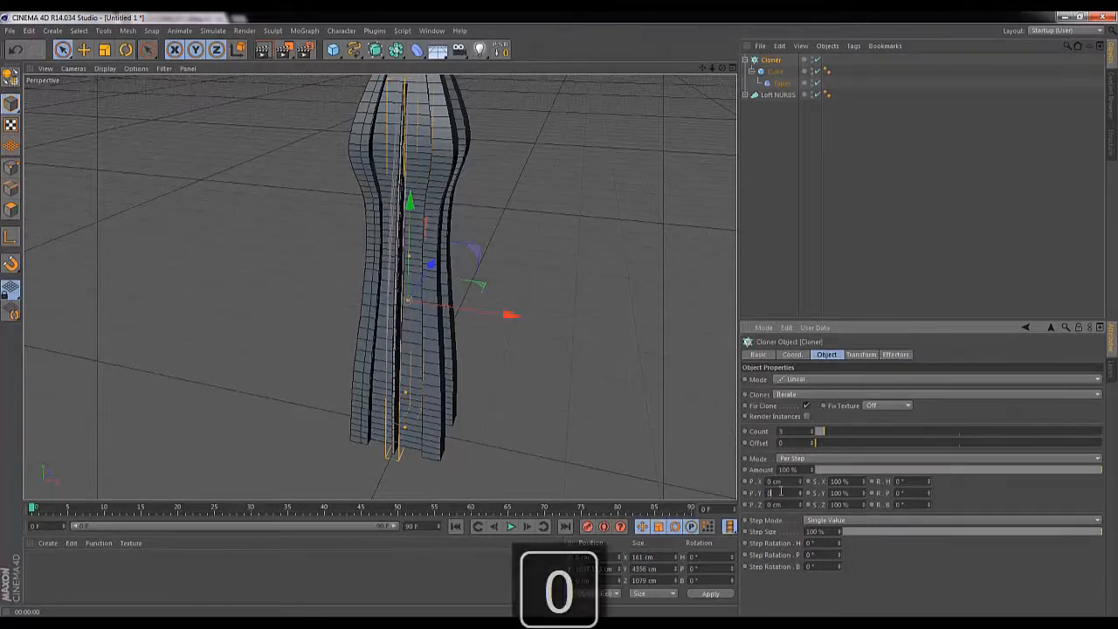
key("Return")
mouse_move(804, 483)
left_mouse_down()
mouse_move(817, 481)
mouse_move(803, 483)
left_mouse_up()
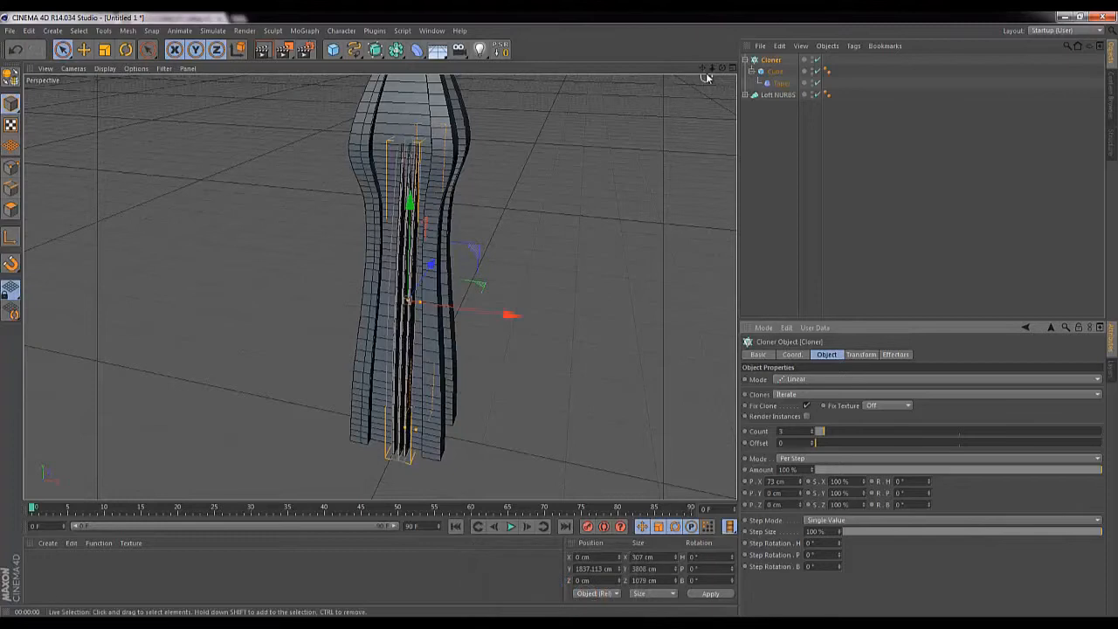
Move the Cloner along X to about -271 cm, near one edge of the tower face.
mouse_move(711, 68)
left_mouse_down()
mouse_move(560, 315)
mouse_move(720, 70)
left_mouse_up()
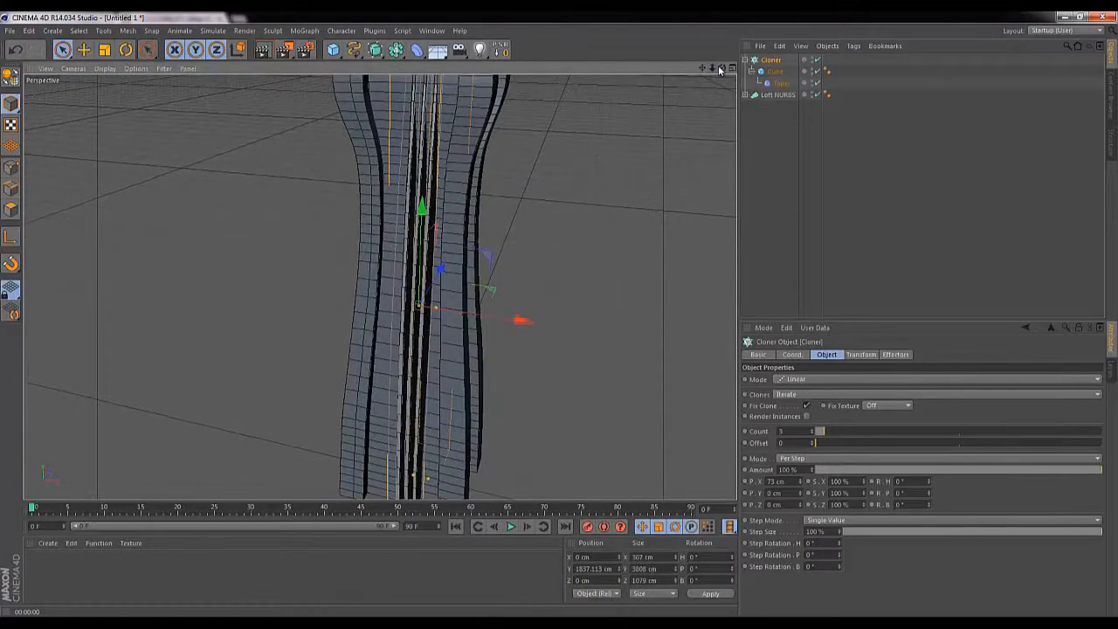
left_click(732, 68)
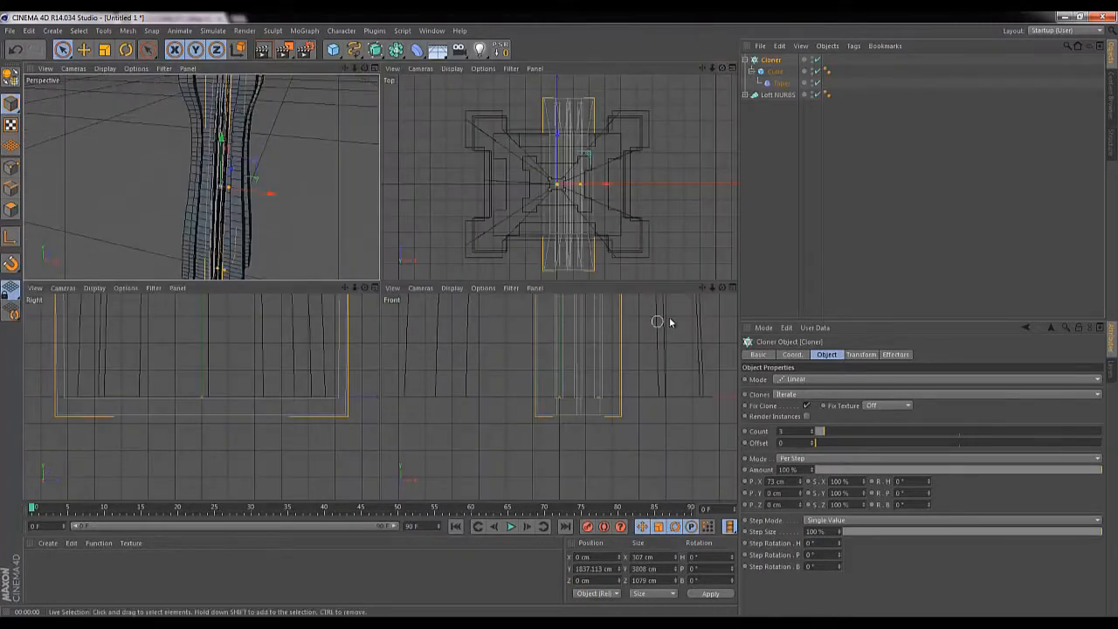
left_click_drag(711, 287, 567, 301)
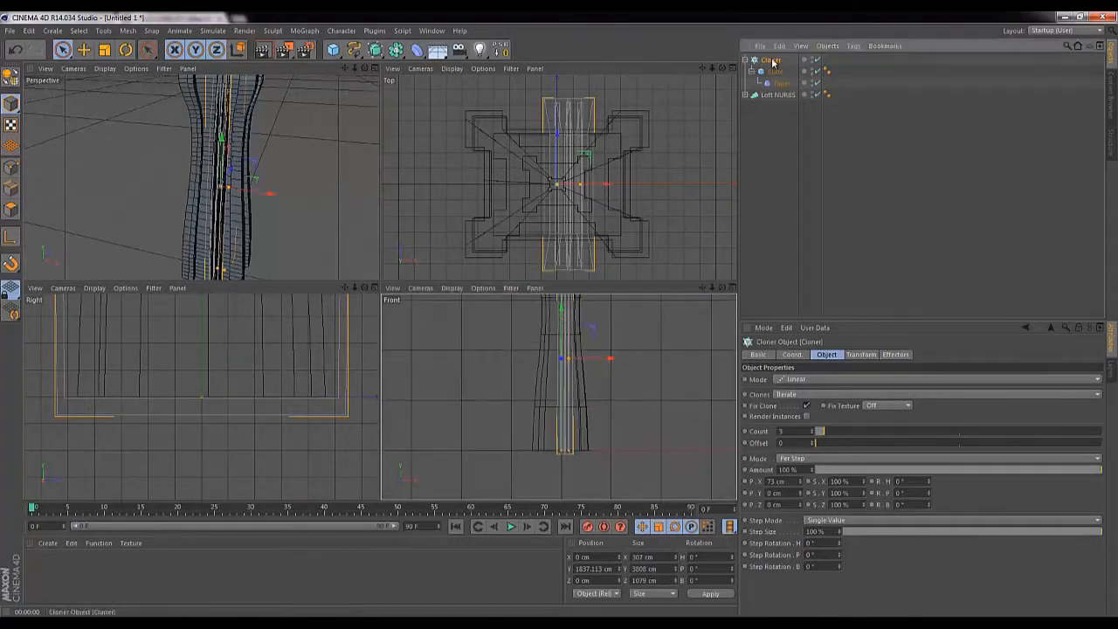
left_click_drag(610, 358, 598, 358)
left_click_drag(564, 180, 561, 192)
left_click_drag(360, 68, 381, 286)
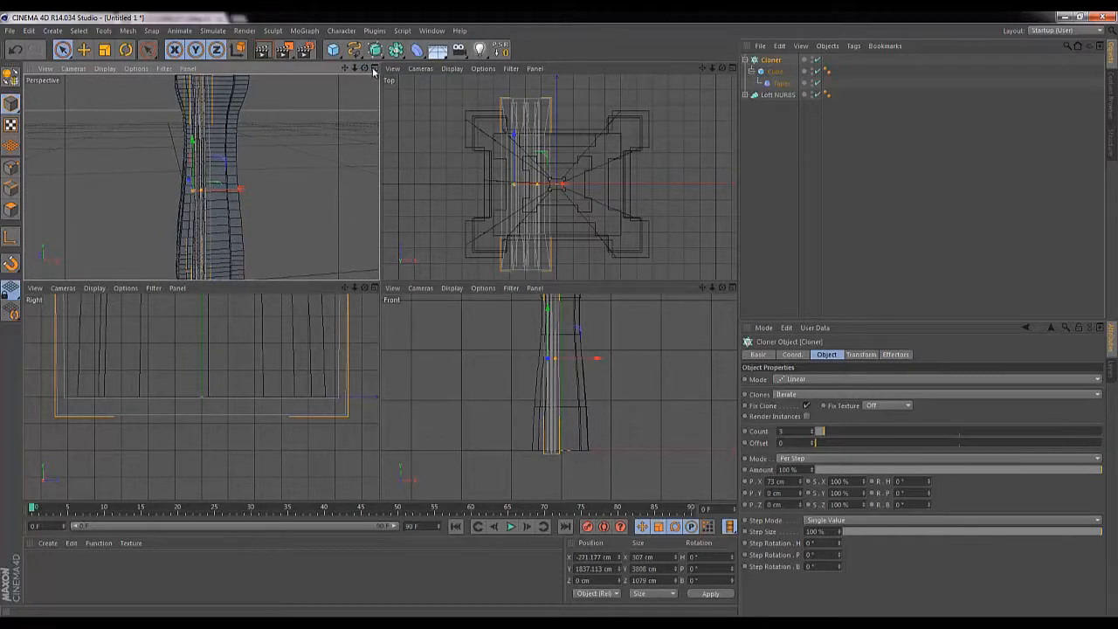
left_click(374, 69)
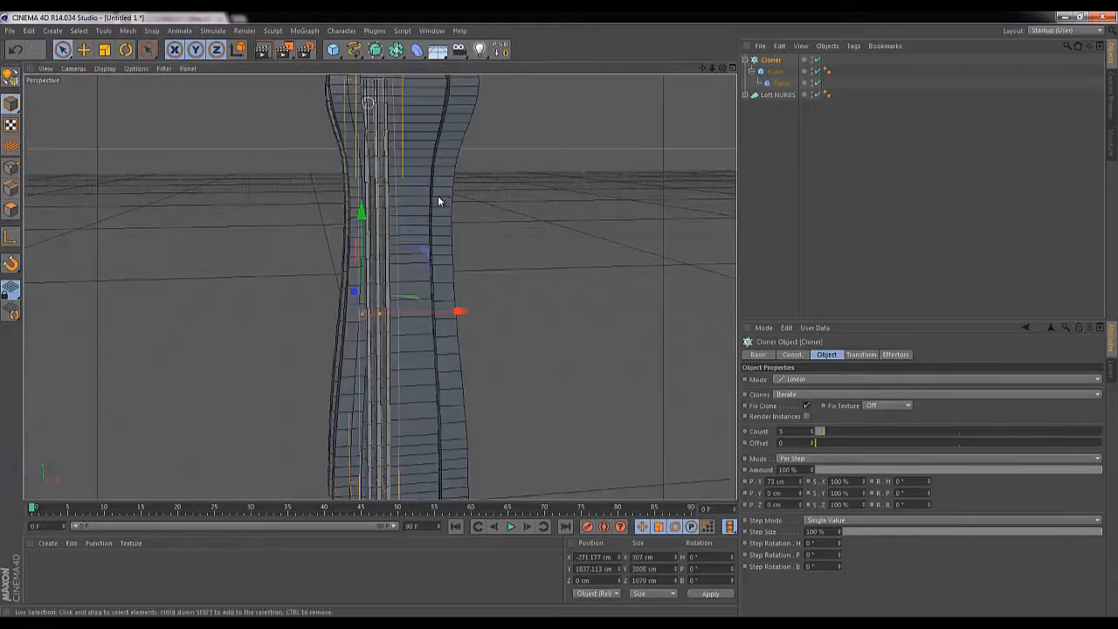
Raise the Cloner's count to 8 so that the slabs span the tower face.
left_click(789, 431)
key("Up")
key("Up")
key("Up")
key("Up")
key("Up")
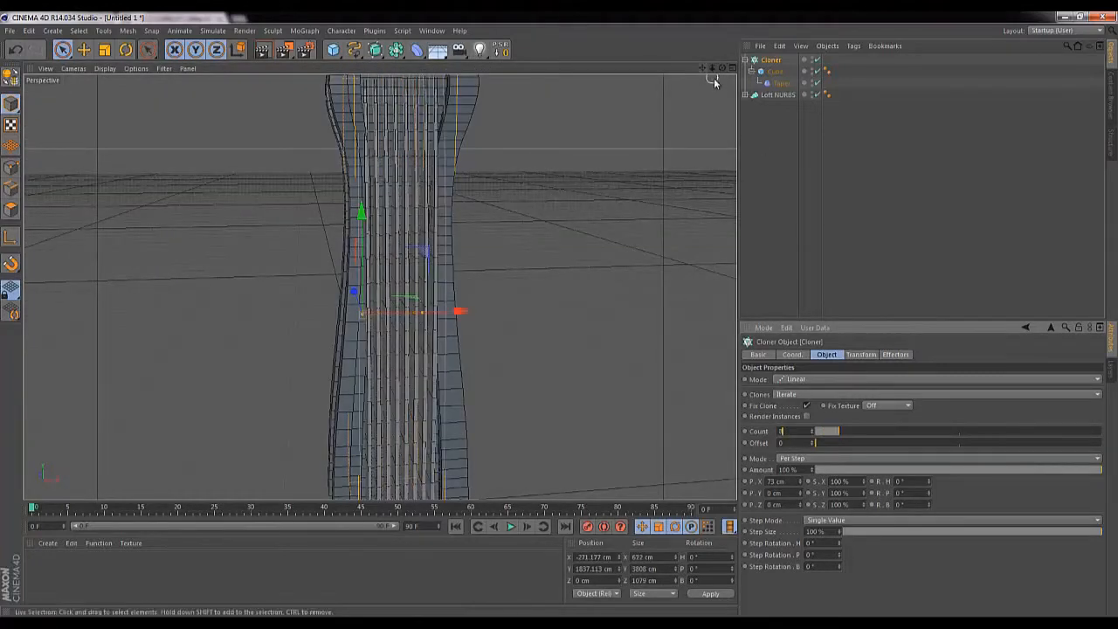
Shift the Cloner to about -233 cm in X and set its X step offset to 64 cm to fit between the corners.
left_click_drag(721, 68, 559, 315)
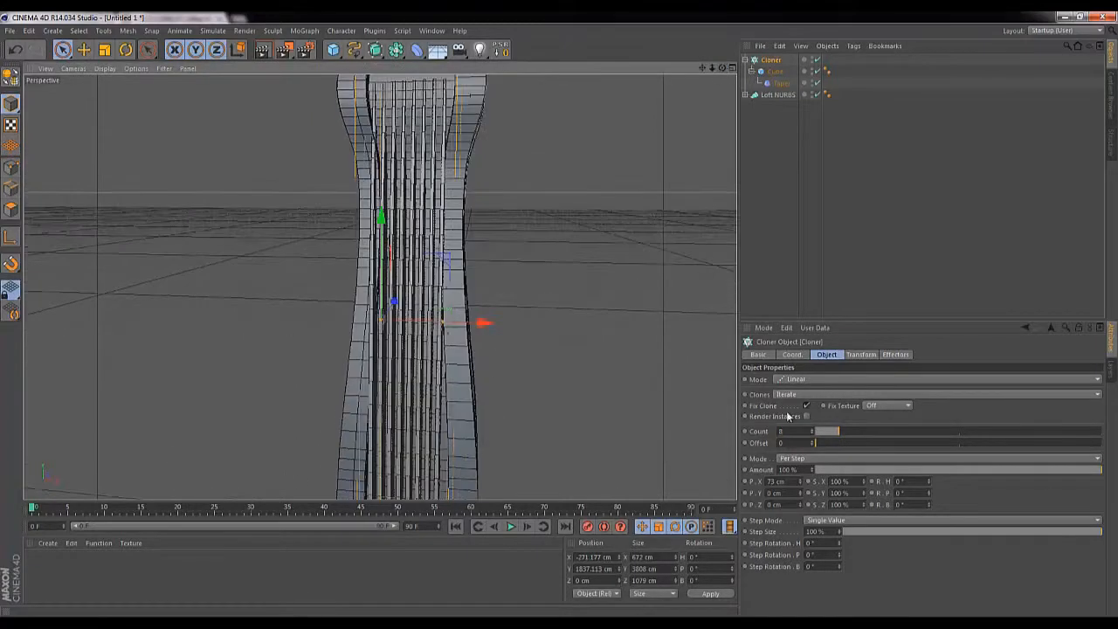
left_click_drag(797, 481, 796, 480)
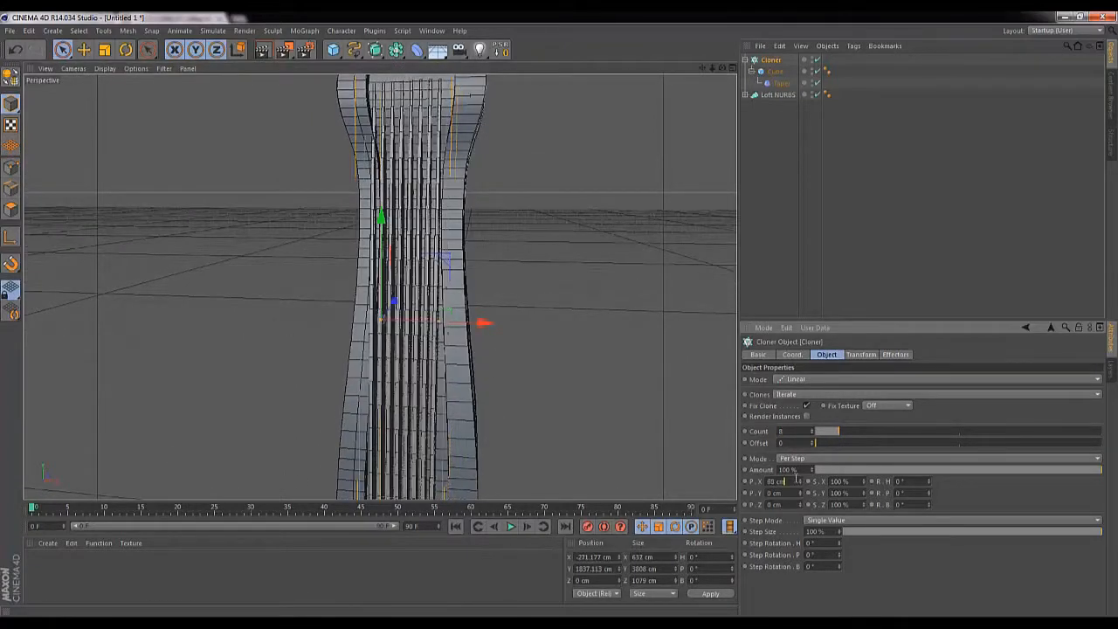
key("Up")
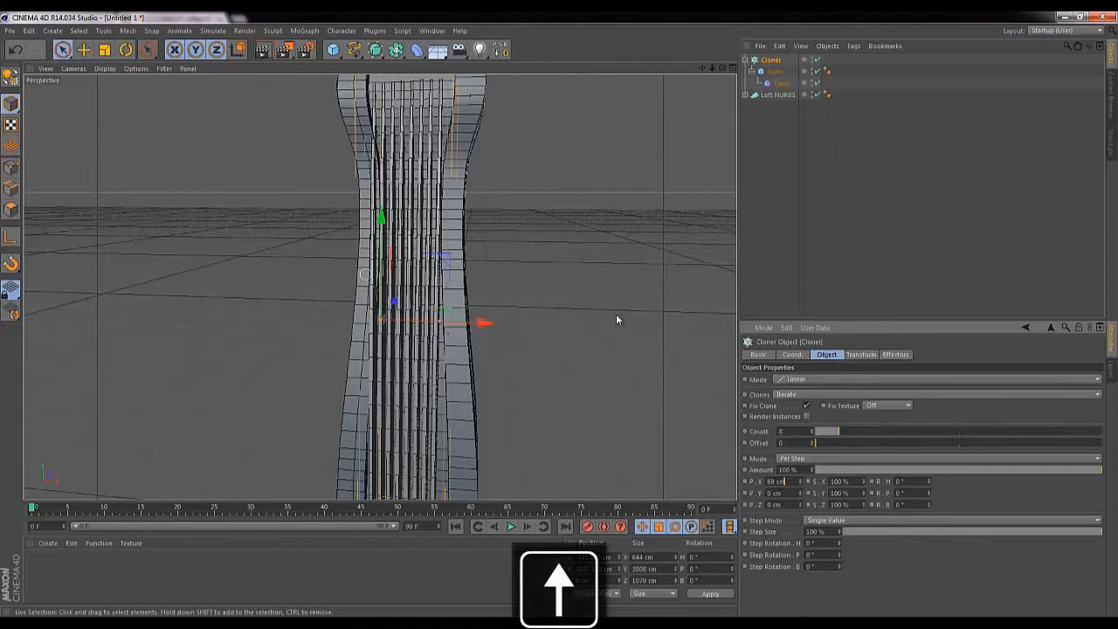
left_click_drag(481, 323, 482, 327)
left_click(790, 481)
key("Down")
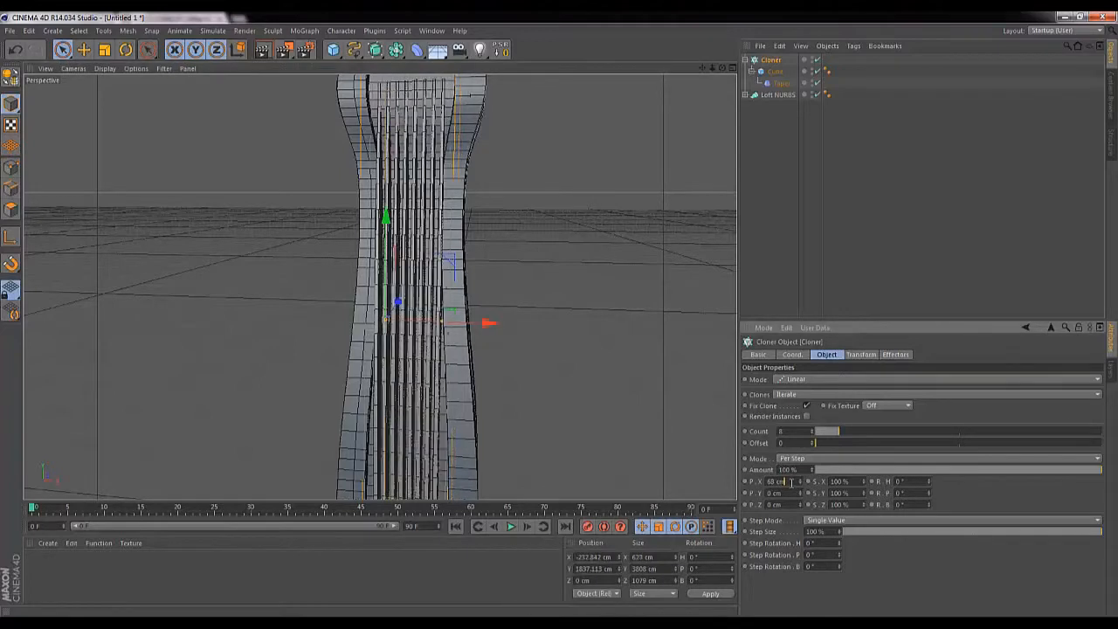
key("Down")
key("Down")
key("Down")
key("Down")
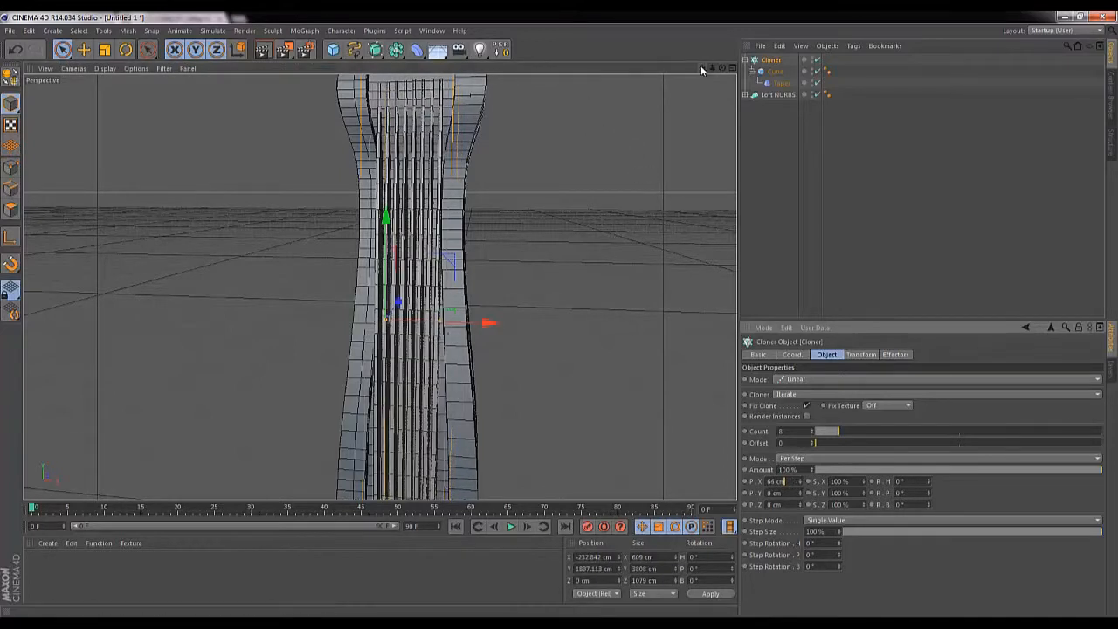
Render the view, reduce the cloned cube's Z size to 932 cm, and render again to check the slabs' depth.
left_click_drag(722, 68, 558, 314)
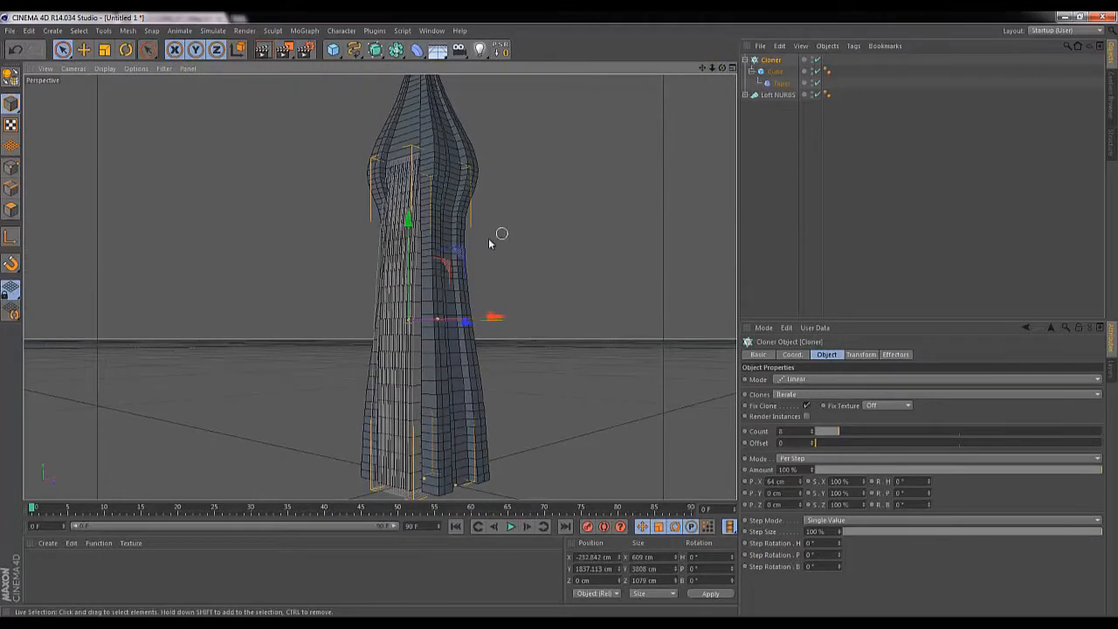
key("ctrl+r")
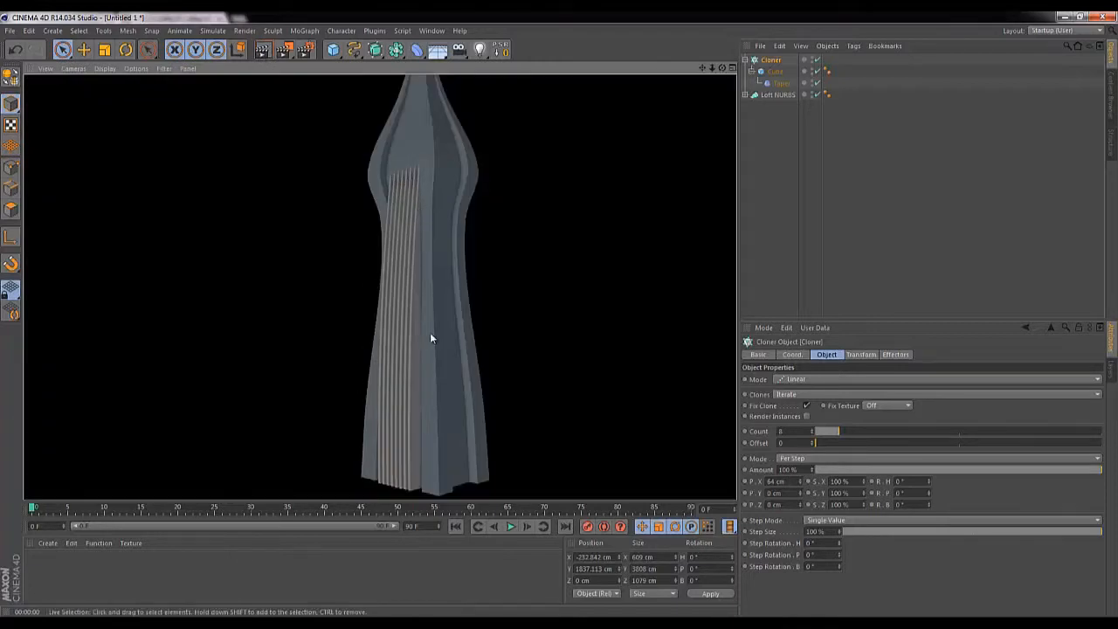
left_click(774, 71)
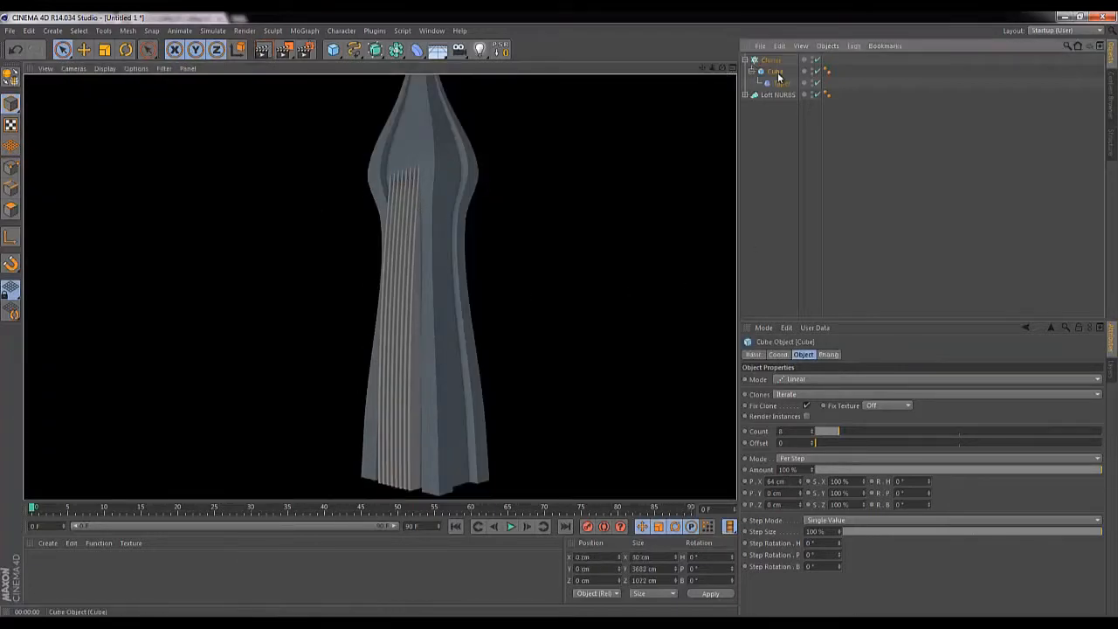
left_click(799, 403)
key("shift+Down")
key("shift+Down")
key("shift+Down")
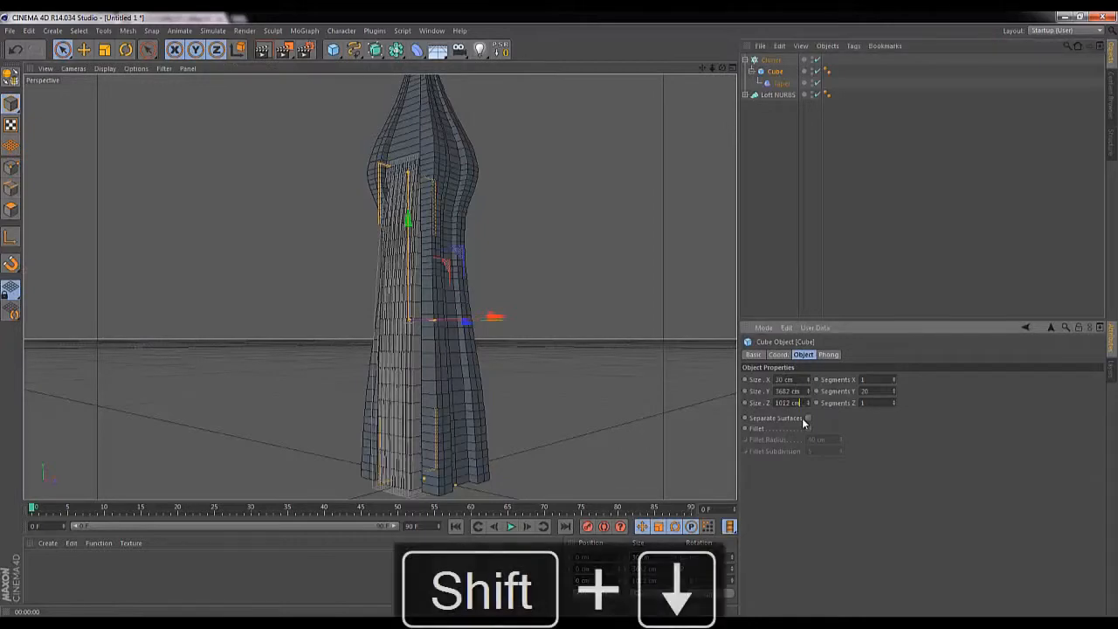
key("shift+Up")
key("shift+Up")
key("shift+Up")
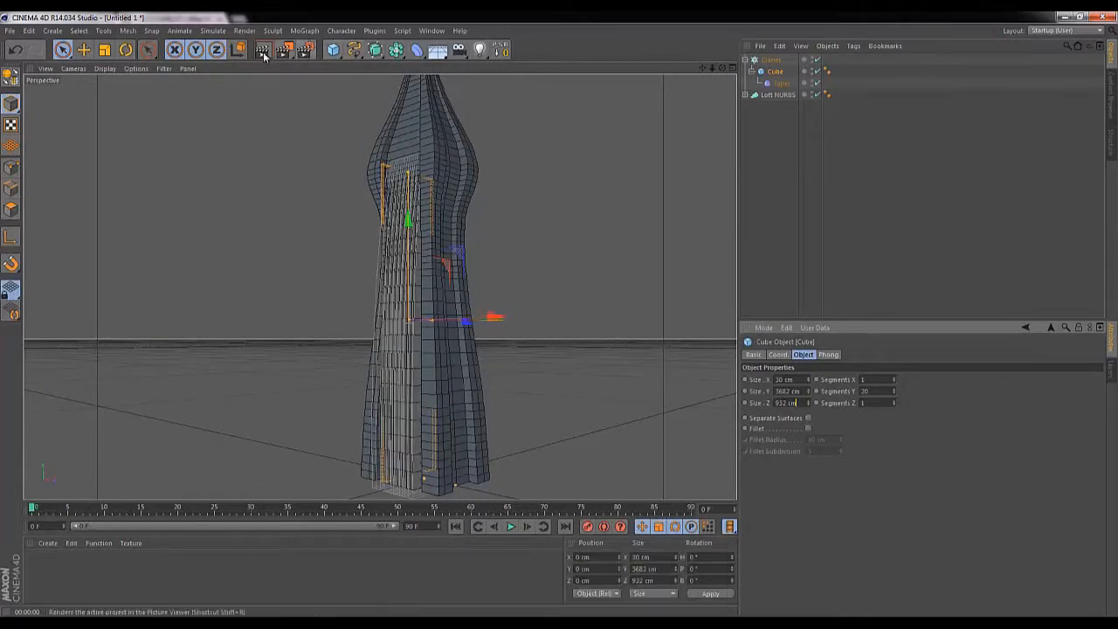
key("ctrl+r")
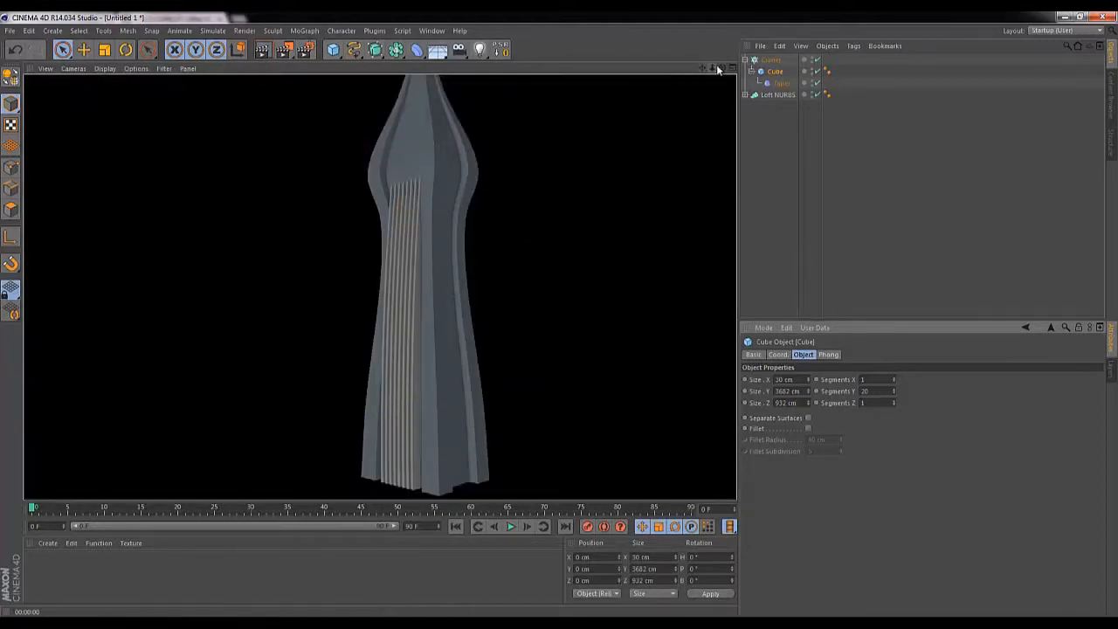
Add a new cube primitive at the base of the tower.
left_click_drag(723, 68, 560, 316)
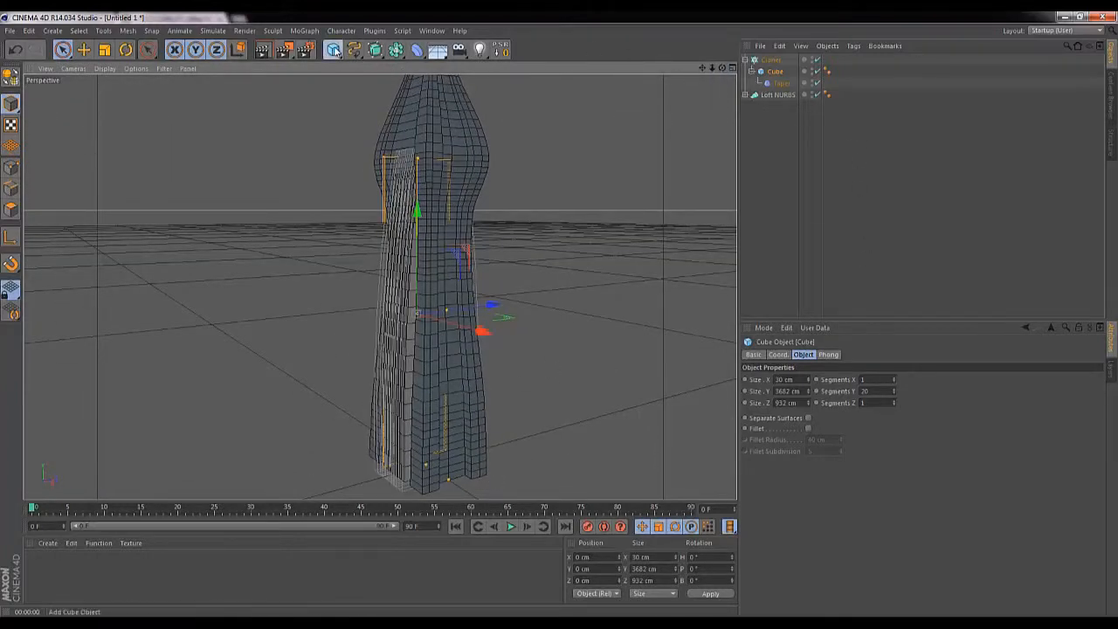
left_click_drag(332, 50, 426, 70)
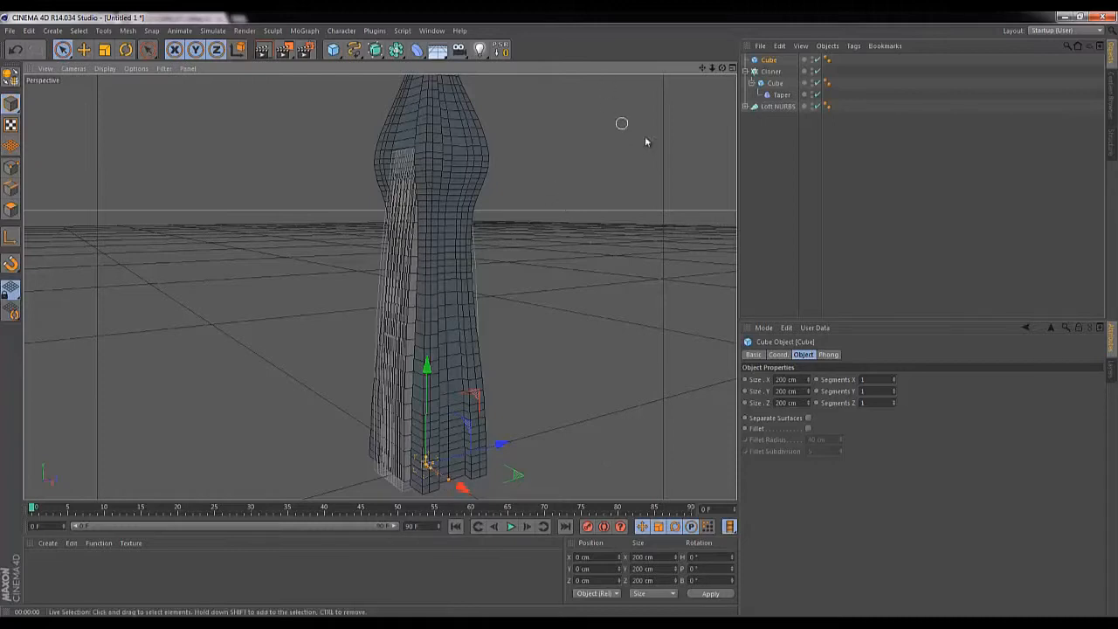
Disable the Loft NURBS and the slab Cloner, then resize the new cube to about 57 cm in Y and 514 cm in Z.
left_click(818, 108)
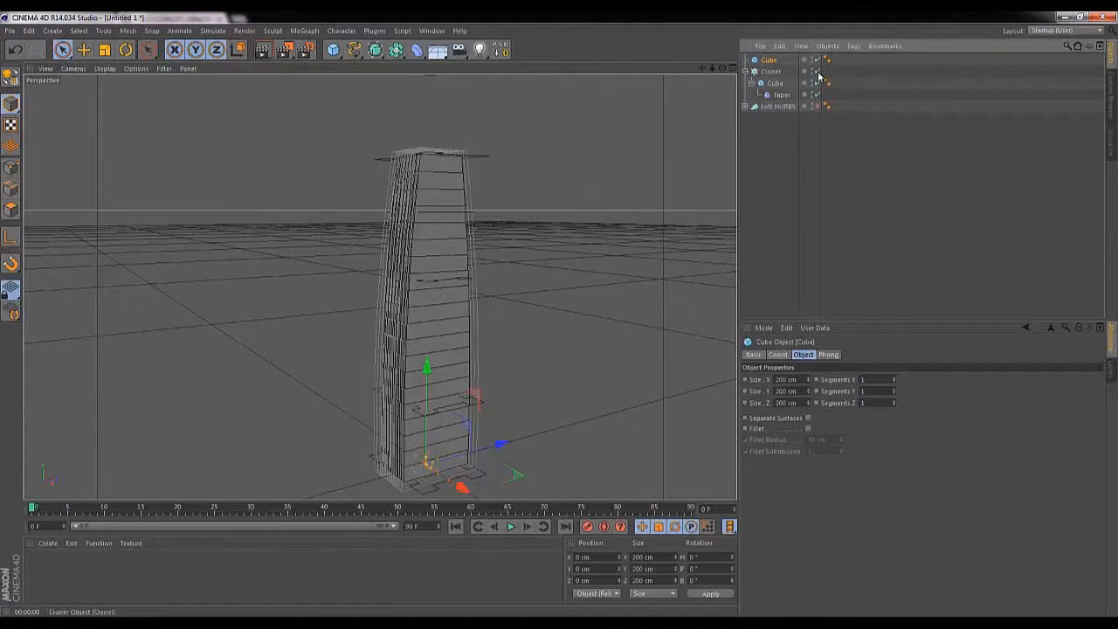
left_click(818, 72)
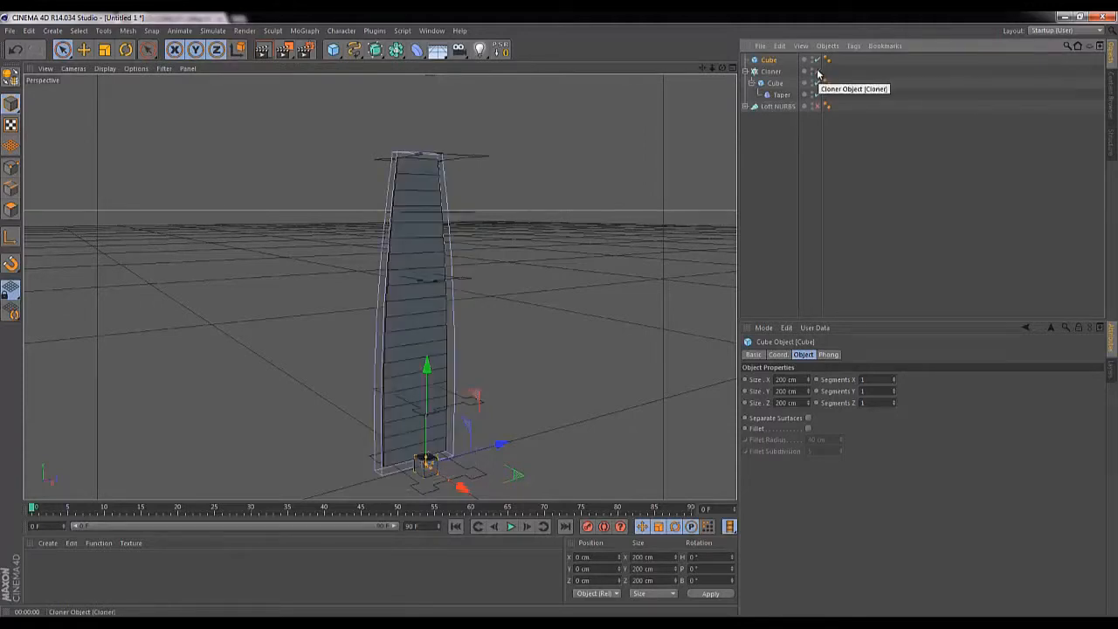
left_click(817, 72)
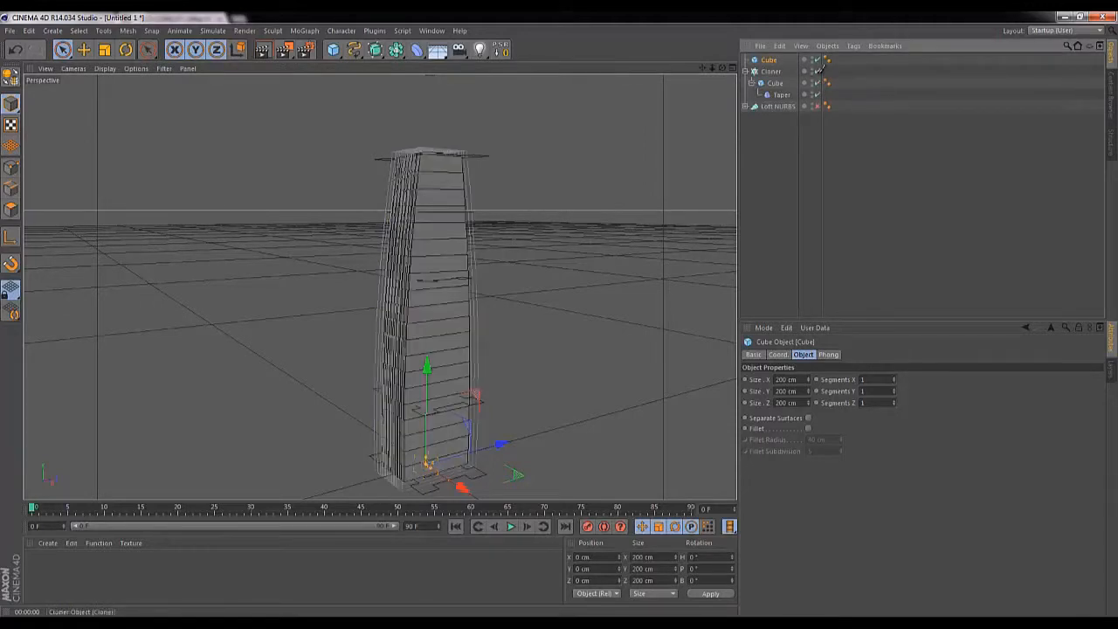
left_click(818, 83)
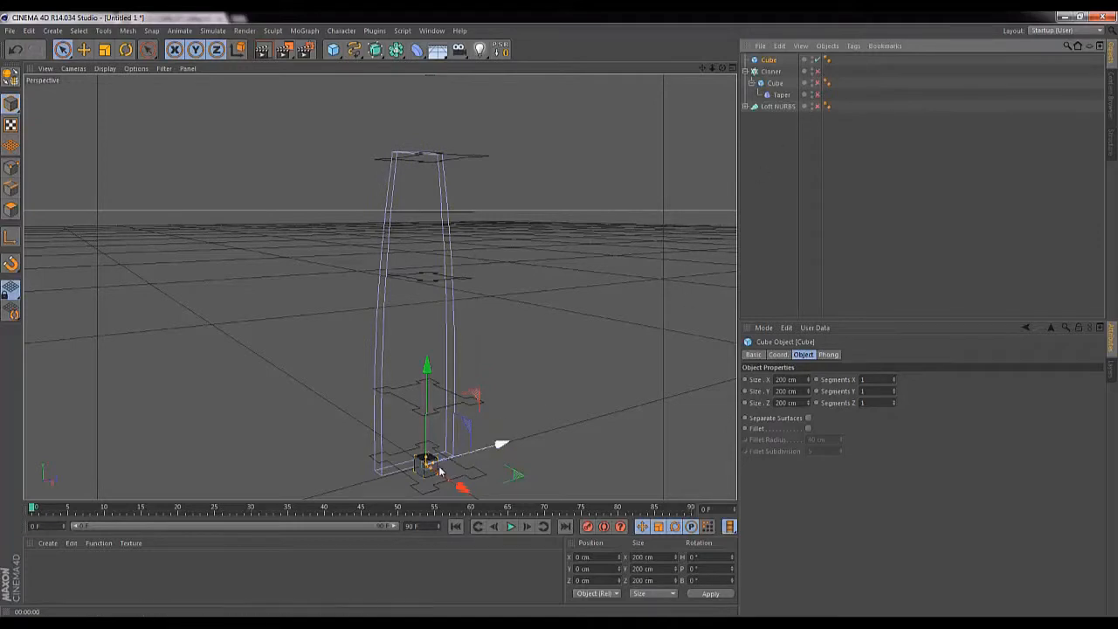
mouse_move(431, 466)
left_mouse_down()
mouse_move(440, 459)
mouse_move(427, 465)
left_mouse_up()
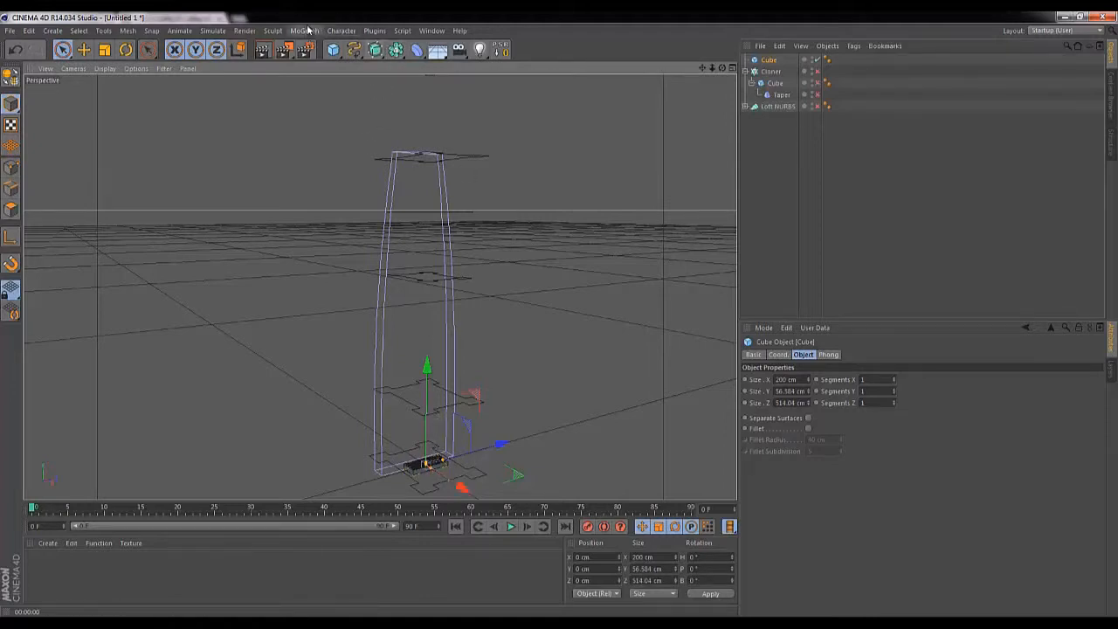
Place the flattened cube in a Symmetry object and move it outward to about 428 cm in X.
left_click(396, 50)
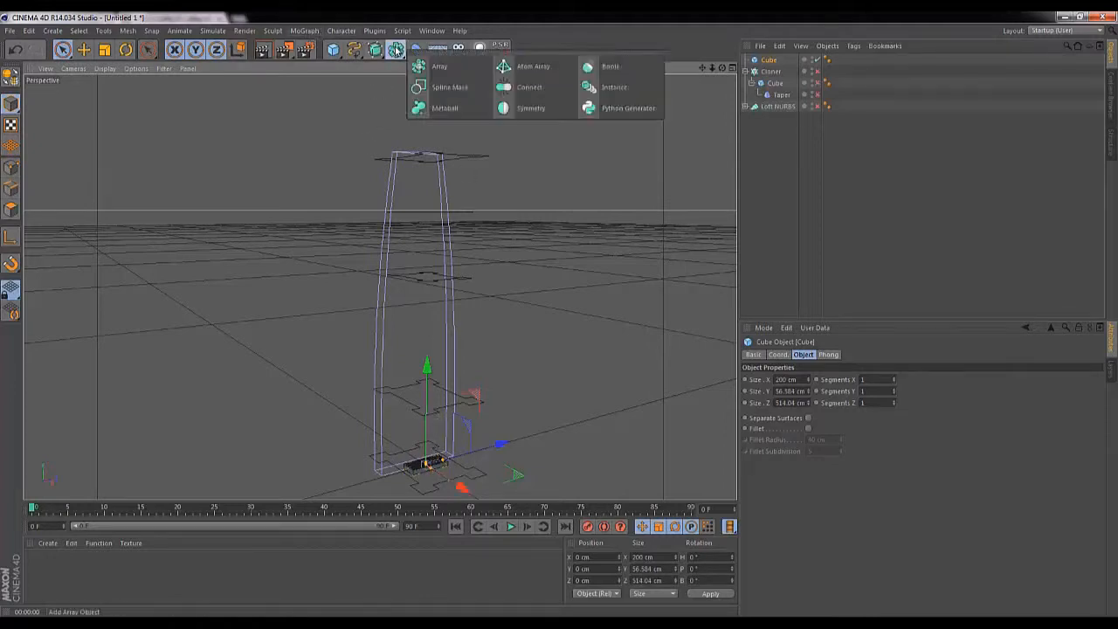
left_click(529, 108)
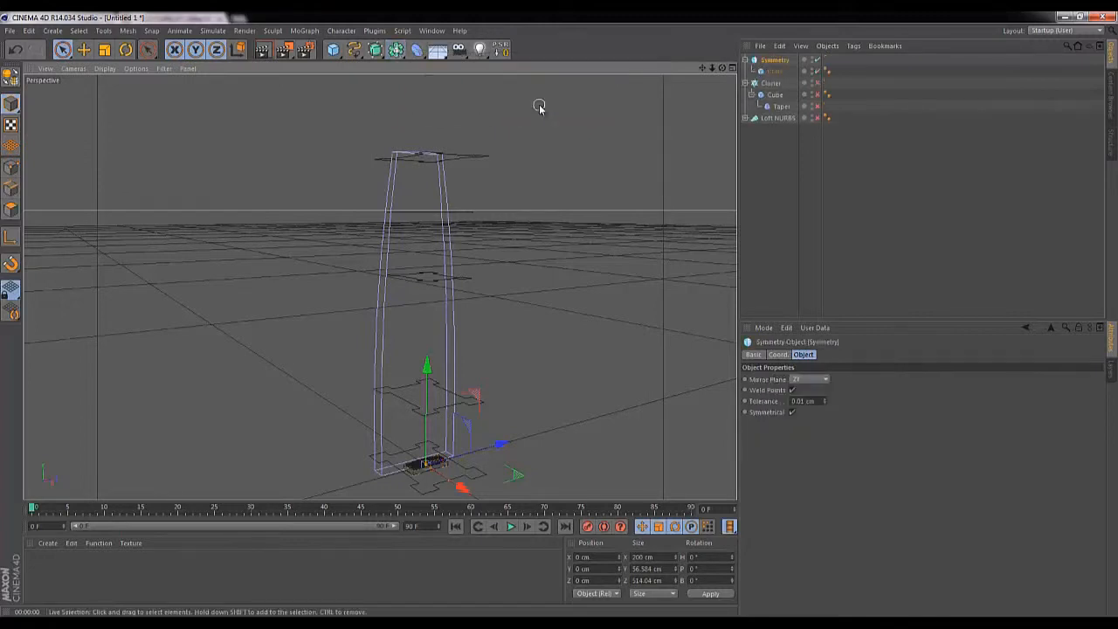
left_click(776, 73)
left_click_drag(459, 487, 560, 319)
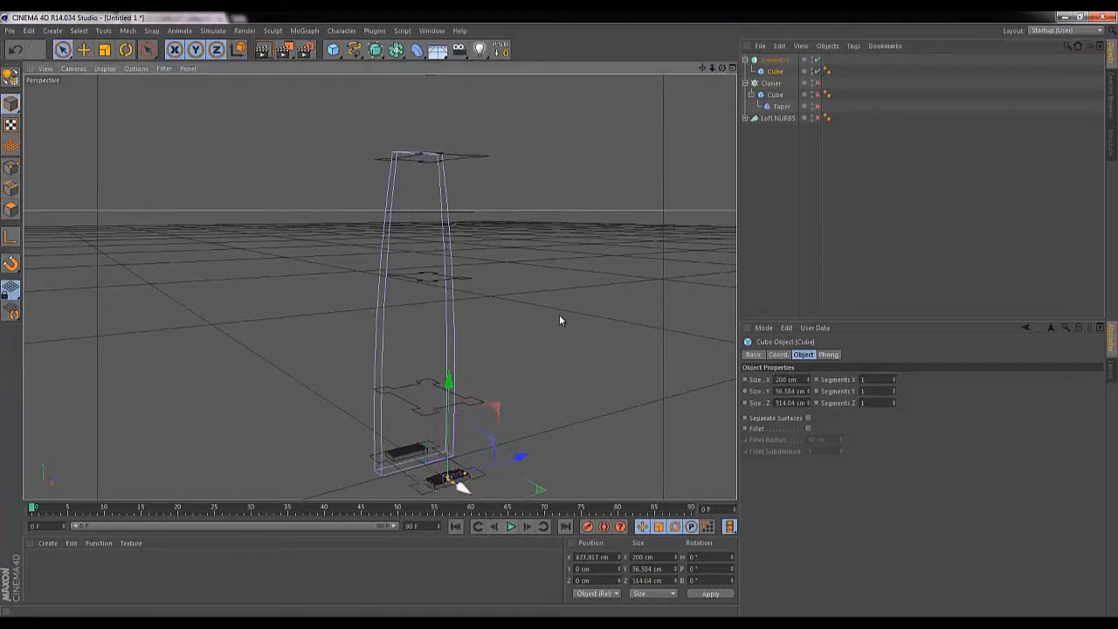
Re-enable the tower and slab Cloner, and position the mirrored cube between the corners at about 458 cm in X and 28 cm in Y.
left_click(817, 117)
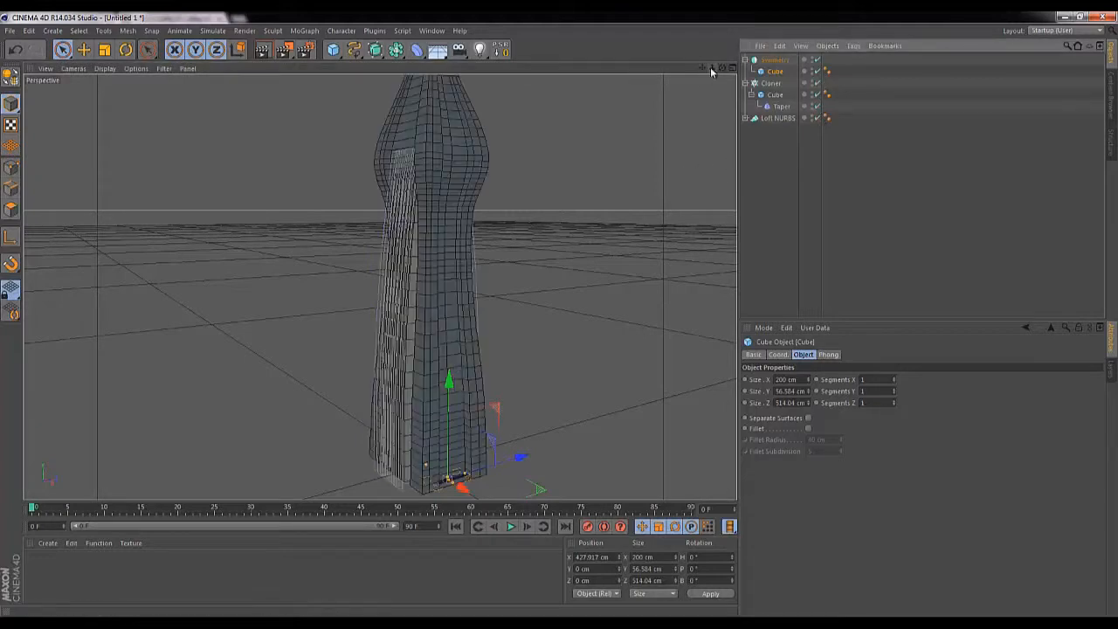
left_click_drag(709, 66, 559, 312)
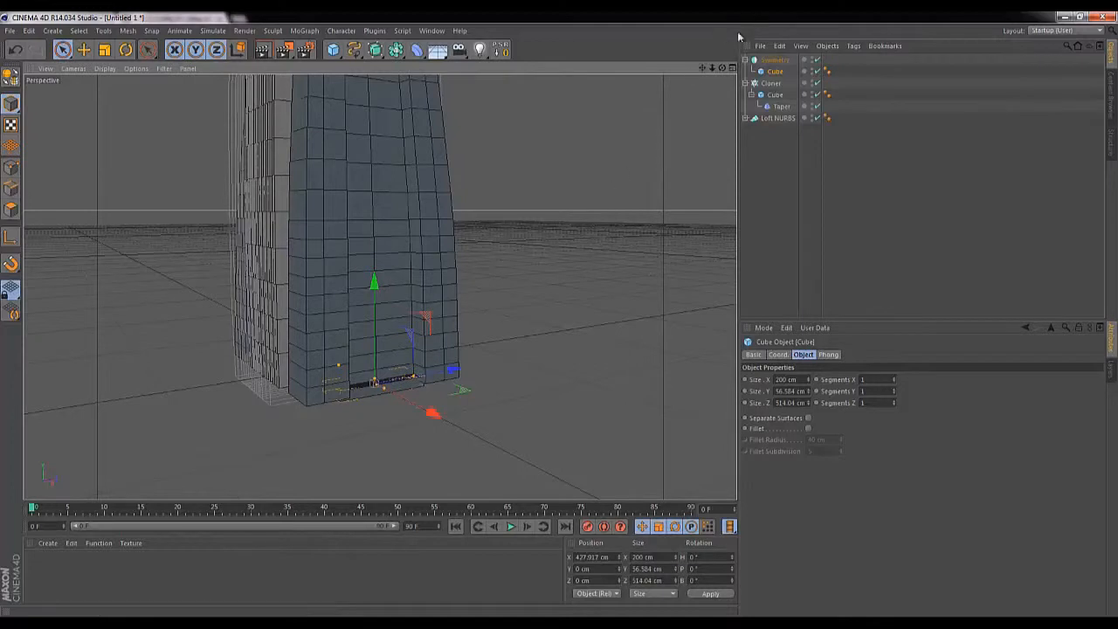
left_click_drag(711, 67, 561, 313)
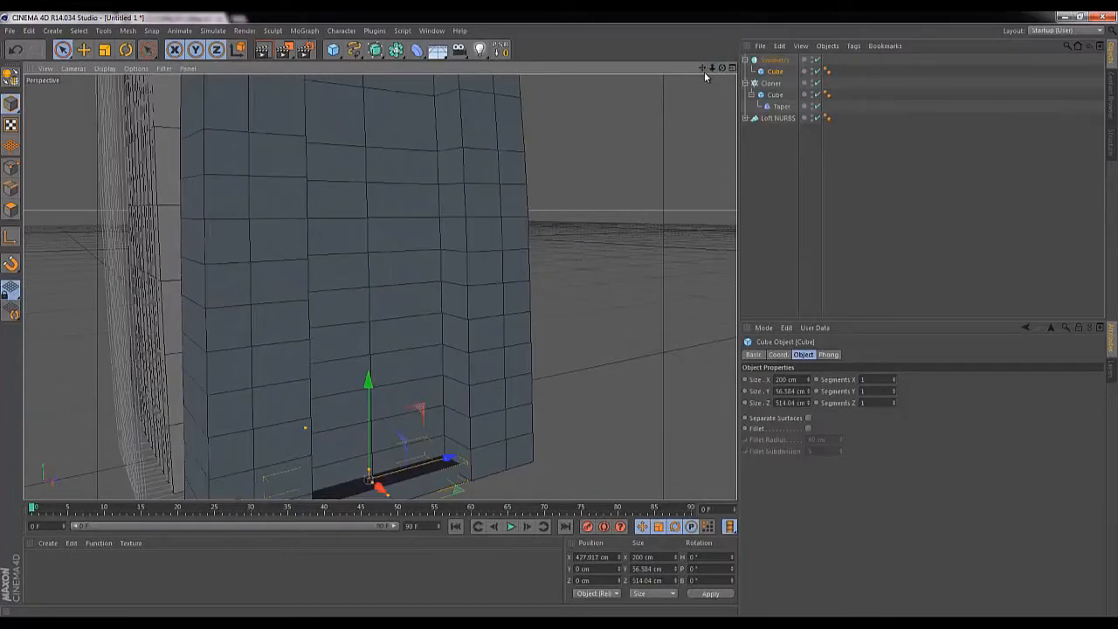
left_click_drag(703, 72, 486, 419)
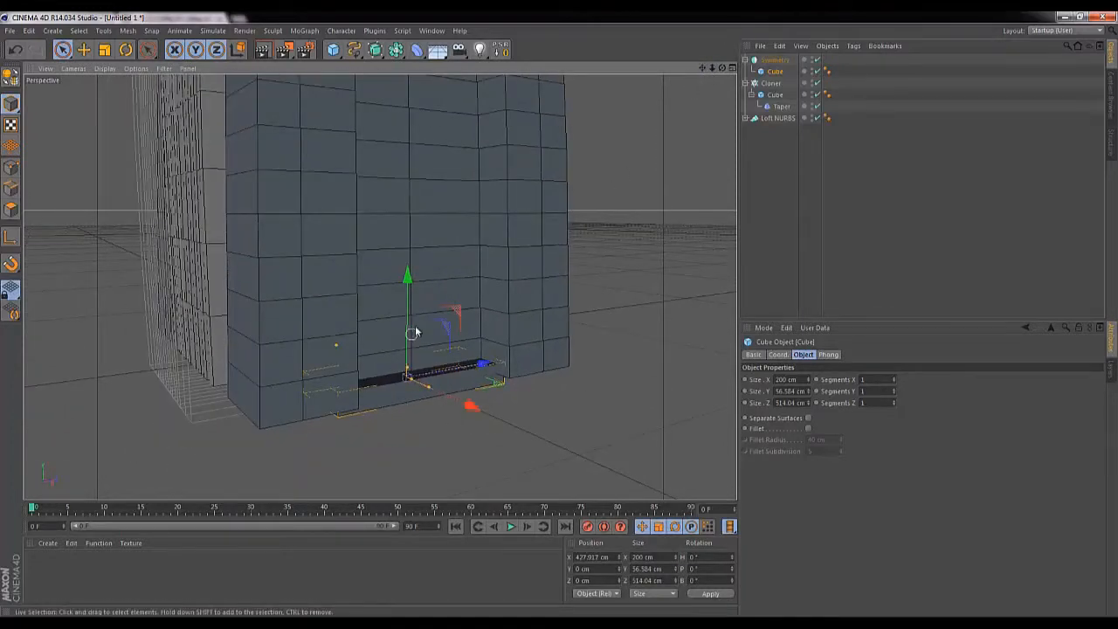
left_click_drag(408, 317, 408, 305)
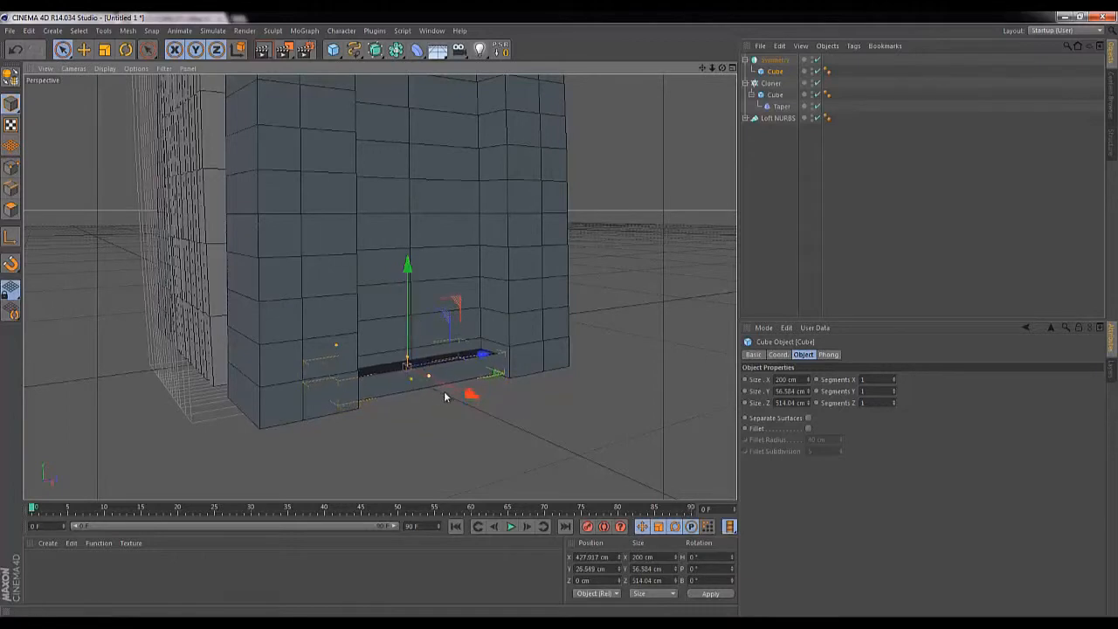
left_click_drag(470, 395, 481, 398)
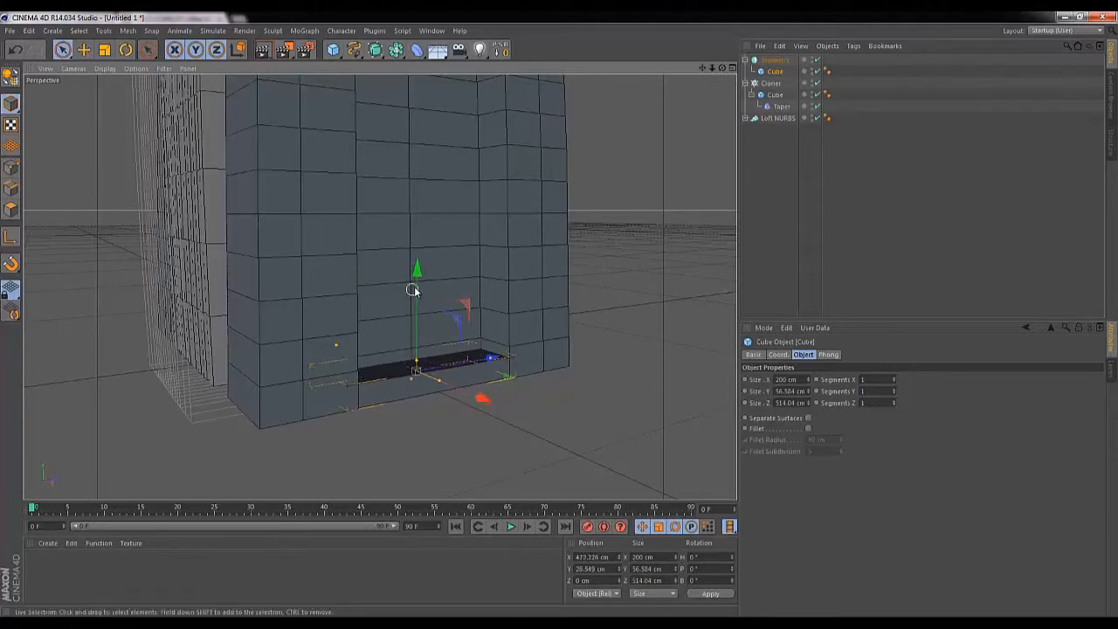
left_click_drag(413, 290, 418, 290)
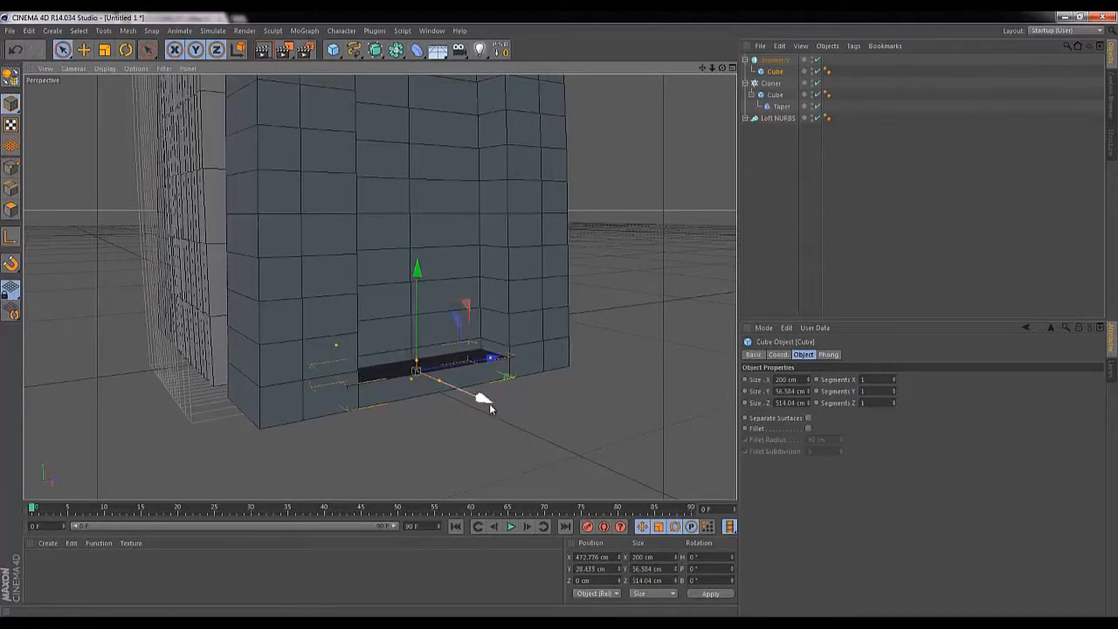
left_click_drag(486, 403, 484, 407)
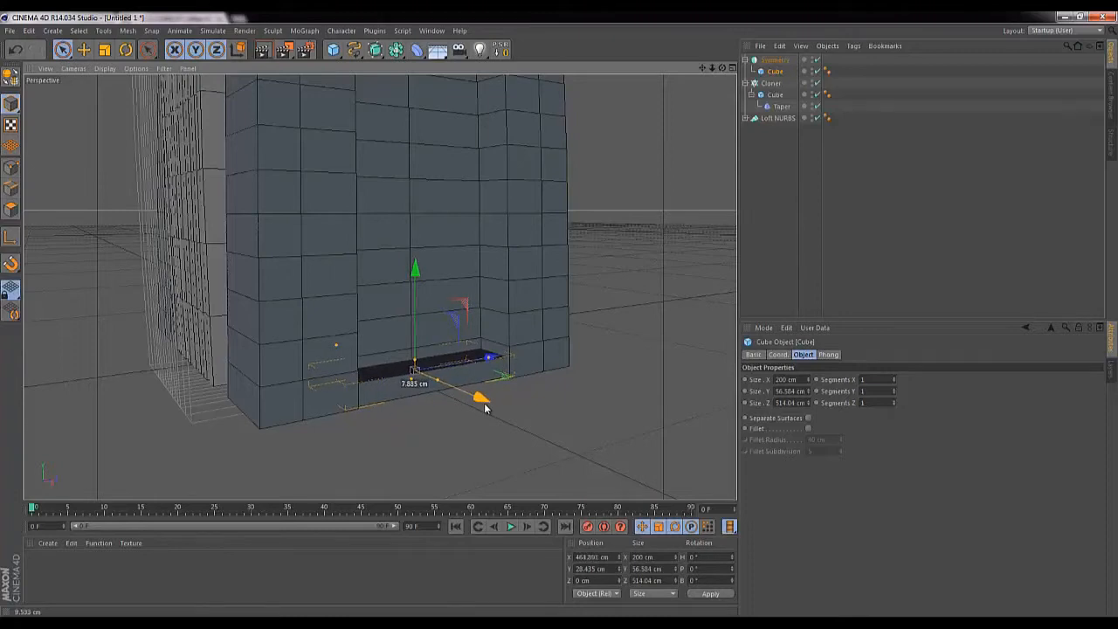
left_click(513, 405)
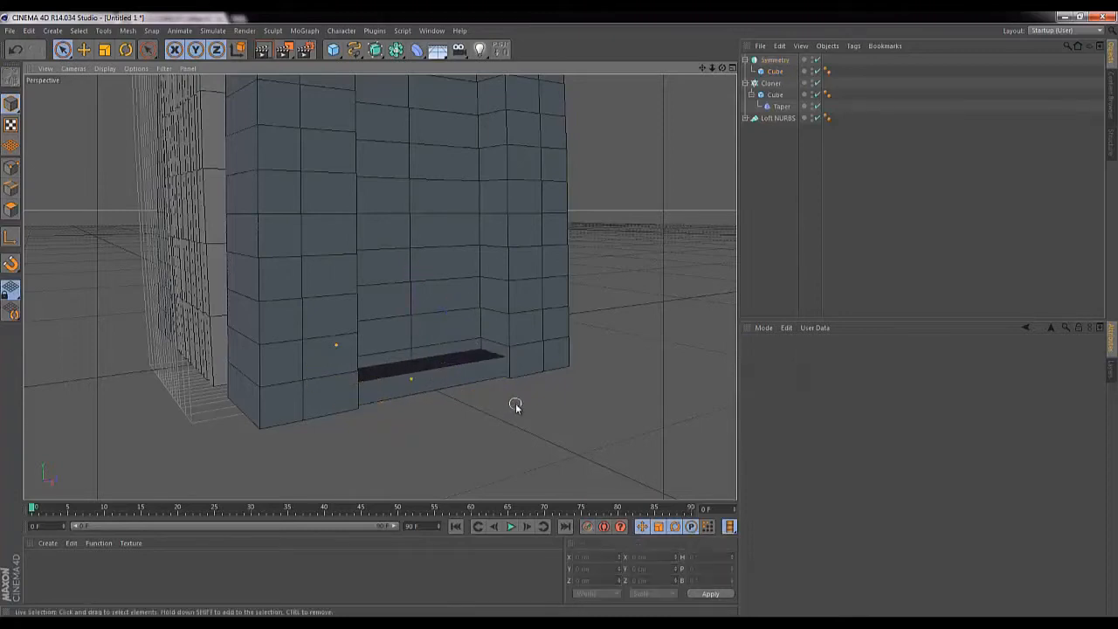
Place the mirrored cube in a linear Cloner and set its Y step offset to 152 cm.
left_click(777, 71)
left_click(777, 60)
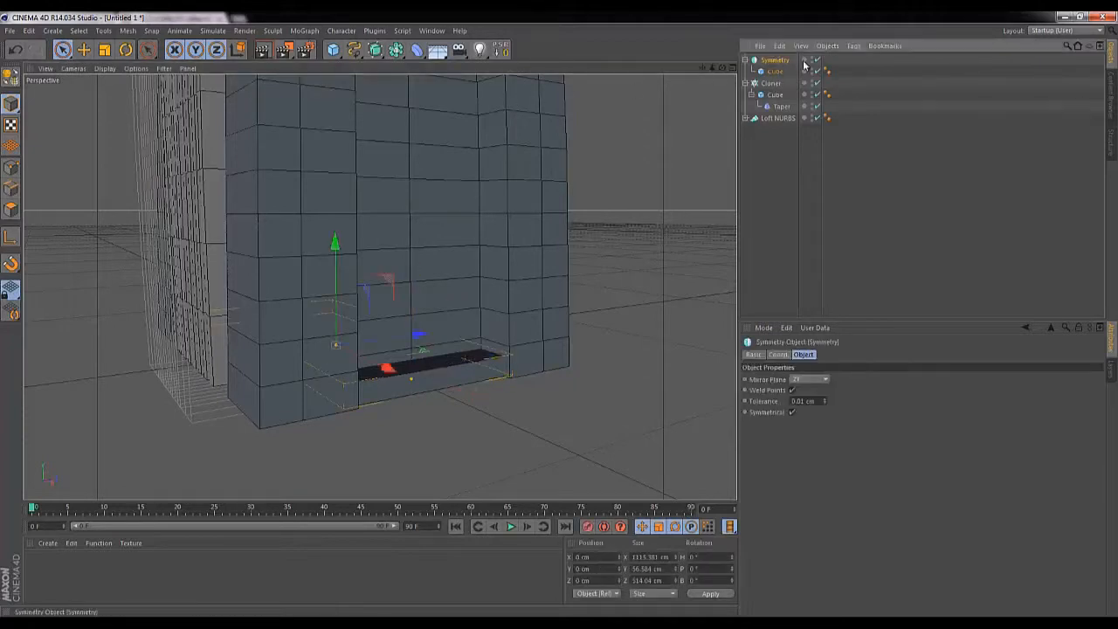
left_click(775, 70)
left_click(305, 31)
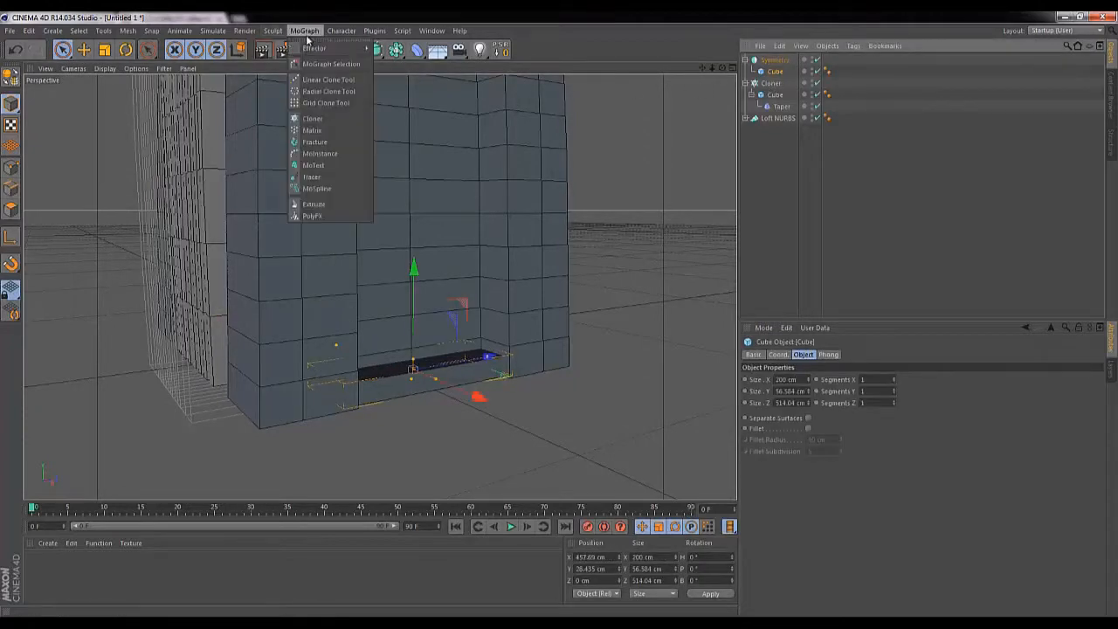
left_click(319, 119)
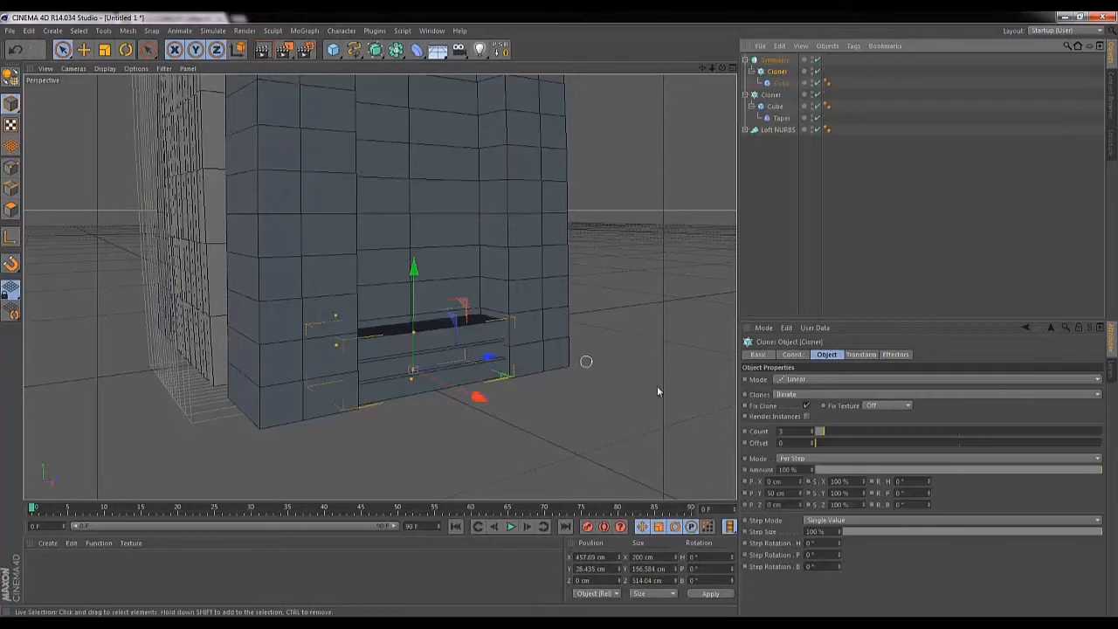
left_click_drag(801, 491, 799, 496)
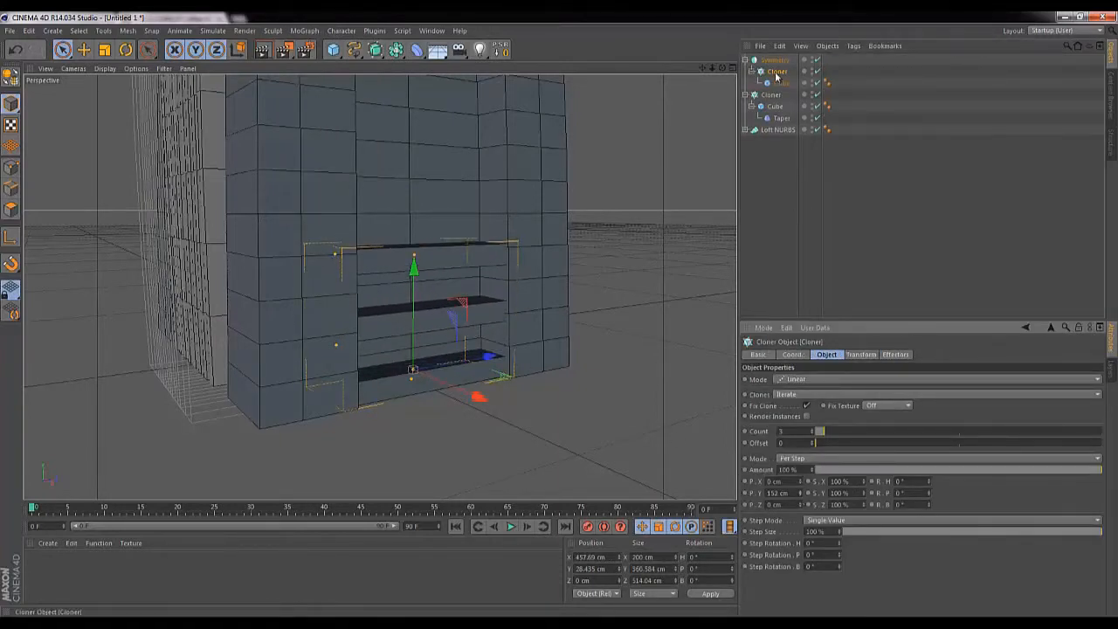
Raise the new Cloner's count to 19 so that the horizontal slabs climb the tower's side.
mouse_move(712, 68)
left_mouse_down()
mouse_move(558, 316)
mouse_move(712, 72)
mouse_move(559, 316)
mouse_move(703, 69)
mouse_move(558, 315)
mouse_move(714, 70)
left_mouse_up()
left_click(802, 433)
key("Up")
key("Up")
key("Up")
key("Up")
key("Up")
key("Up")
key("Up")
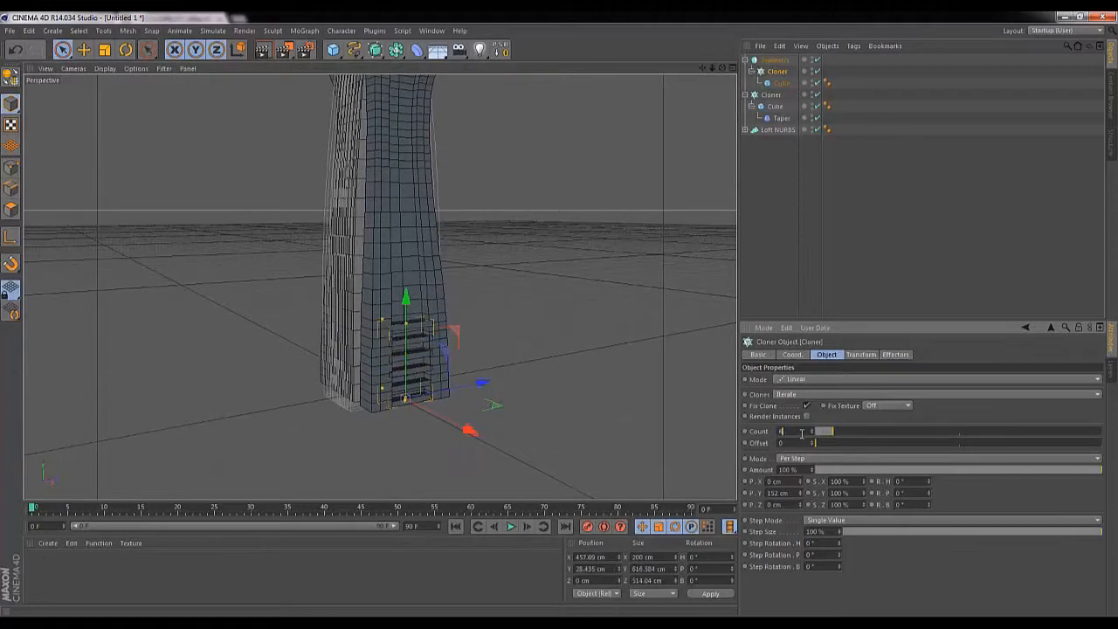
key("Up")
key("Up")
key("Up")
key("Up")
key("Up")
key("Up")
key("Up")
key("Up")
key("Up")
key("Up")
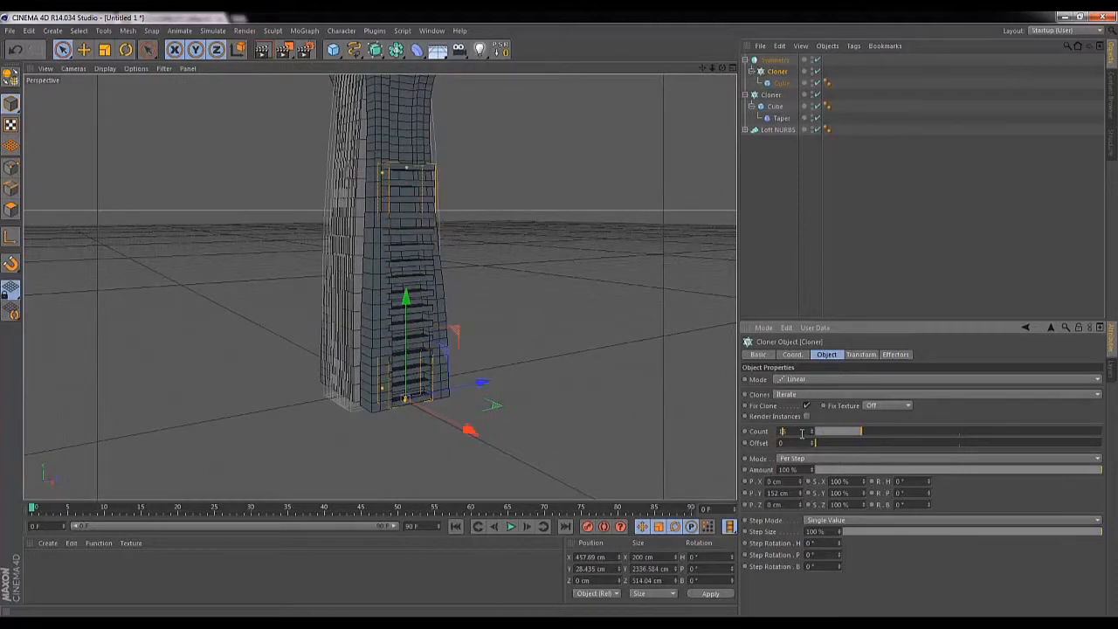
key("Up")
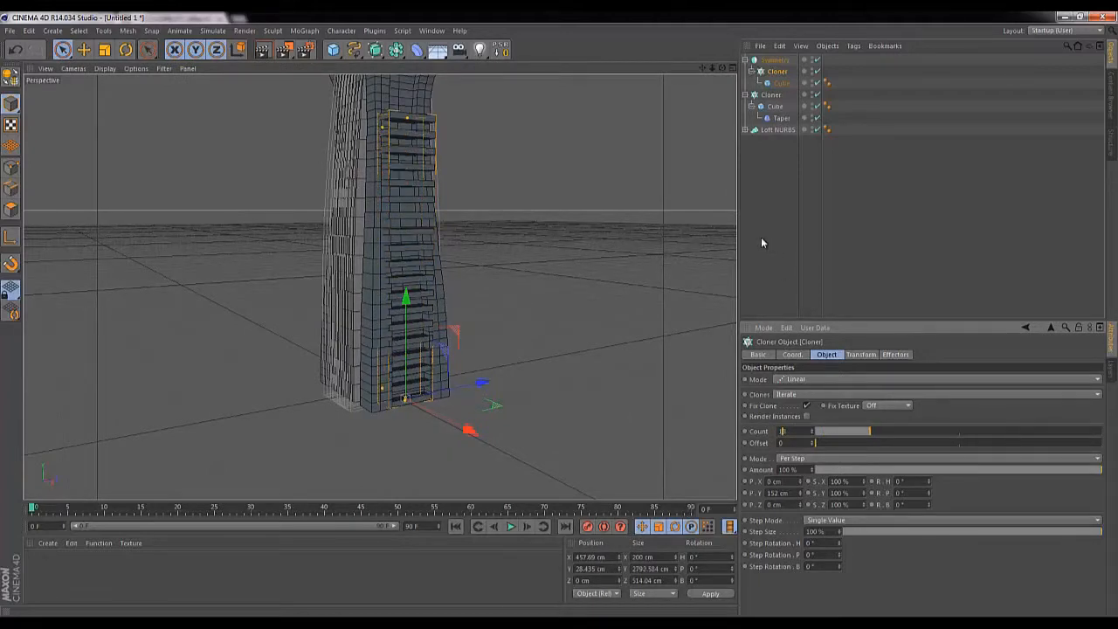
key("Down")
key("Up")
Group the horizontal slabs' Cloner under a null inside the Symmetry object.
mouse_move(712, 68)
left_mouse_down()
mouse_move(570, 318)
mouse_move(723, 72)
mouse_move(559, 321)
mouse_move(559, 310)
left_mouse_up()
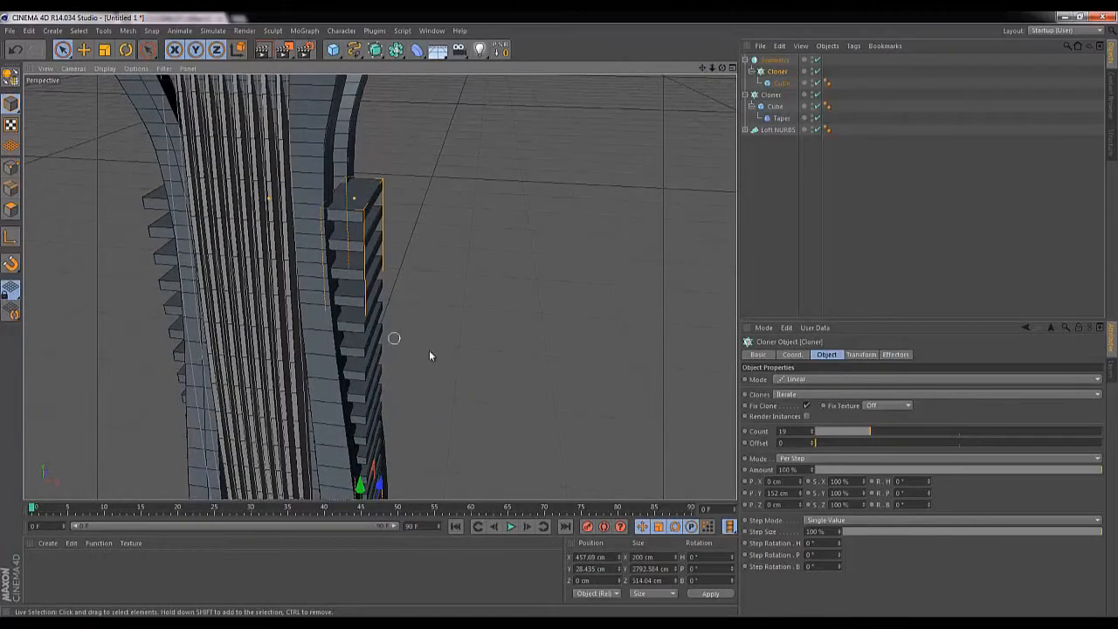
left_click_drag(702, 68, 559, 309)
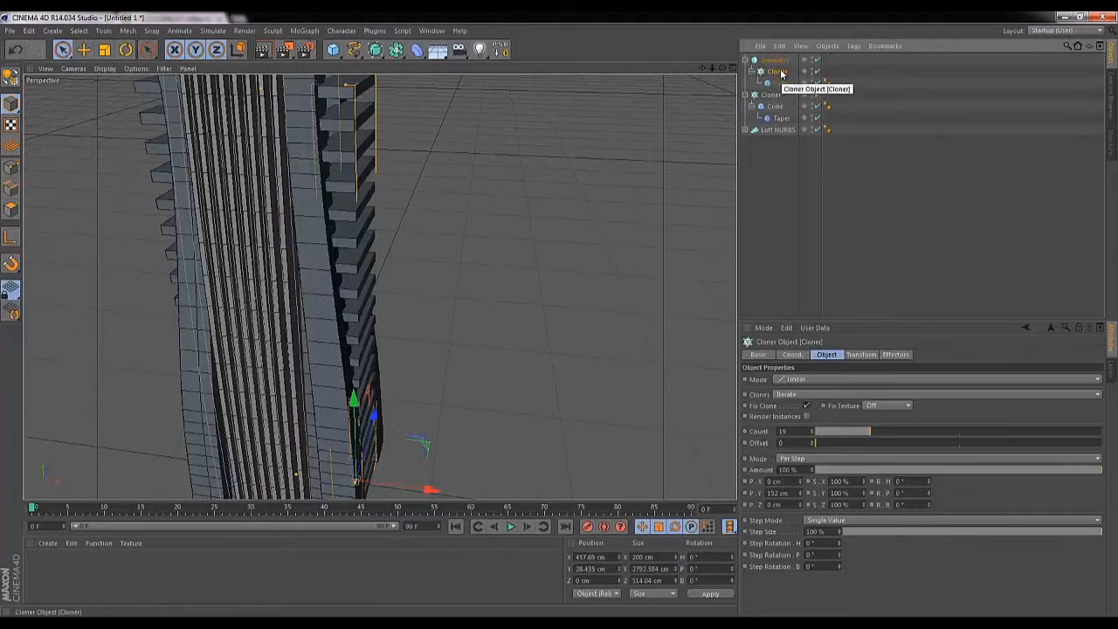
key("alt+g")
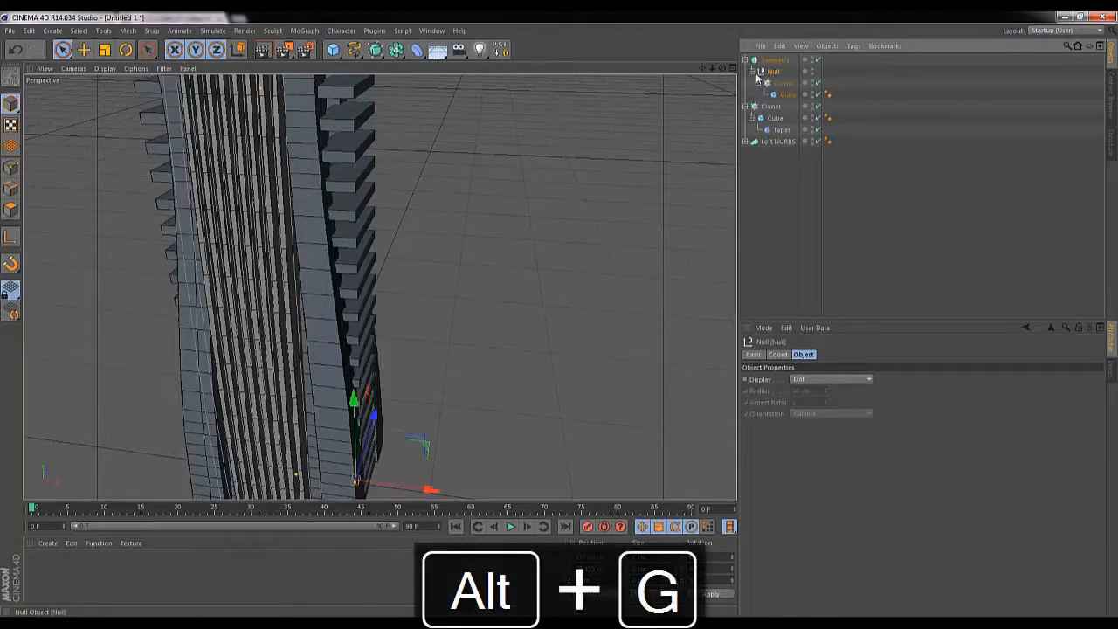
Add a Bend deformer inside the null above the Cloner and reset its PSR.
left_click(419, 50)
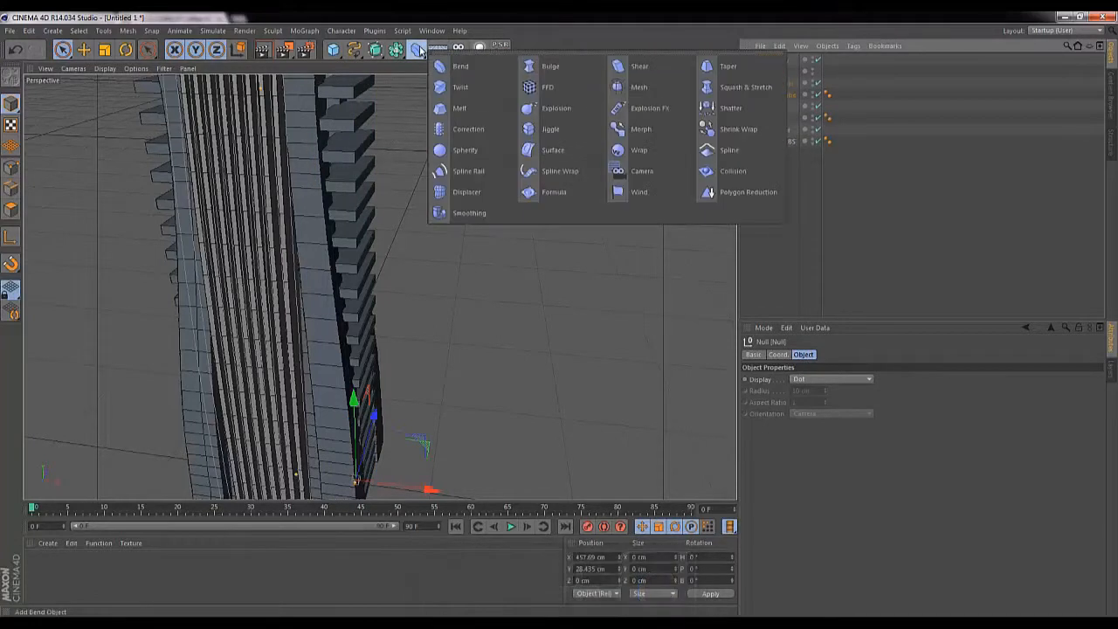
left_click(463, 67)
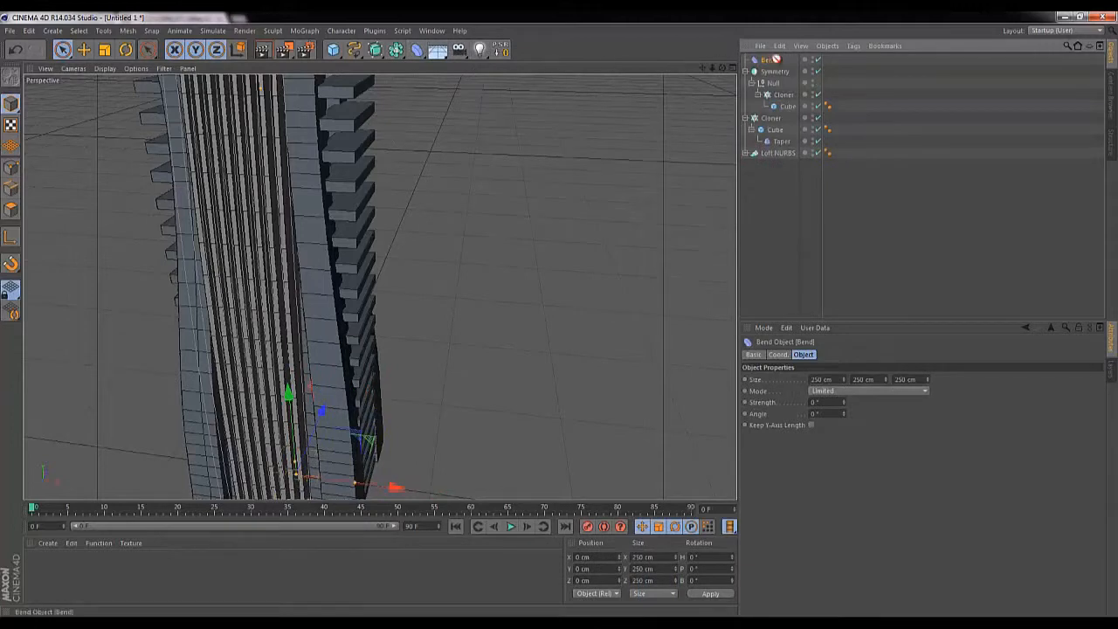
left_click_drag(778, 88, 780, 94)
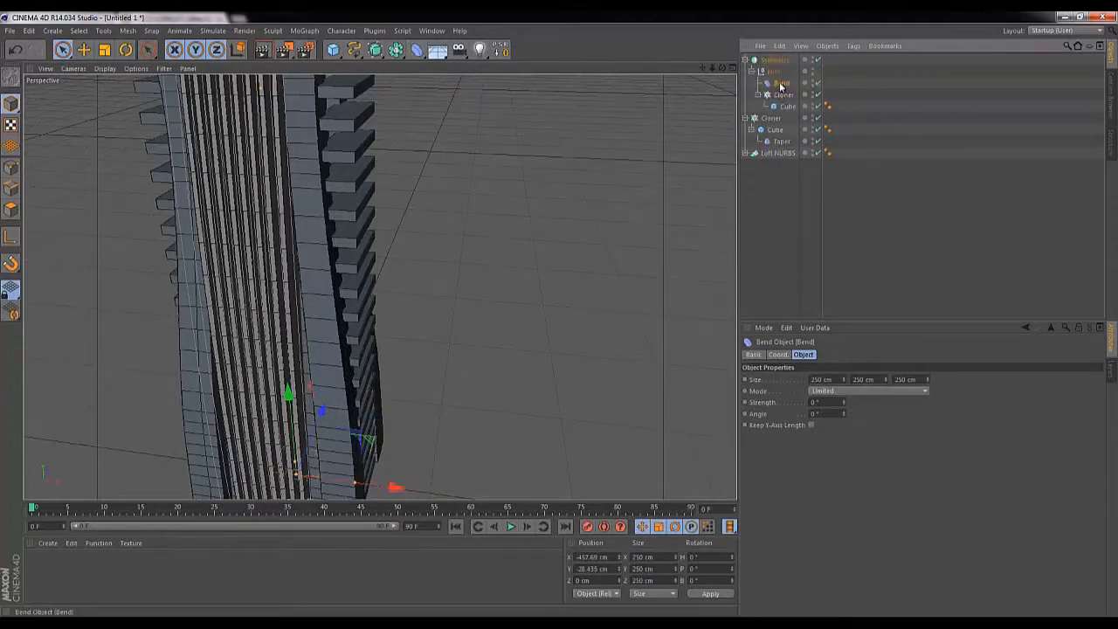
left_click(503, 50)
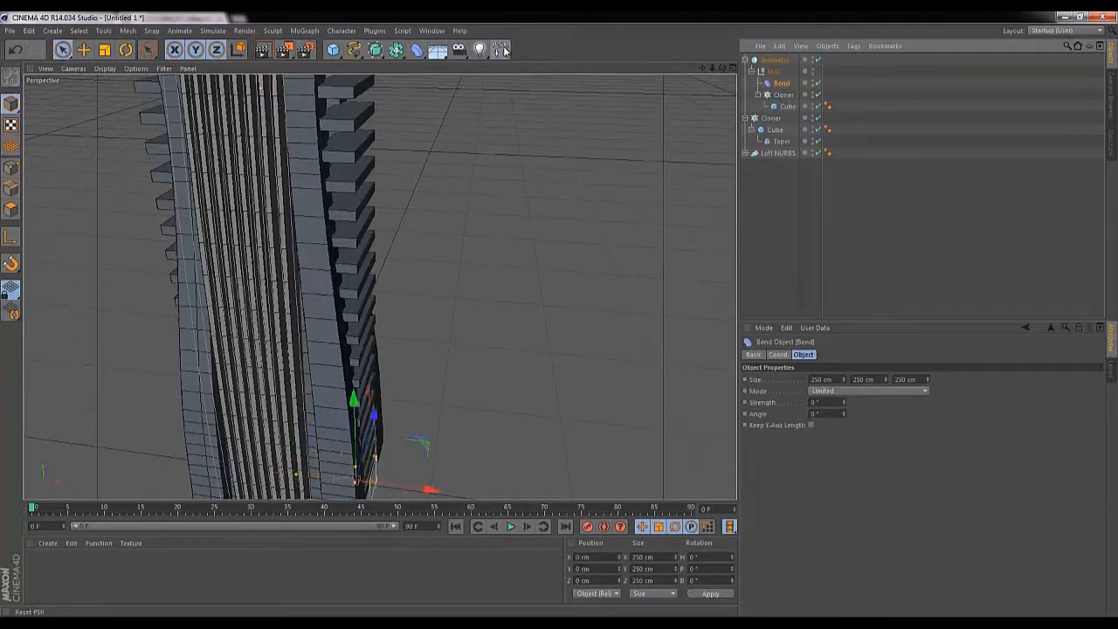
Fit the Bend deformer around the horizontal slabs with a Y size of 2996 cm, Z size of 746 cm and Y position of about 1334 cm.
left_click_drag(722, 68, 677, 183)
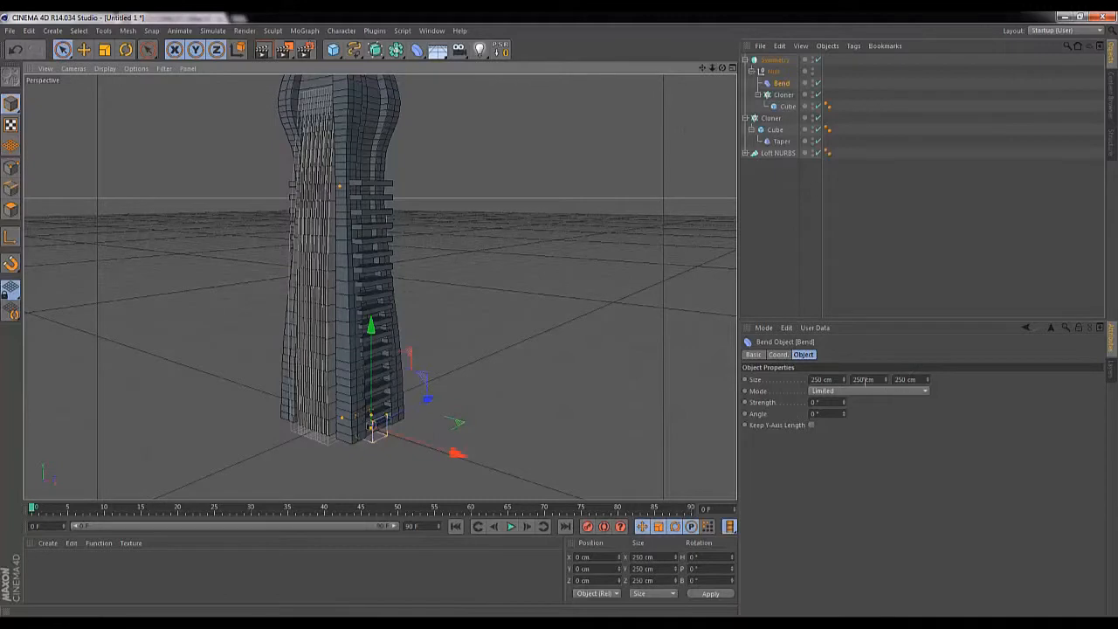
mouse_move(884, 378)
left_mouse_down()
mouse_move(871, 276)
mouse_move(883, 227)
mouse_move(817, 53)
mouse_move(885, 400)
left_mouse_up()
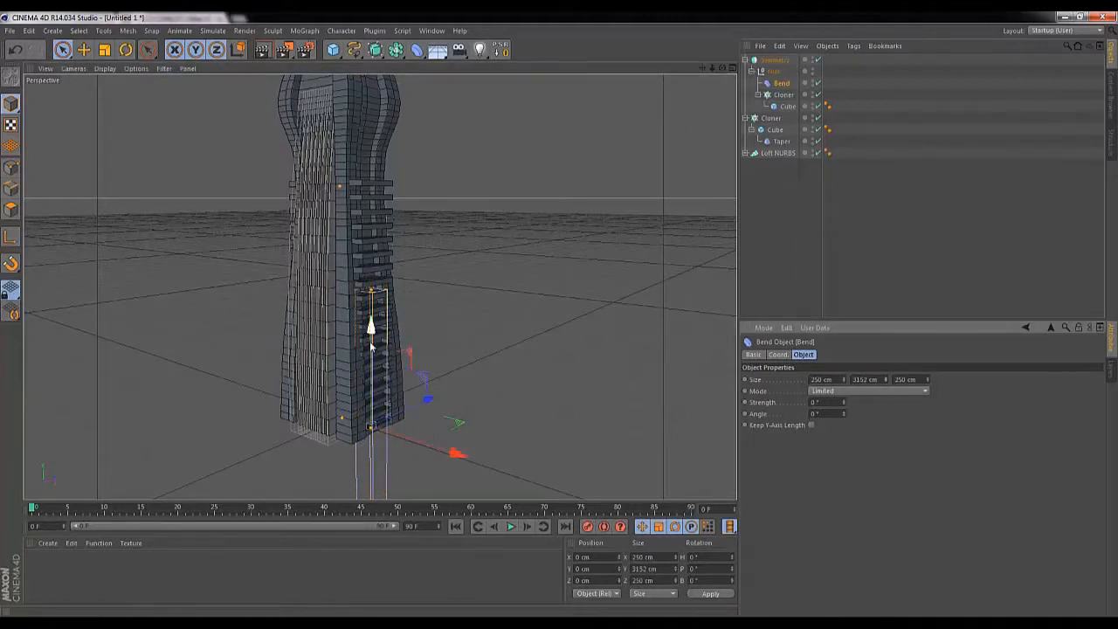
left_click_drag(371, 325, 383, 222)
mouse_move(887, 381)
left_mouse_down()
mouse_move(897, 411)
mouse_move(887, 381)
left_mouse_up()
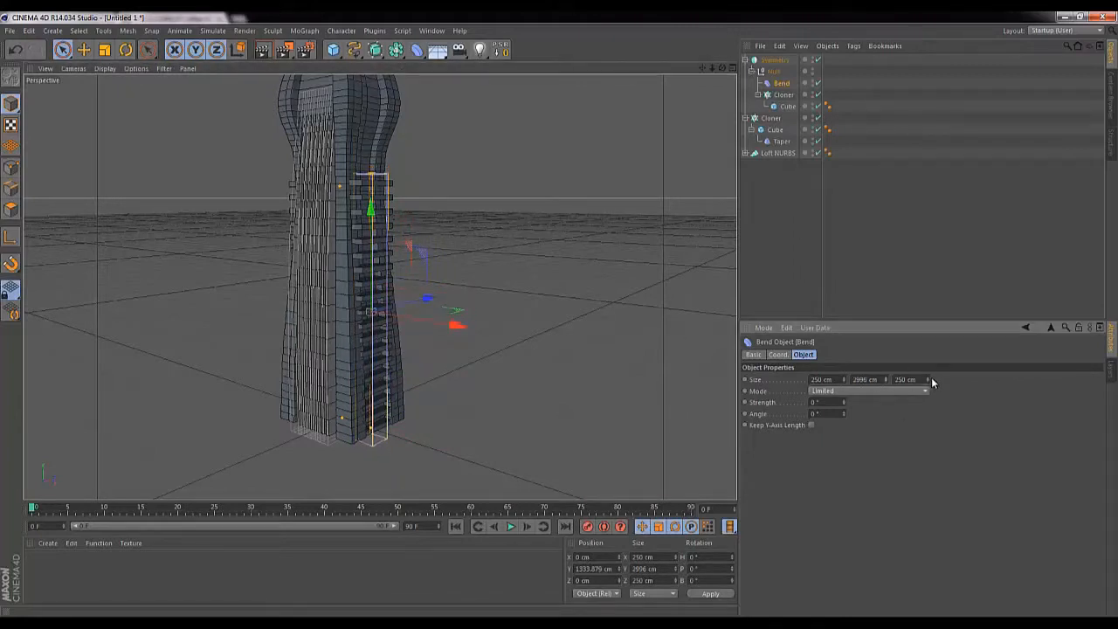
mouse_move(930, 384)
left_mouse_down()
mouse_move(928, 370)
mouse_move(928, 382)
left_mouse_up()
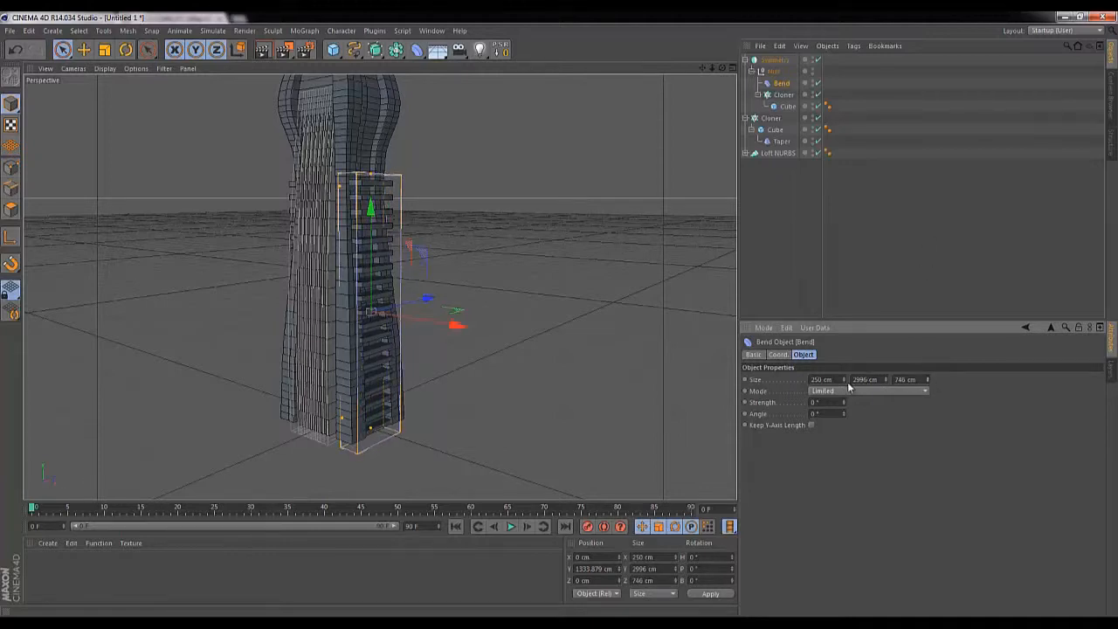
Curve the horizontal slabs against the tower's side by setting the Bend strength to -8°.
left_click_drag(843, 406, 843, 405)
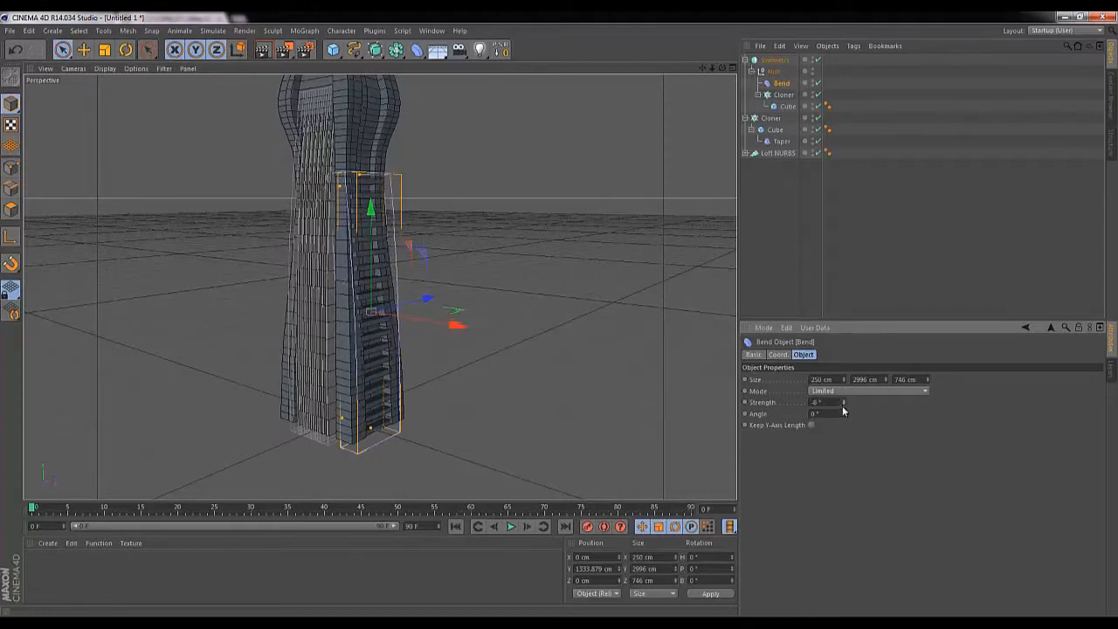
left_click(840, 402)
key("Up")
key("Down")
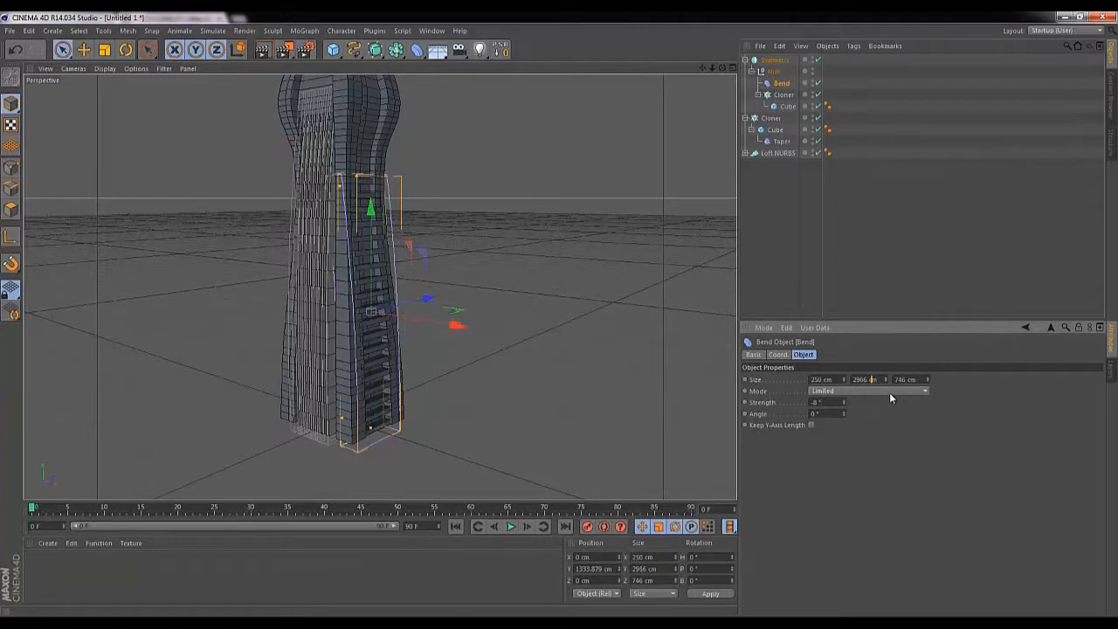
Set the Bend deformer's Y size to 4184 cm and lower it to a Y position of about 1094 cm.
key("shift+Down")
key("shift+Down")
key("shift+Down")
key("shift+Down")
key("shift+Down")
key("shift+Down")
key("shift+Down")
key("shift+Down")
key("shift+Down")
key("shift+Down")
key("shift+Down")
key("shift+Down")
key("shift+Down")
key("shift+Down")
key("shift+Down")
key("shift+Down")
key("shift+Down")
key("shift+Down")
key("shift+Down")
key("shift+Down")
left_click(886, 380)
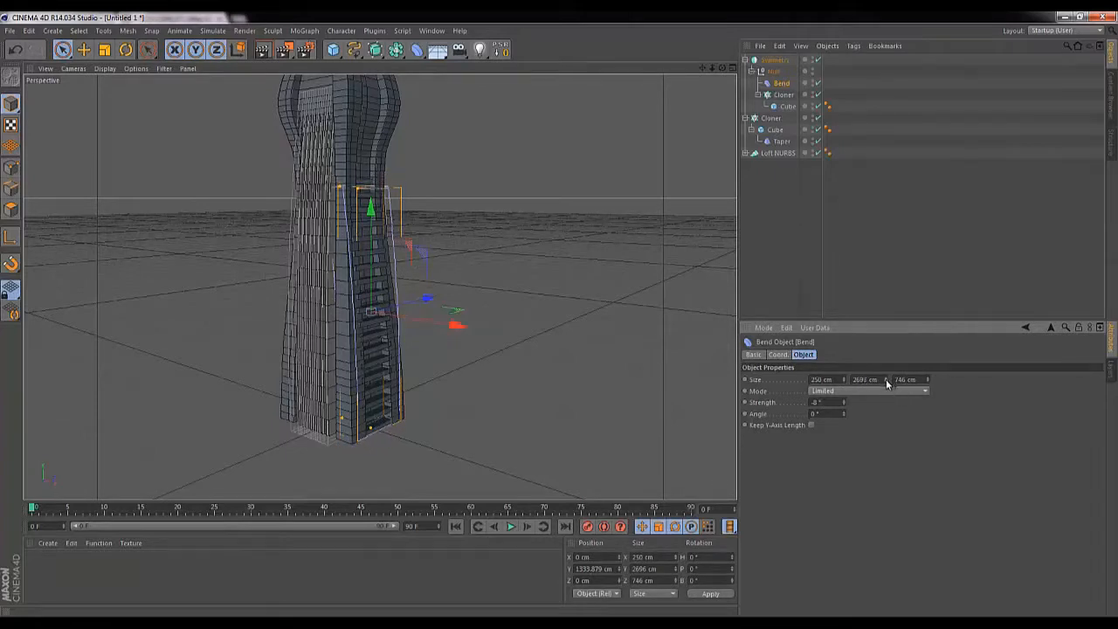
mouse_move(886, 393)
left_mouse_down()
mouse_move(885, 515)
mouse_move(878, 293)
mouse_move(859, 339)
mouse_move(887, 319)
mouse_move(908, 515)
mouse_move(888, 387)
left_mouse_up()
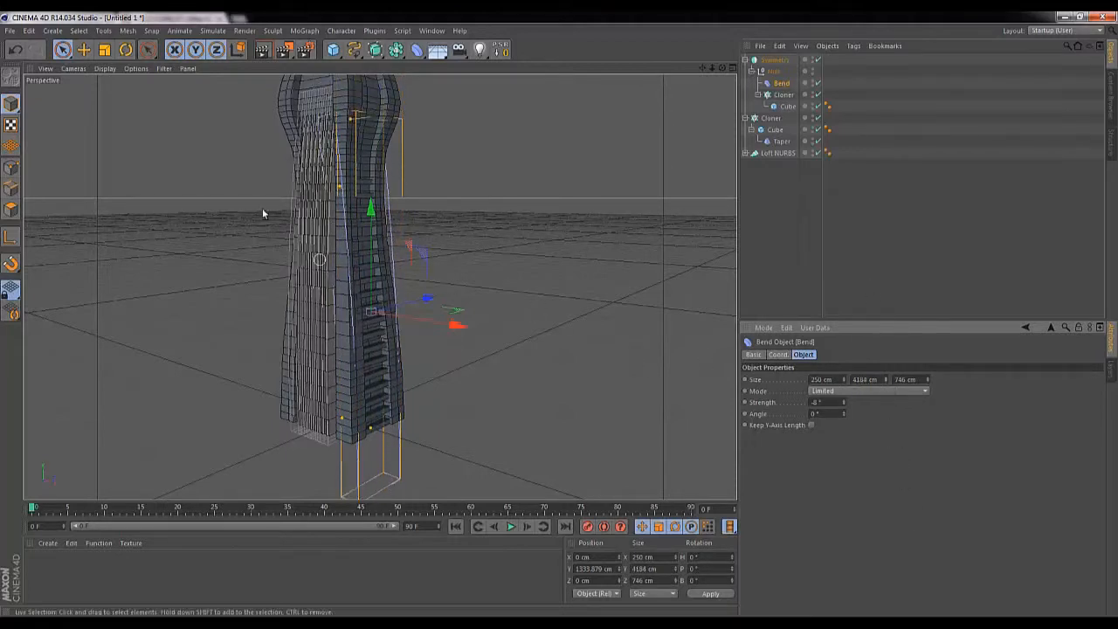
mouse_move(379, 217)
left_mouse_down()
mouse_move(373, 225)
mouse_move(376, 193)
mouse_move(368, 301)
mouse_move(370, 234)
left_mouse_up()
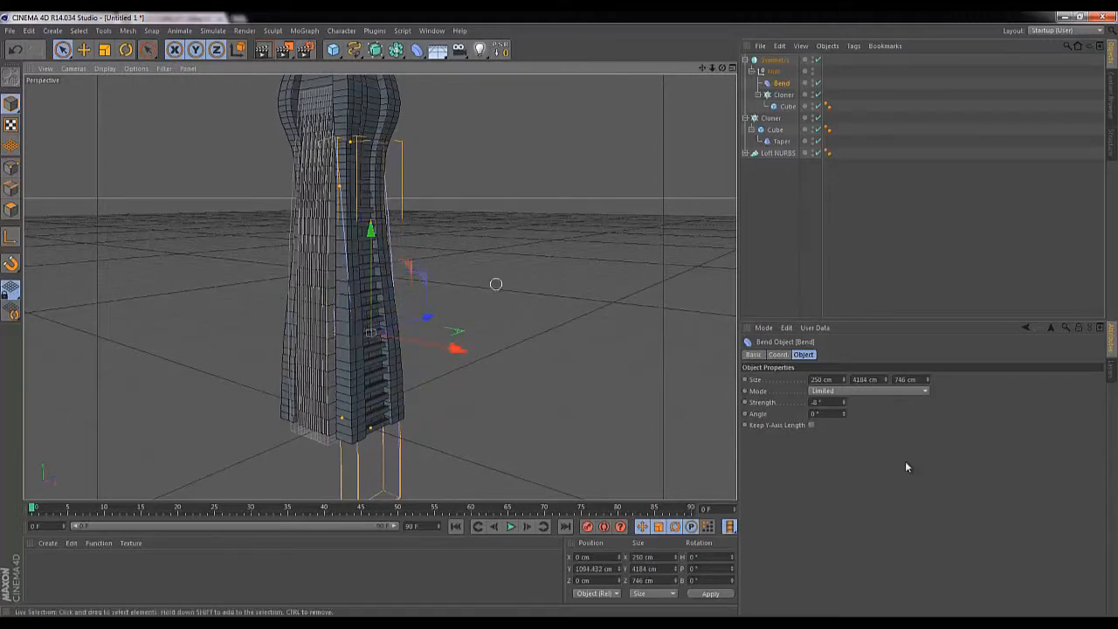
Try neighbouring Bend strengths around -8° and render the viewport to check the slabs against the tower.
left_click(826, 403)
key("Down")
key("Up")
key("Up")
key("Up")
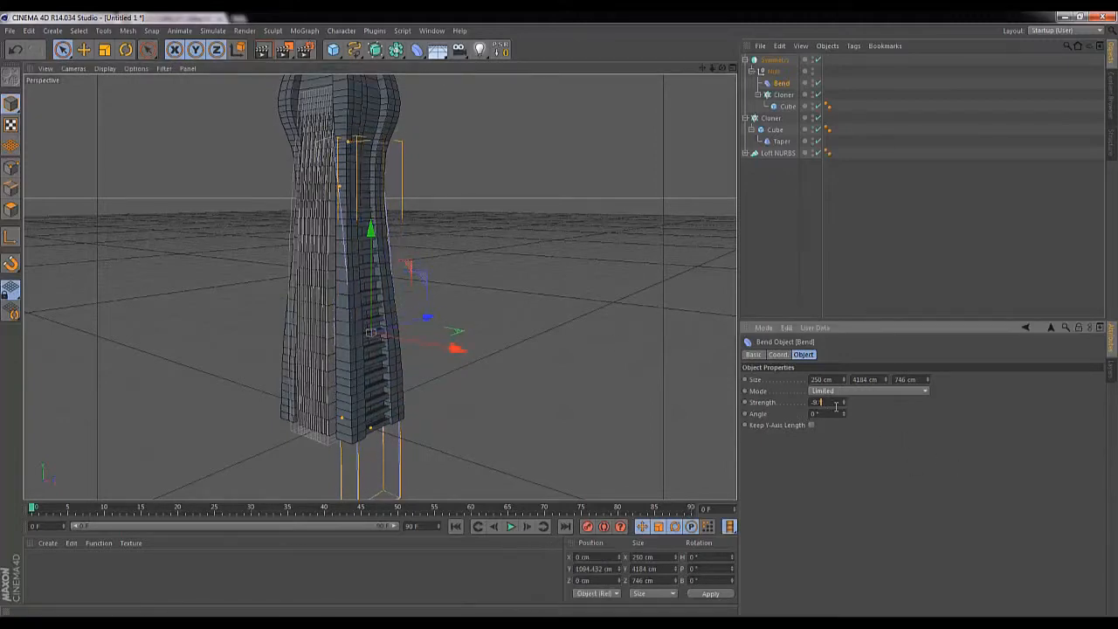
key("Down")
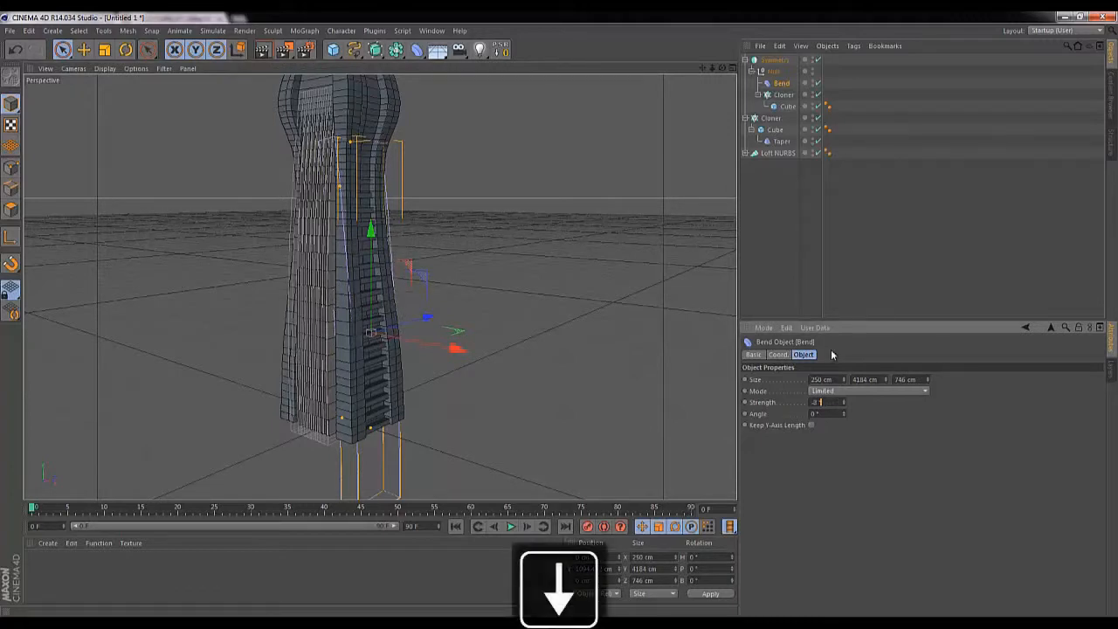
left_click_drag(722, 68, 559, 315)
key("ctrl+r")
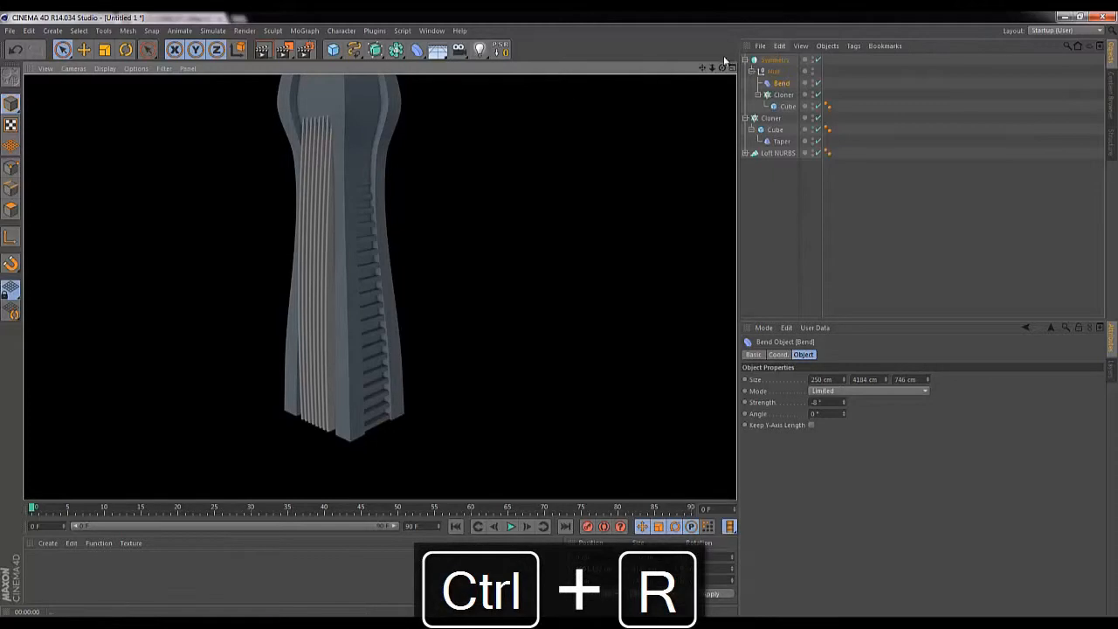
Add a cube and raise it to a Y position of about 3328 cm, at the tower's bulge.
left_click_drag(701, 68, 486, 150)
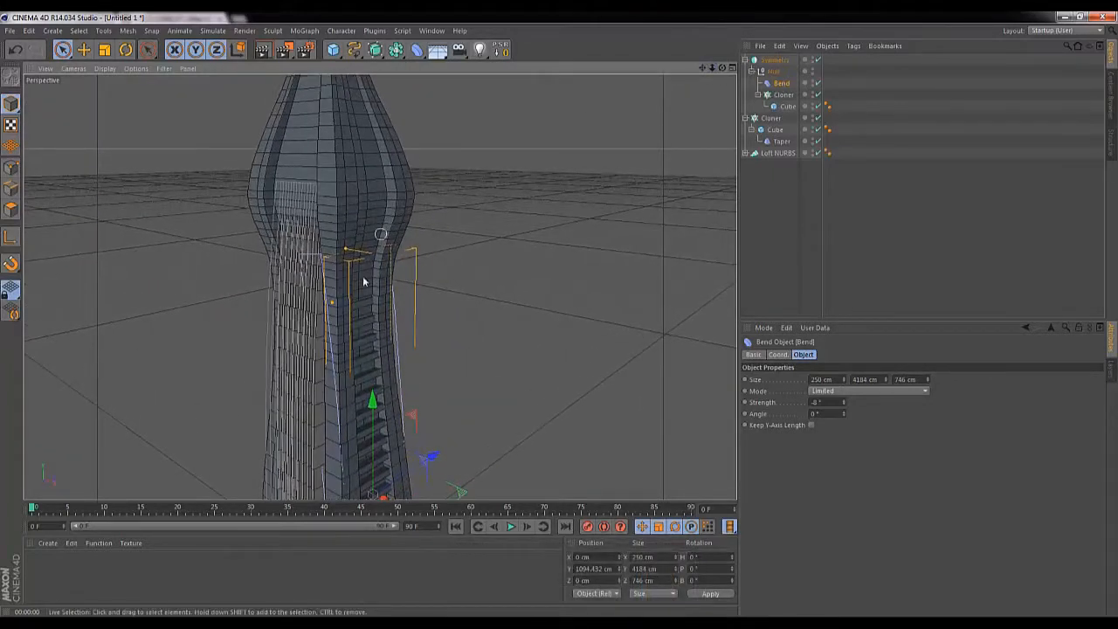
left_click(336, 52)
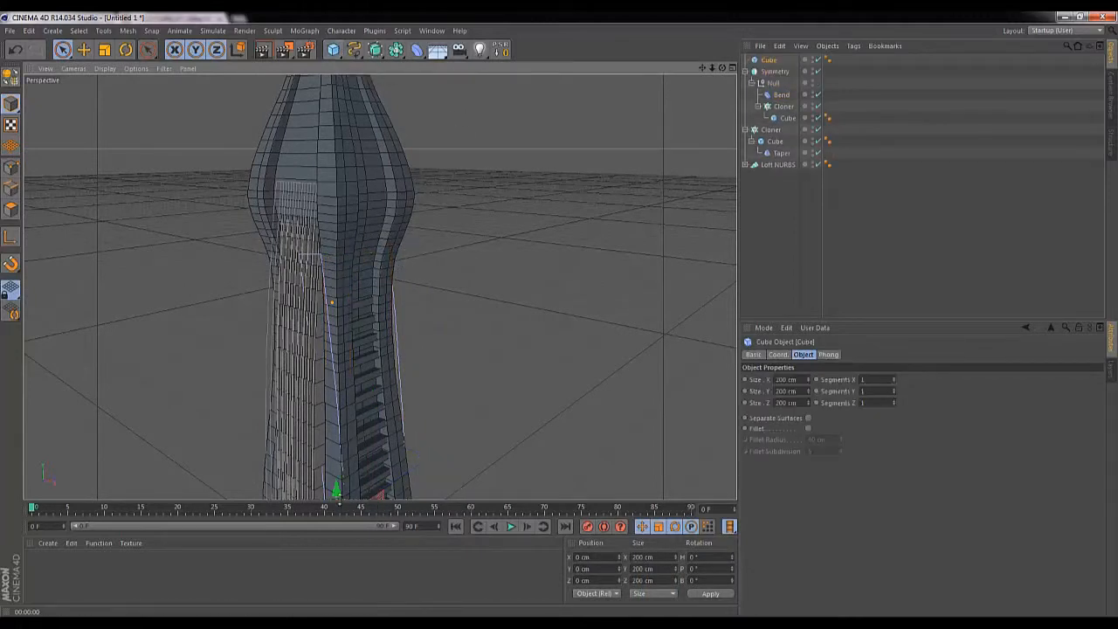
left_click_drag(336, 485, 354, 131)
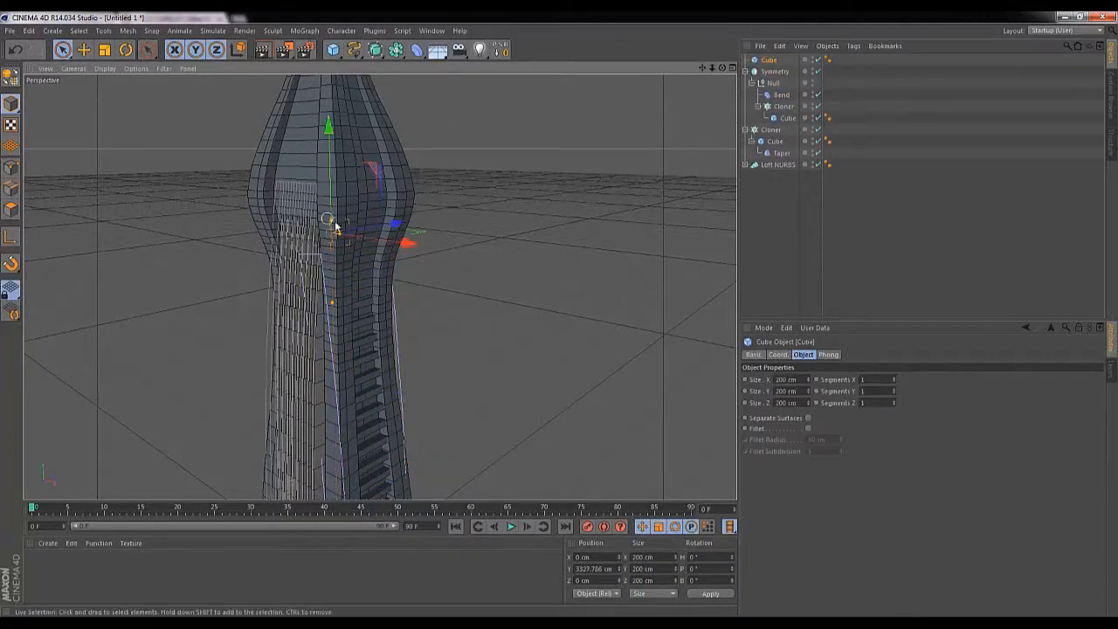
Stretch the new cube to about 931 cm in X and 964 cm in Y so it protrudes above the horizontal slabs.
left_click_drag(340, 231, 384, 252)
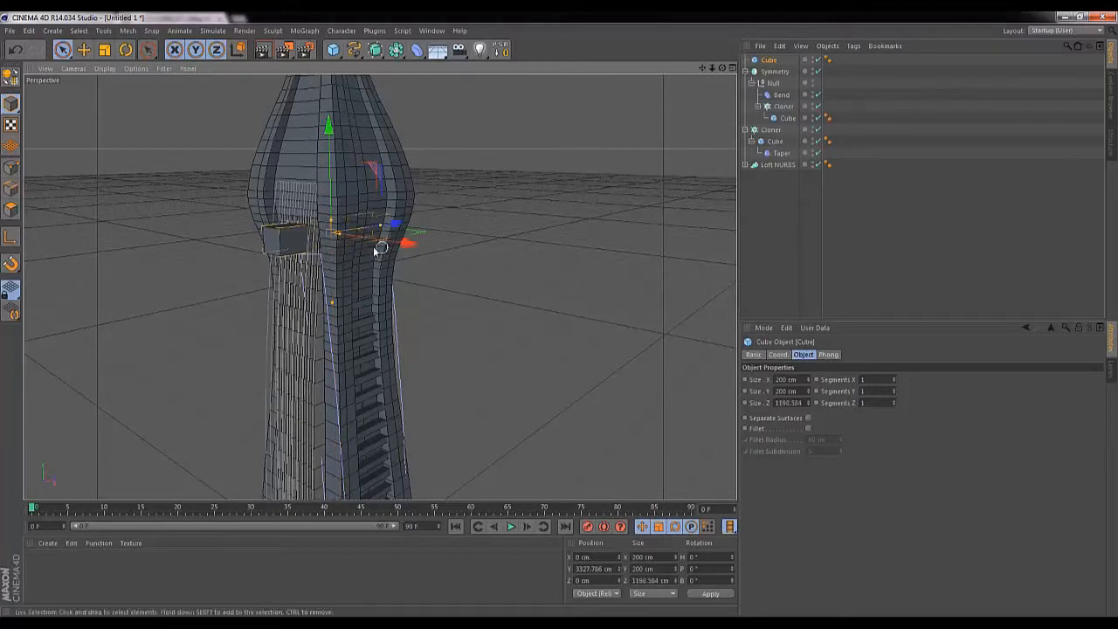
key("ctrl+z")
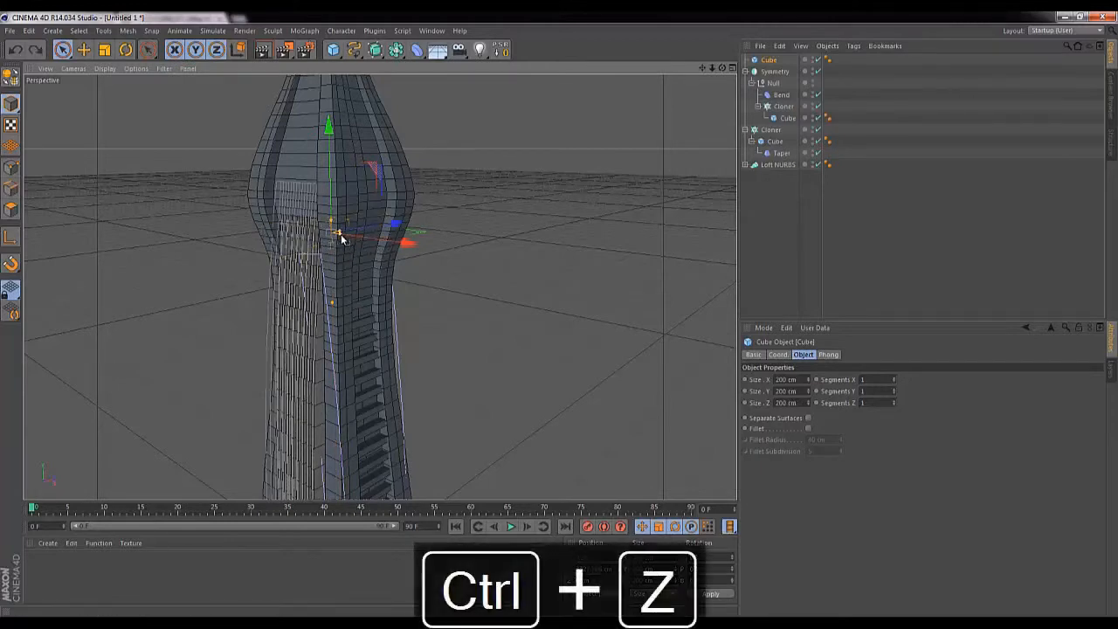
left_click_drag(340, 236, 393, 254)
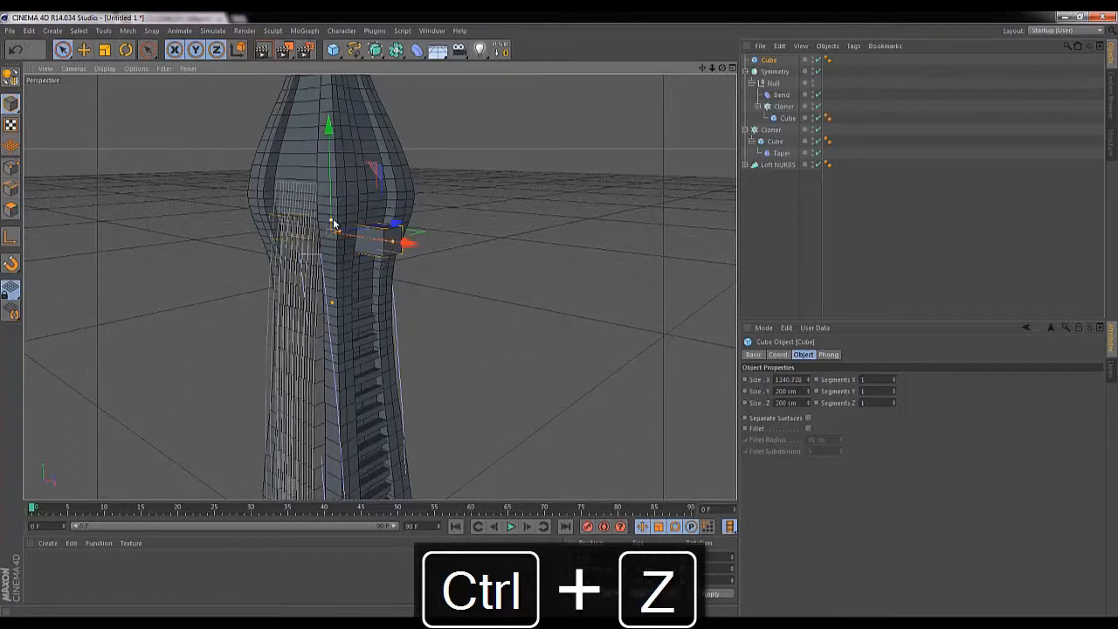
left_click_drag(332, 225, 341, 173)
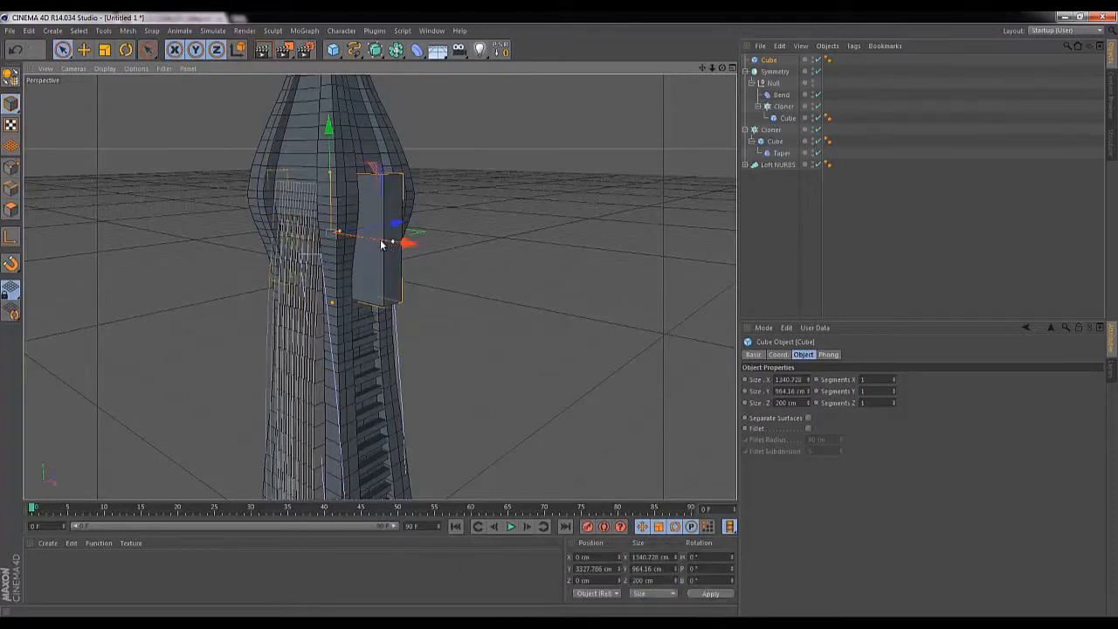
left_click_drag(382, 244, 372, 238)
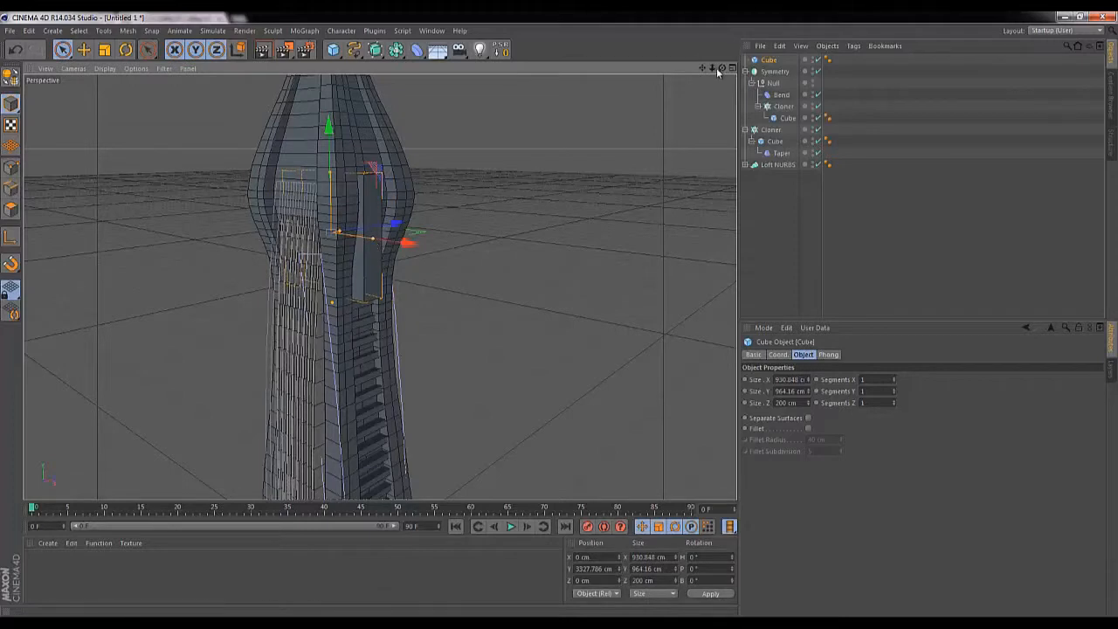
Add a Taper deformer as a child of the new cube and reset its PSR.
left_click_drag(720, 68, 558, 314)
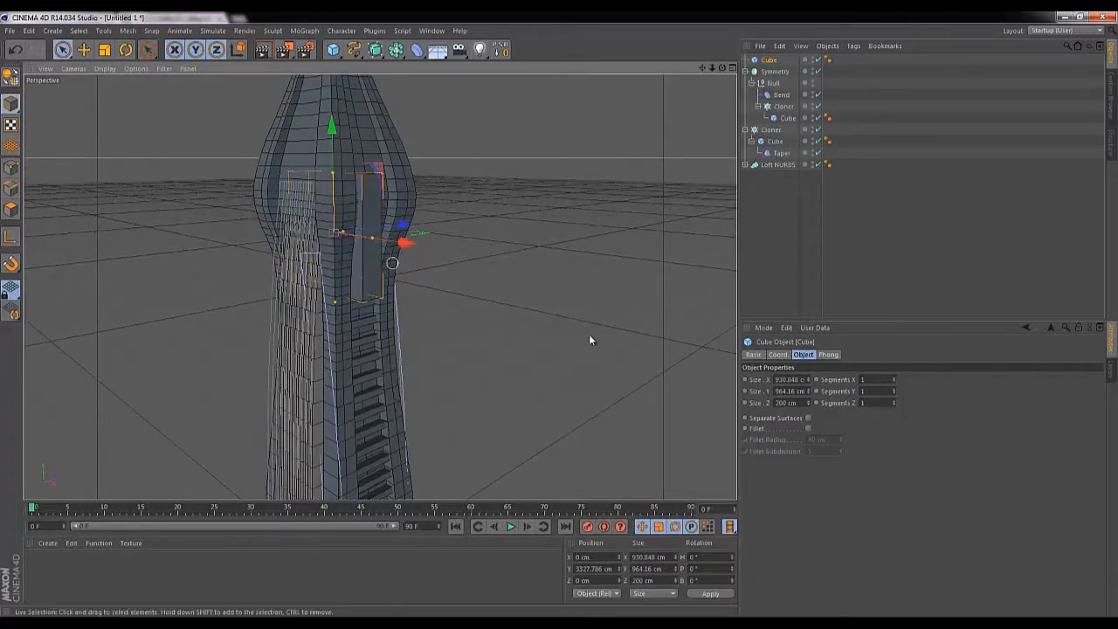
left_click(417, 50)
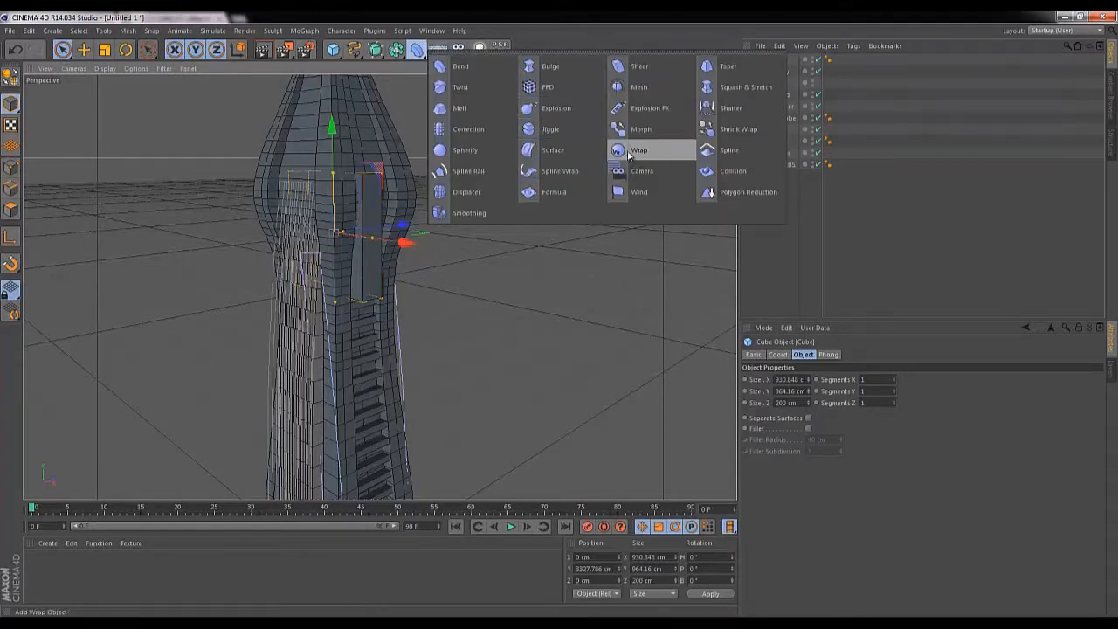
left_click(742, 68)
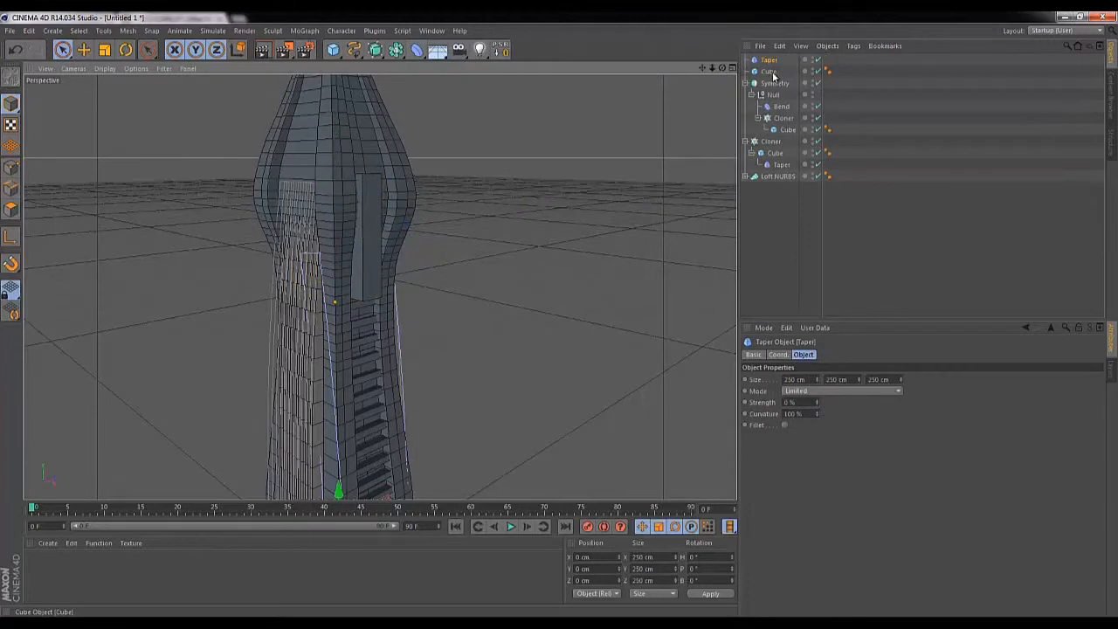
left_click_drag(771, 65, 772, 75)
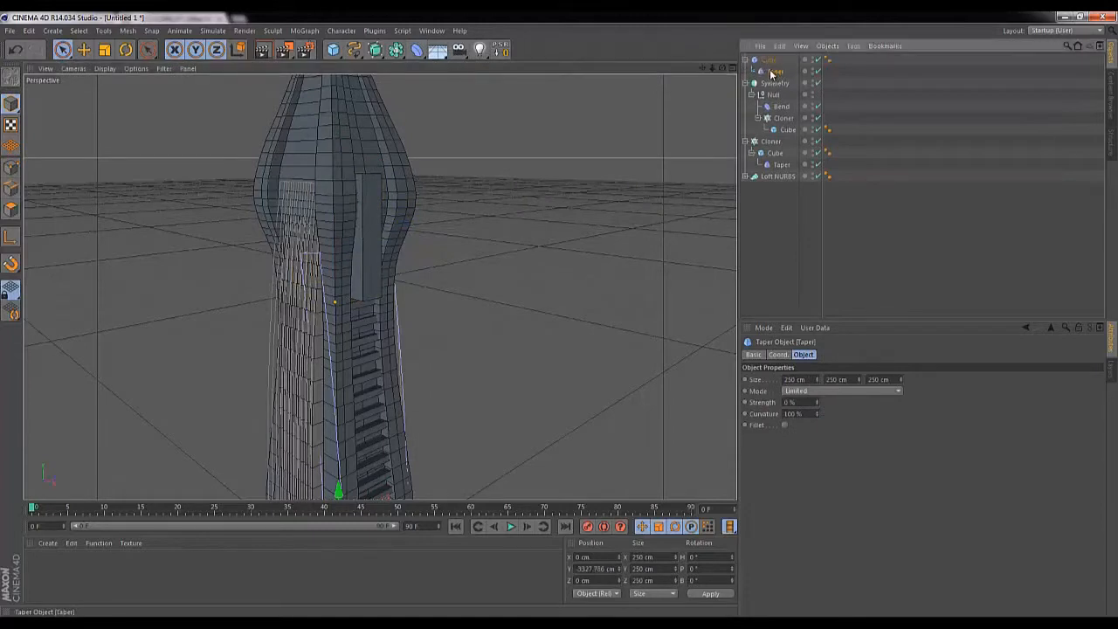
left_click(500, 50)
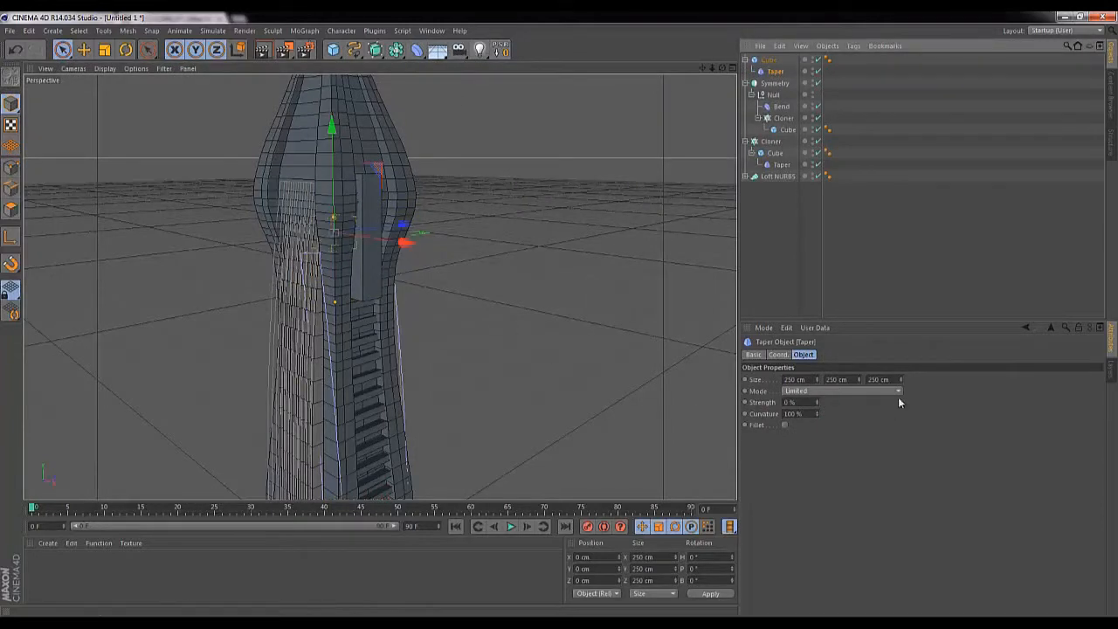
Size the Taper deformer to 1134 × 1023 × 243 cm with 19% strength, 546% curvature and Fillet off.
left_click_drag(858, 379, 901, 380)
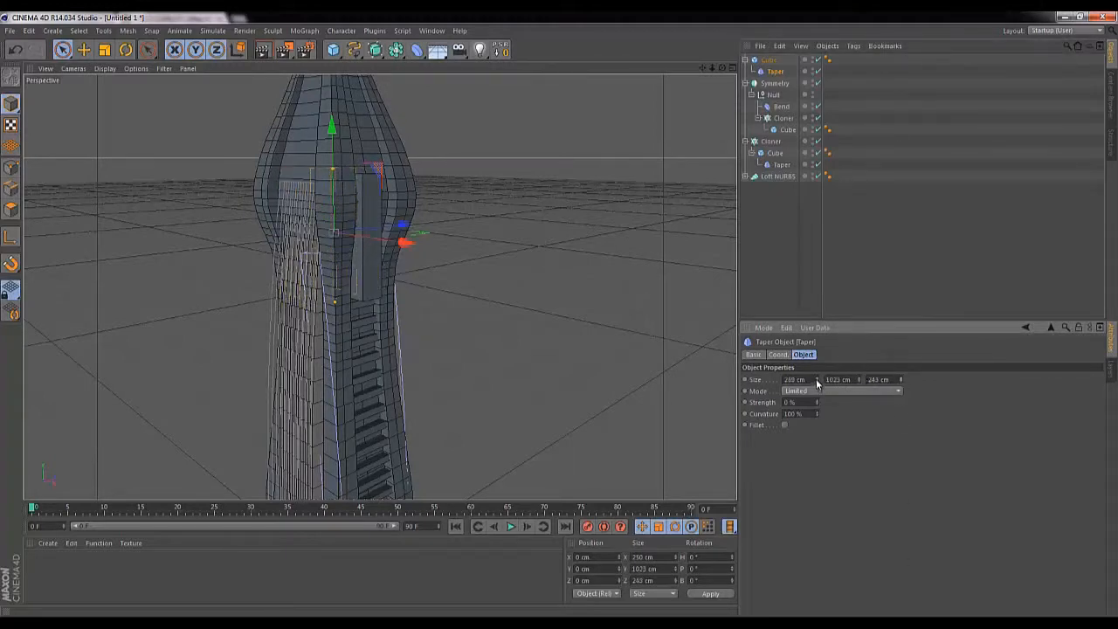
left_click_drag(816, 381, 815, 419)
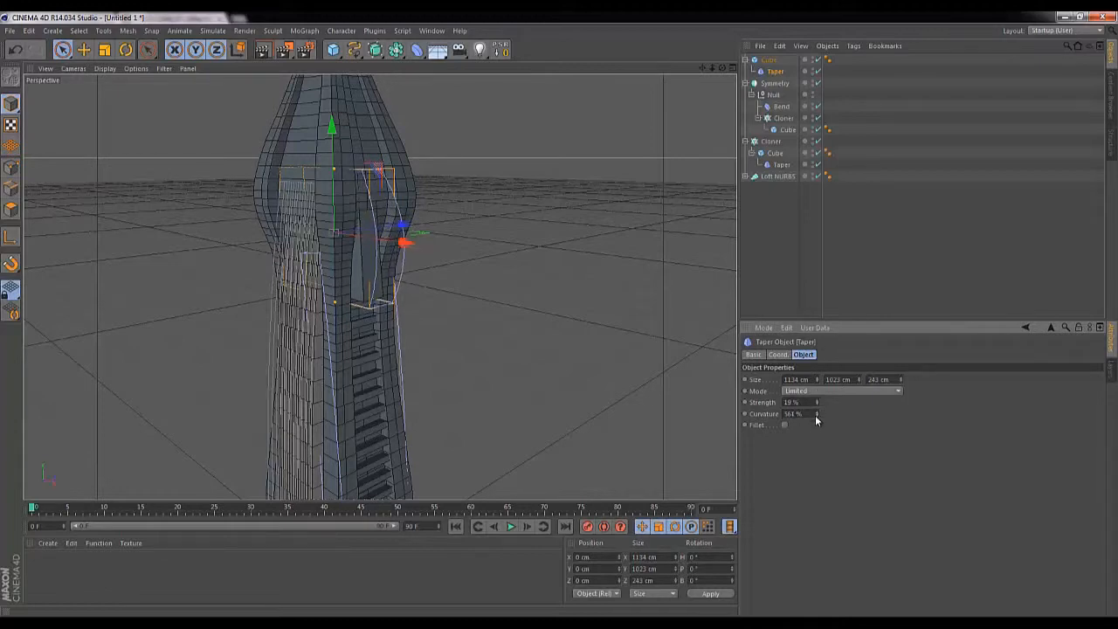
left_click(783, 425)
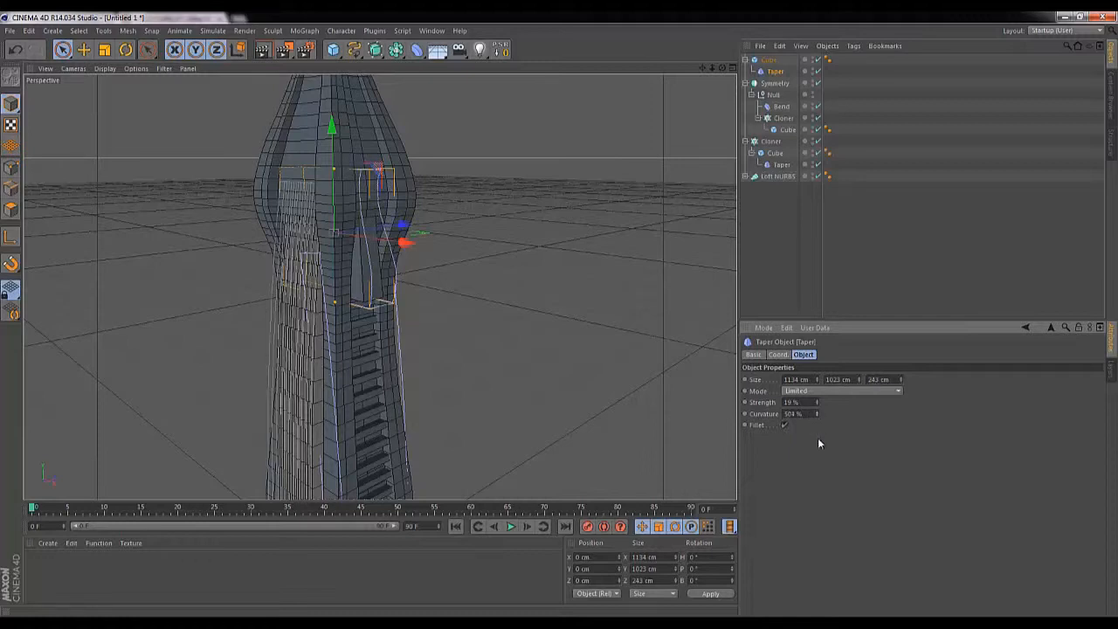
mouse_move(818, 444)
left_mouse_down()
mouse_move(830, 507)
mouse_move(824, 242)
mouse_move(815, 440)
left_mouse_up()
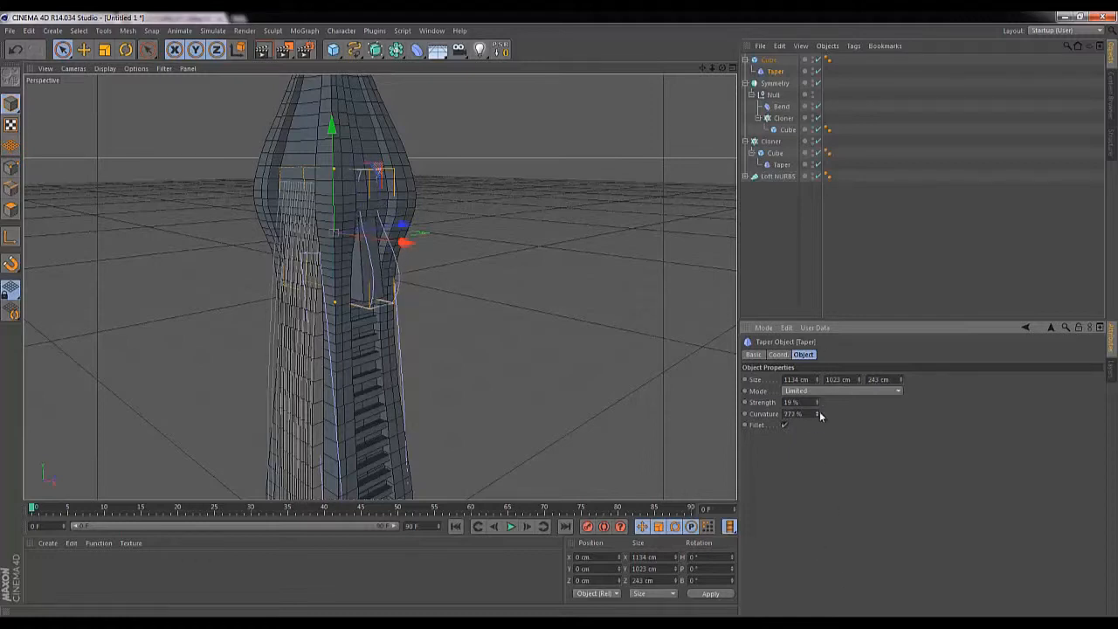
left_click(782, 426)
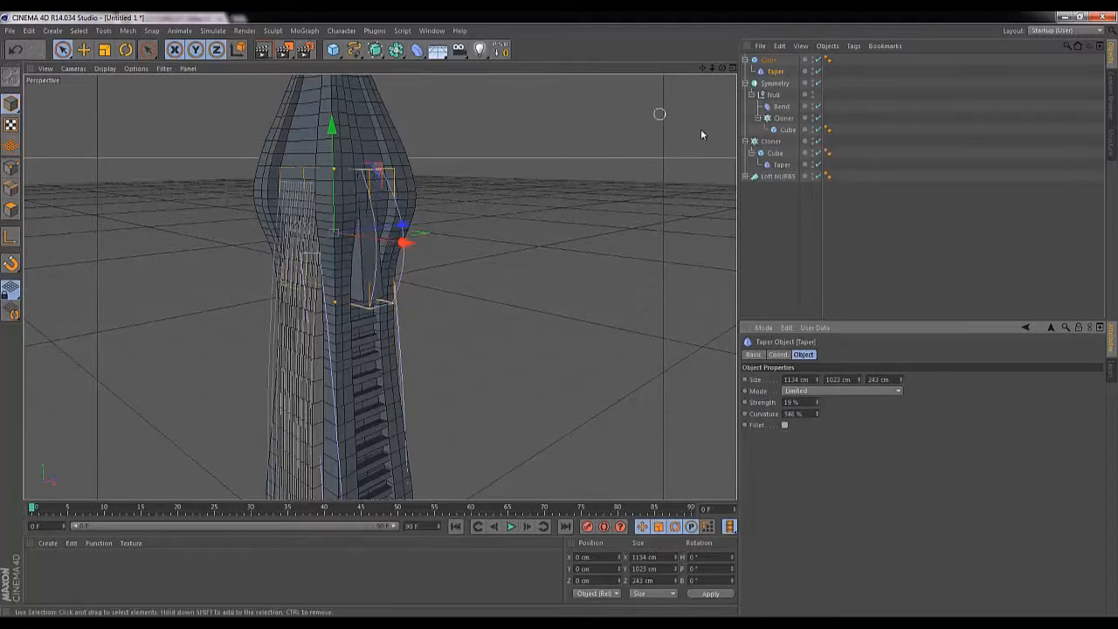
Rotate the tapered cube to a pitch of 180°.
left_click(769, 61)
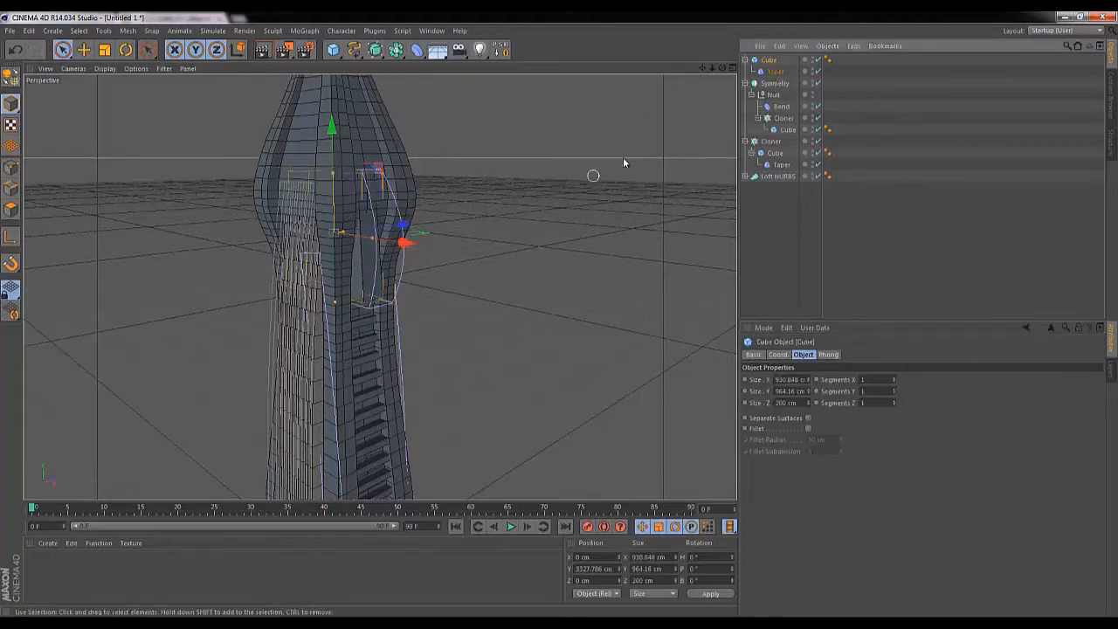
key("r")
left_click_drag(304, 194, 417, 347)
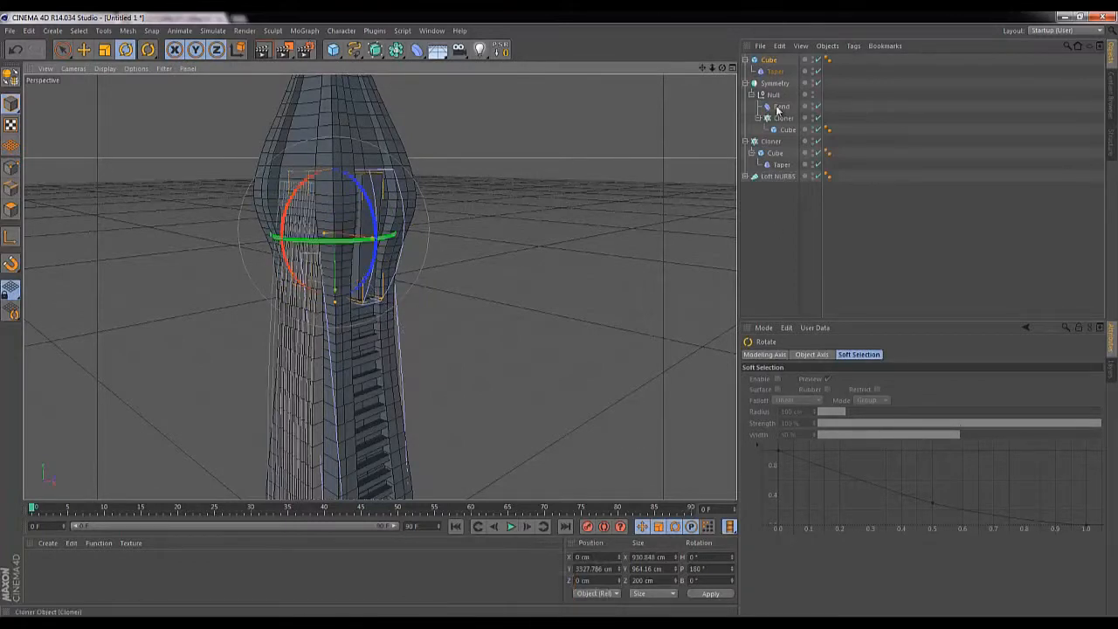
Increase the strength of the new cube's Taper deformer to 39%.
left_click(773, 71)
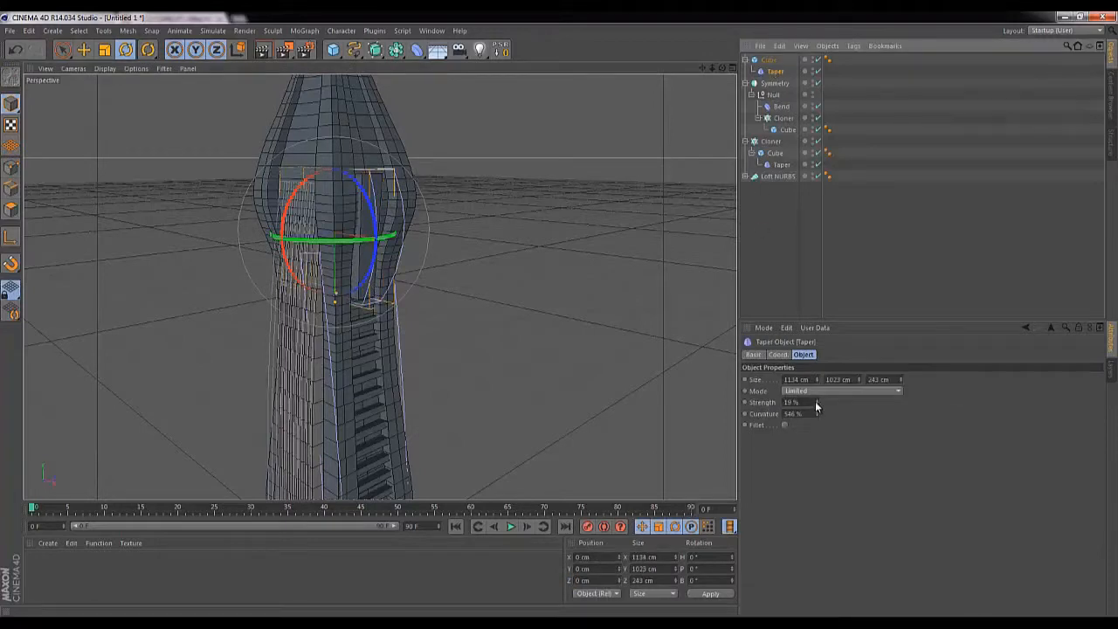
left_click_drag(815, 406, 816, 407)
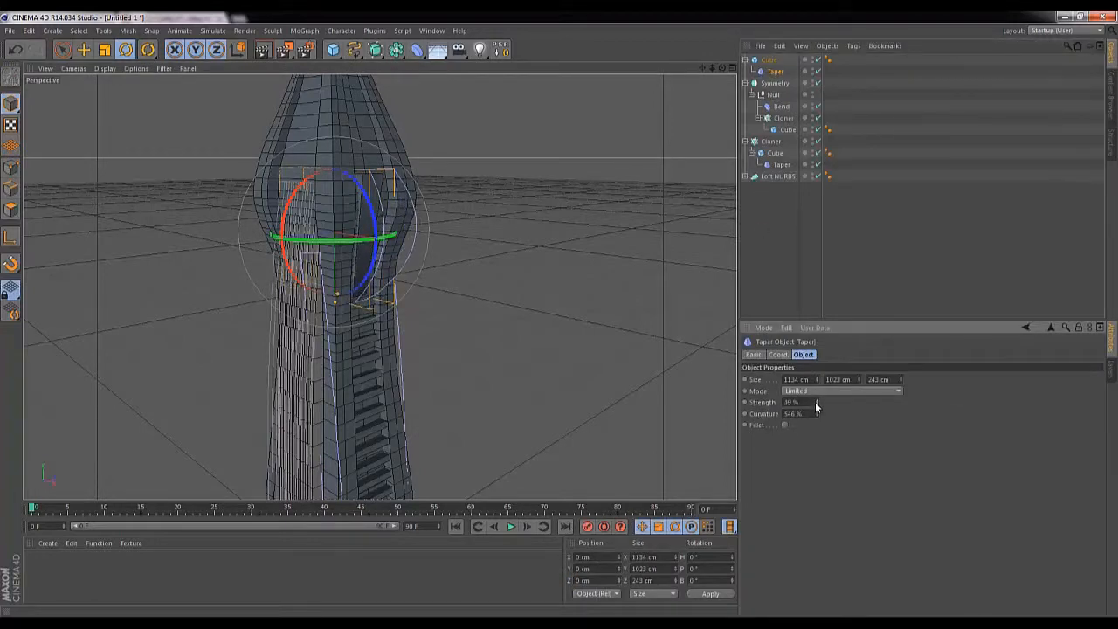
key("space")
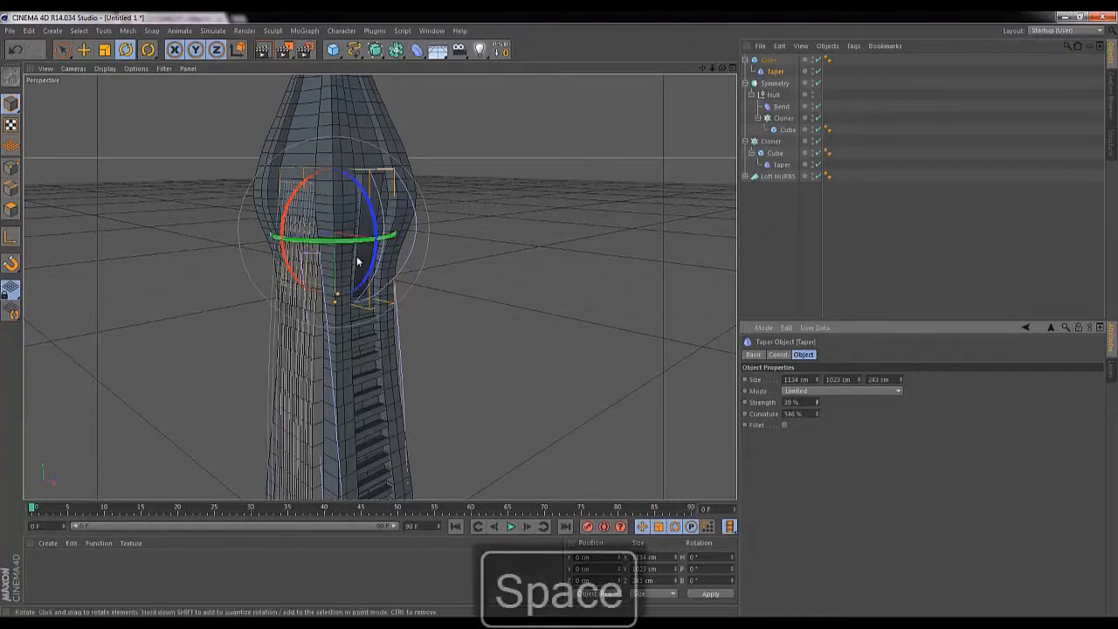
left_click(62, 50)
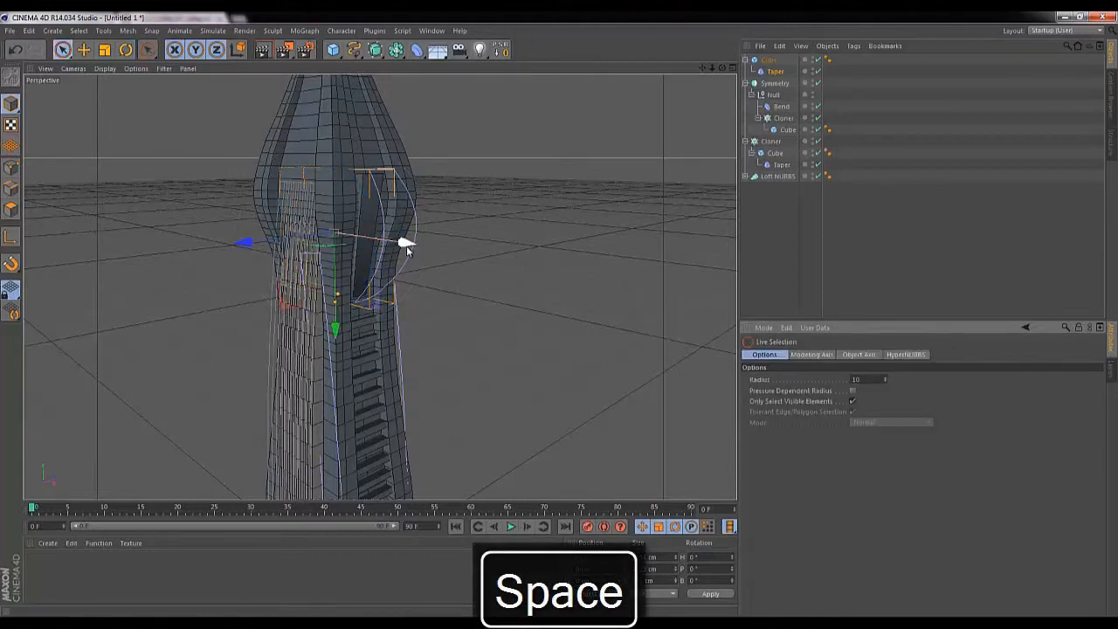
mouse_move(404, 245)
left_mouse_down()
mouse_move(424, 245)
mouse_move(412, 242)
left_mouse_up()
key("ctrl+z")
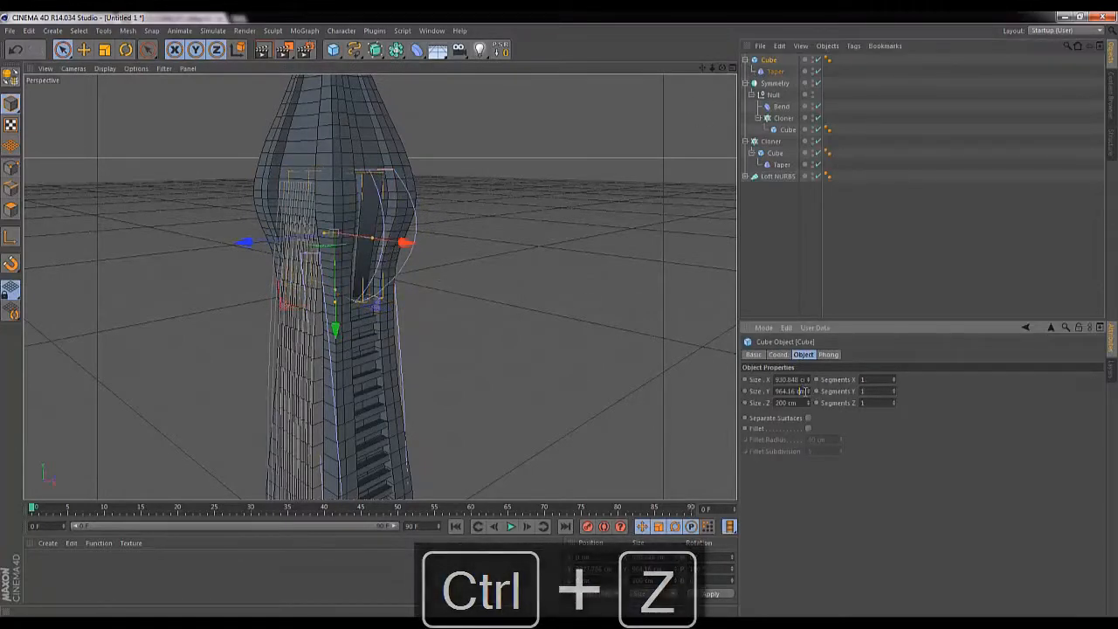
Resize the tapered cube to about 1098 × 824 × 160 cm and raise its Y segments so it follows the curve.
mouse_move(810, 391)
left_mouse_down()
mouse_move(811, 426)
mouse_move(811, 383)
left_mouse_up()
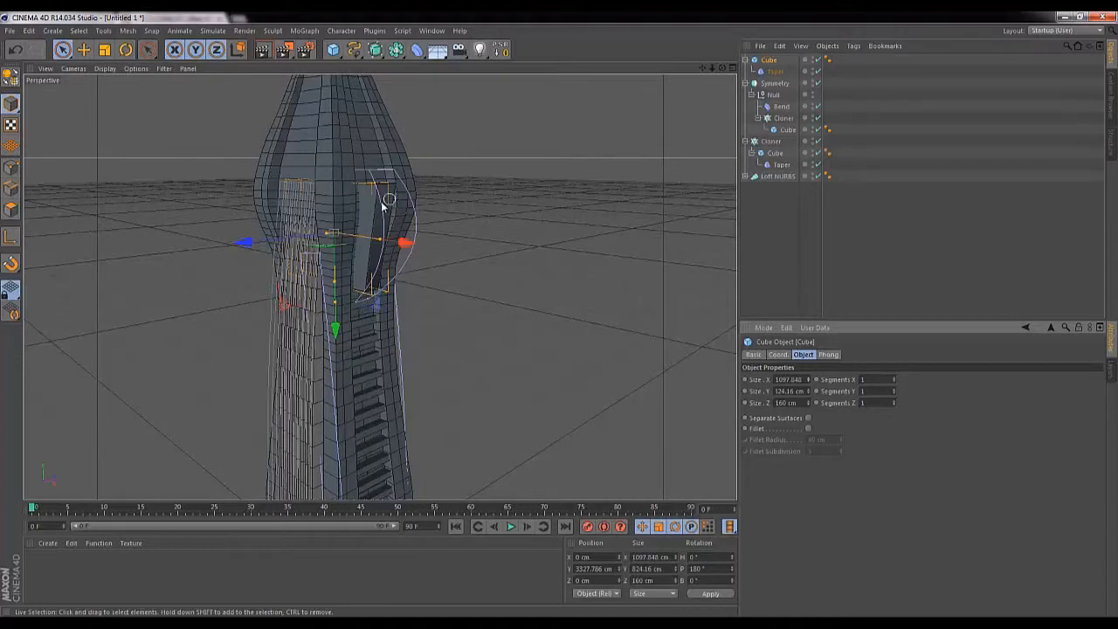
key("Up")
key("Up")
key("Up")
key("Up")
key("Up")
key("Up")
key("Up")
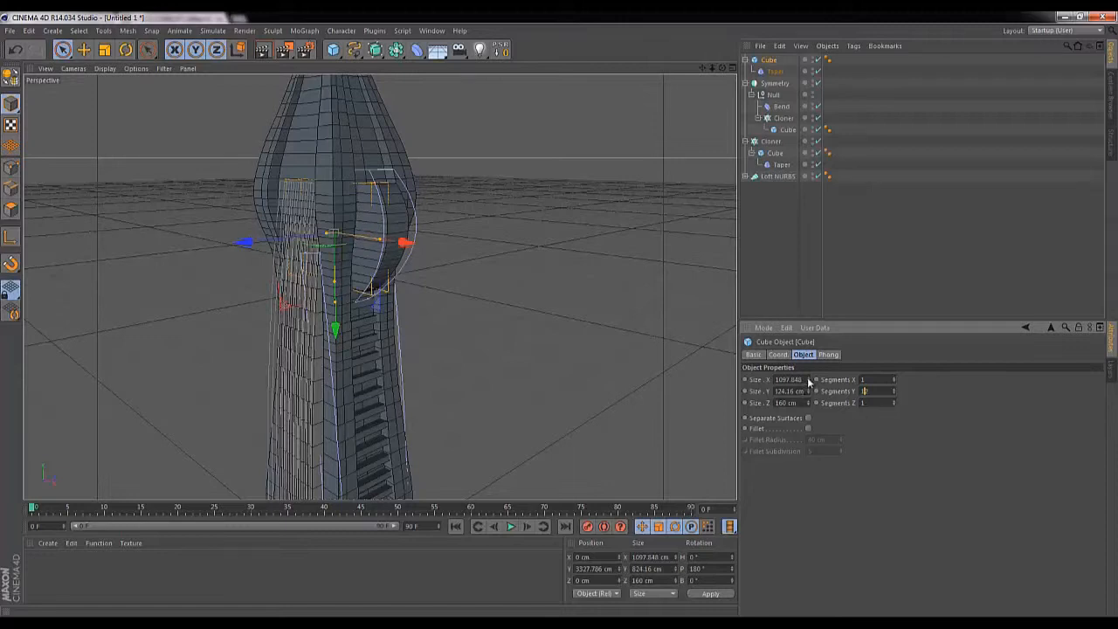
Reduce the Taper deformer's curvature, set the tapered cube's X size to about 890 cm, and test-render the view.
mouse_move(808, 382)
left_mouse_down()
mouse_move(814, 399)
mouse_move(808, 382)
left_mouse_up()
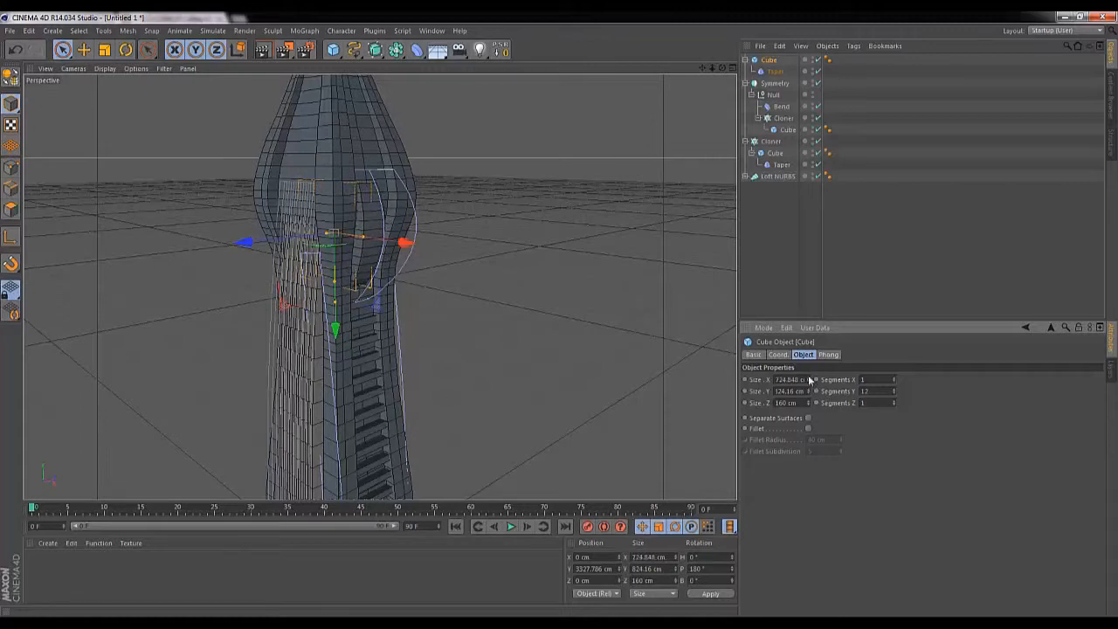
left_click(775, 70)
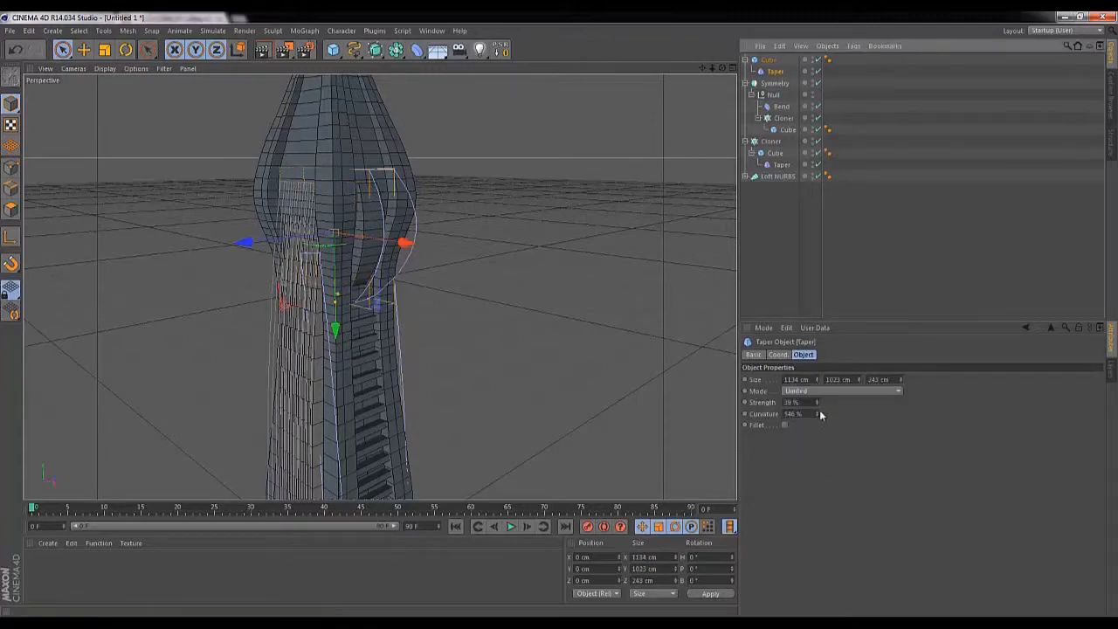
mouse_move(819, 414)
left_mouse_down()
mouse_move(816, 451)
mouse_move(816, 417)
left_mouse_up()
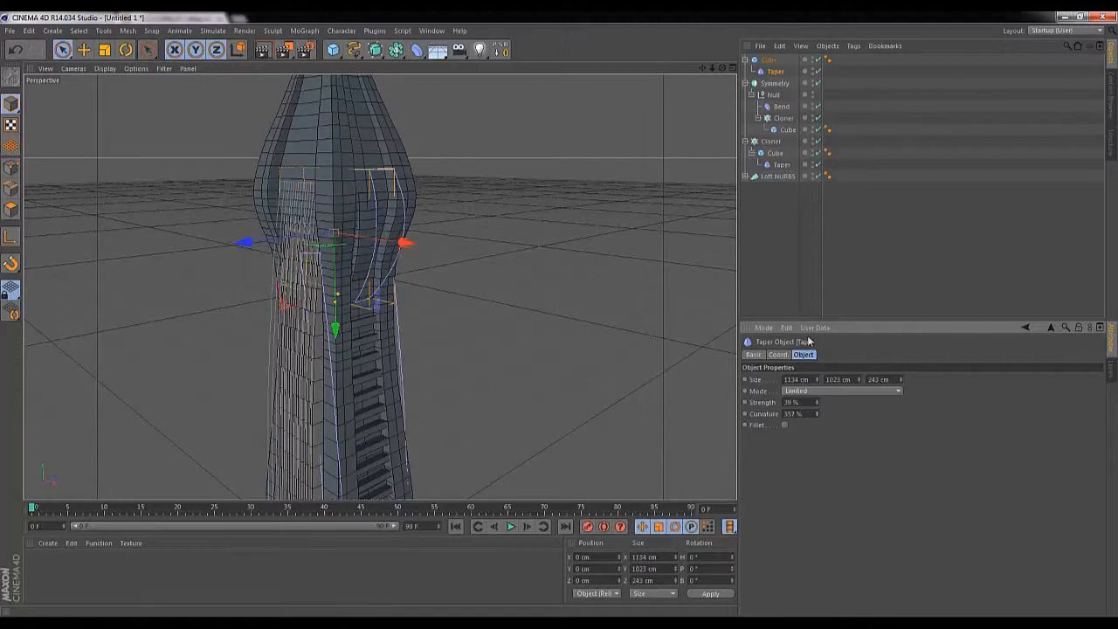
left_click(768, 59)
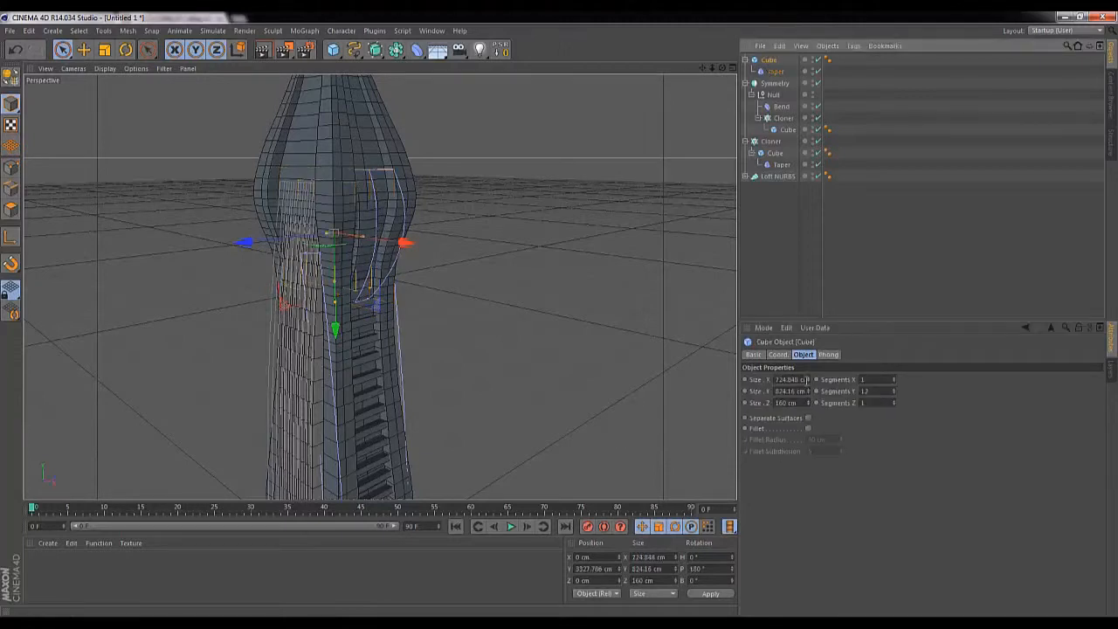
left_click_drag(812, 384, 808, 384)
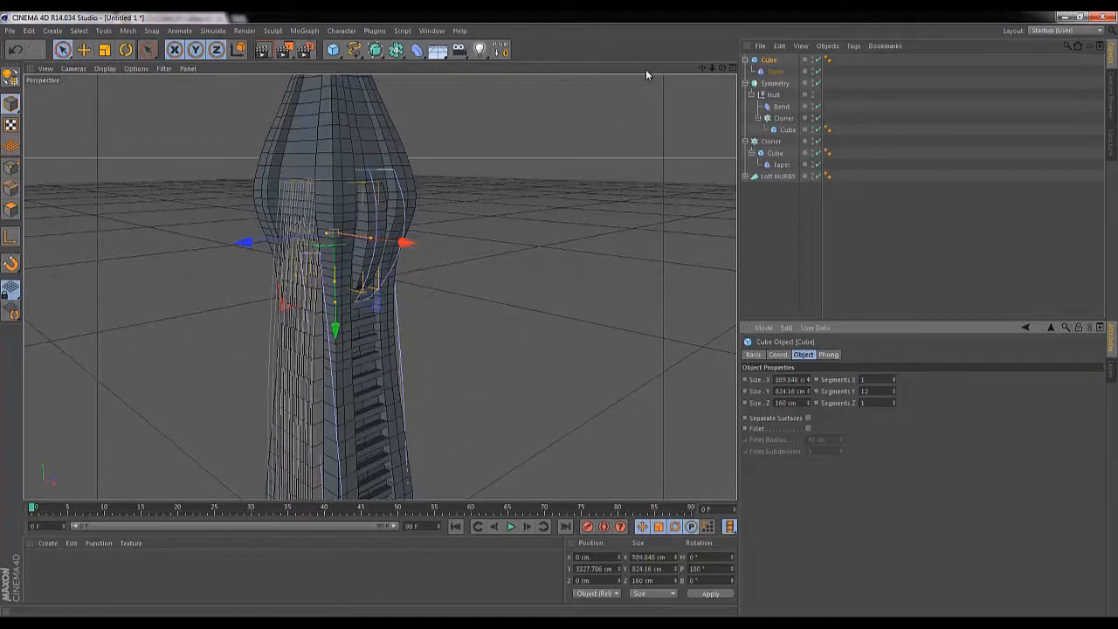
key("ctrl+r")
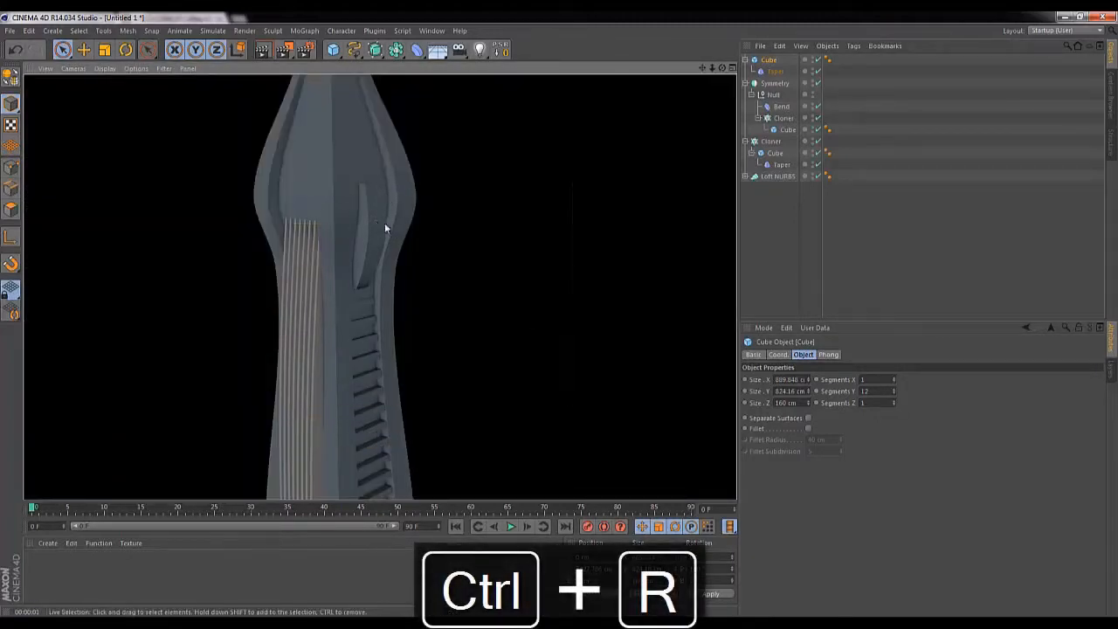
Shorten the tapered cube to about 532 cm in Y and lower it to a Y position of about 3274 cm.
left_click(769, 61)
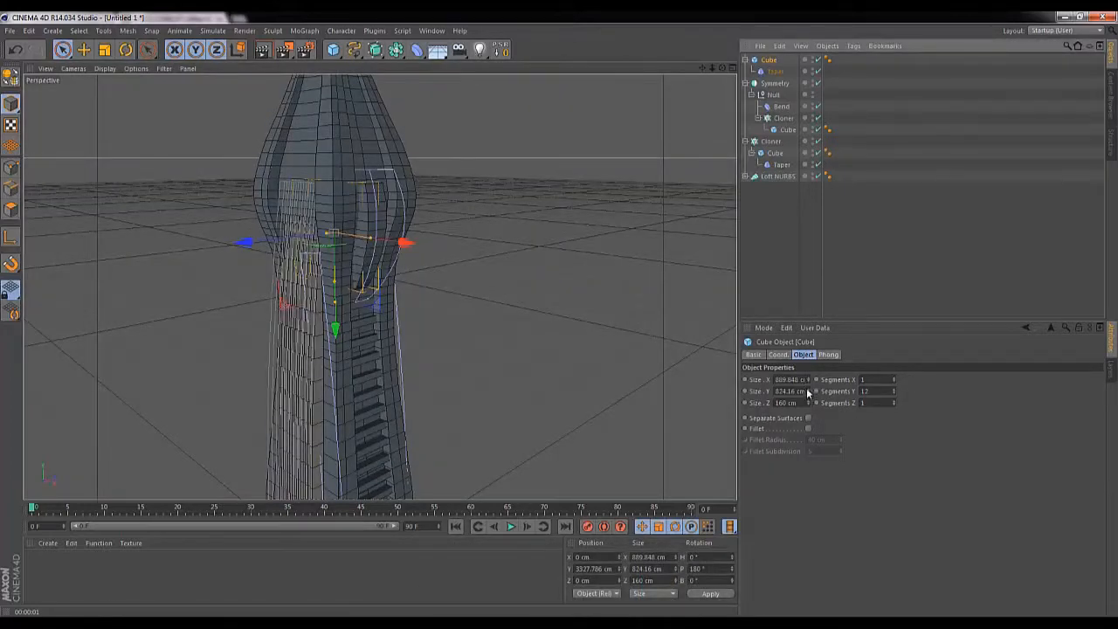
left_click_drag(808, 392, 808, 437)
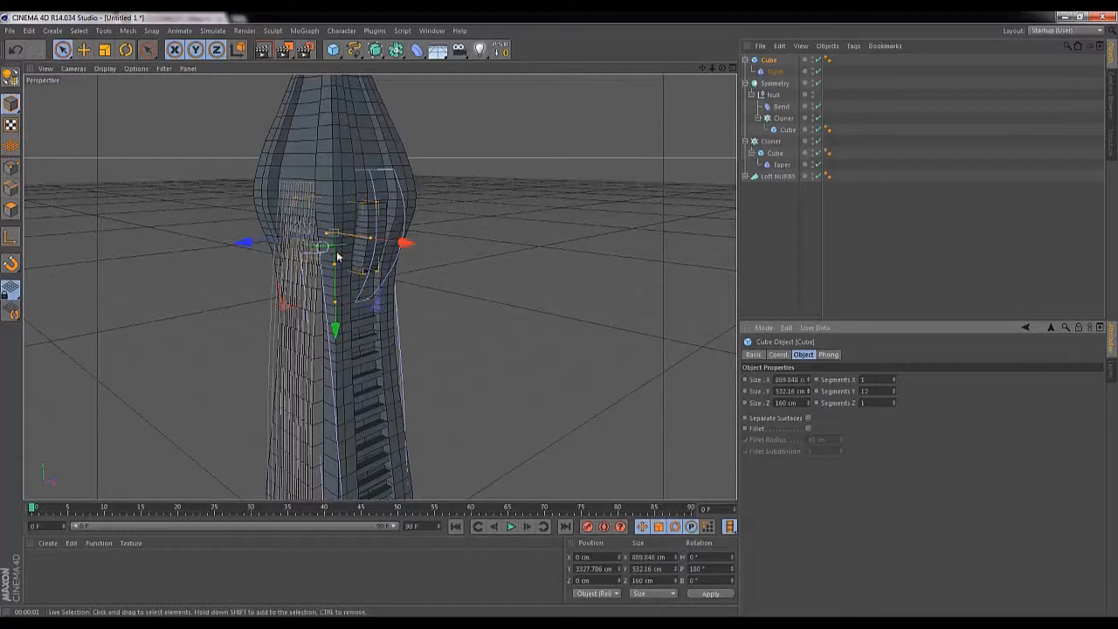
left_click_drag(337, 334, 335, 342)
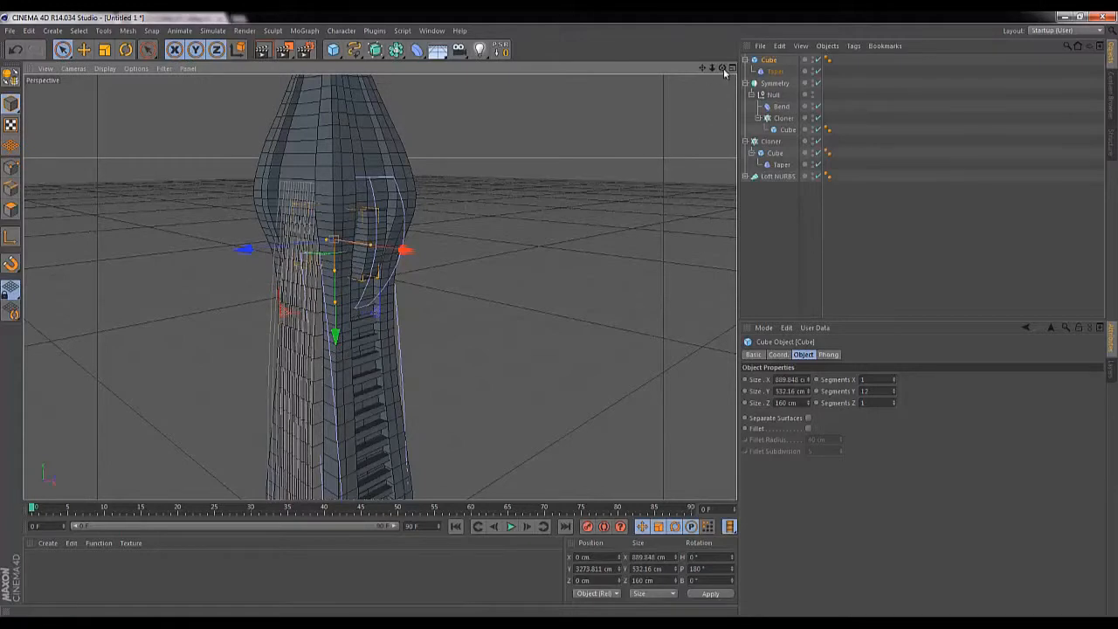
Add a rectangle spline, raise it to a Y position of about 3741 cm at the bulge, and set its plane to XZ.
left_click_drag(723, 69, 559, 319)
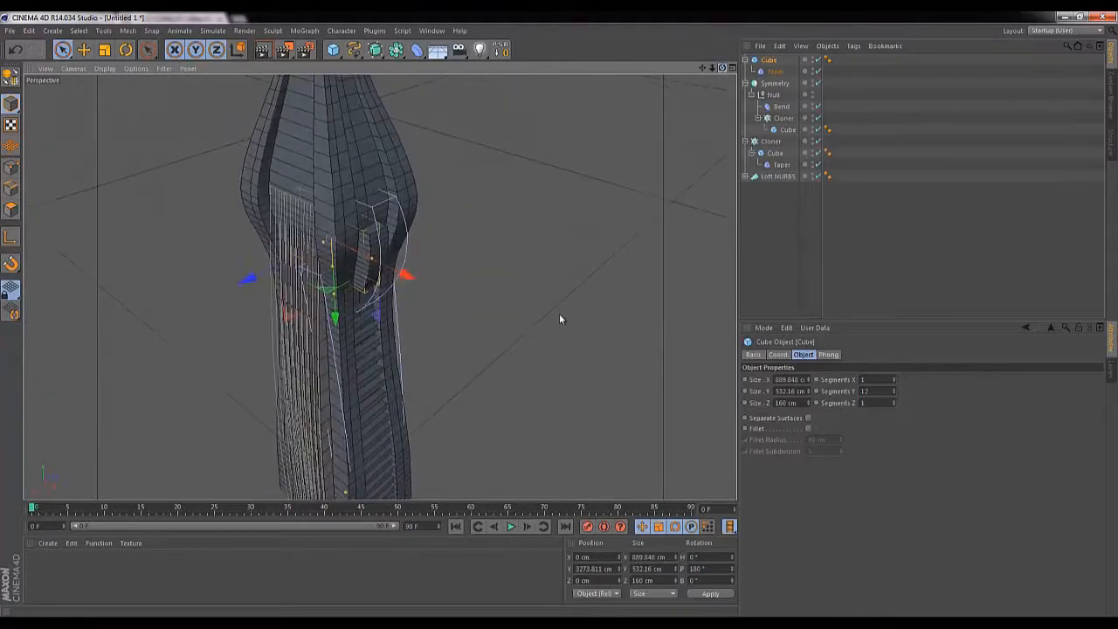
left_click_drag(702, 68, 563, 319)
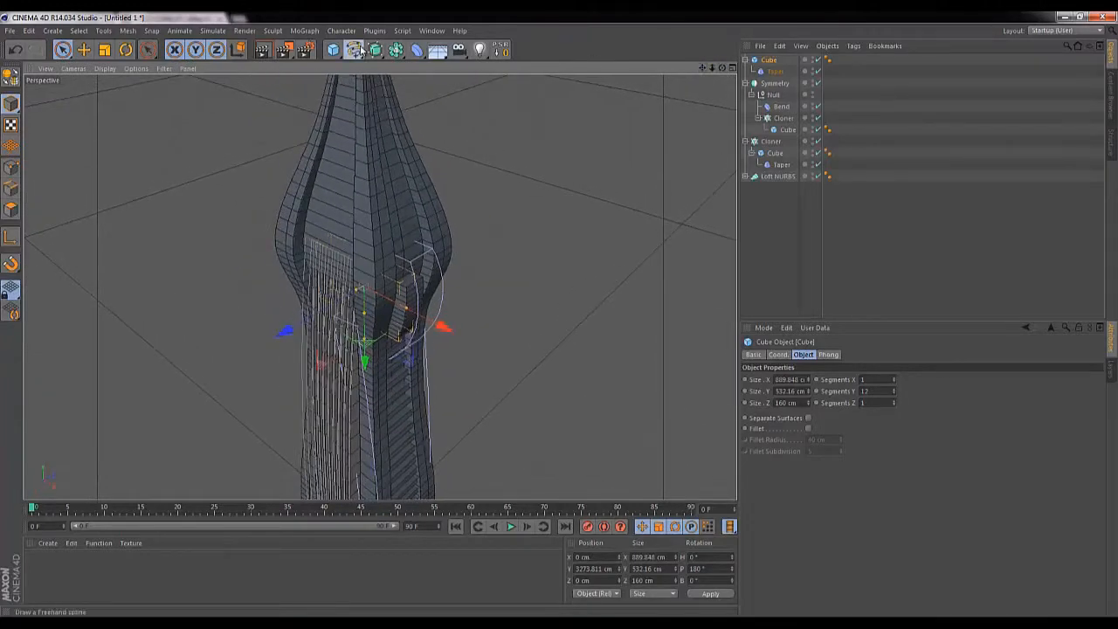
left_click(358, 51)
left_click(467, 129)
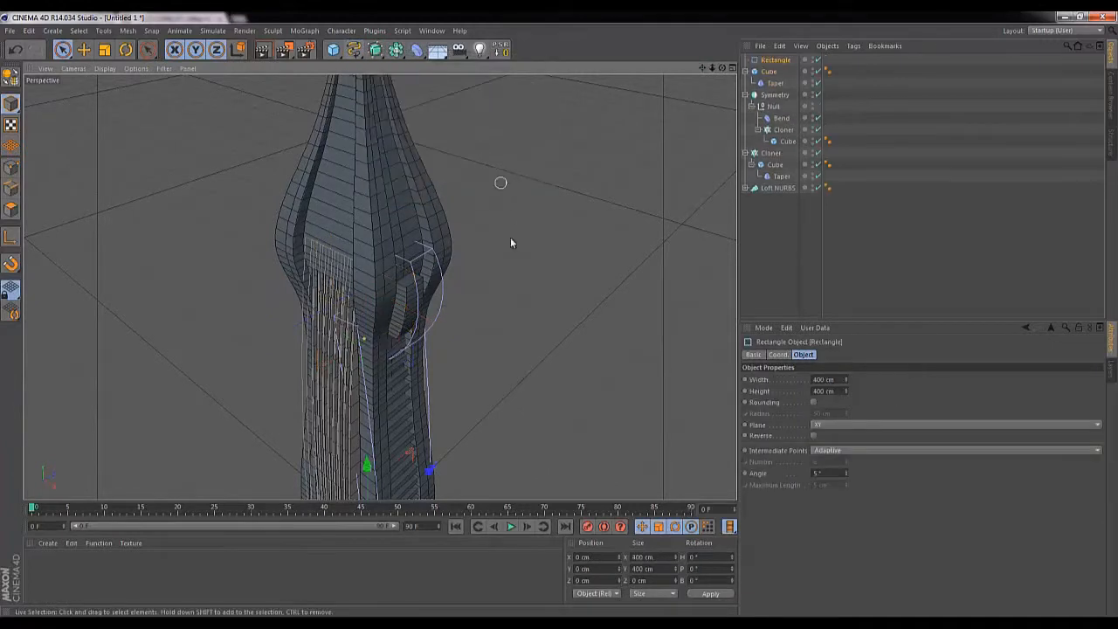
left_click_drag(363, 470, 358, 143)
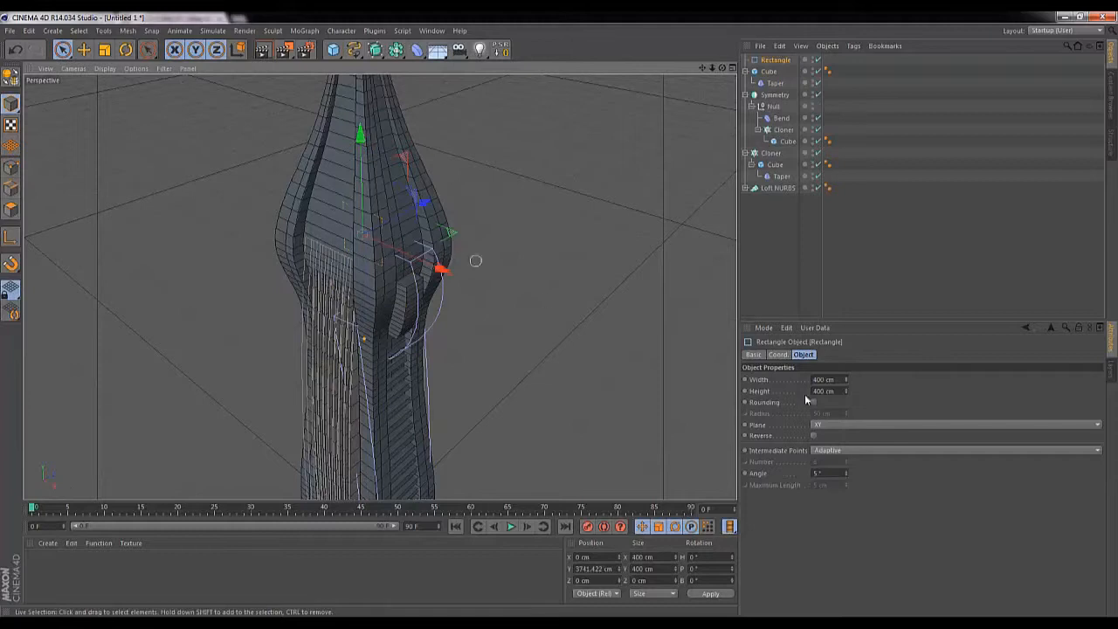
left_click(823, 425)
left_click(824, 458)
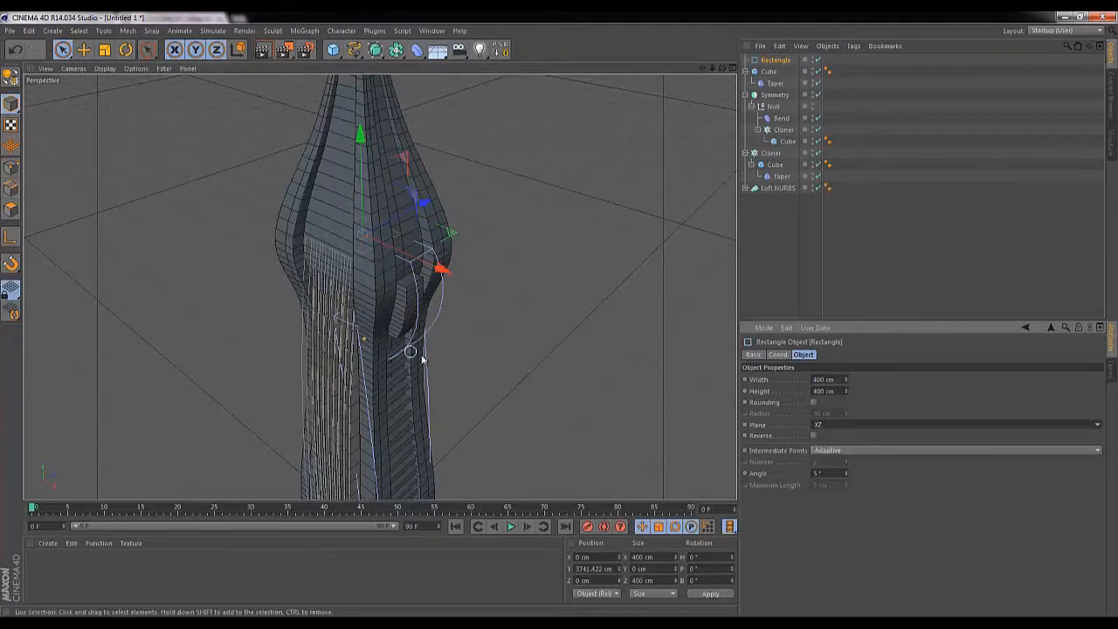
Scale the rectangle to about 1218 × 1218 cm and round its corners with a 50 cm radius.
key("t")
mouse_move(543, 309)
left_mouse_down()
mouse_move(578, 317)
mouse_move(559, 319)
left_mouse_up()
left_click(776, 60)
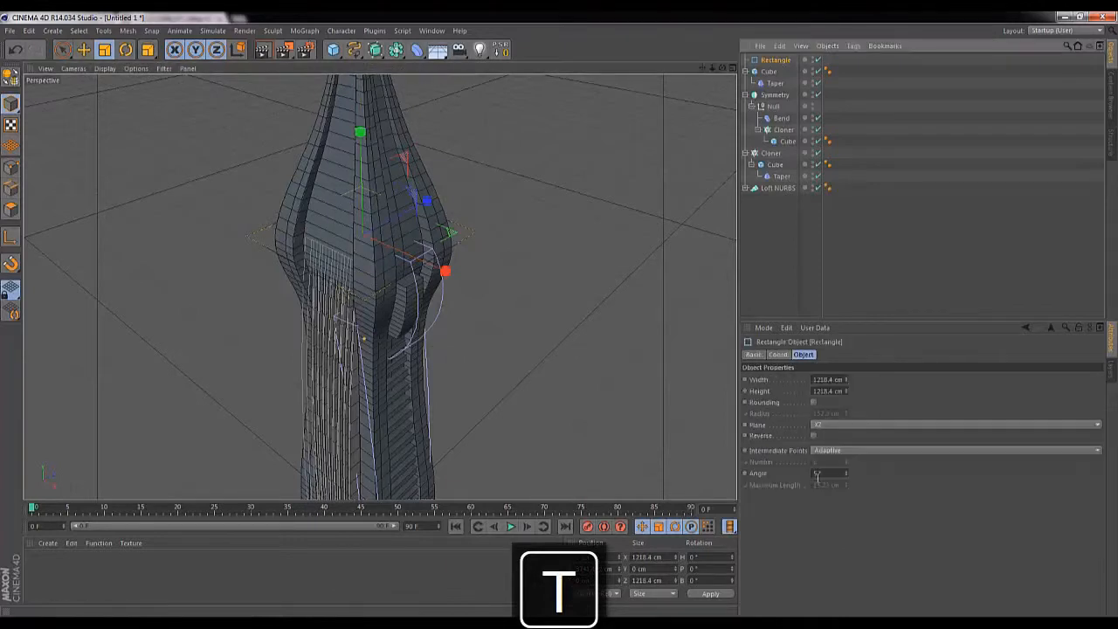
left_click(813, 401)
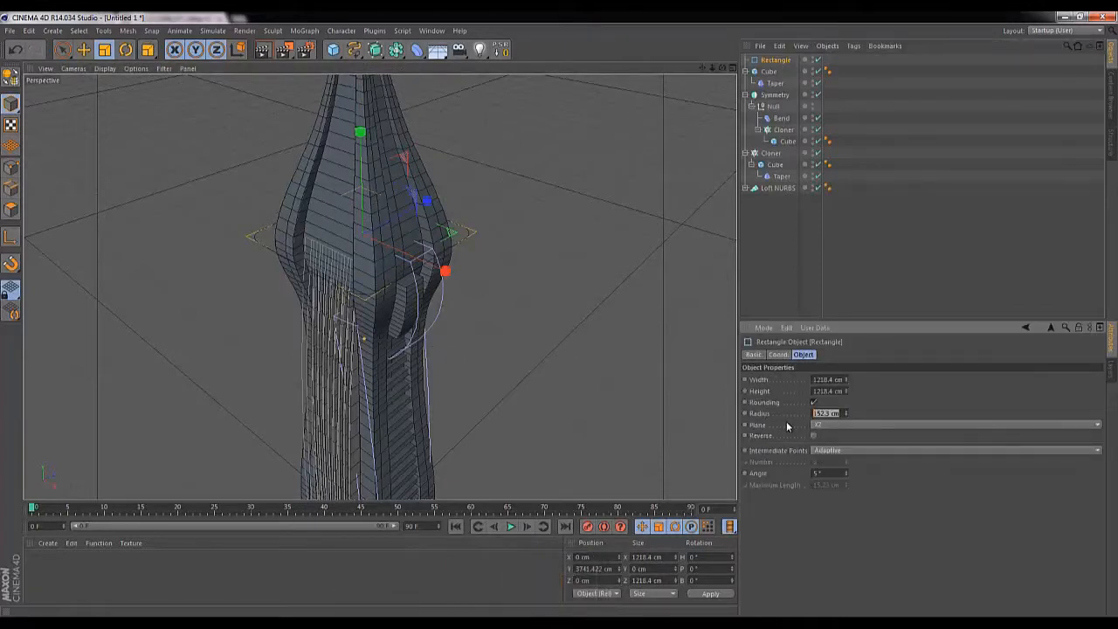
type("50")
key("Return")
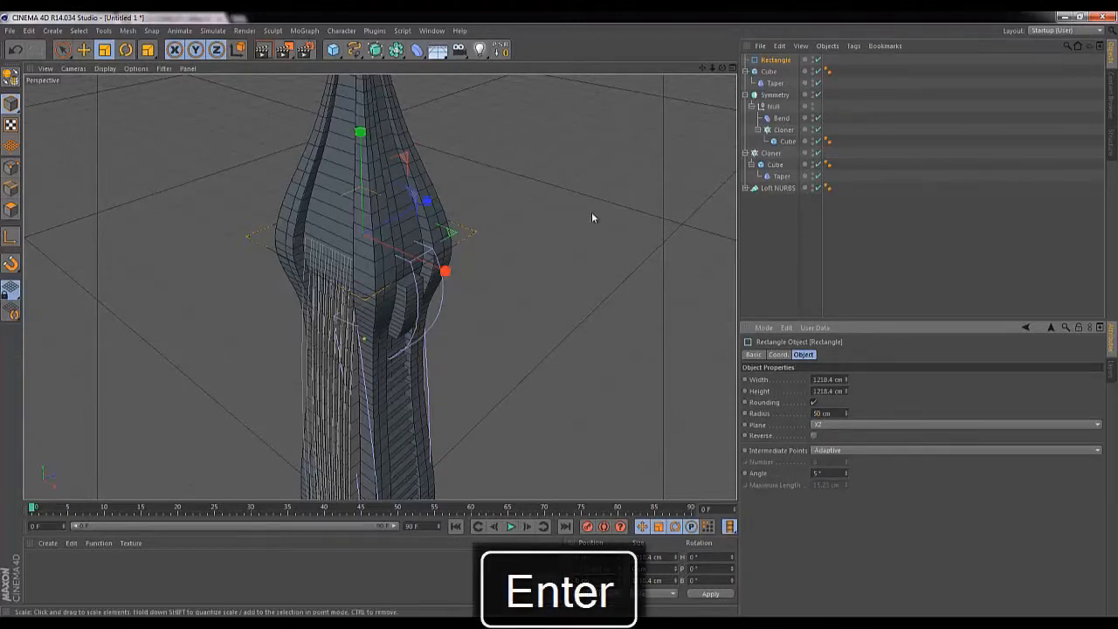
Put the rectangle in an Extrude NURBS with its movement set to 0, 50 and 0 cm.
left_click(376, 49)
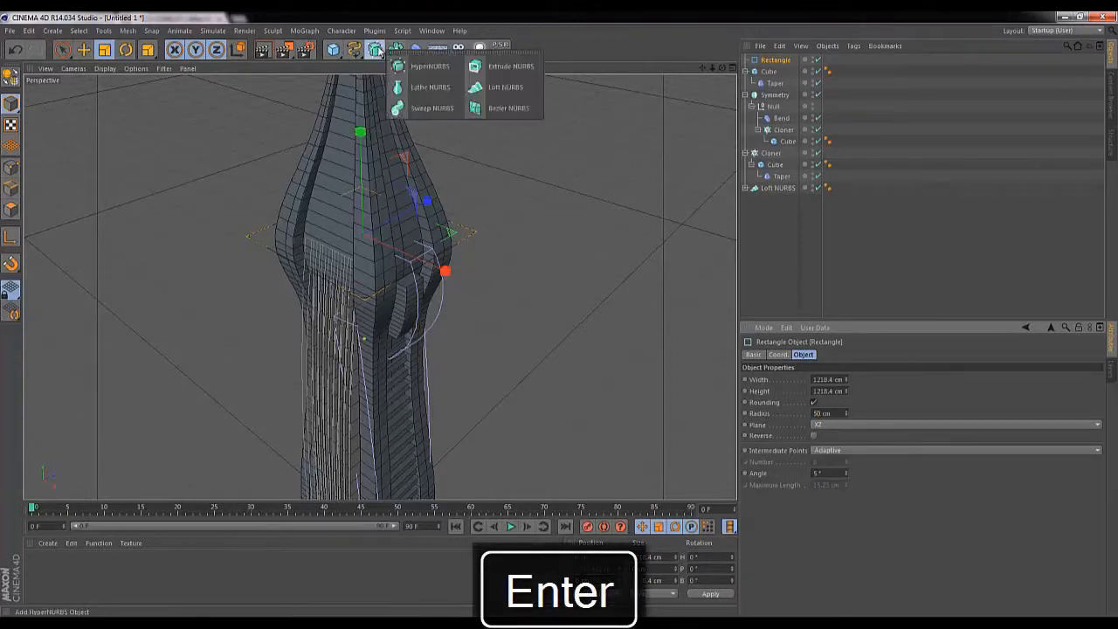
left_click(522, 65, "alt")
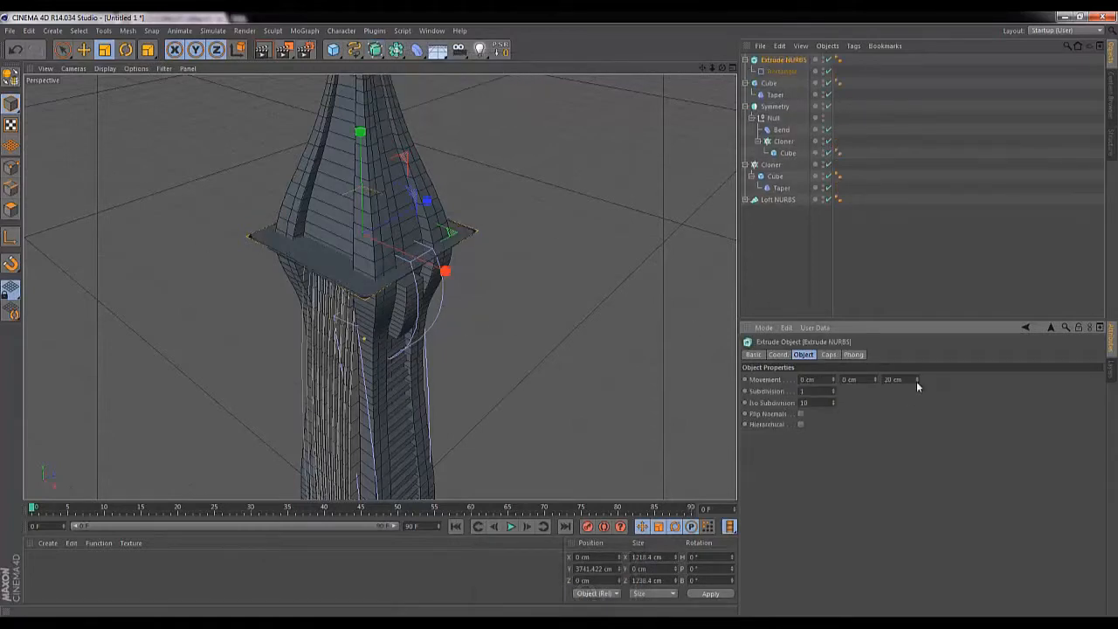
left_click_drag(911, 351, 738, 386)
key("ctrl+z")
type("0")
key("Return")
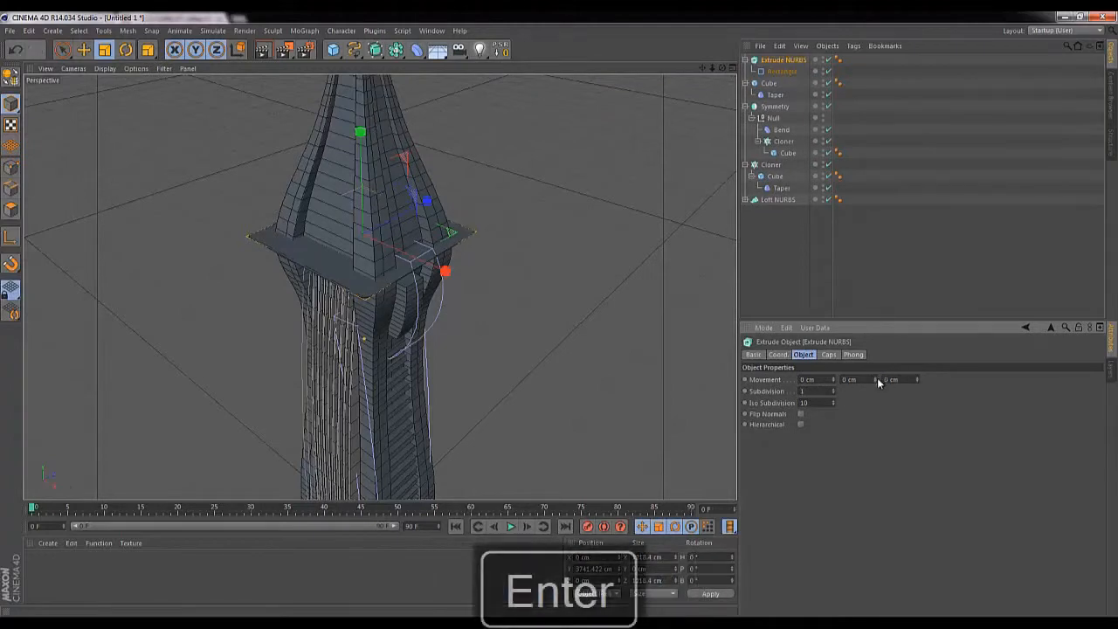
left_click_drag(876, 378, 877, 375)
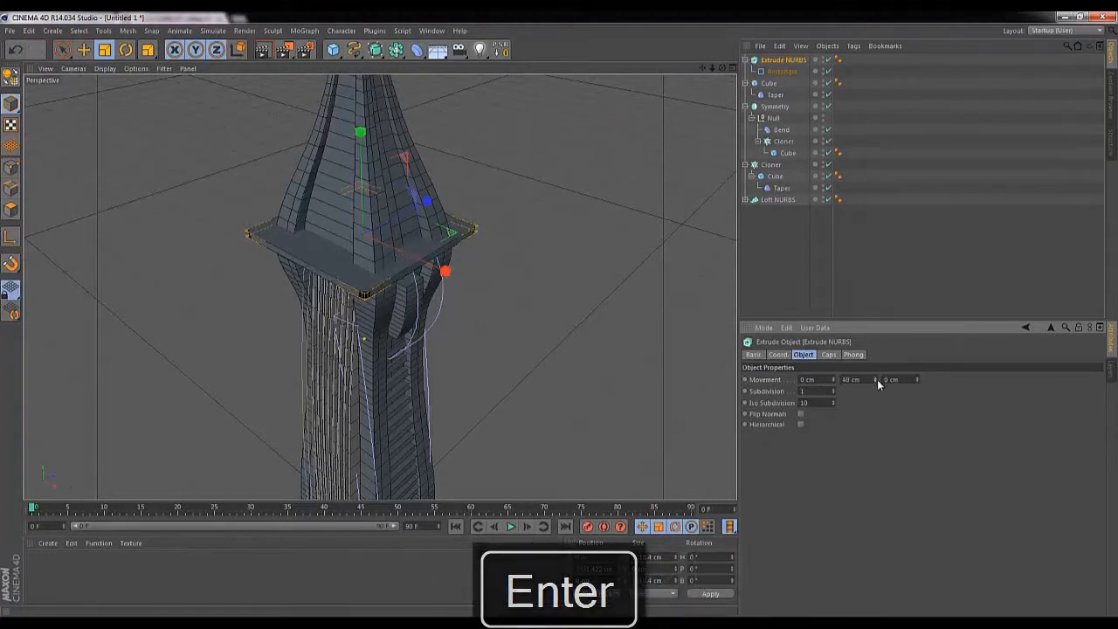
left_click_drag(876, 380, 876, 387)
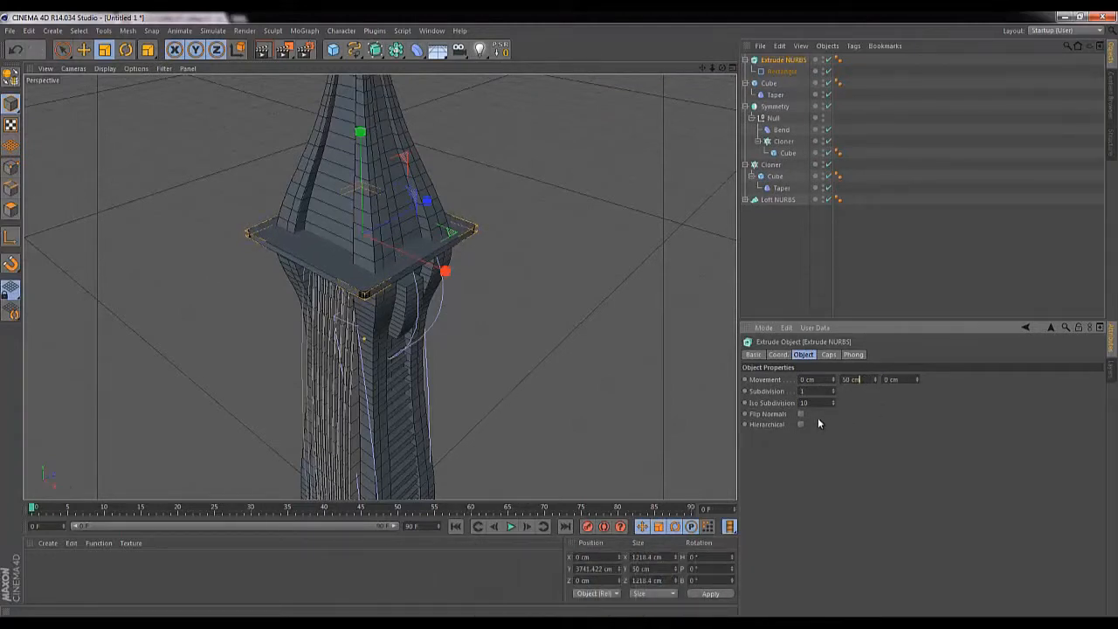
Give the extruded plate fillet caps at start and end, with 3 start steps, 6 cm radii and Constrain enabled.
left_click(827, 355)
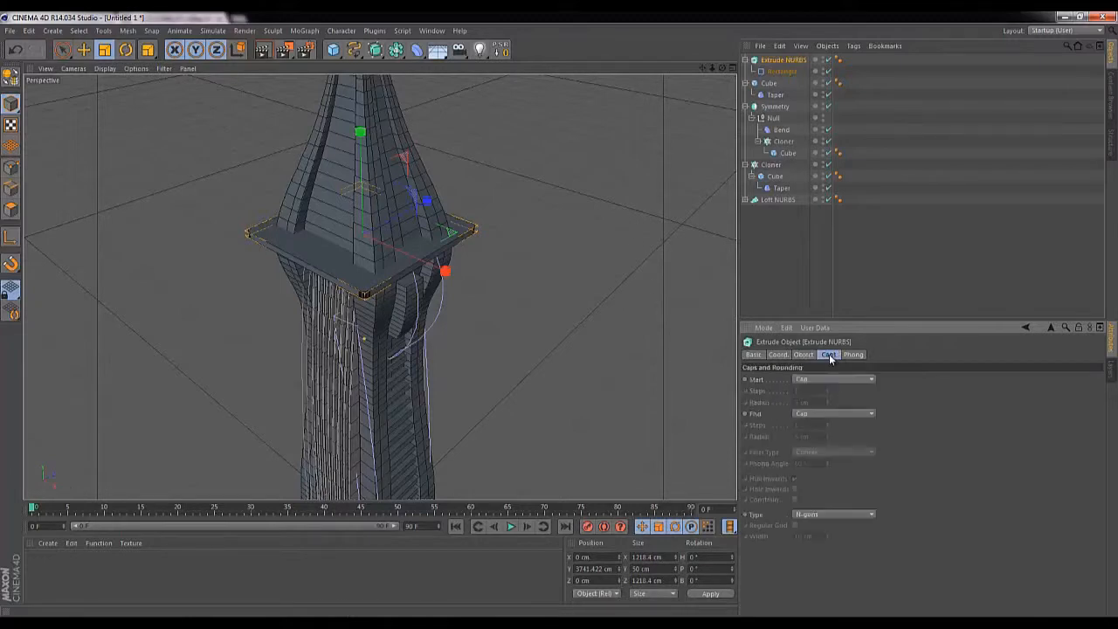
left_click(834, 381)
left_click(827, 428)
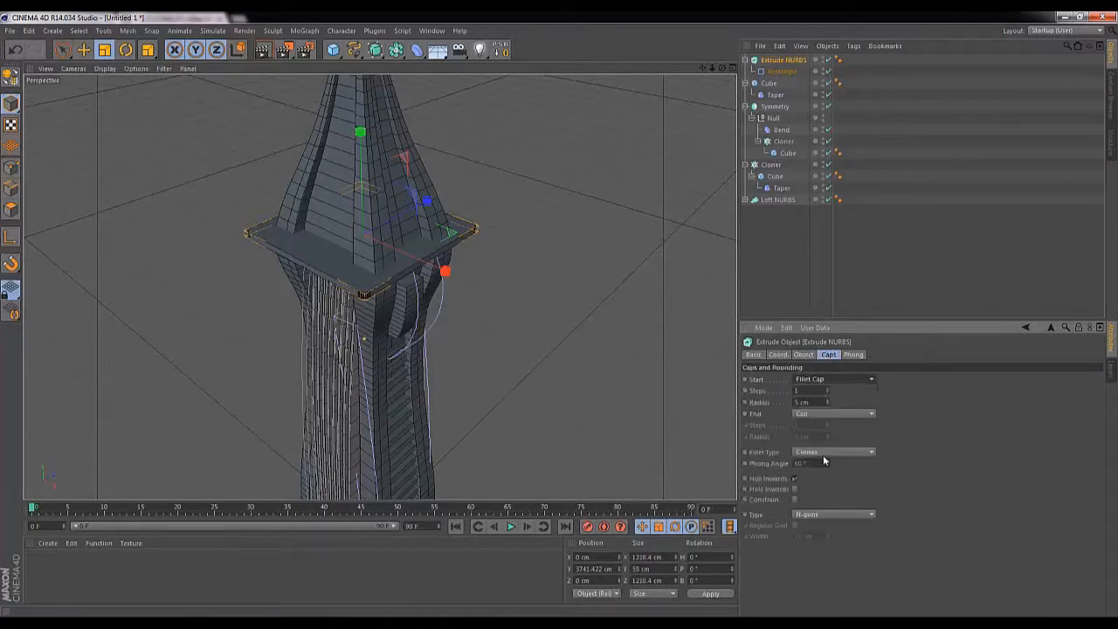
left_click(825, 415)
left_click(830, 459)
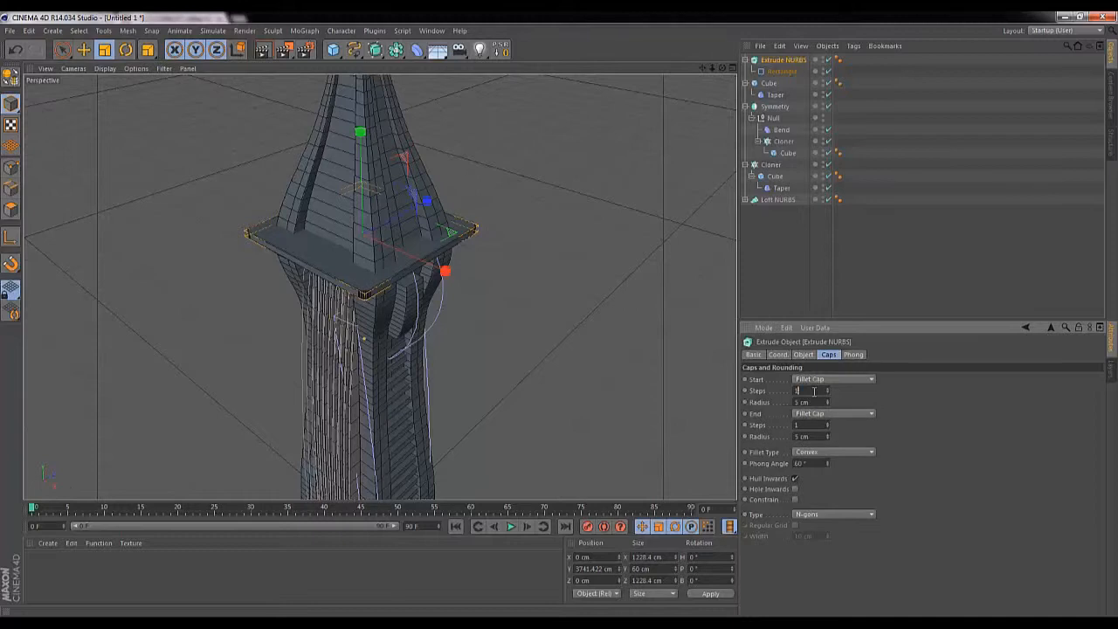
key("Up")
key("Up")
key("Up")
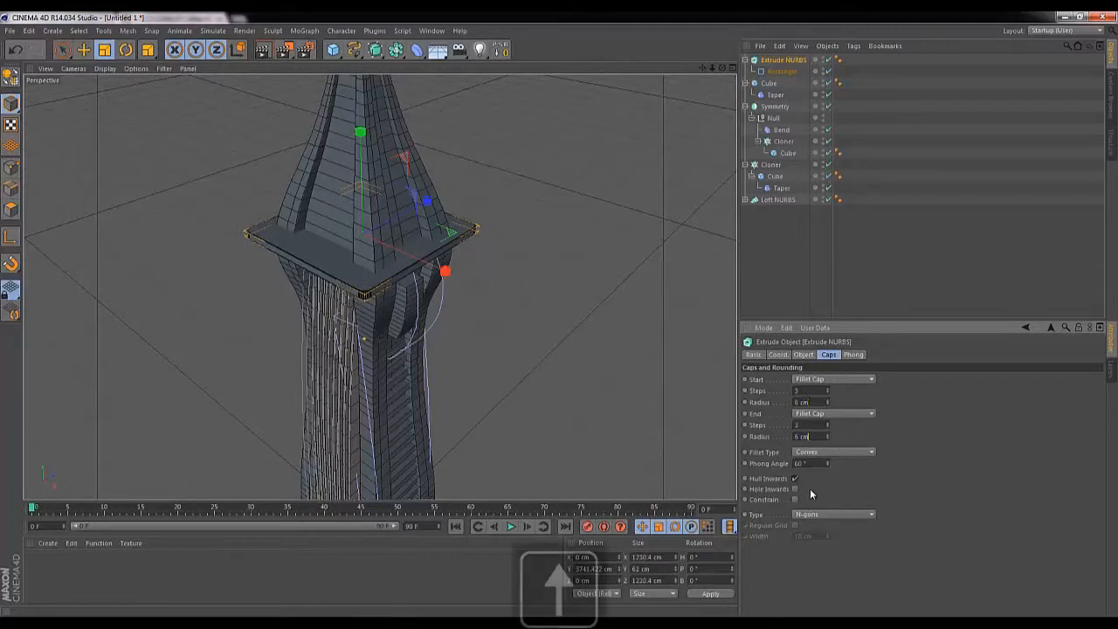
left_click_drag(722, 68, 559, 306)
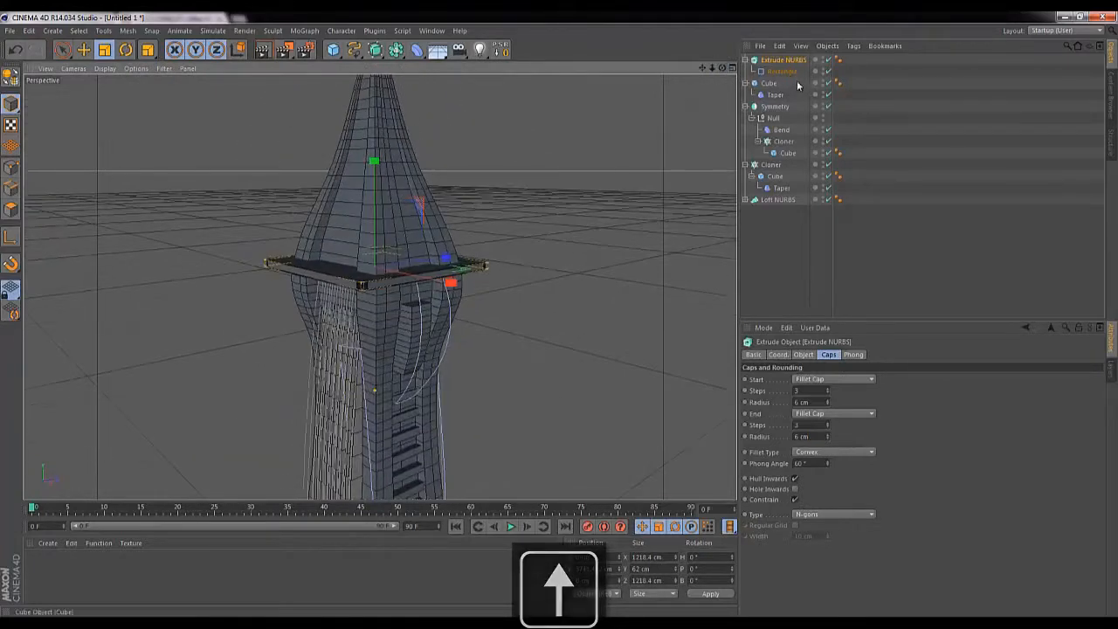
Lower the extruded plate slightly around the bulge and set its rectangle to 1534.4 cm width and 961.4 cm height.
key("space")
left_click_drag(372, 161, 373, 186)
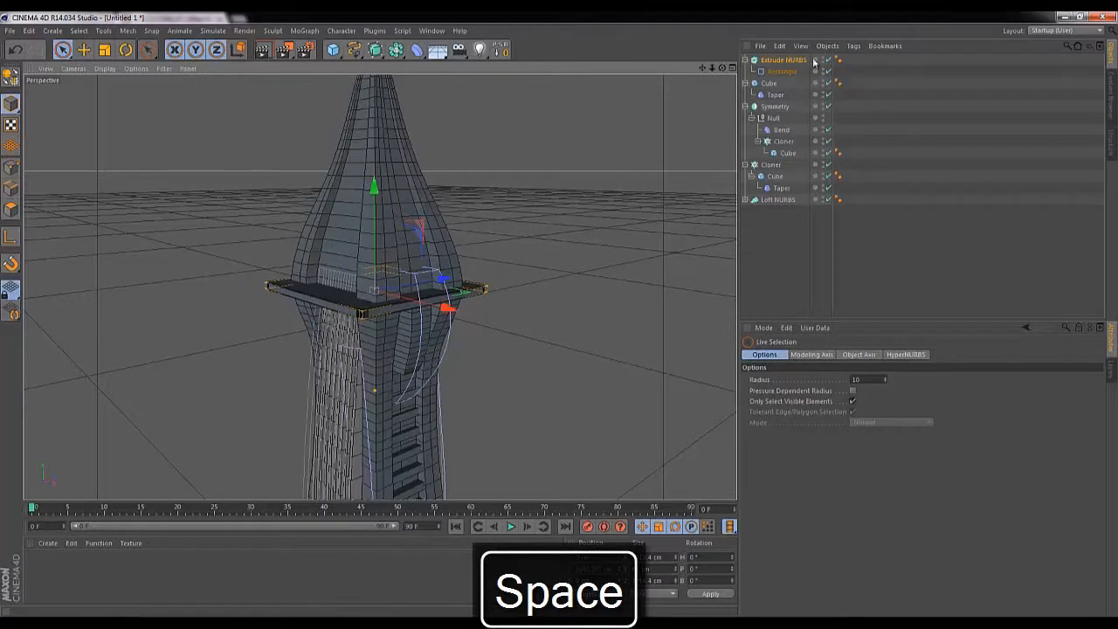
left_click(782, 71)
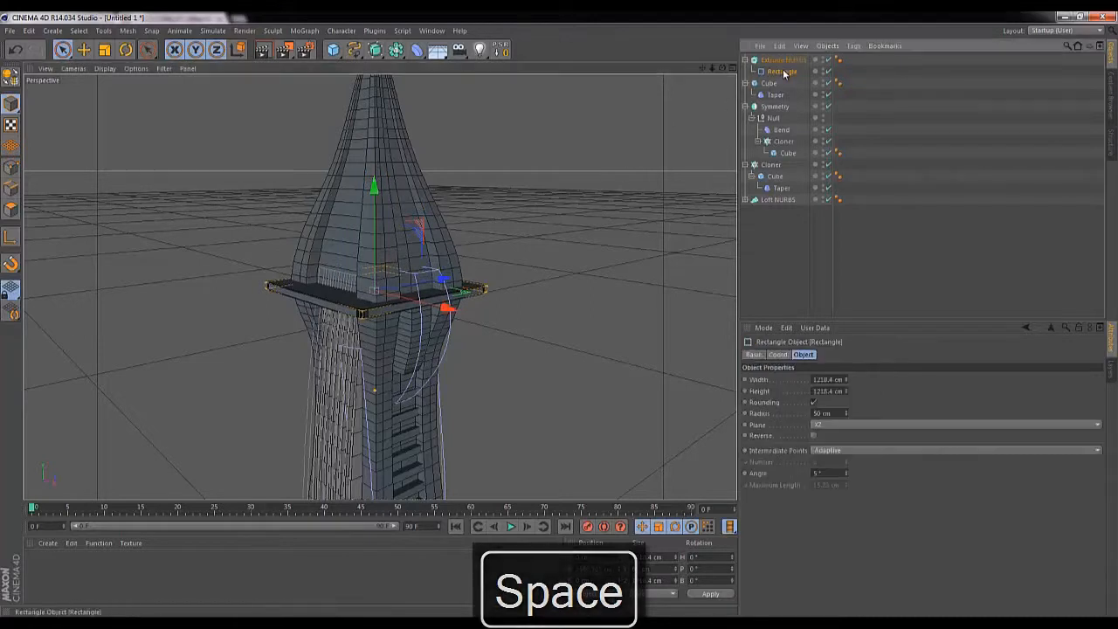
left_click(843, 390)
left_click_drag(844, 395, 845, 394)
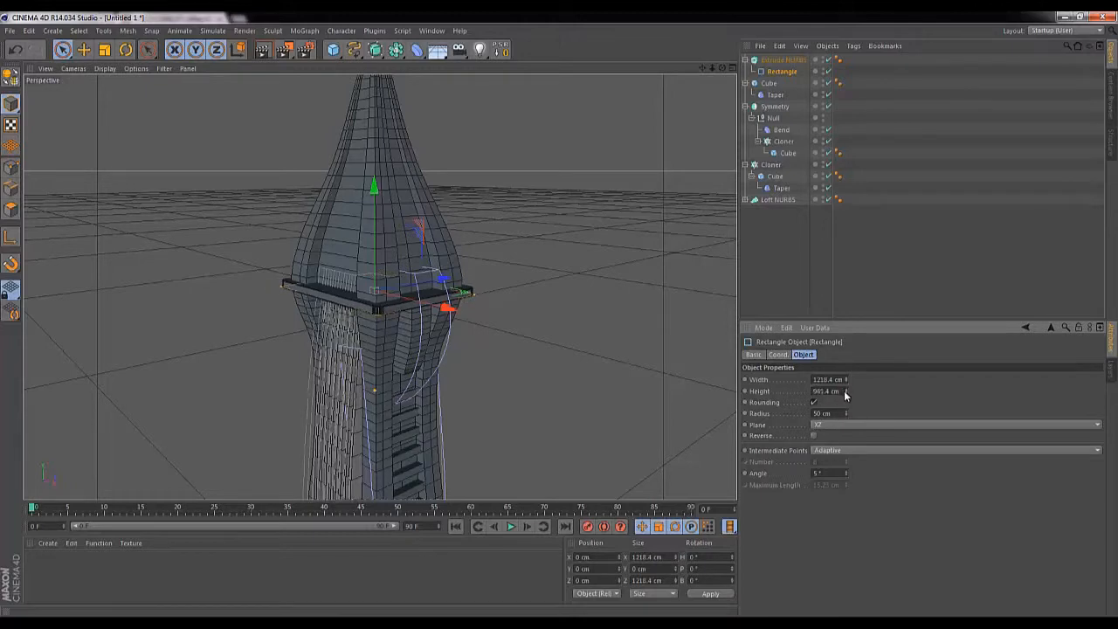
left_click_drag(846, 352, 846, 379)
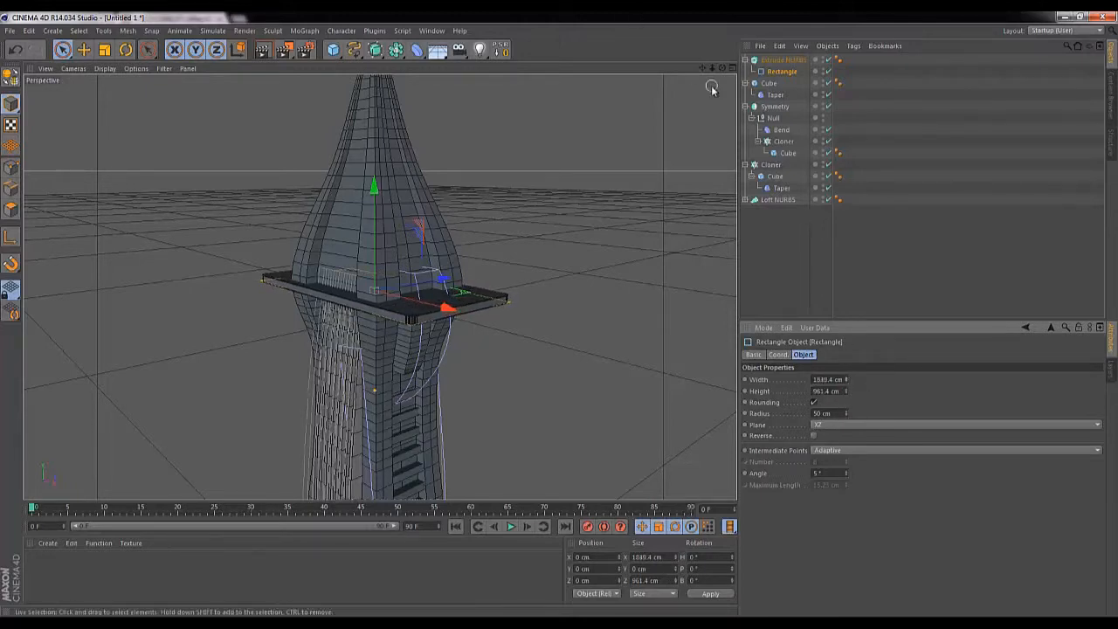
left_click_drag(712, 70, 559, 317)
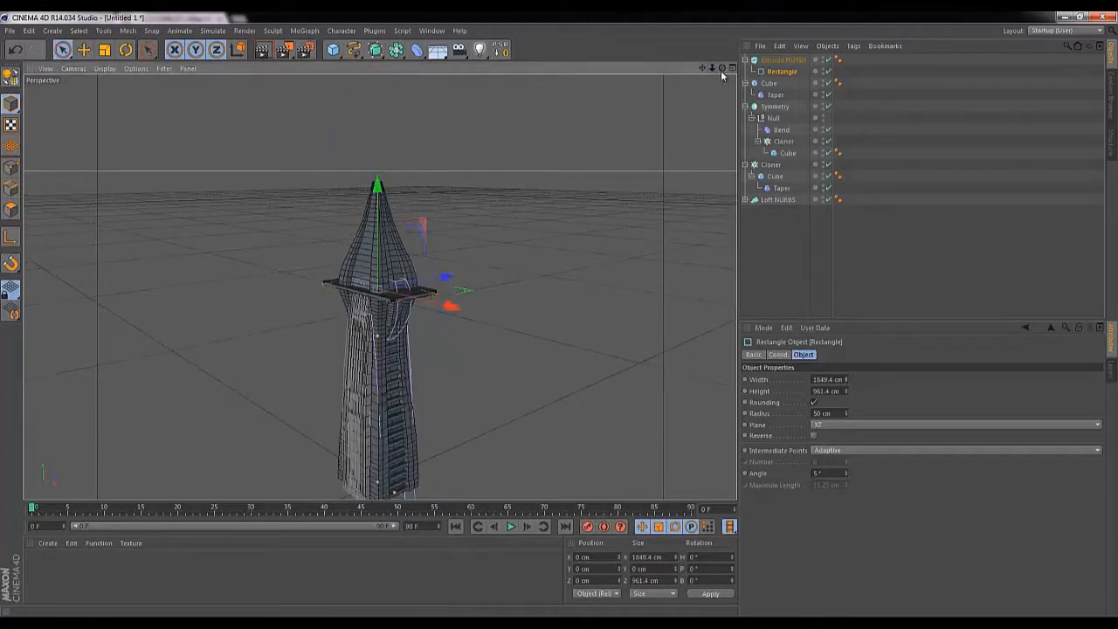
left_click_drag(721, 69, 559, 301)
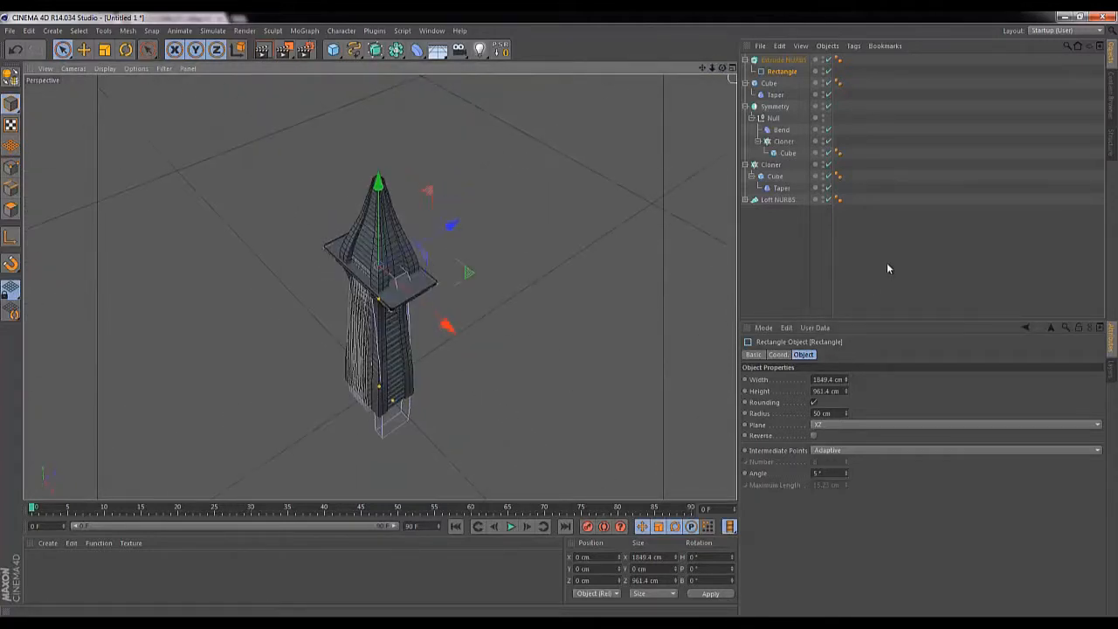
left_click_drag(845, 379, 846, 395)
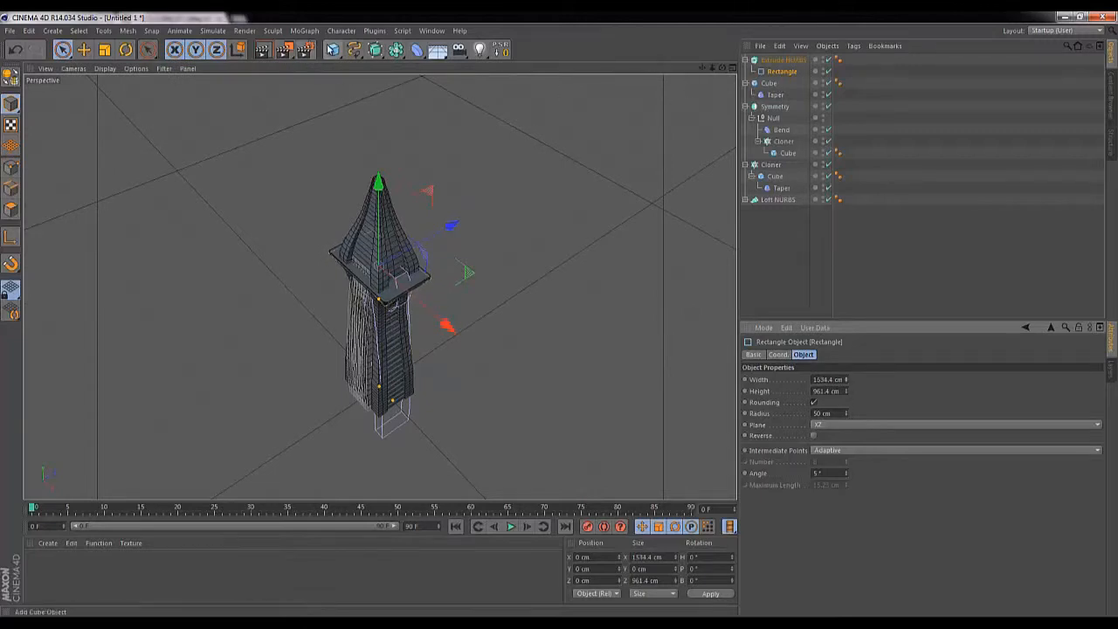
Add a cylinder as a mast on the spire's tip, with 10 cm radius and 1178 cm height, positioned at about 5757 cm in Y.
left_click(332, 49)
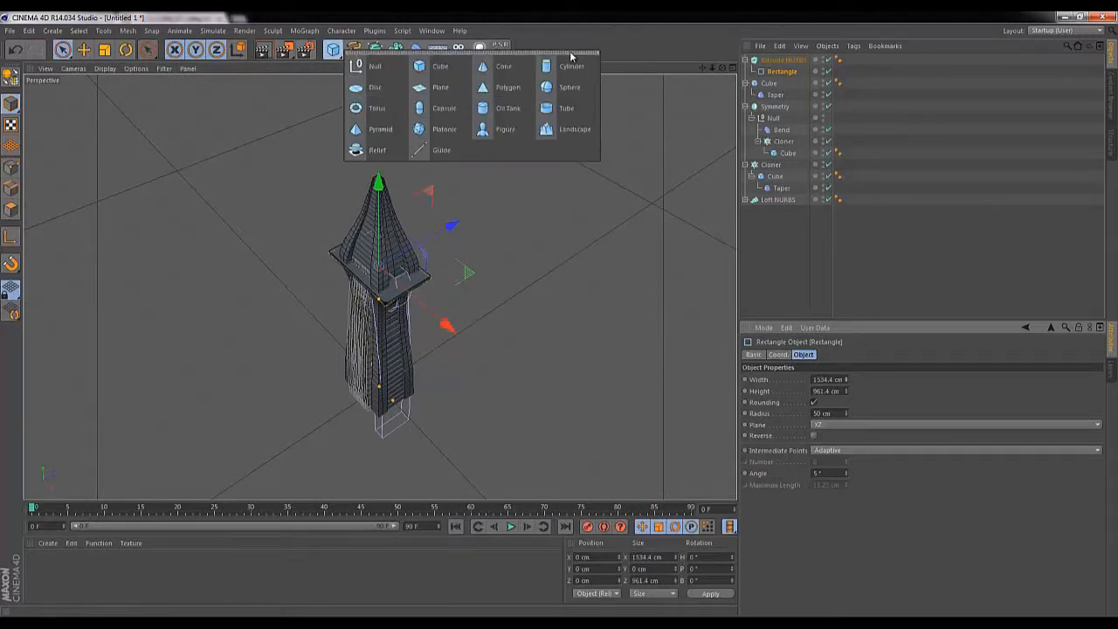
left_click(572, 67)
left_click_drag(377, 320, 560, 319)
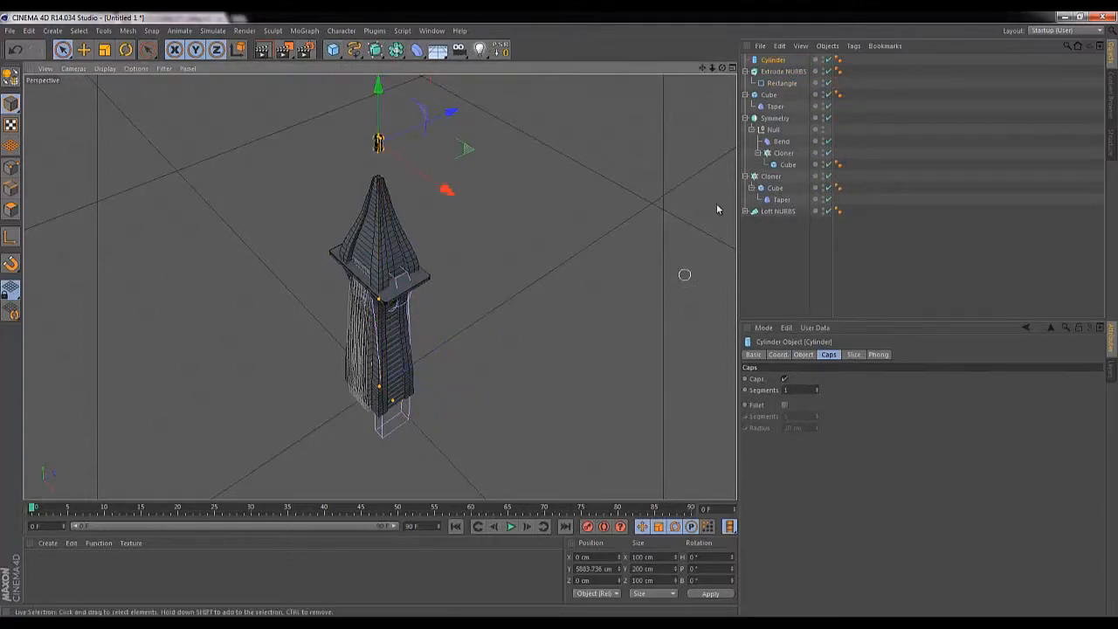
left_click(807, 355)
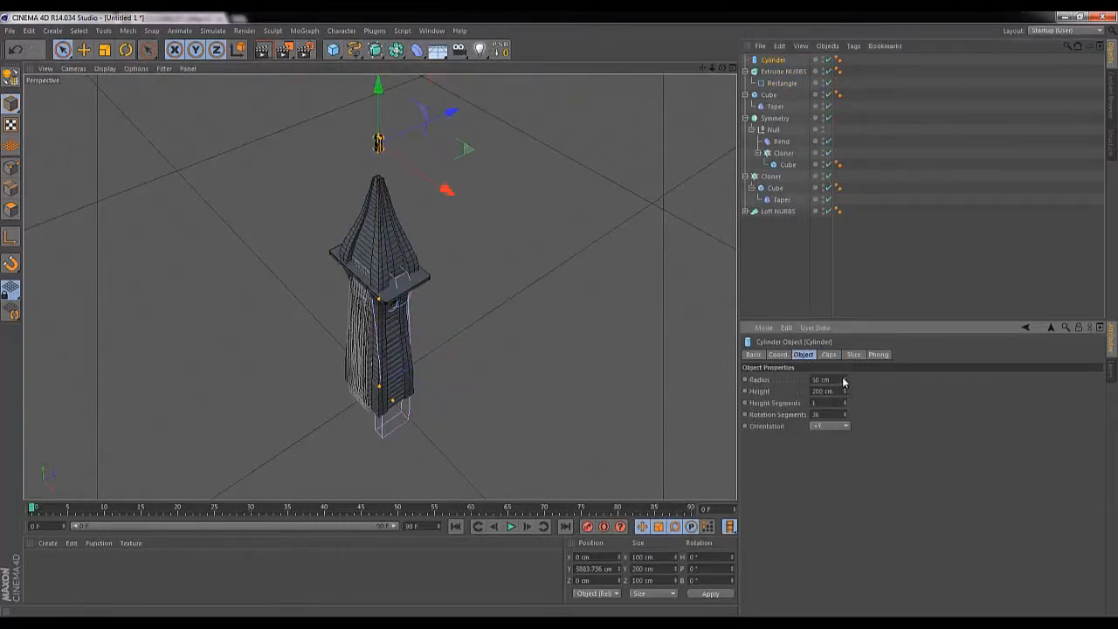
mouse_move(844, 390)
left_mouse_down()
mouse_move(817, 255)
mouse_move(809, 292)
mouse_move(846, 398)
left_mouse_up()
left_click_drag(378, 86, 379, 94)
left_click_drag(844, 379, 804, 356)
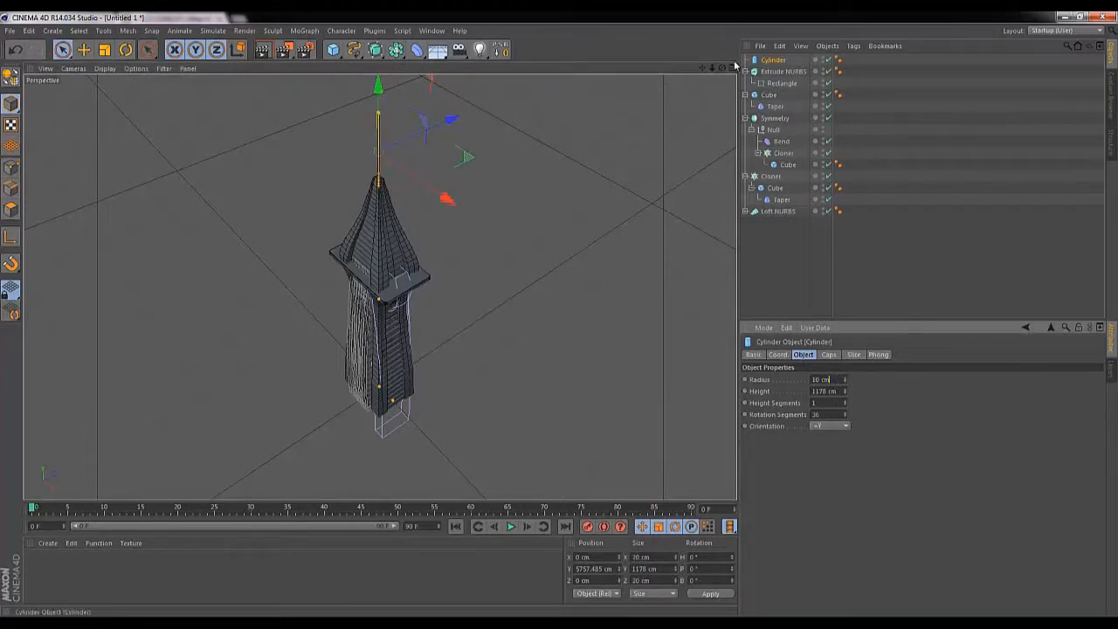
Reduce the mast cylinder's rotation segments to 10.
mouse_move(721, 67)
left_mouse_down()
mouse_move(699, 64)
mouse_move(559, 314)
mouse_move(707, 66)
left_mouse_up()
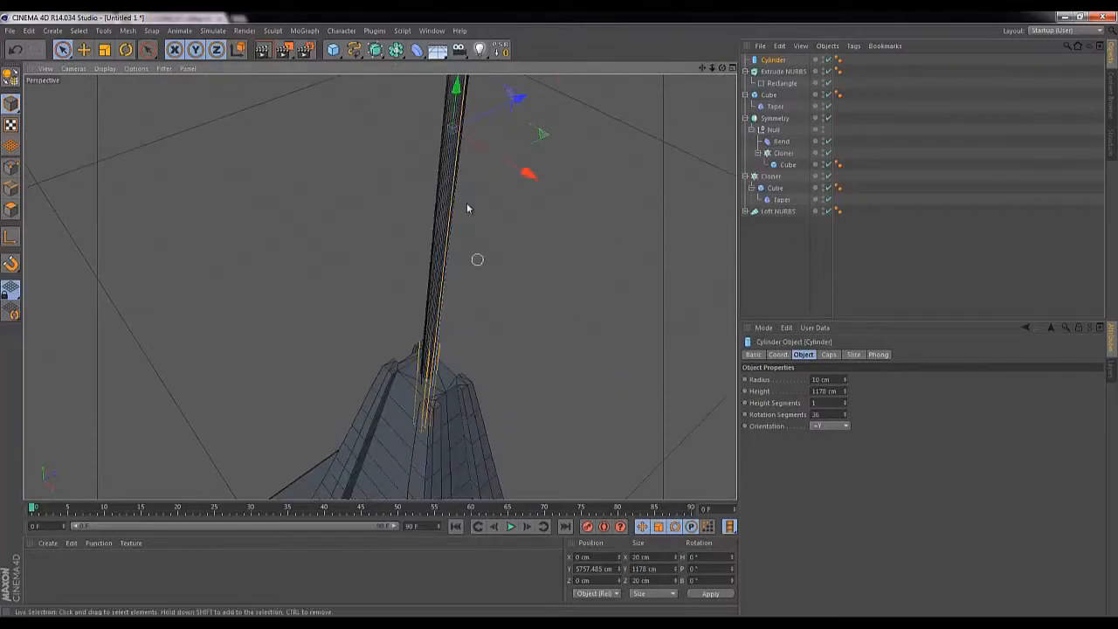
left_click(835, 414)
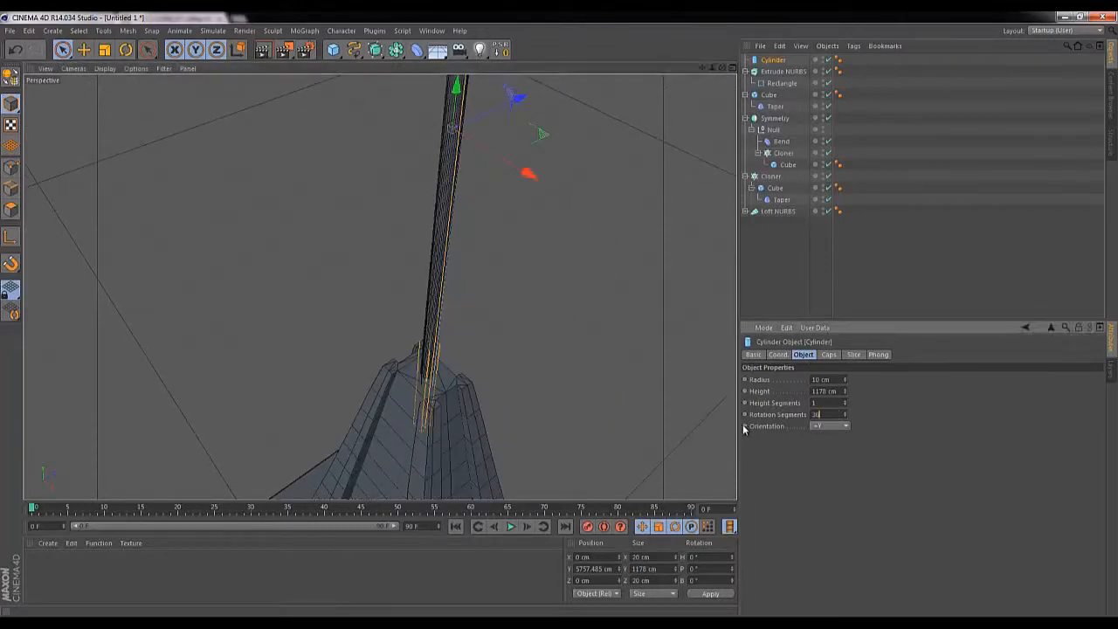
key("Down")
key("Down")
key("Down")
key("Down")
key("Down")
key("Down")
key("Down")
key("Down")
key("Down")
key("Down")
key("Down")
key("Down")
key("Down")
key("Down")
key("Down")
key("Down")
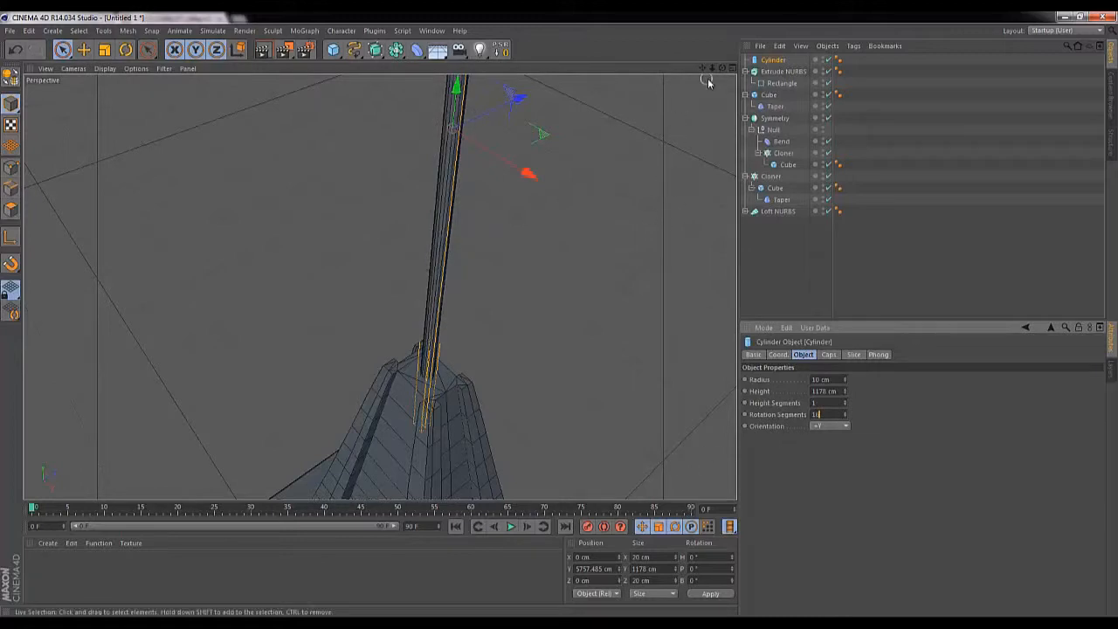
left_click_drag(712, 69, 558, 317)
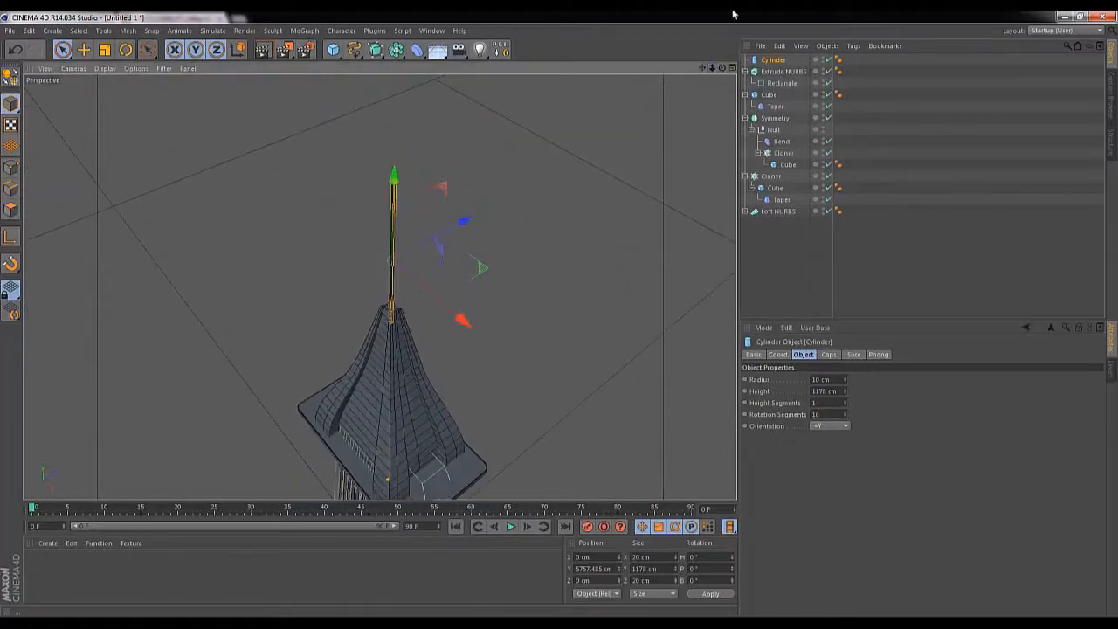
left_click(828, 414)
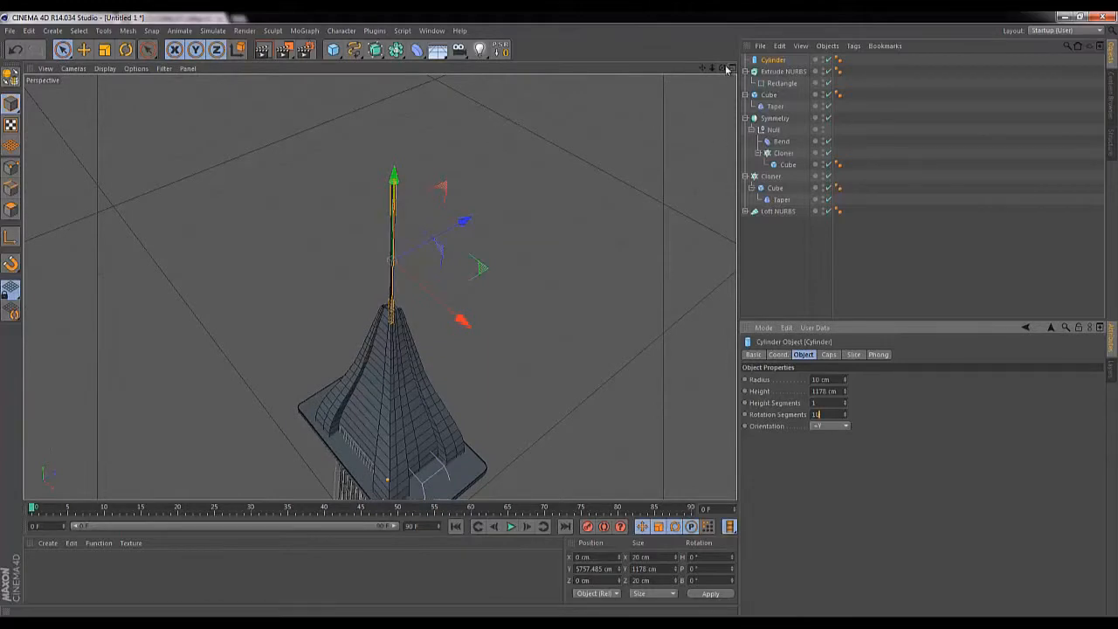
Render a preview of the whole tower with its mast in the perspective view.
left_click_drag(726, 69, 559, 315)
left_click(265, 51)
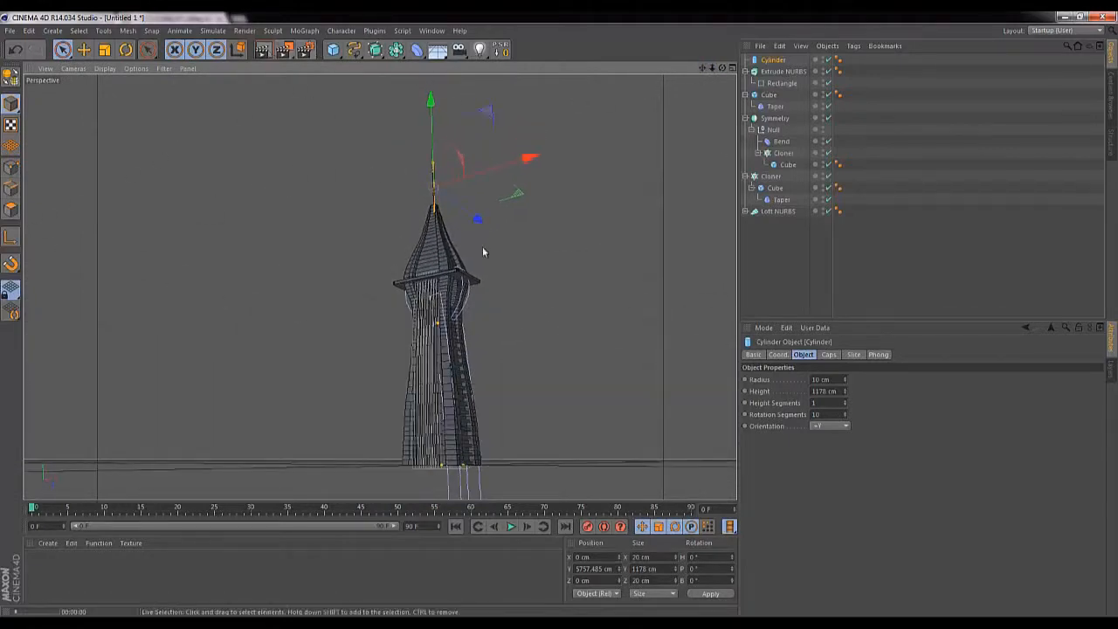
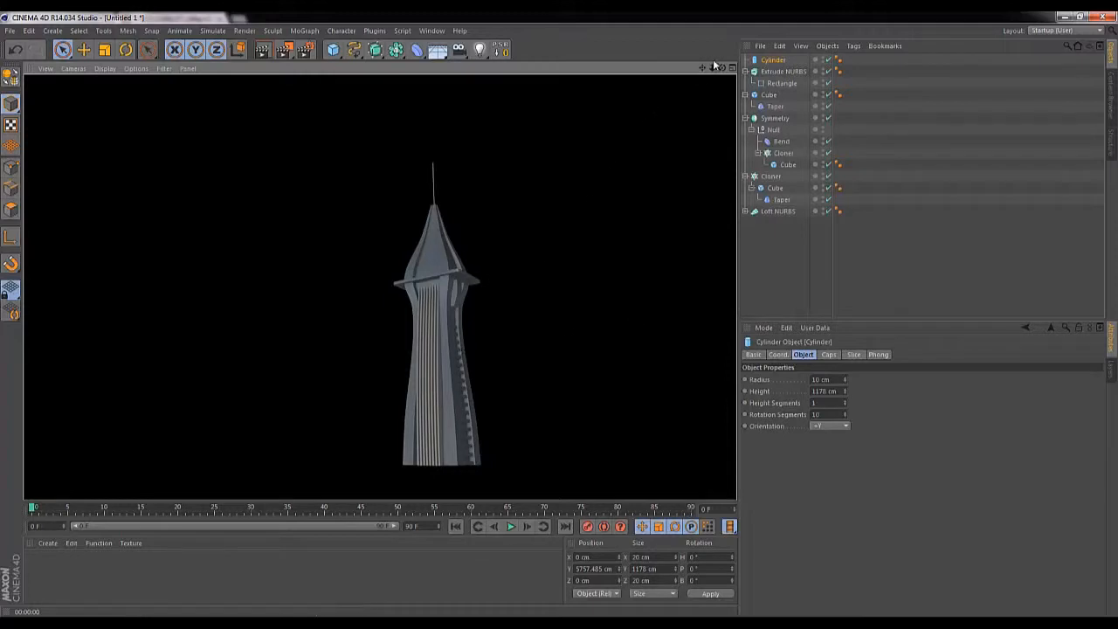
mouse_move(722, 68)
left_mouse_down()
mouse_move(554, 316)
mouse_move(723, 68)
left_mouse_up()
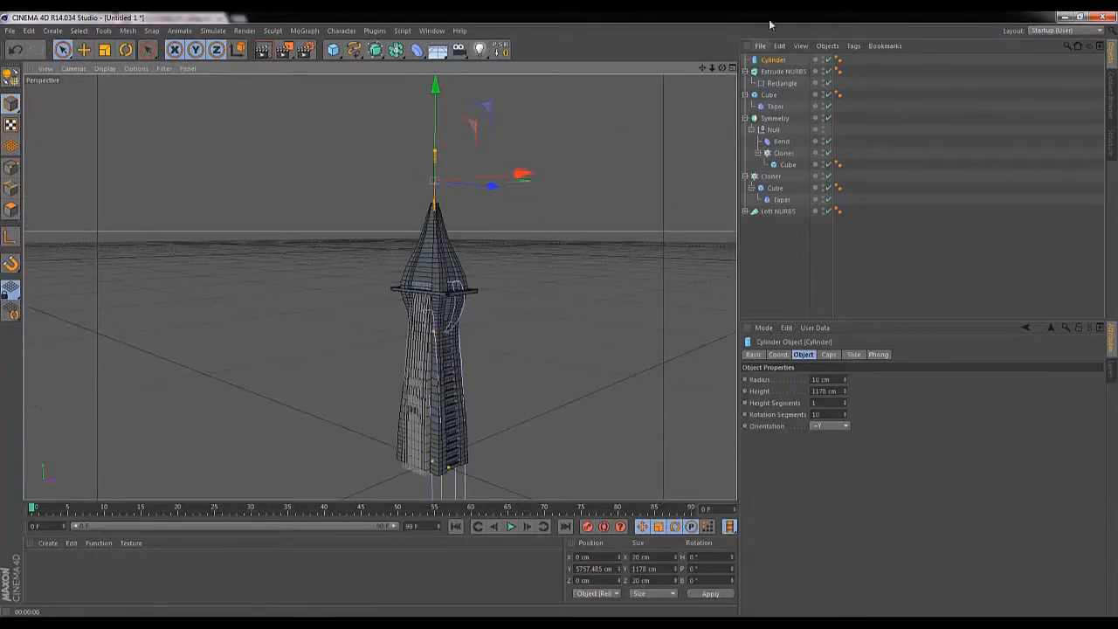
mouse_move(701, 69)
left_mouse_down()
mouse_move(559, 313)
mouse_move(702, 77)
left_mouse_up()
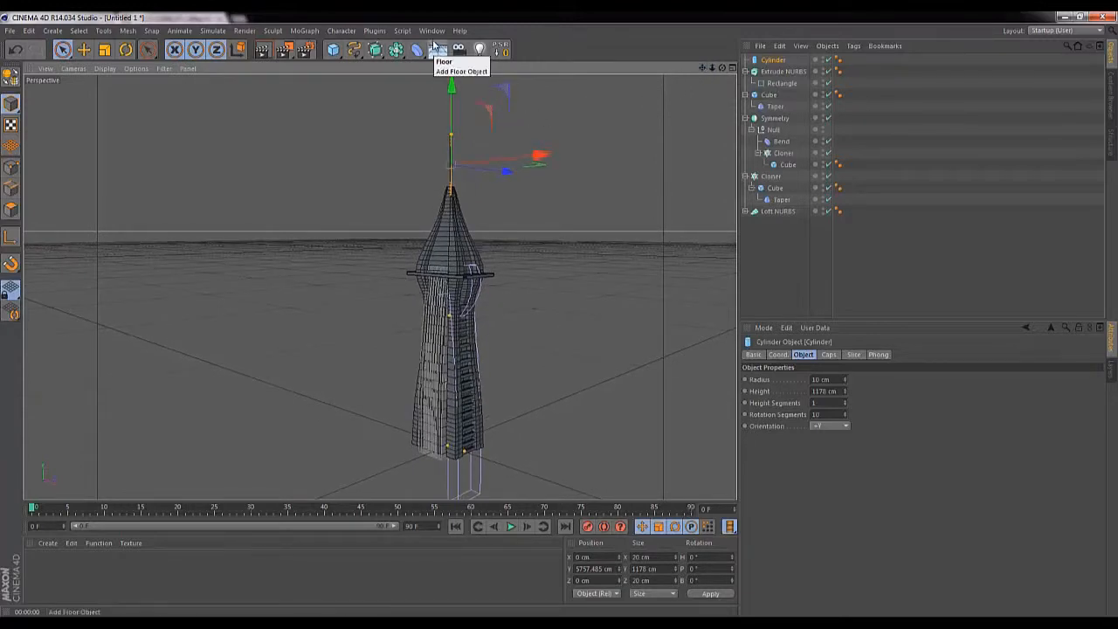
Collapse the Extrude NURBS, Cube, Symmetry and Cloner hierarchies in the object list.
left_click(744, 71)
left_click(745, 83)
left_click(745, 95)
left_click(745, 106)
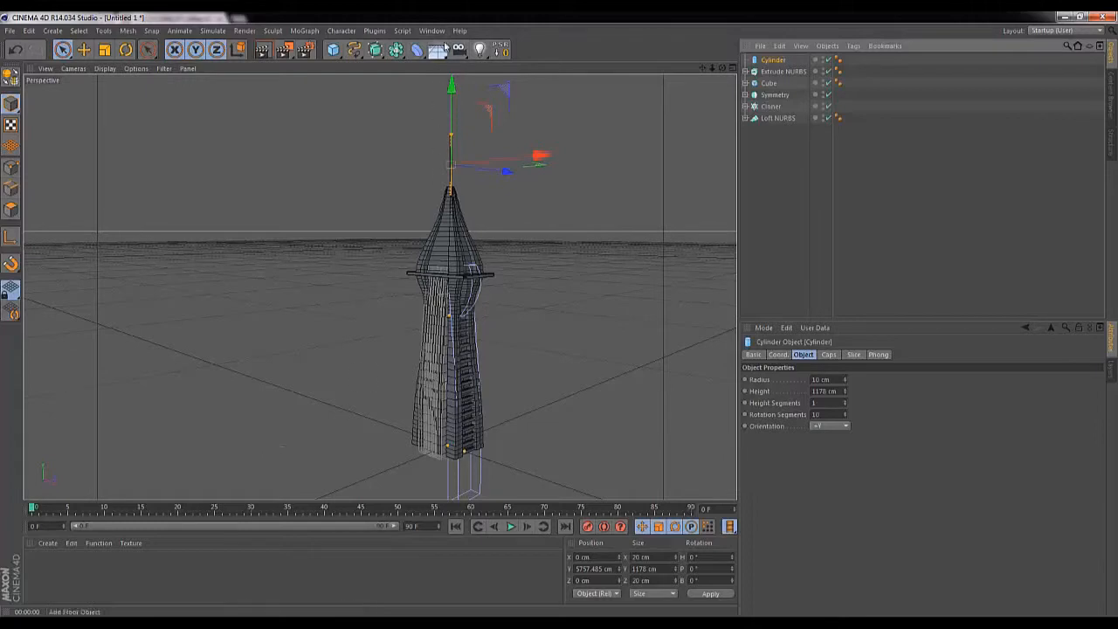
Load the Infidio_Pro_V1.2.c4d studio lighting preset from the Content Browser into the scene and close the browser.
left_click(432, 31)
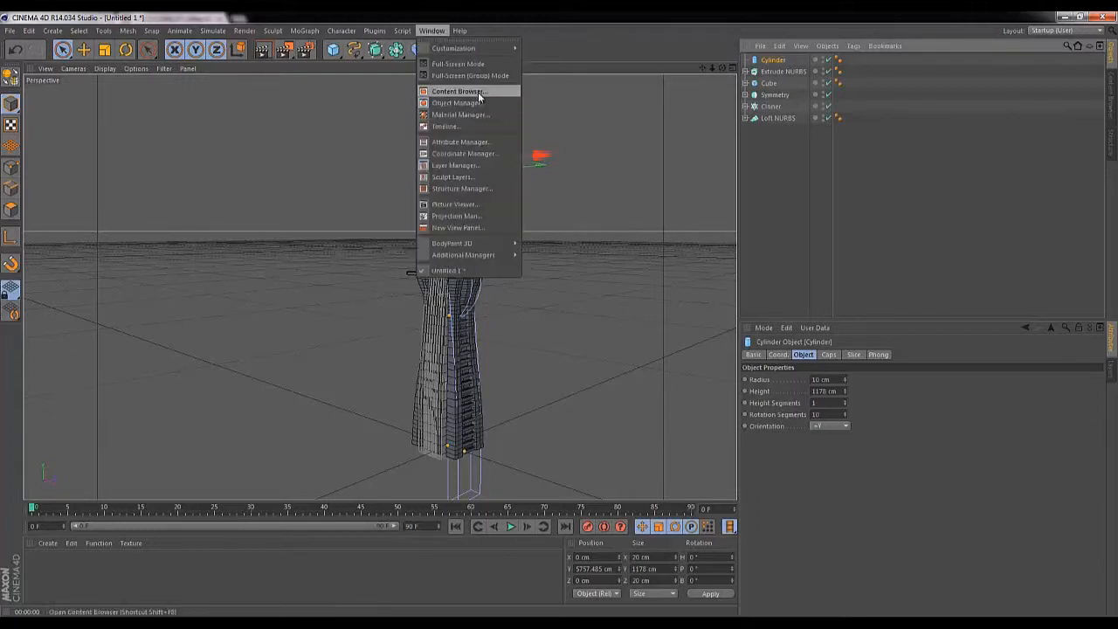
left_click(769, 161)
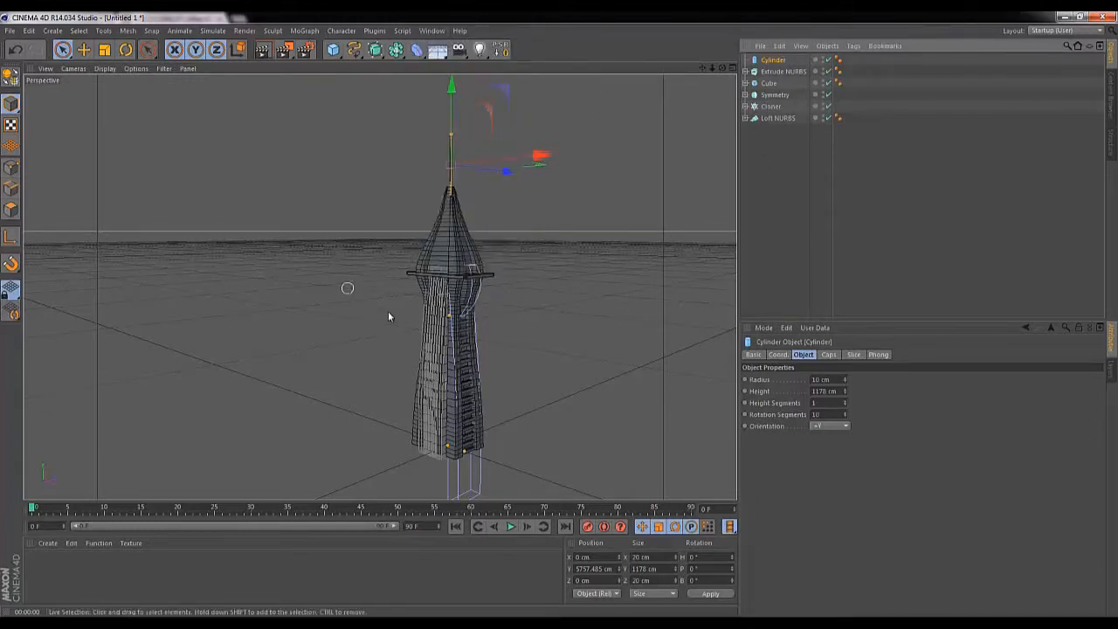
left_click(435, 31)
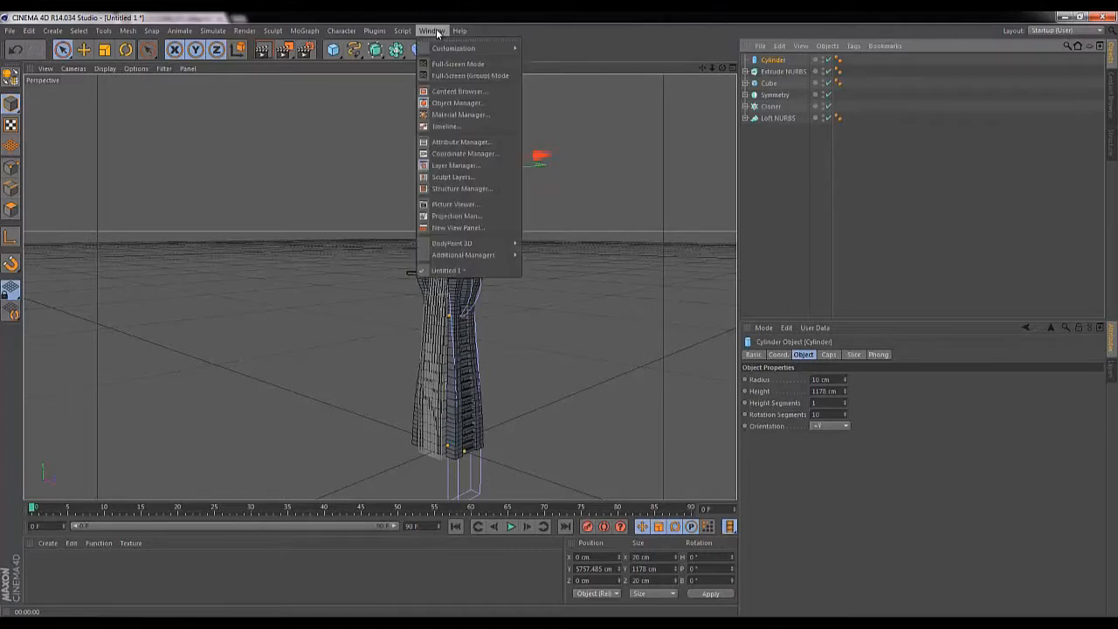
left_click(458, 91)
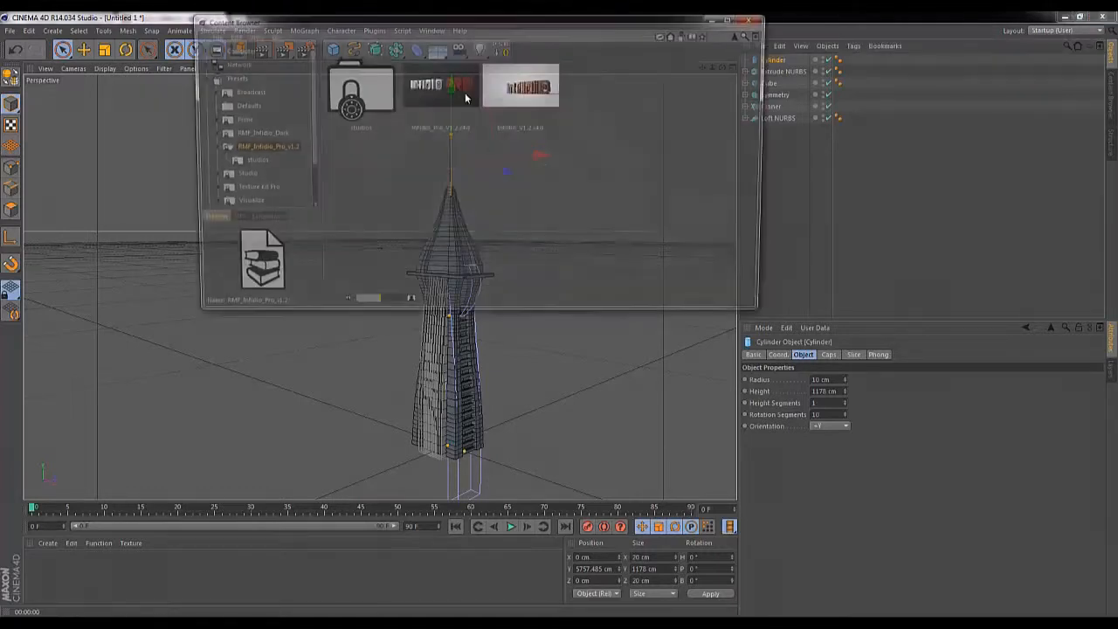
left_click(441, 85)
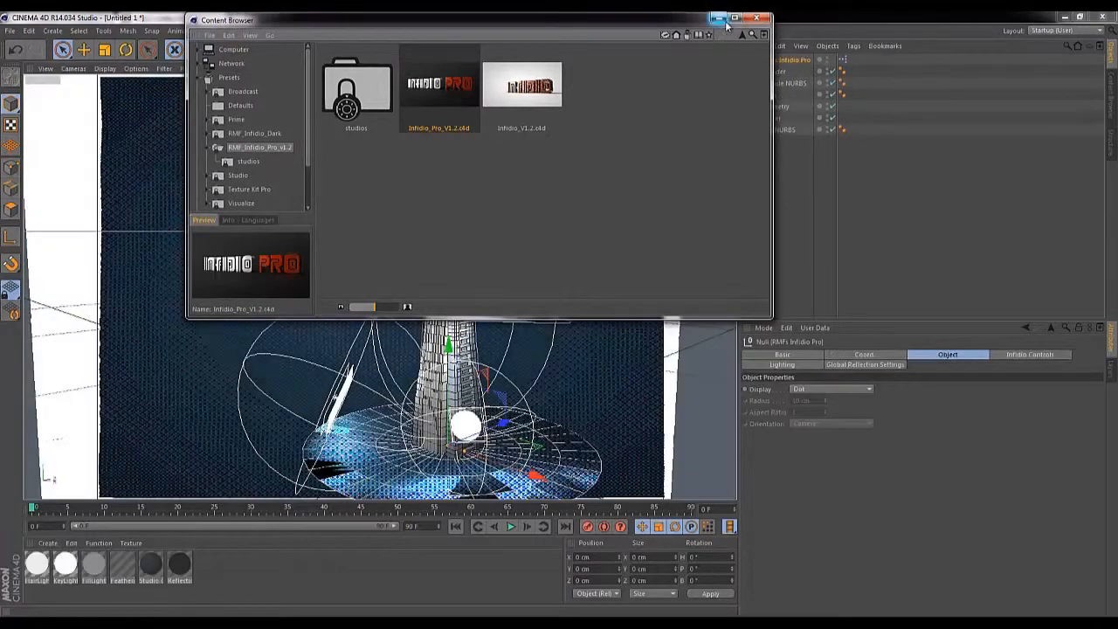
left_click(756, 17)
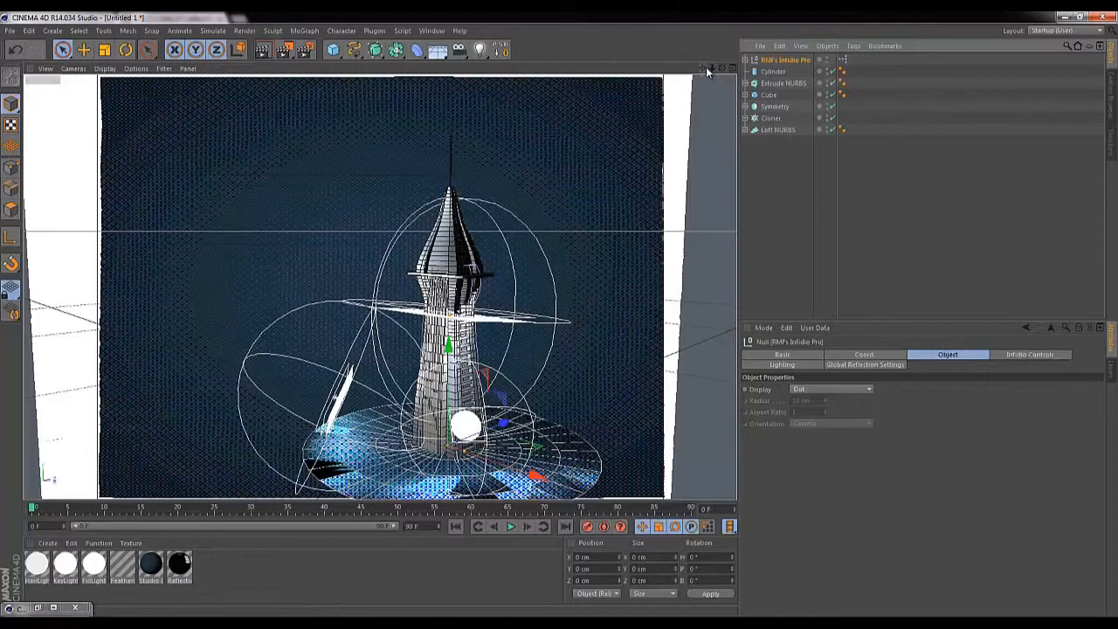
Group all the tower objects, from the Cylinder to the Loft NURBS, into a null and name it Building.
left_click_drag(702, 68, 706, 6)
left_click_drag(715, 69, 454, 310)
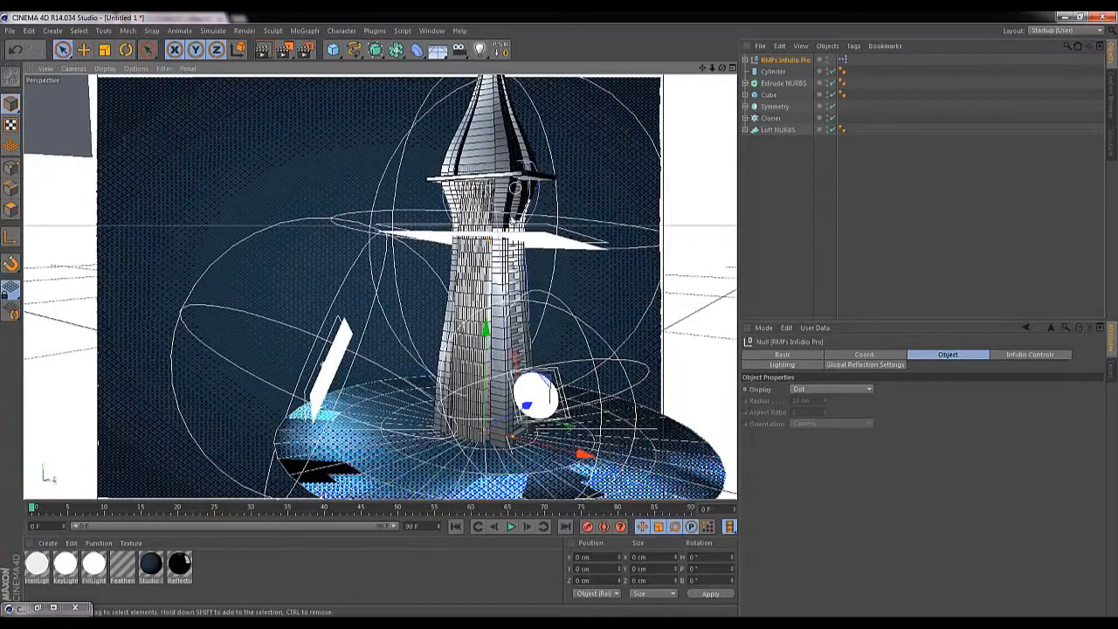
left_click(774, 130)
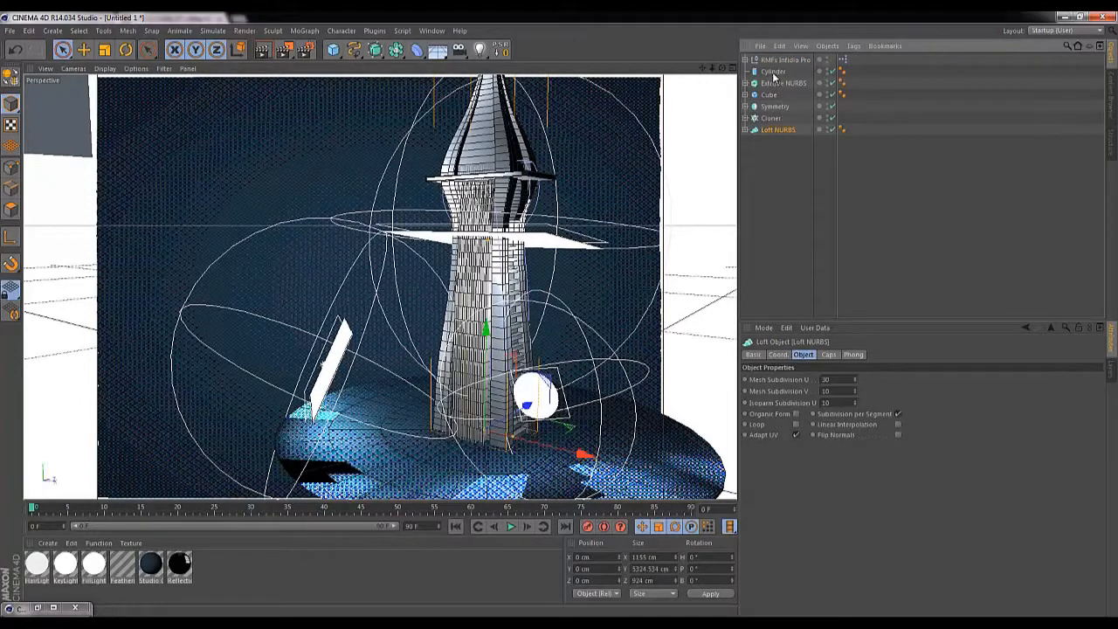
left_click(774, 72, "shift")
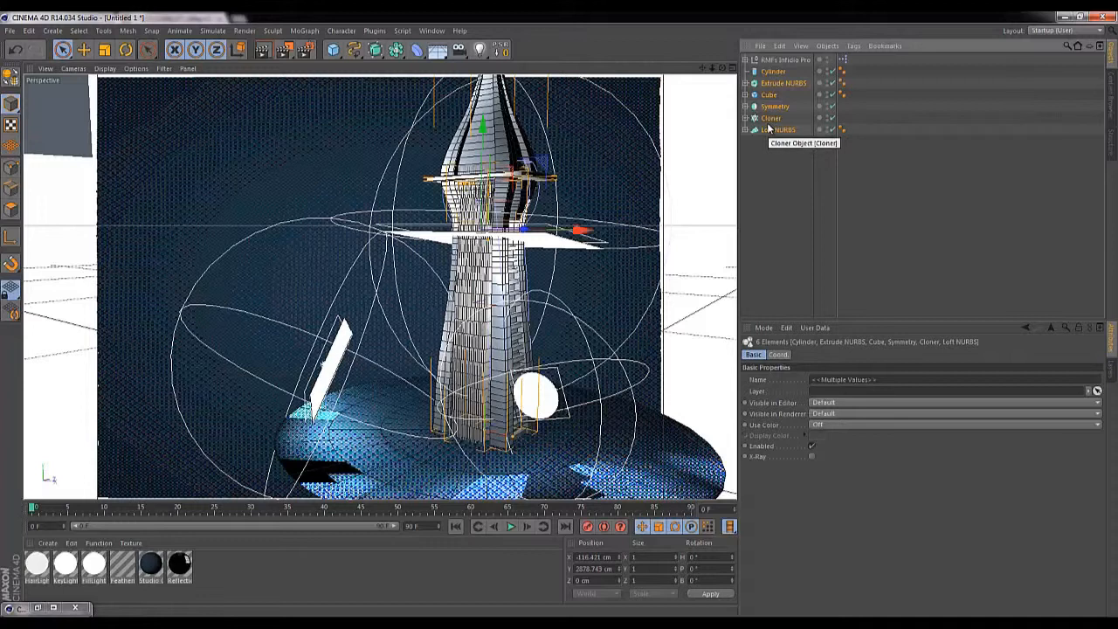
key("alt+g")
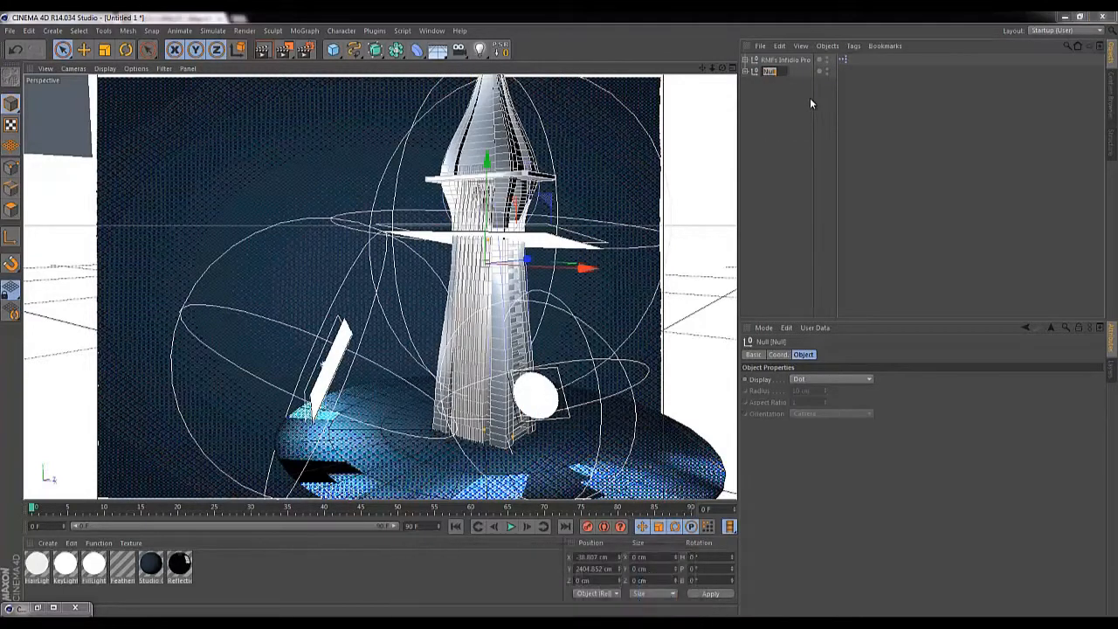
type("Building")
key("Return")
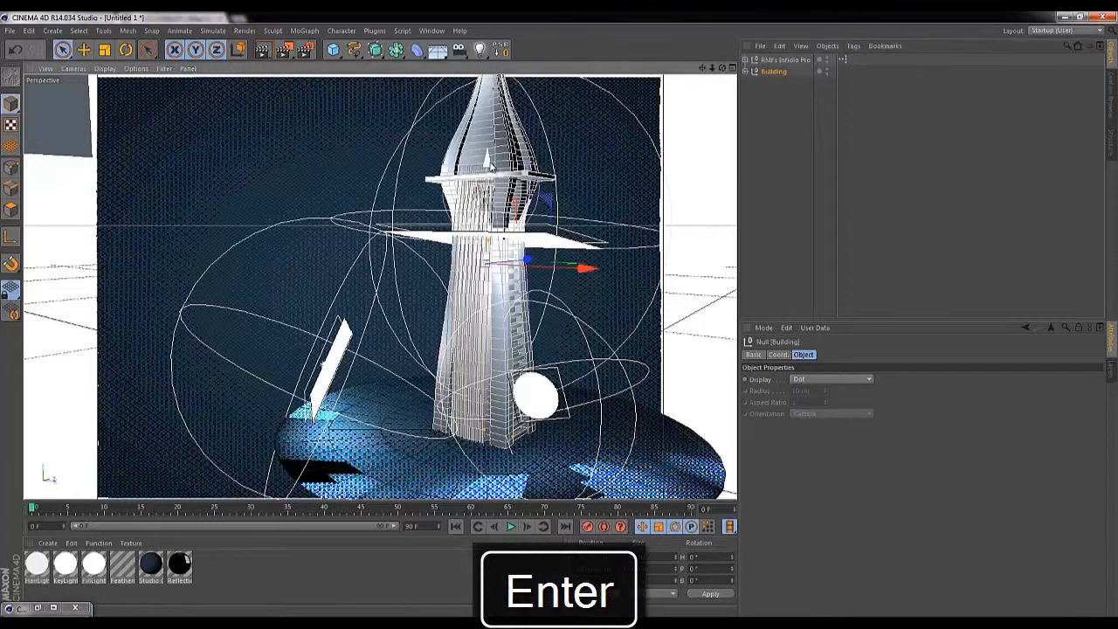
Raise the Building group to about 2532.5 cm in Y, and undo a trial scaling of it.
left_click_drag(488, 162, 487, 168)
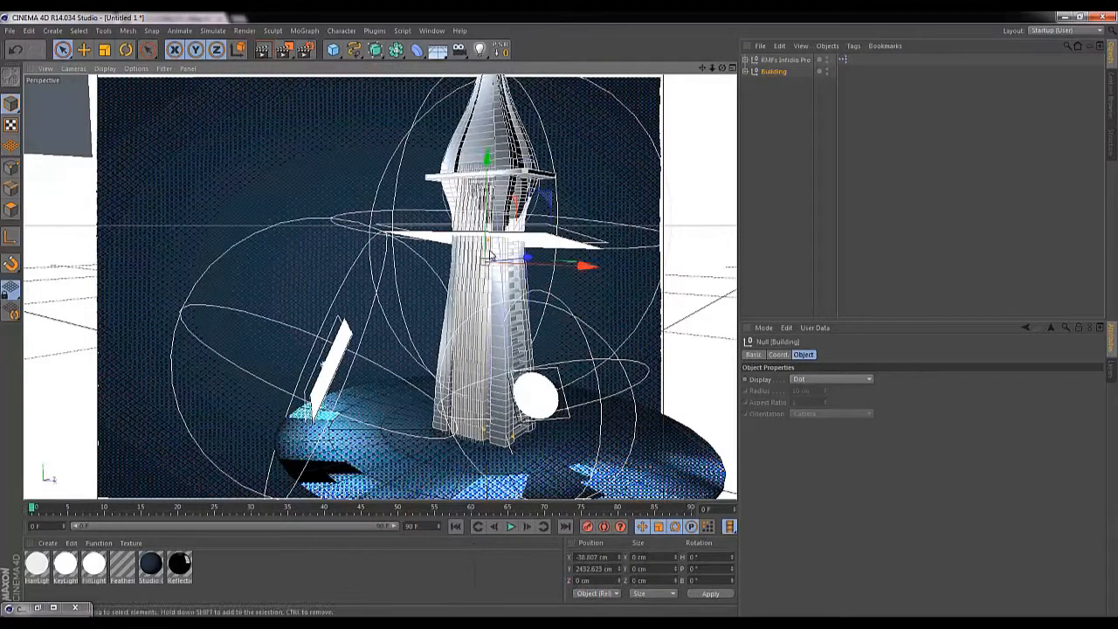
key("ctrl+z")
key("t")
left_click_drag(370, 332, 686, 154)
key("ctrl+z")
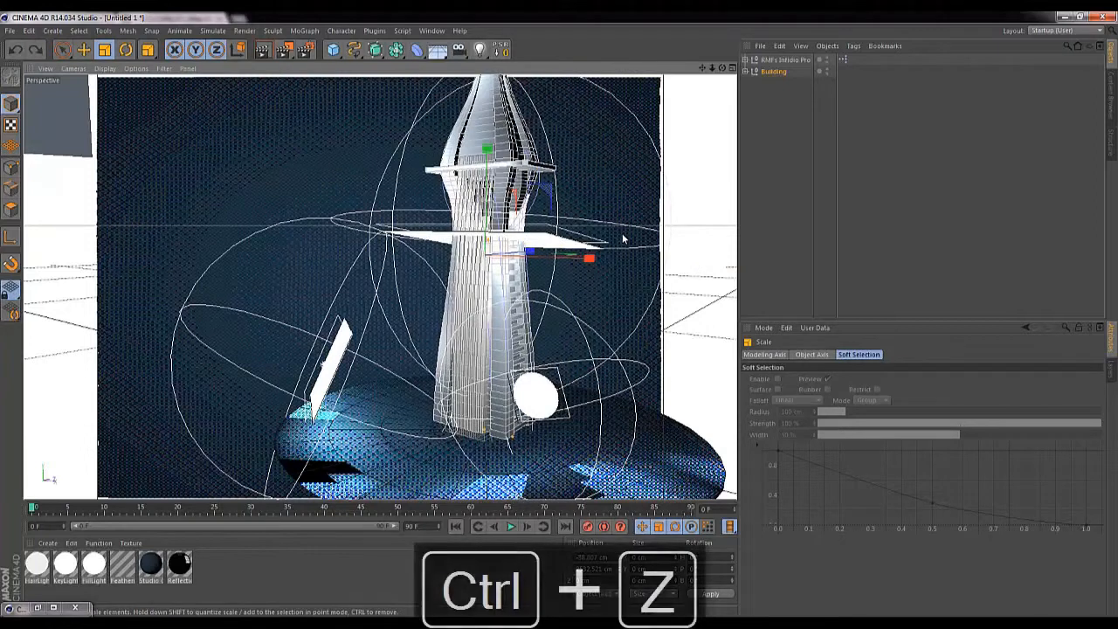
key("space")
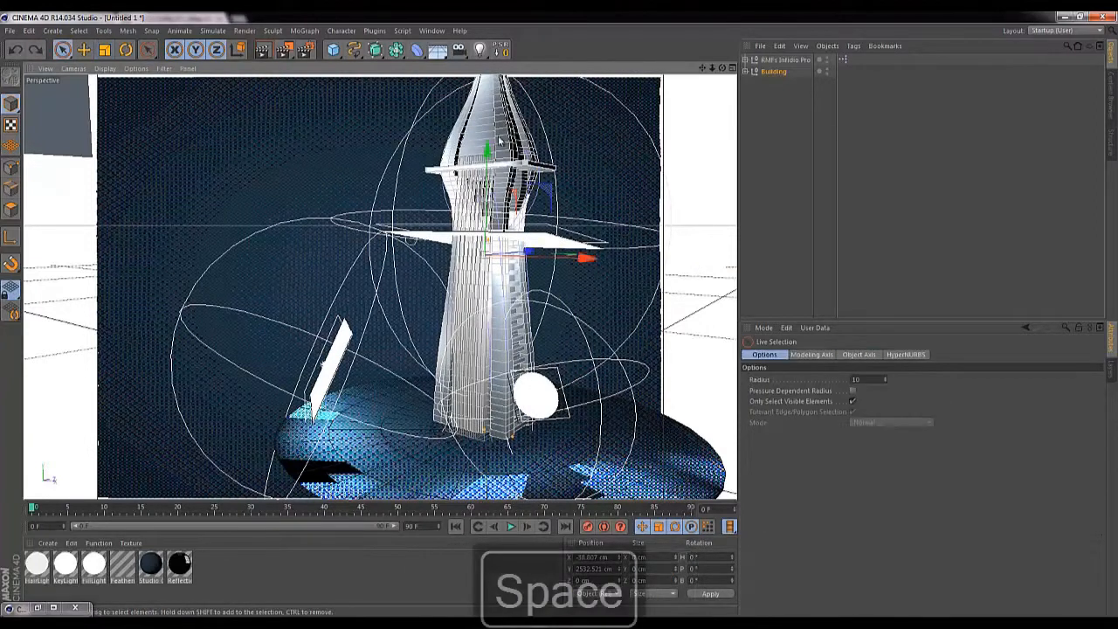
Move only the Building group's axis down to the tower's base in the front view, at about 127 cm in Y.
left_click(731, 69)
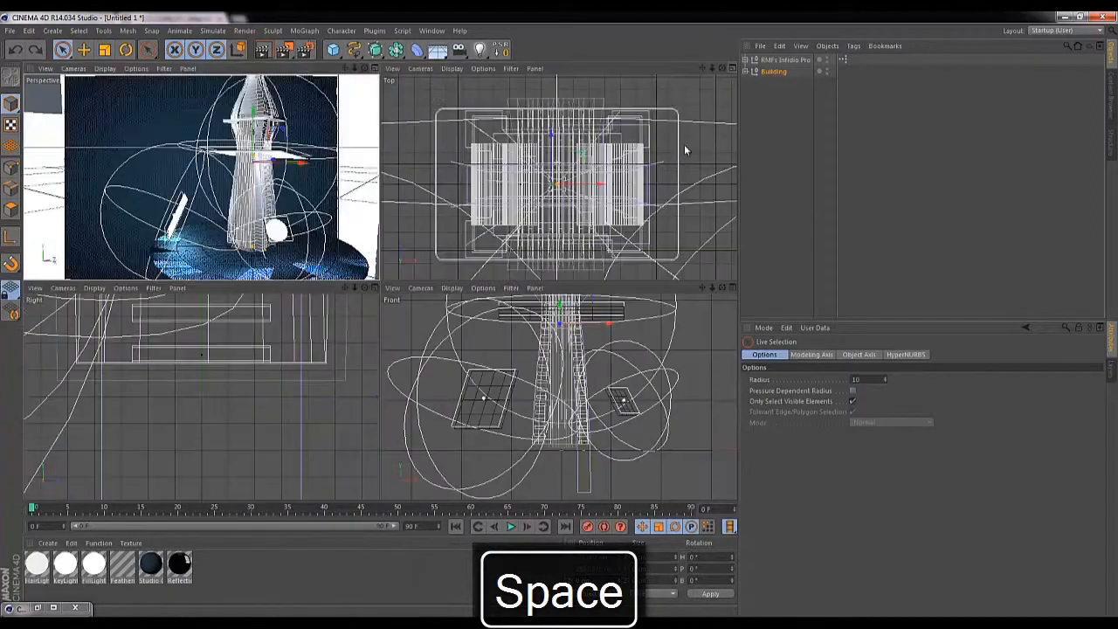
mouse_move(701, 287)
left_mouse_down()
mouse_move(696, 248)
mouse_move(704, 289)
left_mouse_up()
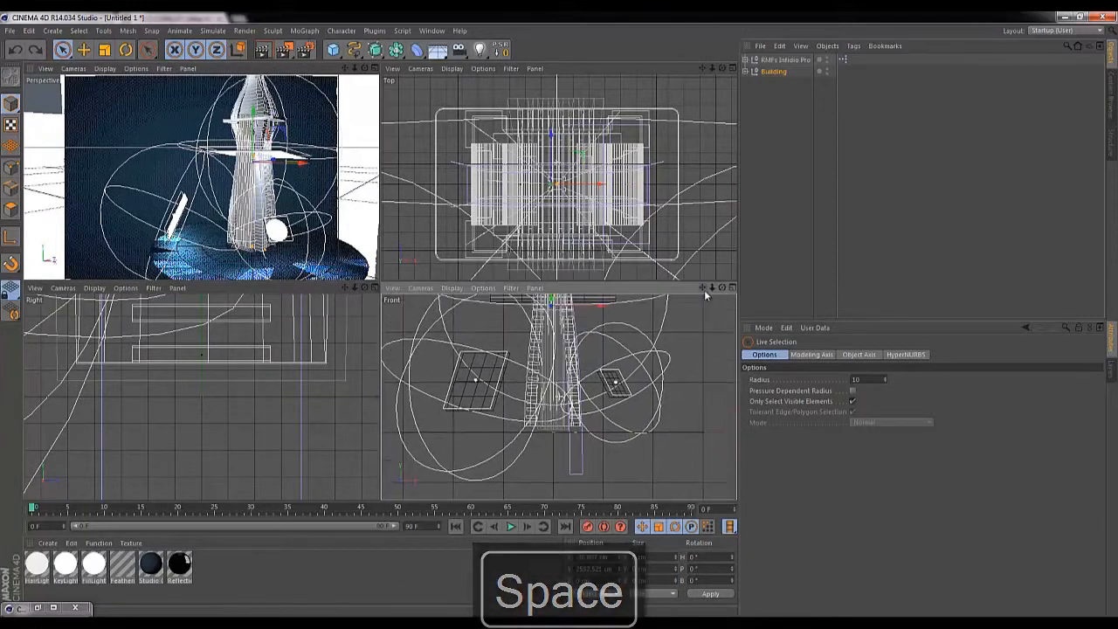
left_click(731, 287)
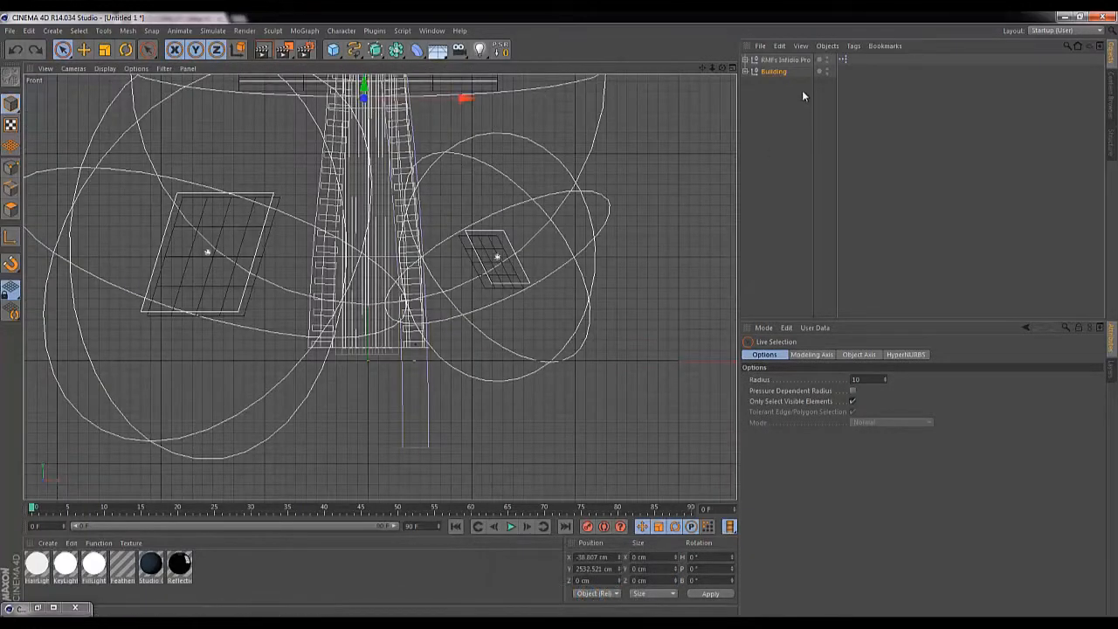
left_click_drag(703, 64, 559, 313)
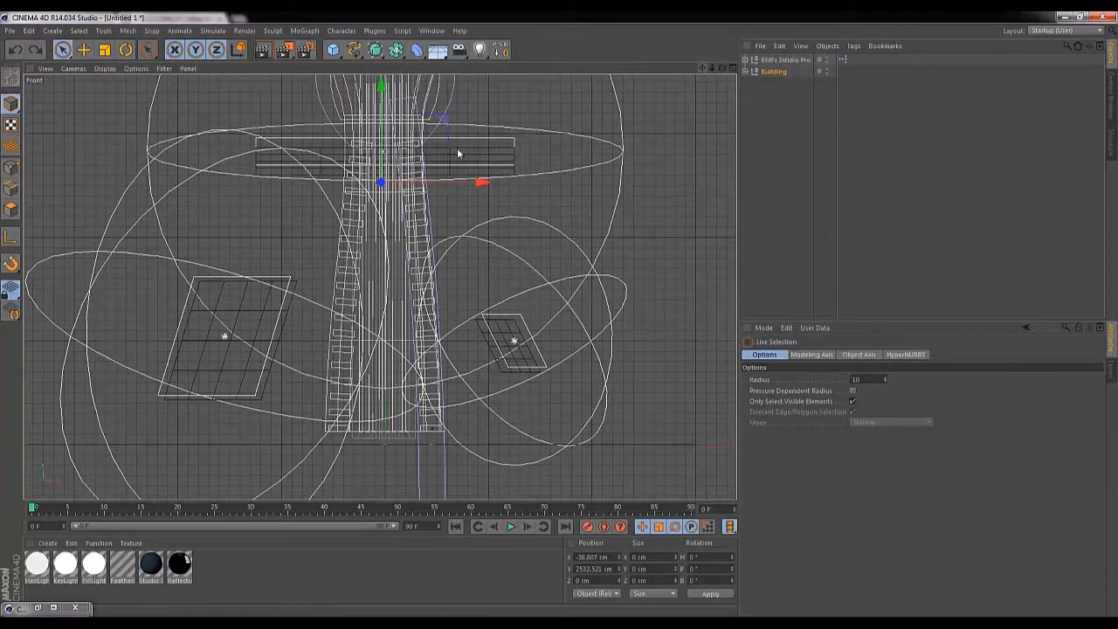
left_click(11, 237)
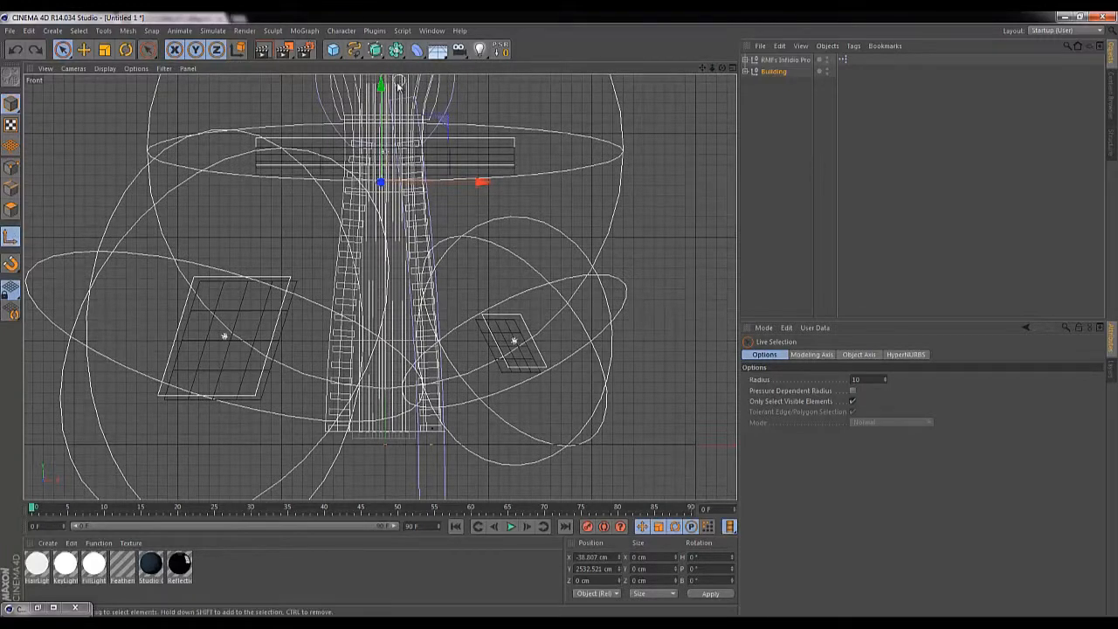
left_click_drag(381, 102, 345, 337)
scroll(381, 435, "up", 5)
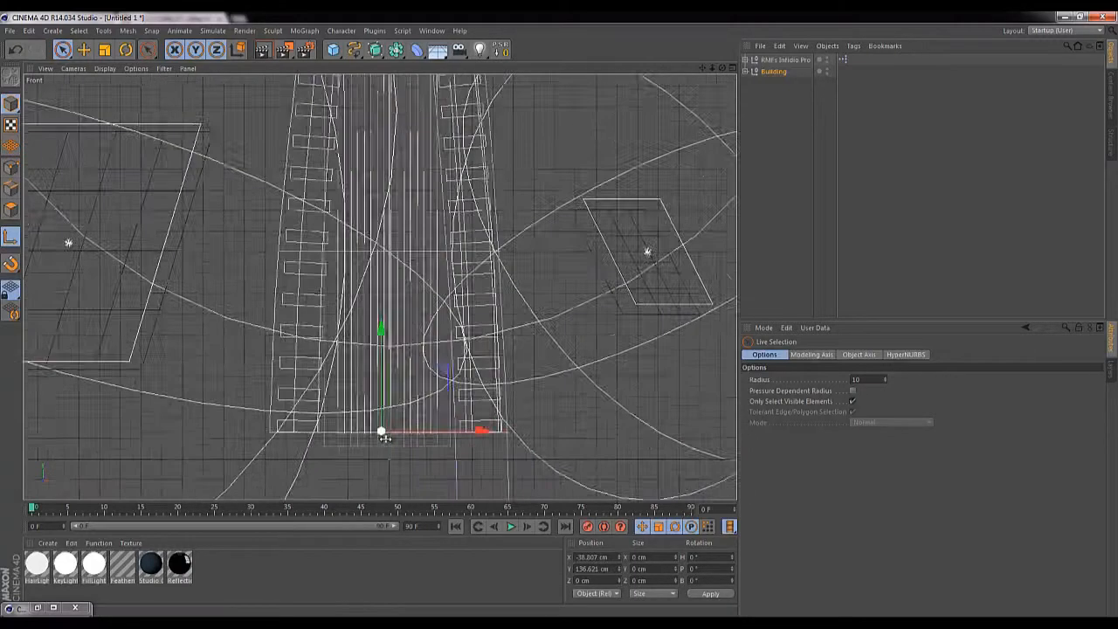
left_click_drag(369, 300, 369, 310)
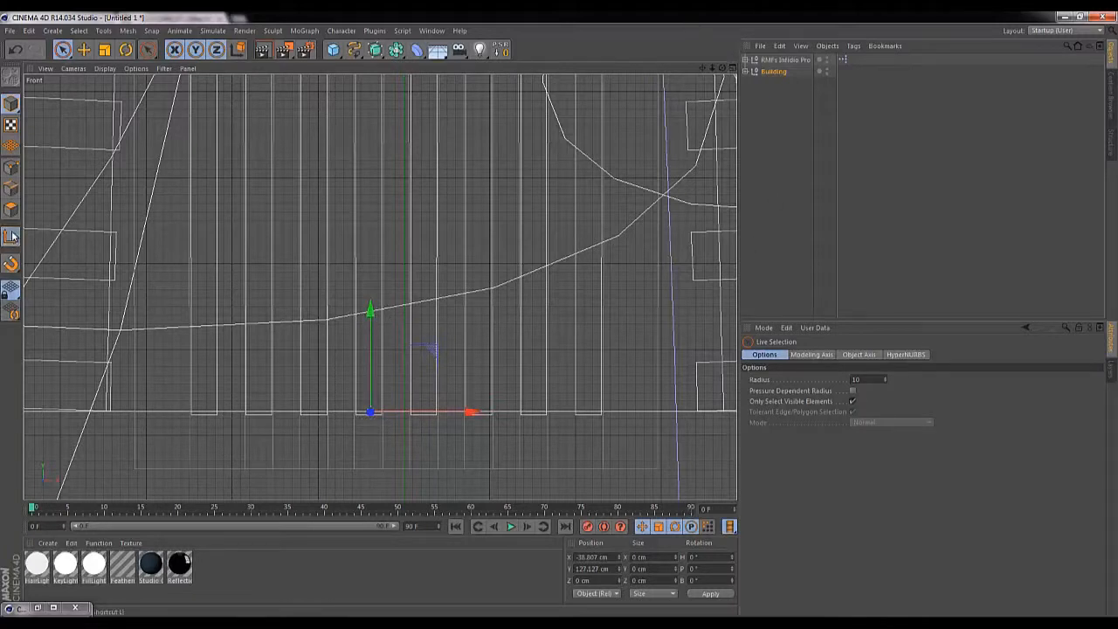
Scale the Building group down uniformly in the perspective view so it stands well below the overhead studio light.
left_click(721, 68)
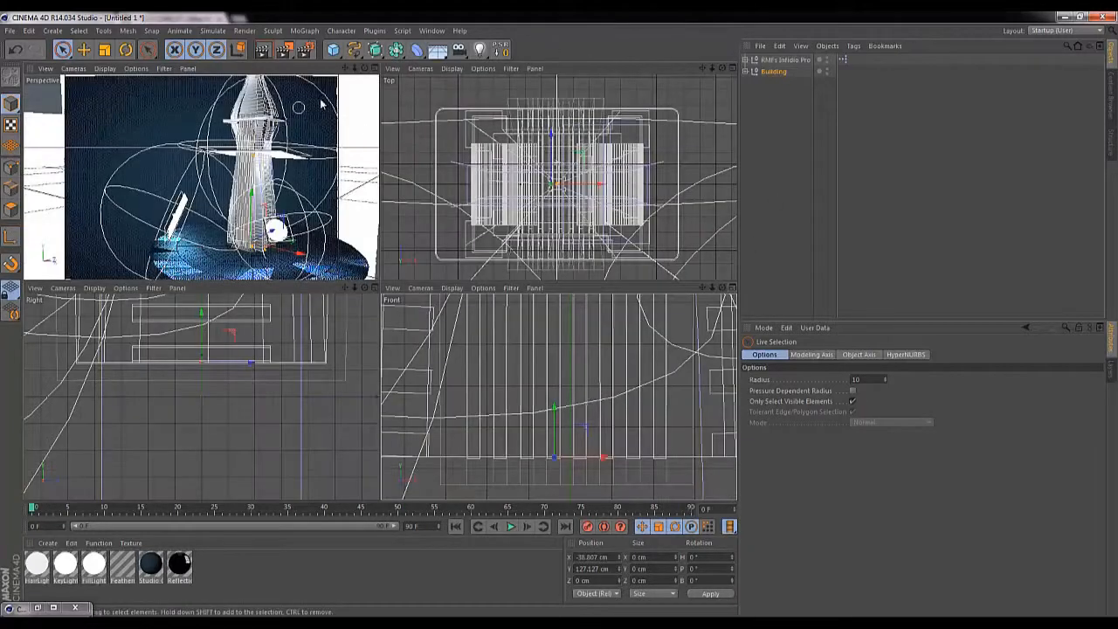
left_click(372, 71)
key("t")
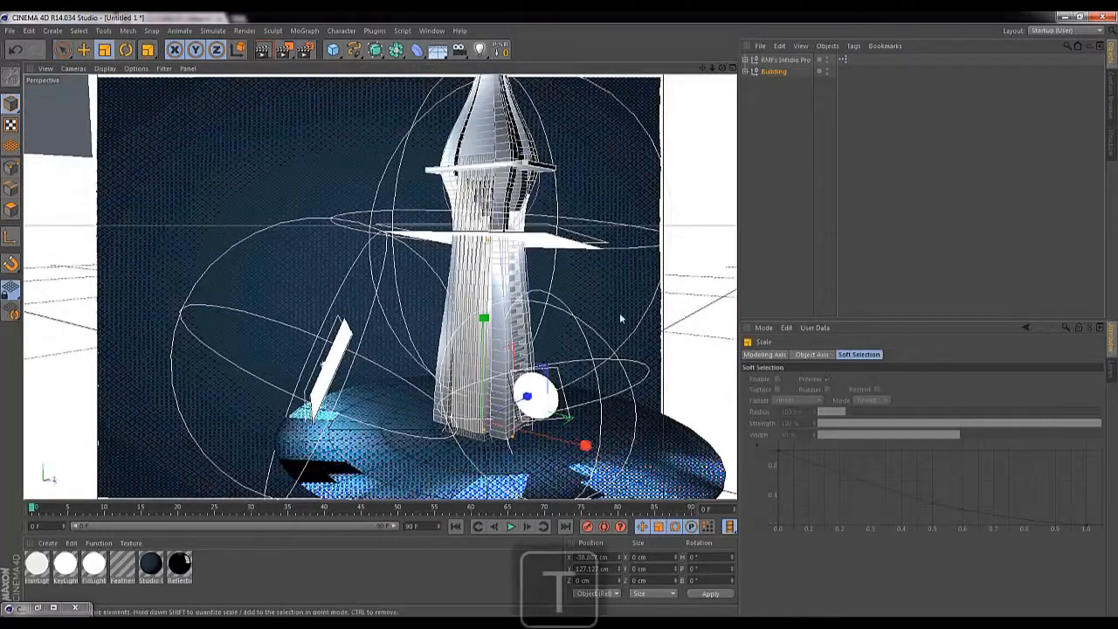
left_click_drag(636, 297, 544, 494)
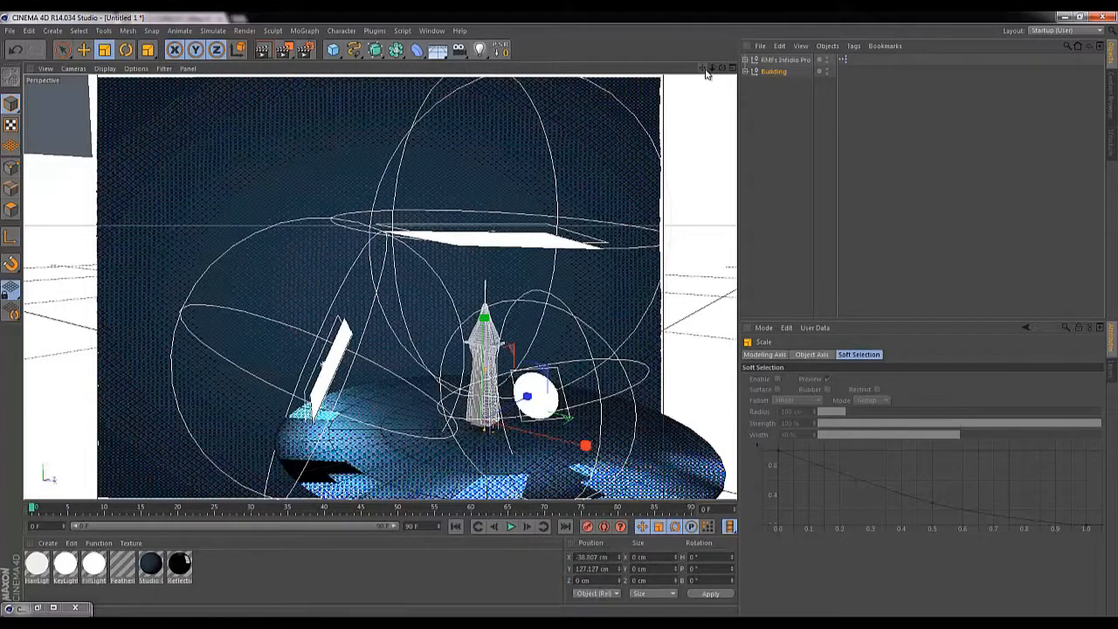
Lower the Building group onto the studio floor, to about -9 cm in Y.
key("s")
left_click_drag(713, 69, 585, 314)
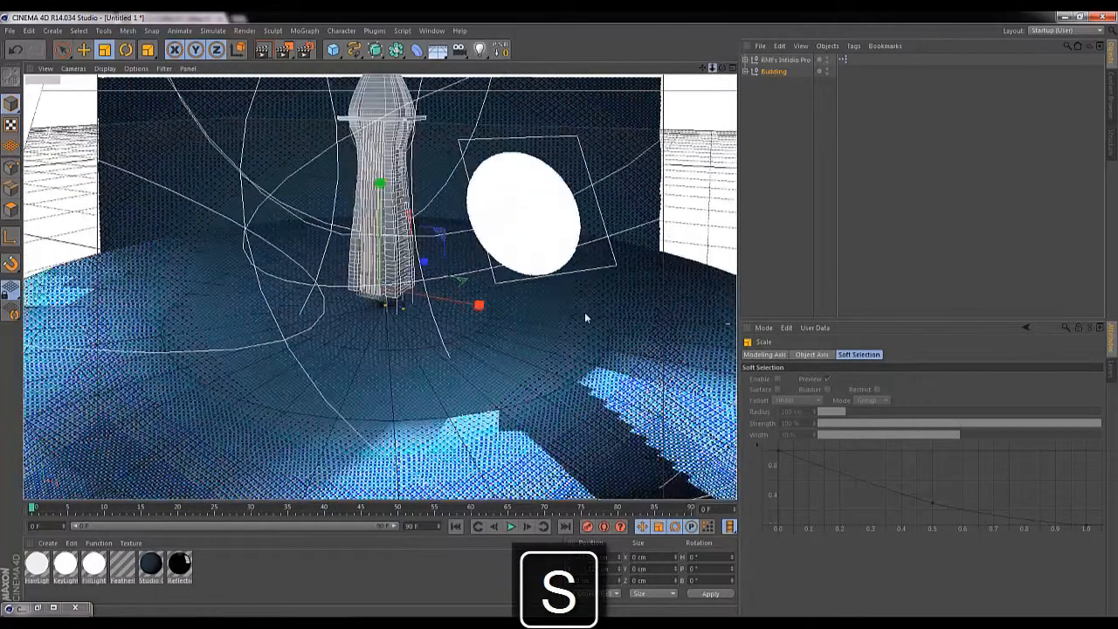
key("space")
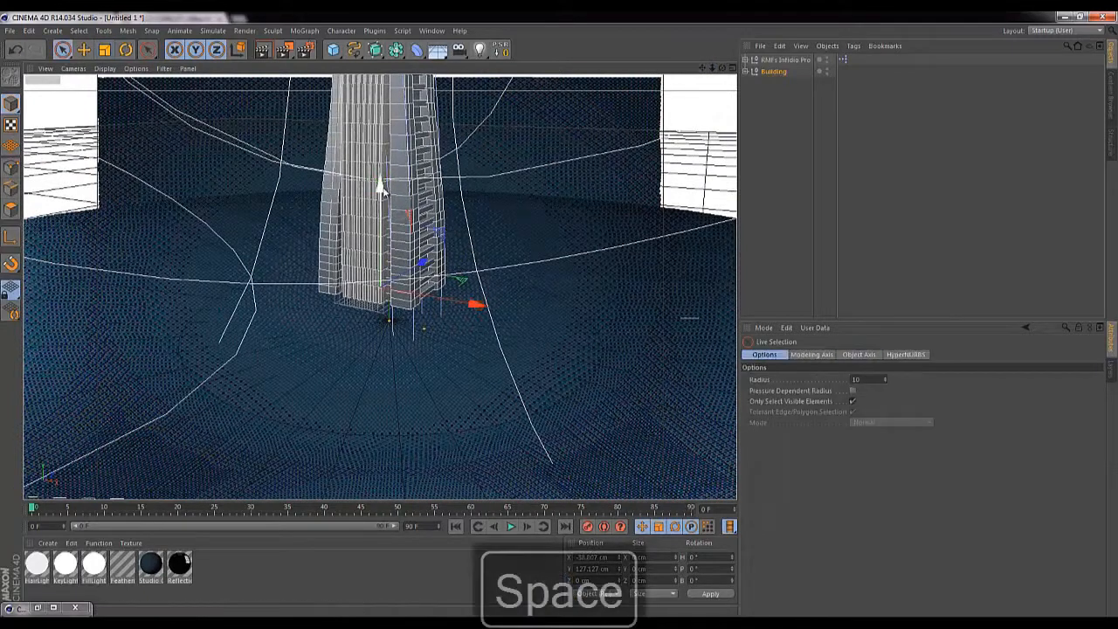
left_click_drag(379, 187, 386, 225)
Try scaling the Building group down further, and undo that scaling.
key("t")
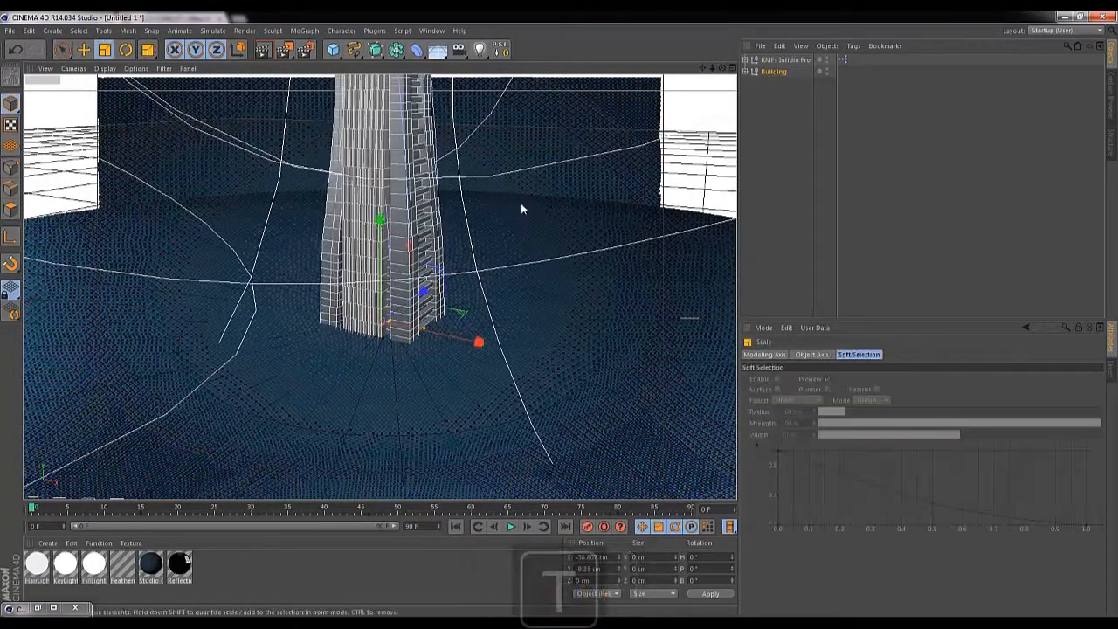
left_click_drag(520, 209, 484, 353)
key("ctrl+z")
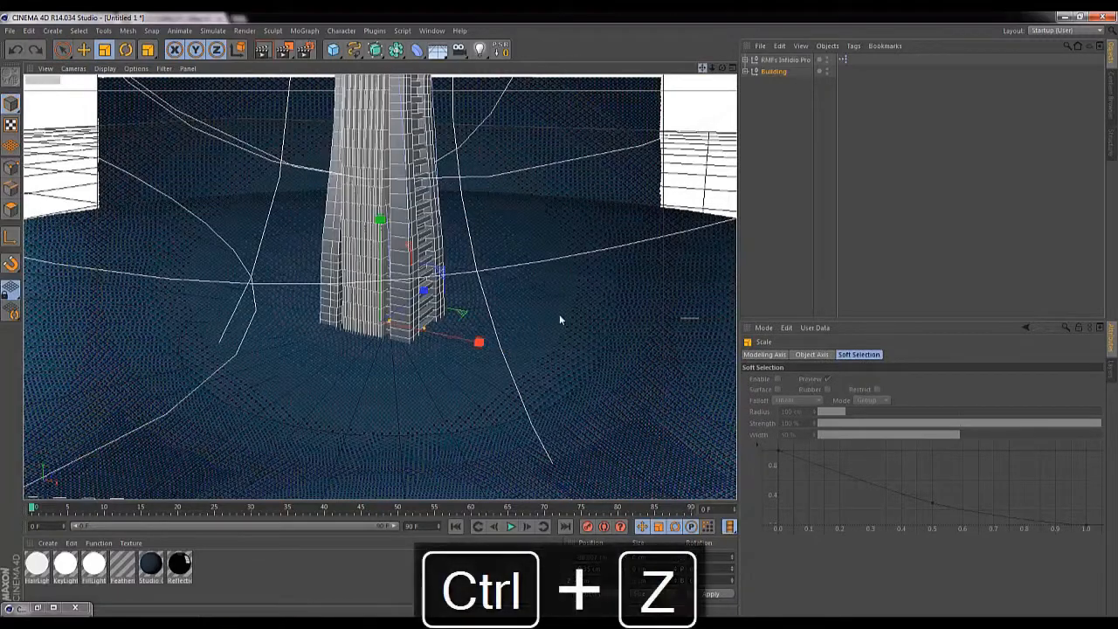
left_click_drag(702, 68, 712, 167)
key("ctrl+z")
key("ctrl+z")
key("ctrl+z")
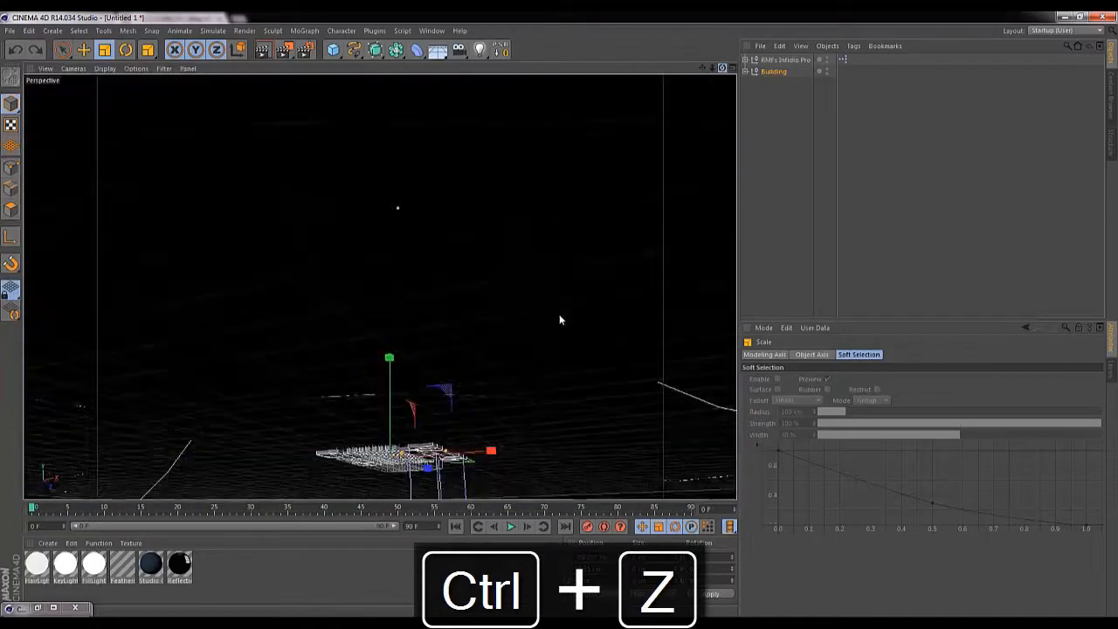
Frame the whole tower from a low angle against the blue backdrop and render the perspective view.
left_click_drag(564, 346, 567, 375)
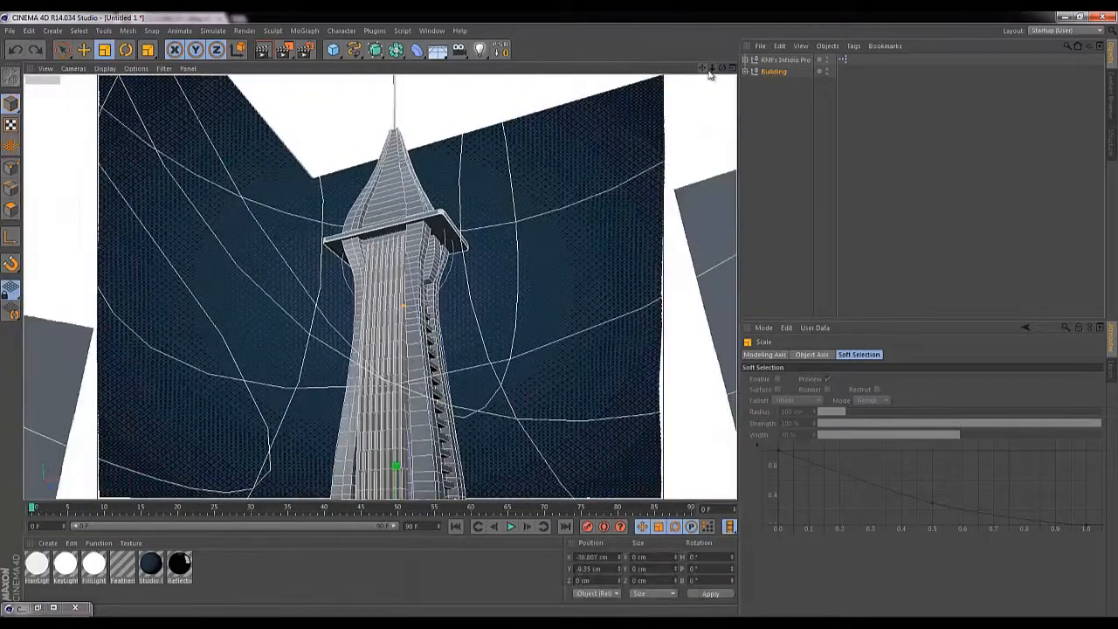
left_click_drag(722, 67, 559, 318)
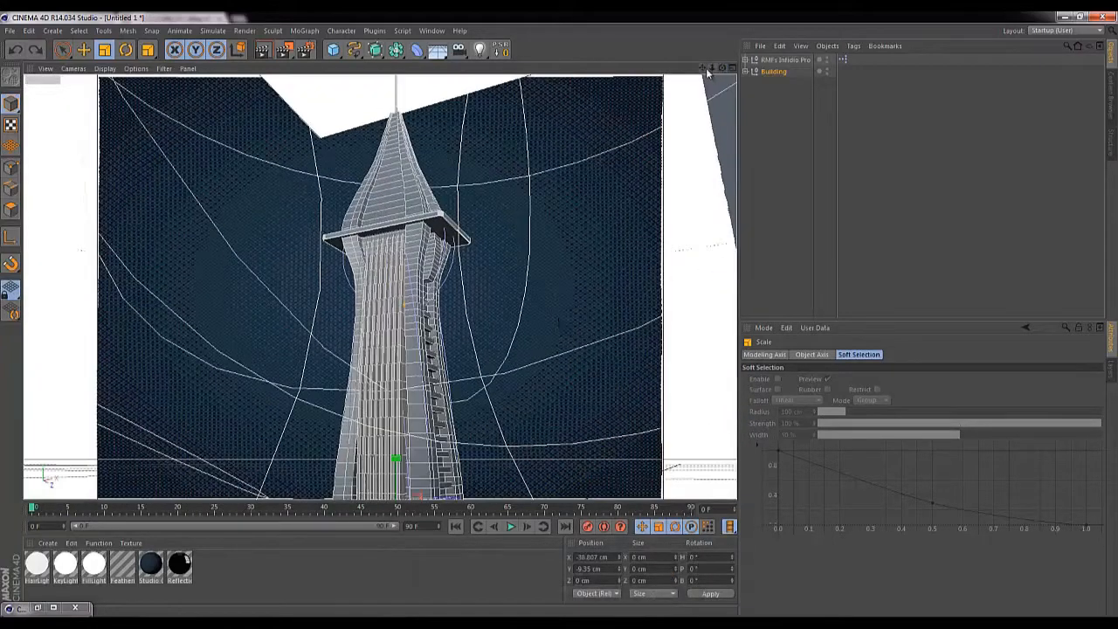
left_click_drag(711, 68, 559, 315)
left_click_drag(703, 69, 561, 313)
left_click(271, 50)
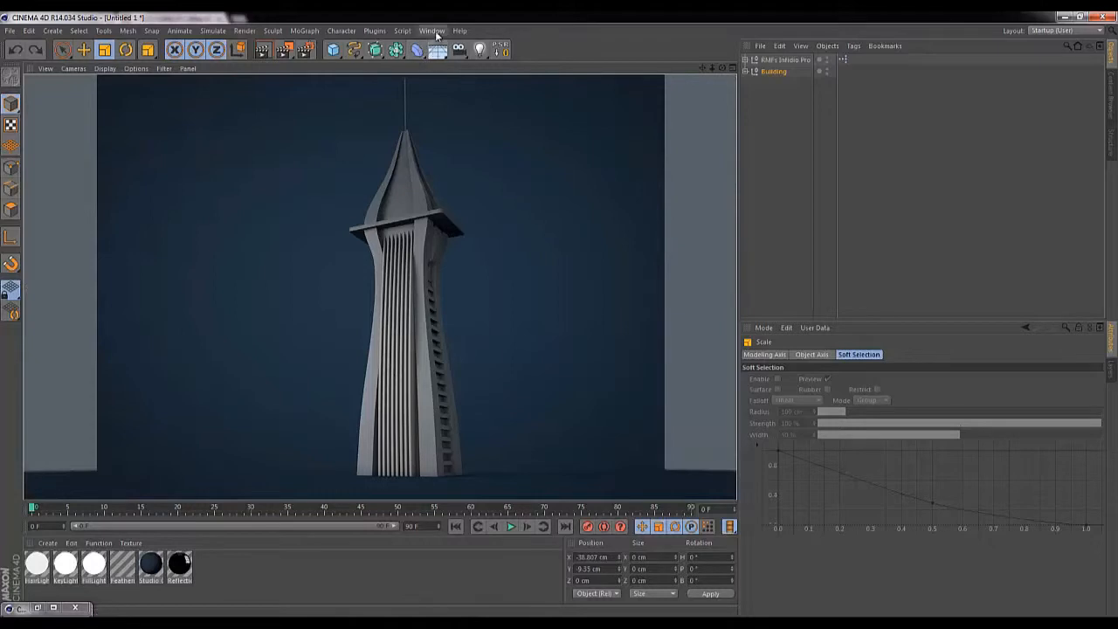
Expand the Building group and open the Outdoor Surfaces folder of the Visualize materials in the Content Browser.
left_click(744, 70)
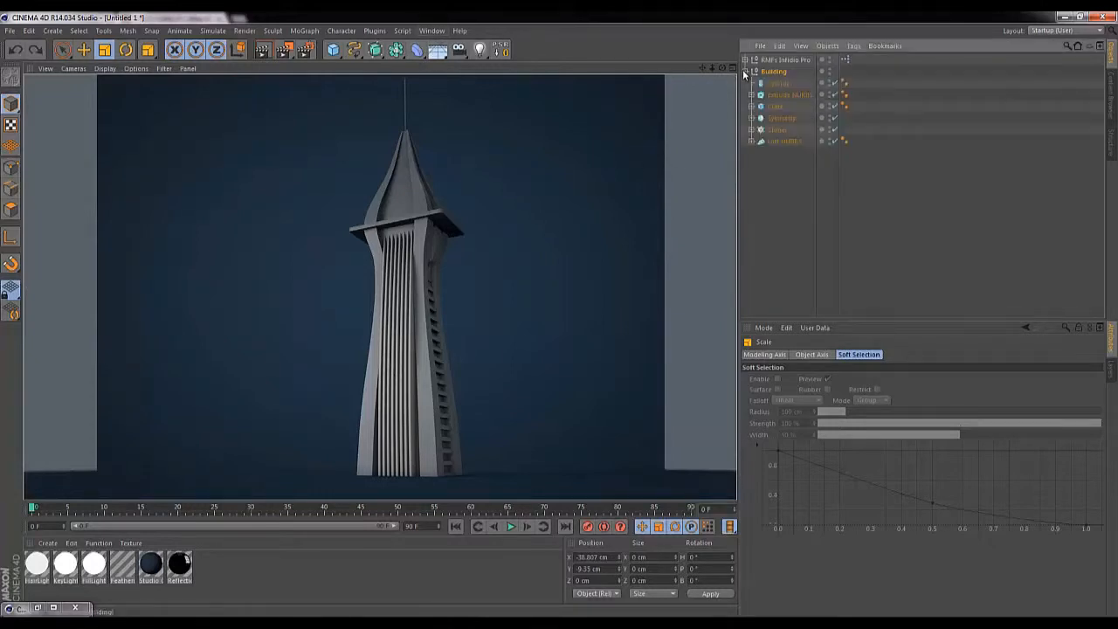
key("shift+F8")
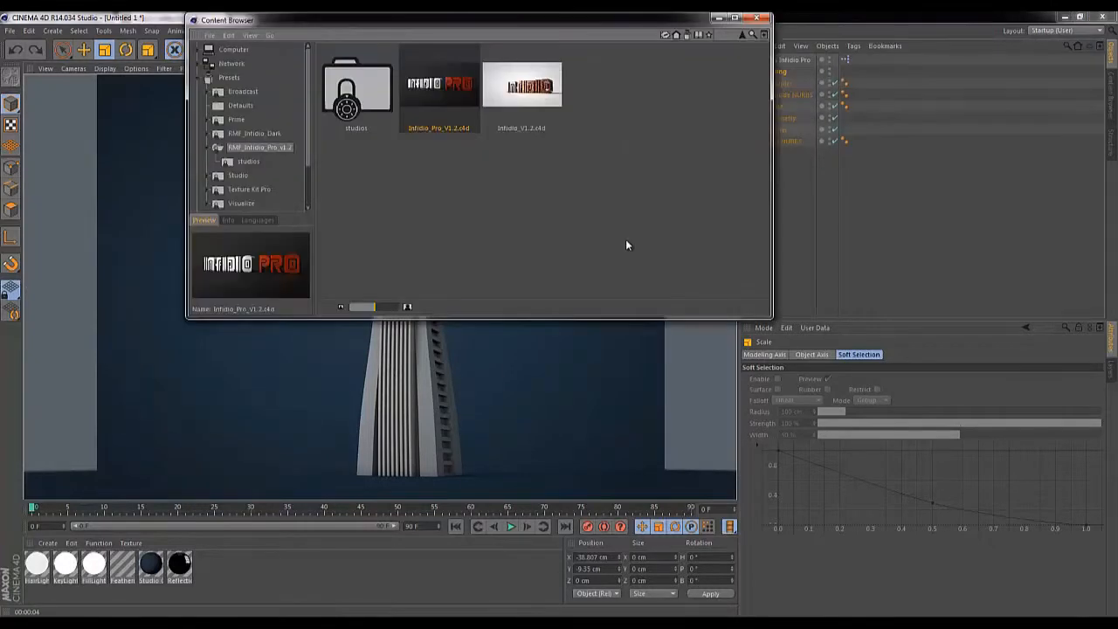
scroll(262, 146, "down", 2)
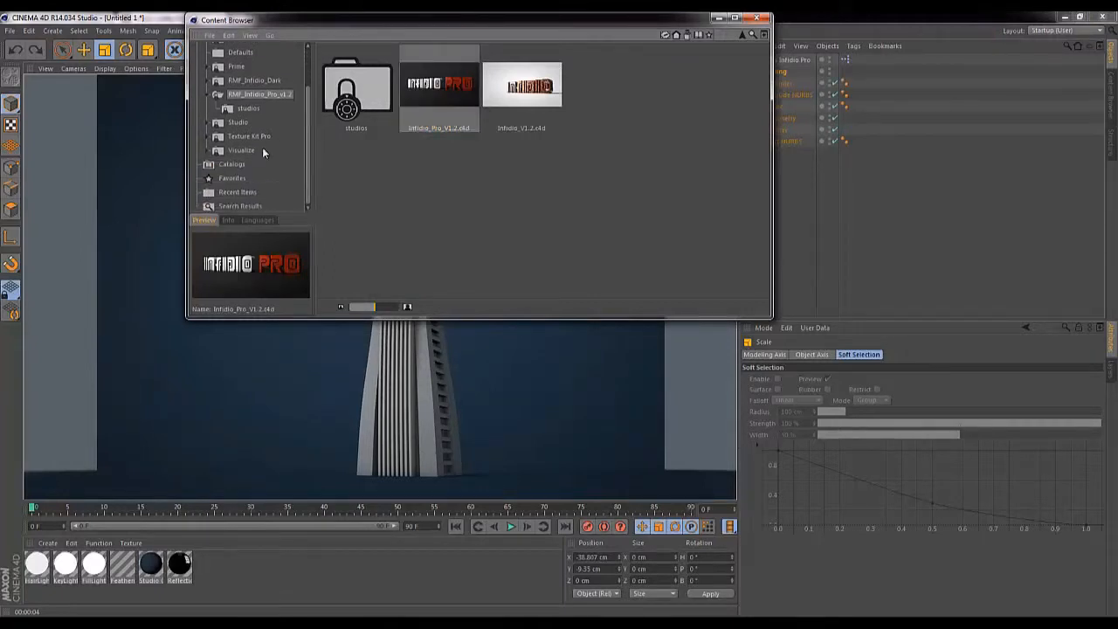
left_click(244, 150)
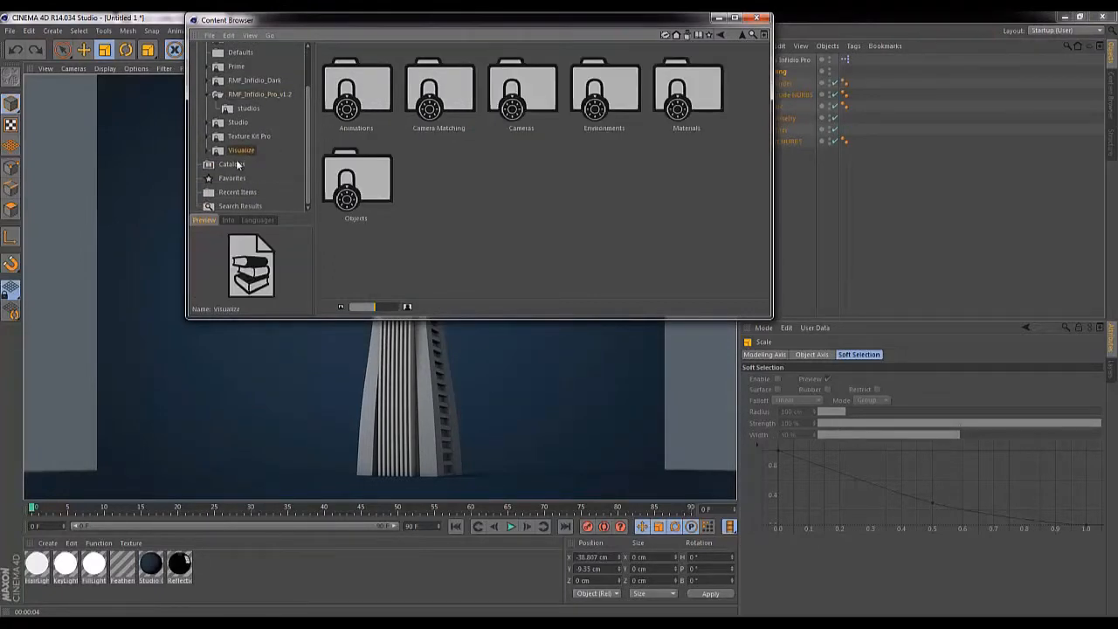
left_click_drag(480, 20, 441, 148)
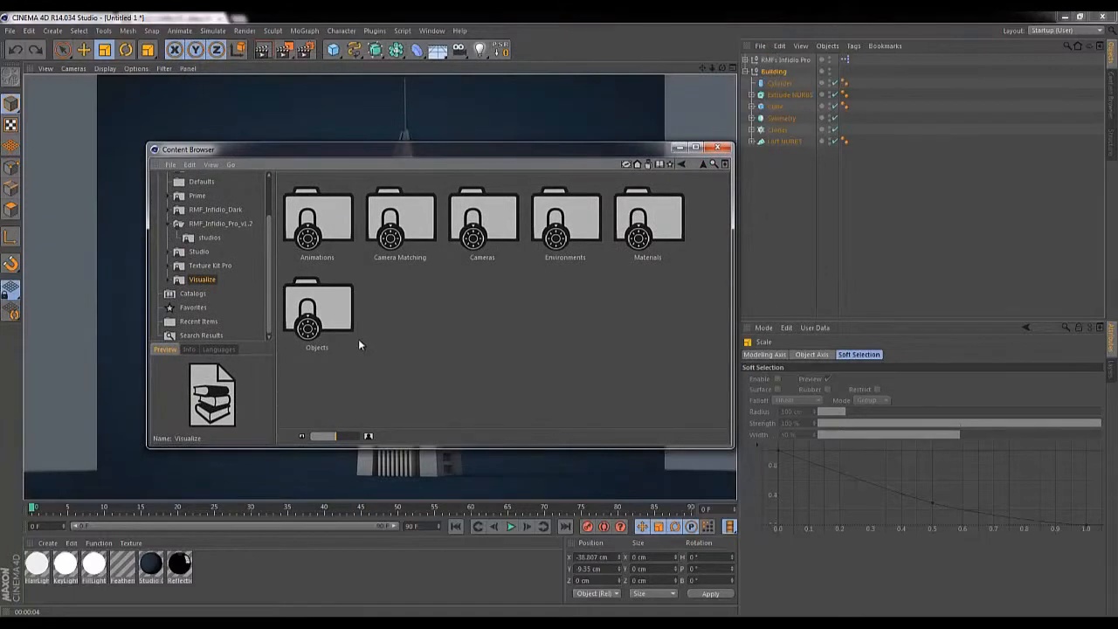
double_click(619, 227)
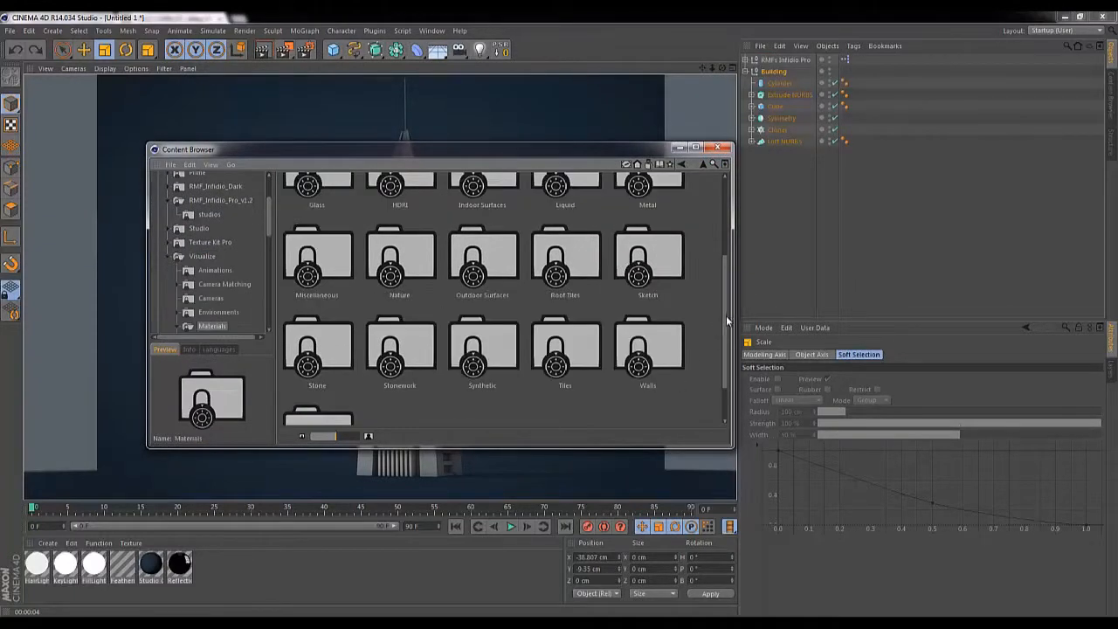
left_click_drag(725, 320, 727, 301)
double_click(465, 299)
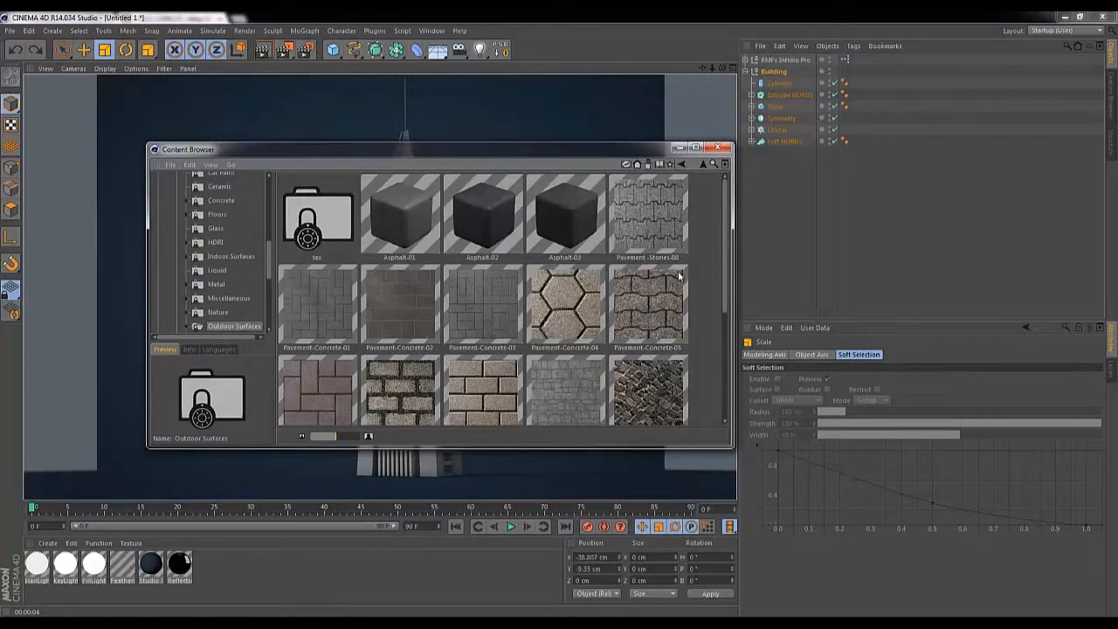
Apply the Asphalt-01 material to the Loft NURBS, and Asphalt-02 to the Extrude NURBS, Cube, Symmetry and Cloner.
left_click_drag(725, 228, 716, 184)
left_click(410, 212)
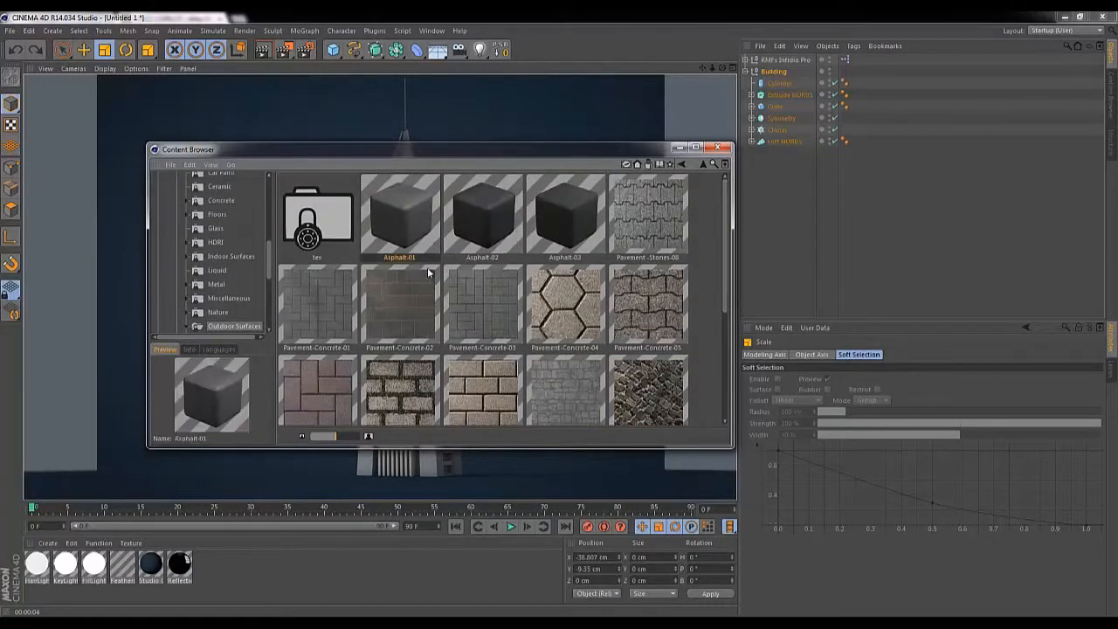
left_click_drag(406, 224, 809, 91)
left_click_drag(781, 146, 781, 142)
left_click(716, 148)
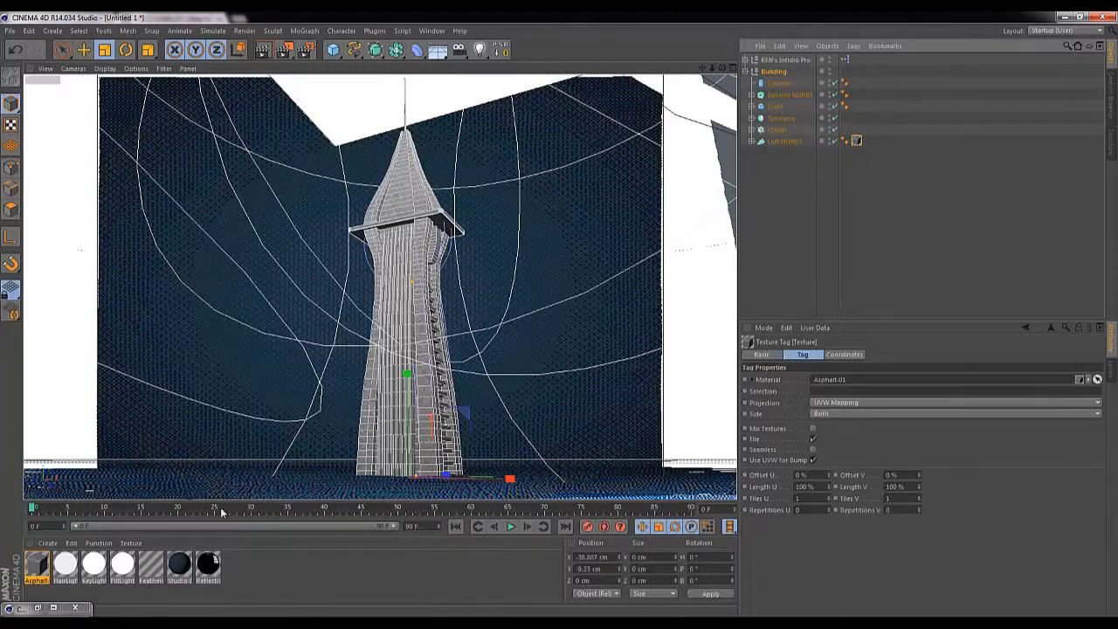
left_click(49, 607)
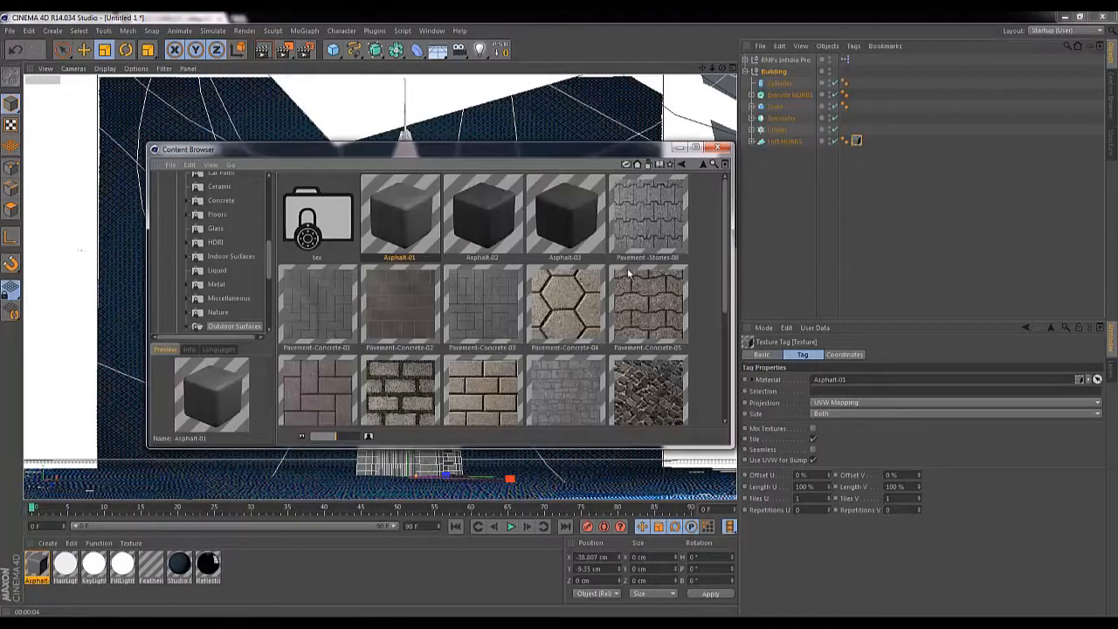
left_click_drag(471, 226, 857, 94)
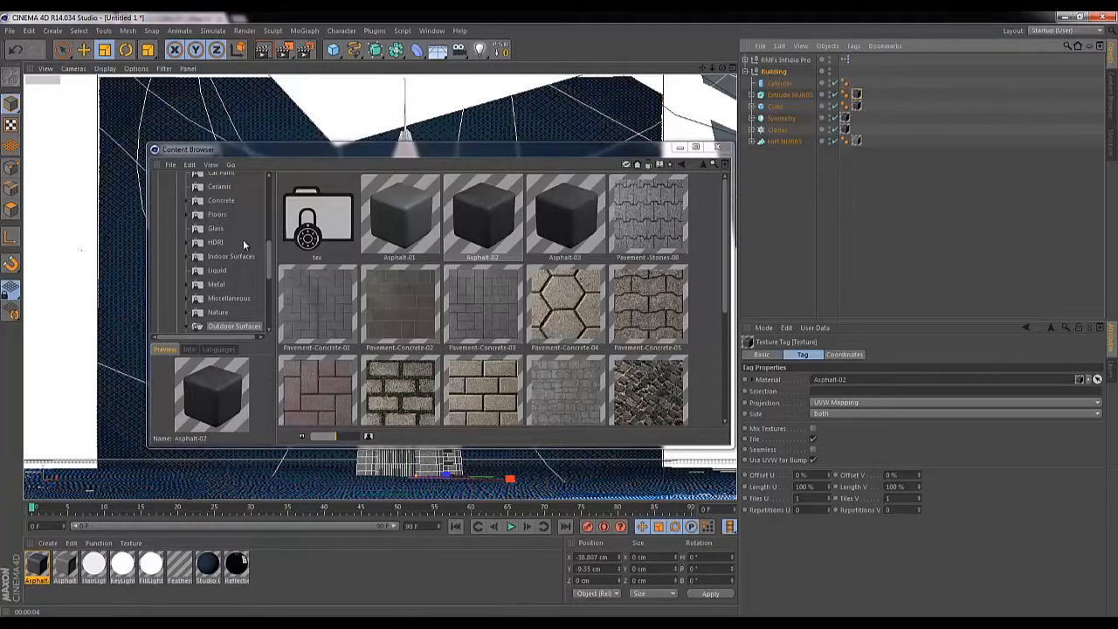
Apply the Metal - Tantalium material from the Metal presets to the mast Cylinder and put the Content Browser away.
left_click_drag(269, 251, 269, 258)
left_click(218, 276)
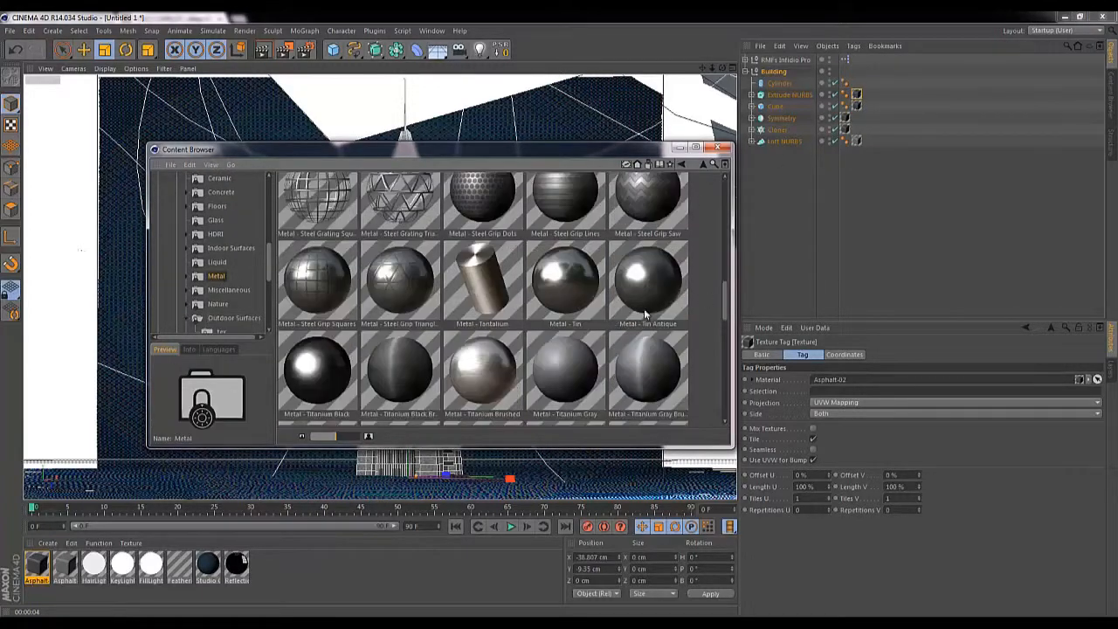
left_click(485, 384)
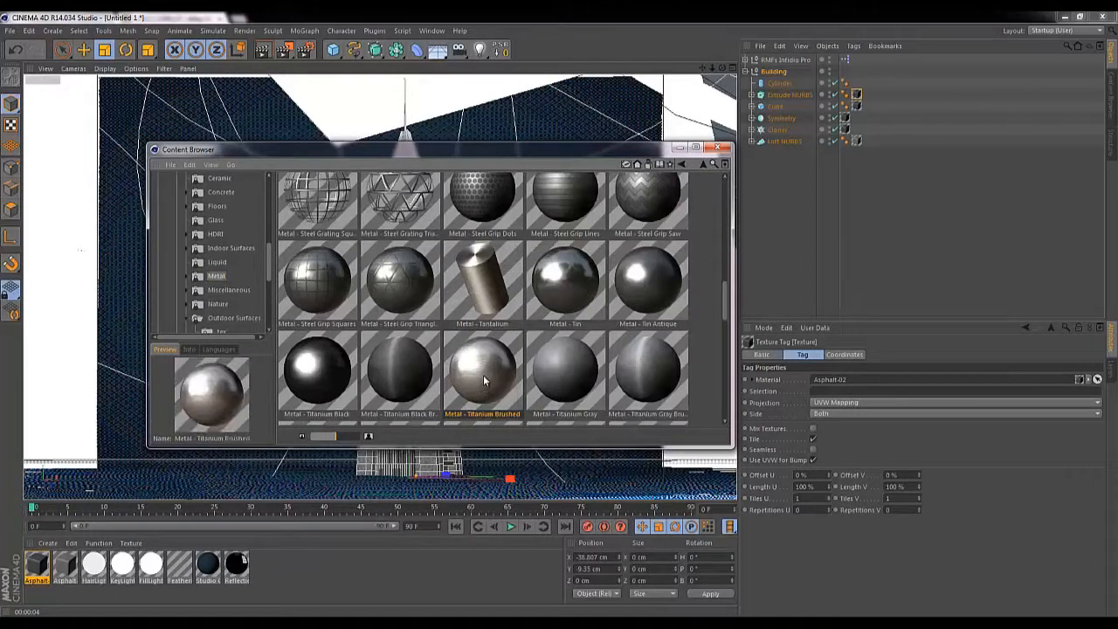
left_click(495, 308)
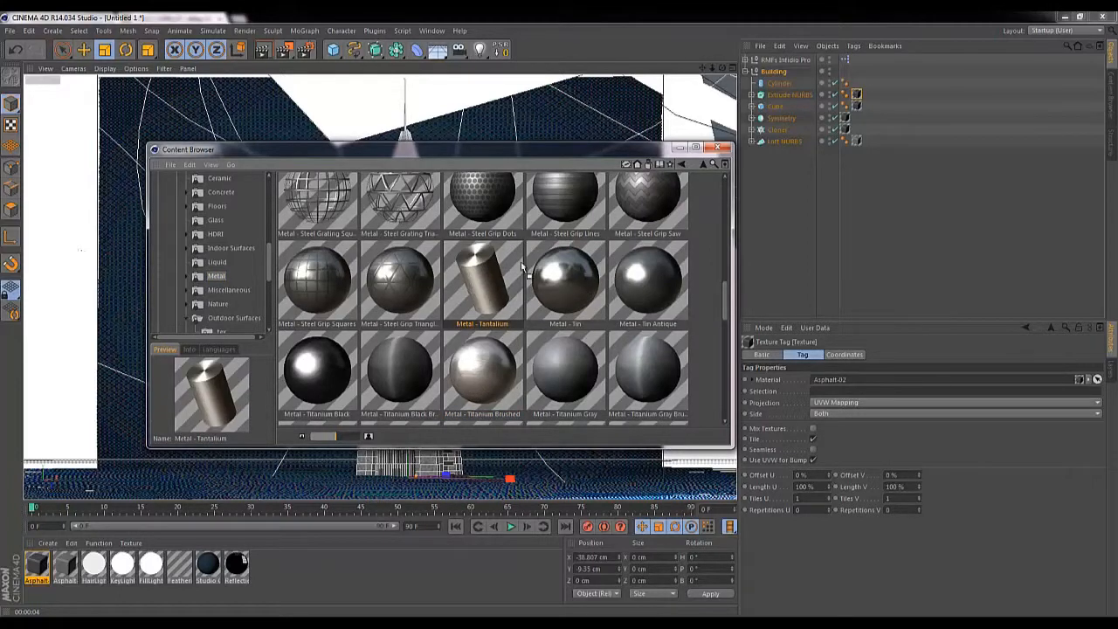
left_click_drag(783, 85, 783, 87)
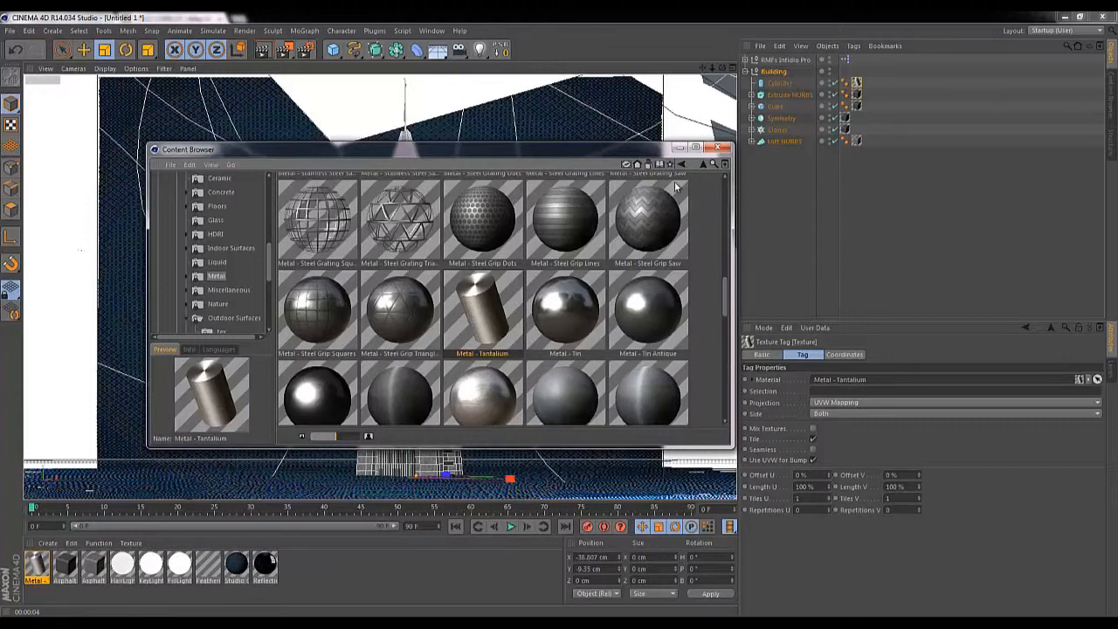
left_click(717, 146)
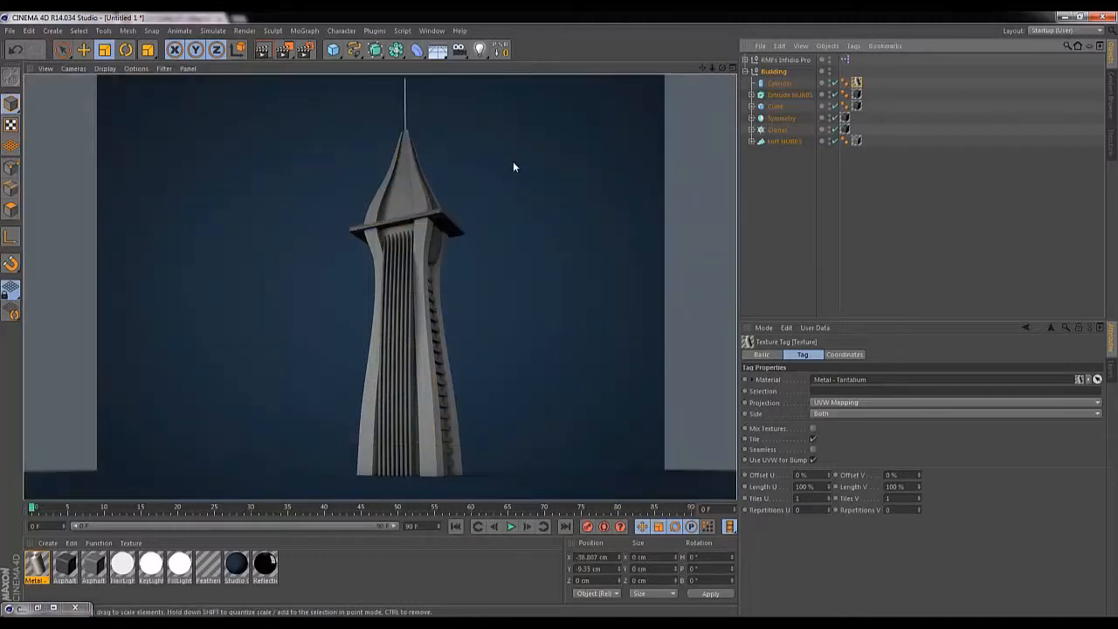
Set the mast Cylinder's radius to 2 cm and render the perspective view.
left_click(779, 83)
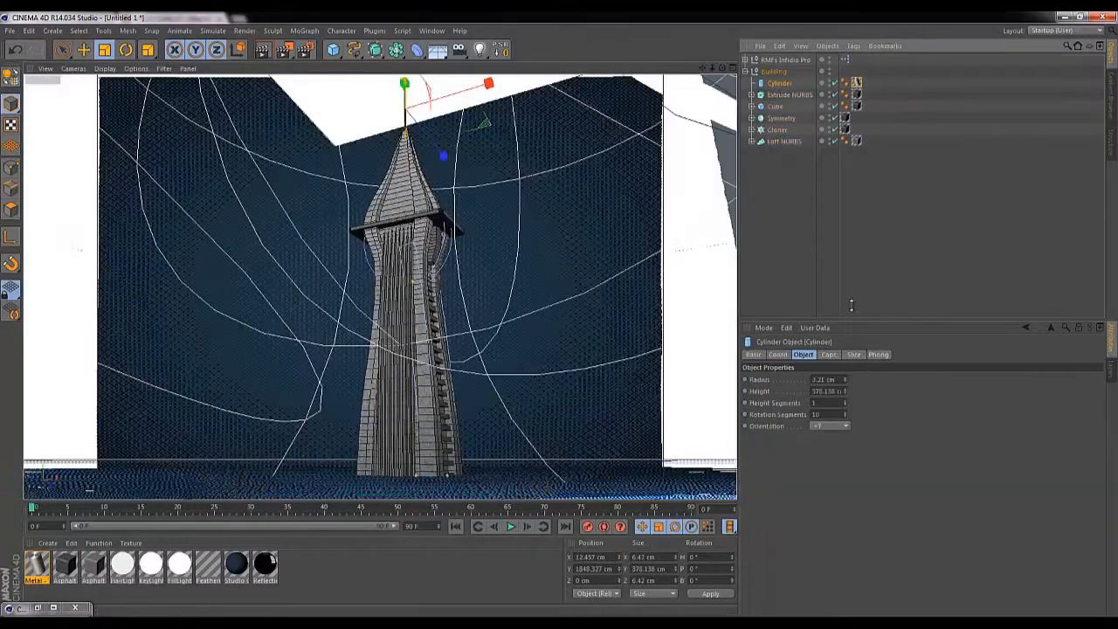
left_click(840, 379)
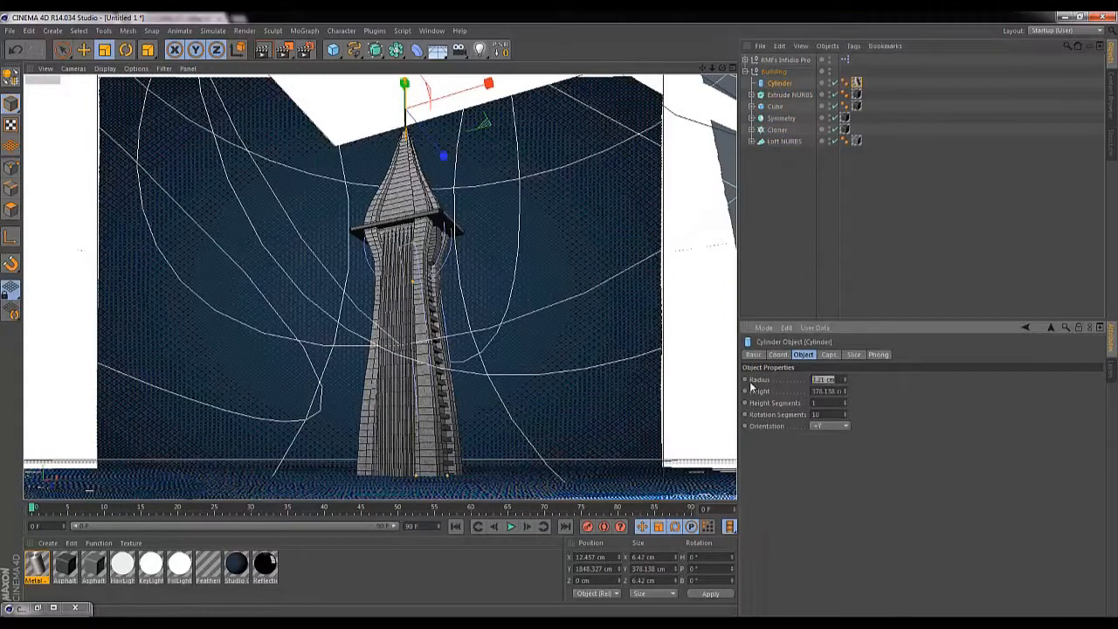
type("2")
key("Return")
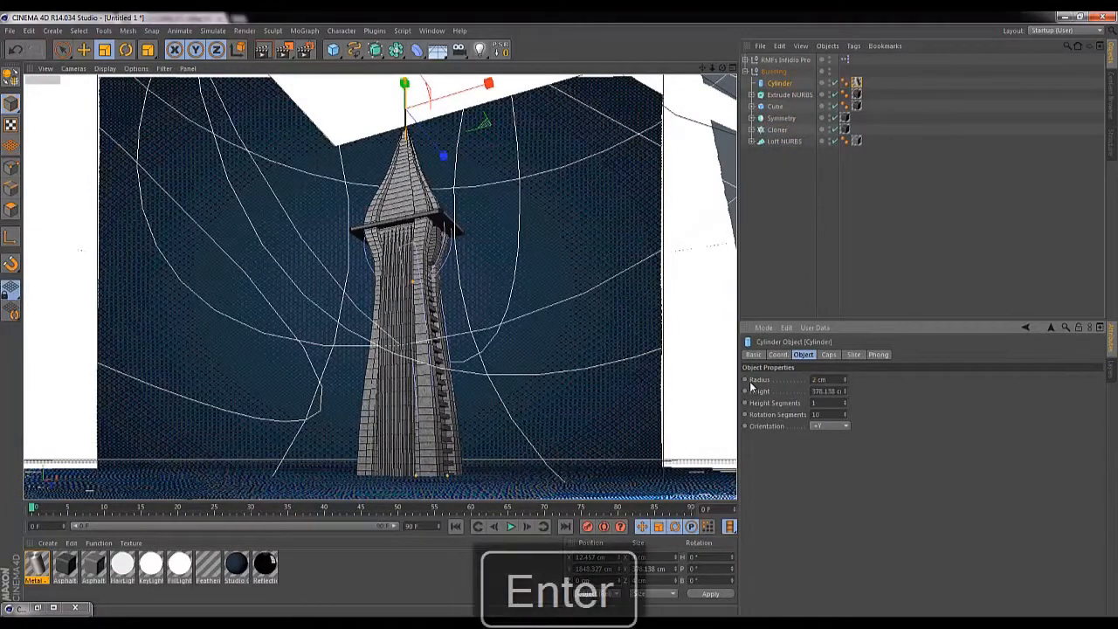
left_click(278, 51)
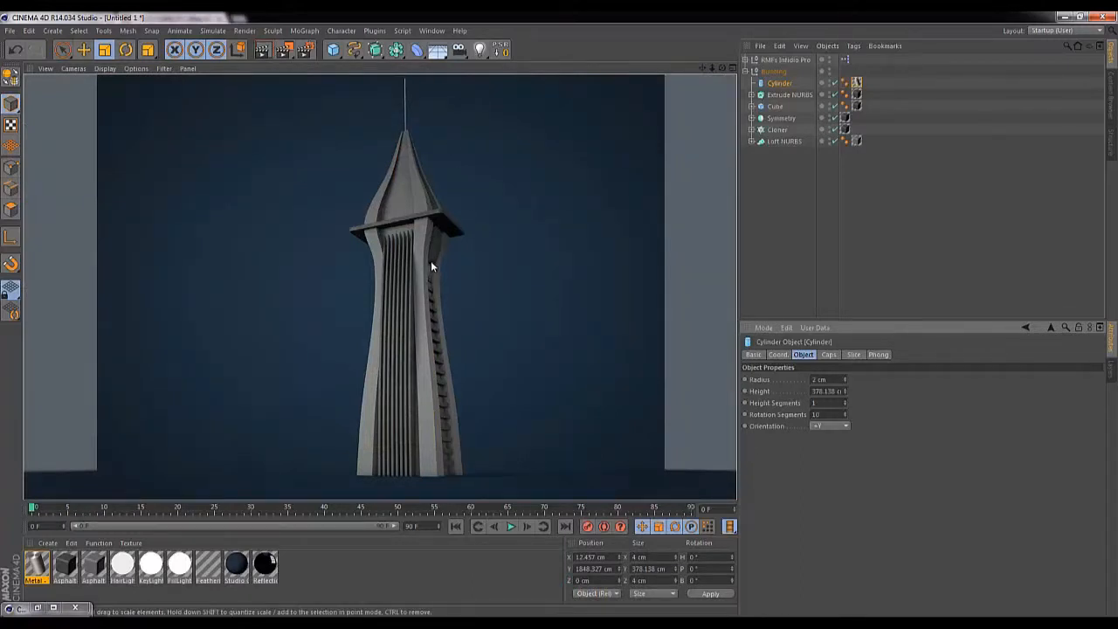
Select the Building group, bring back the Content Browser, move it off the tower and open the Visualize preset folder.
left_click(781, 74)
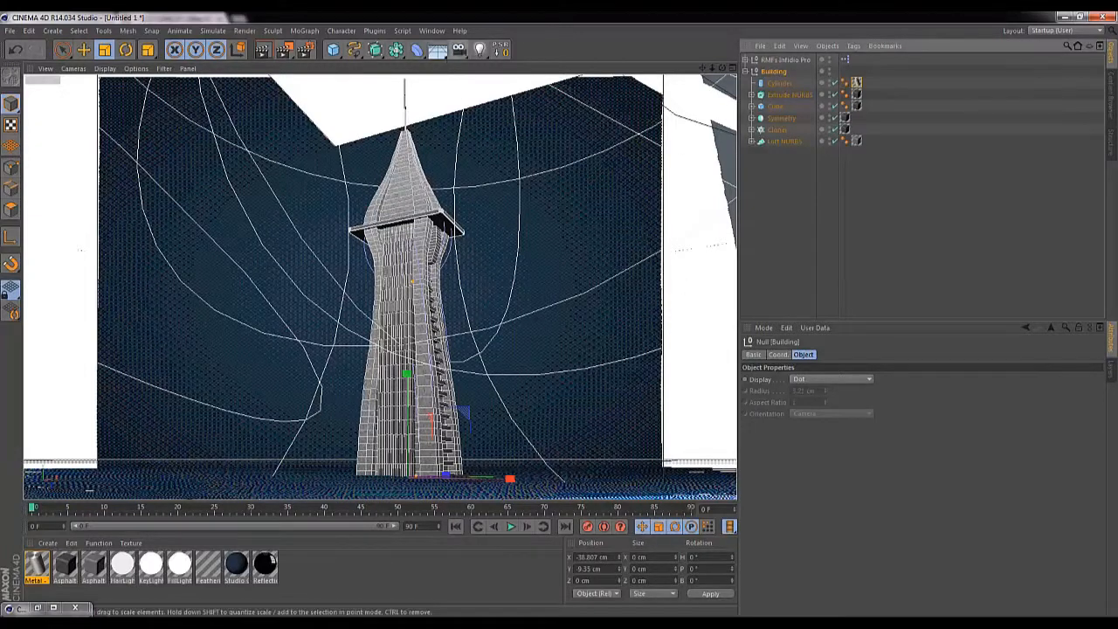
left_click(38, 608)
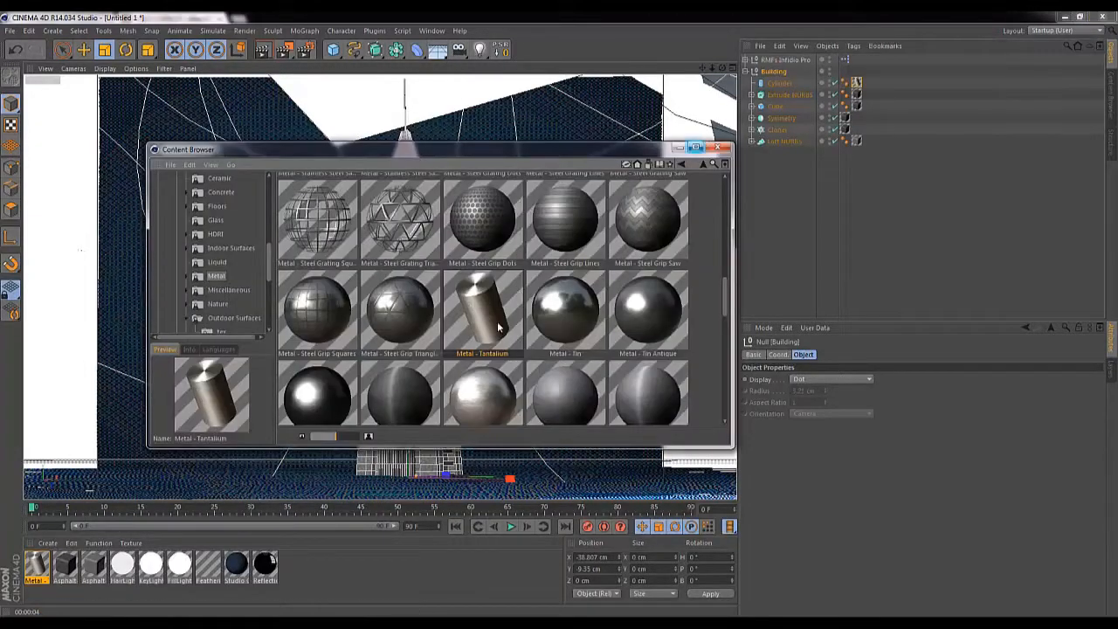
left_click_drag(270, 259, 271, 223)
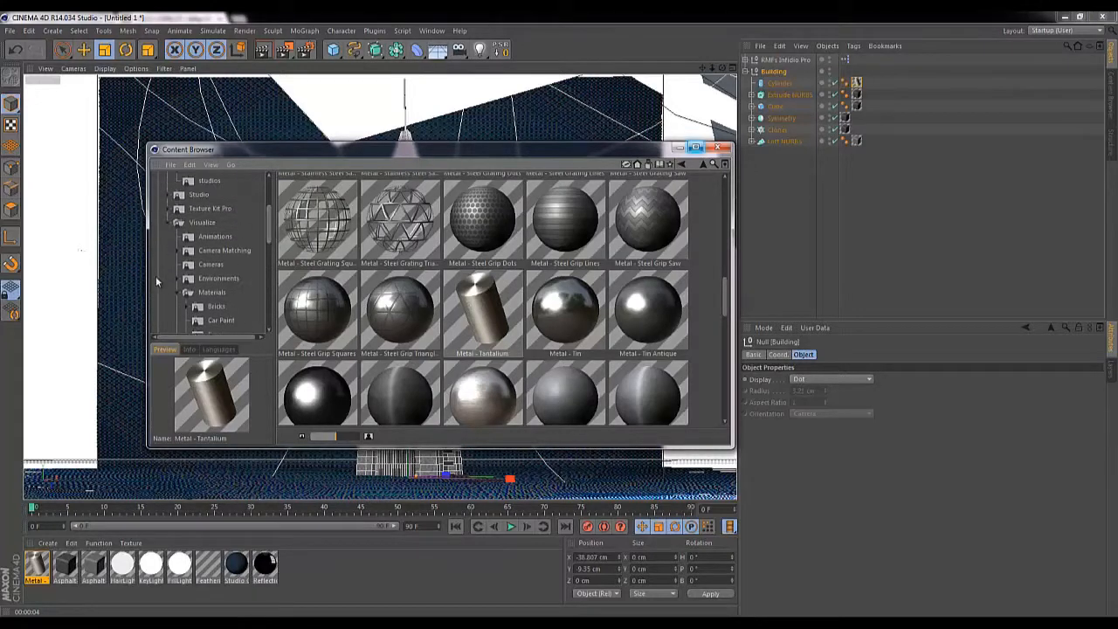
left_click(170, 221)
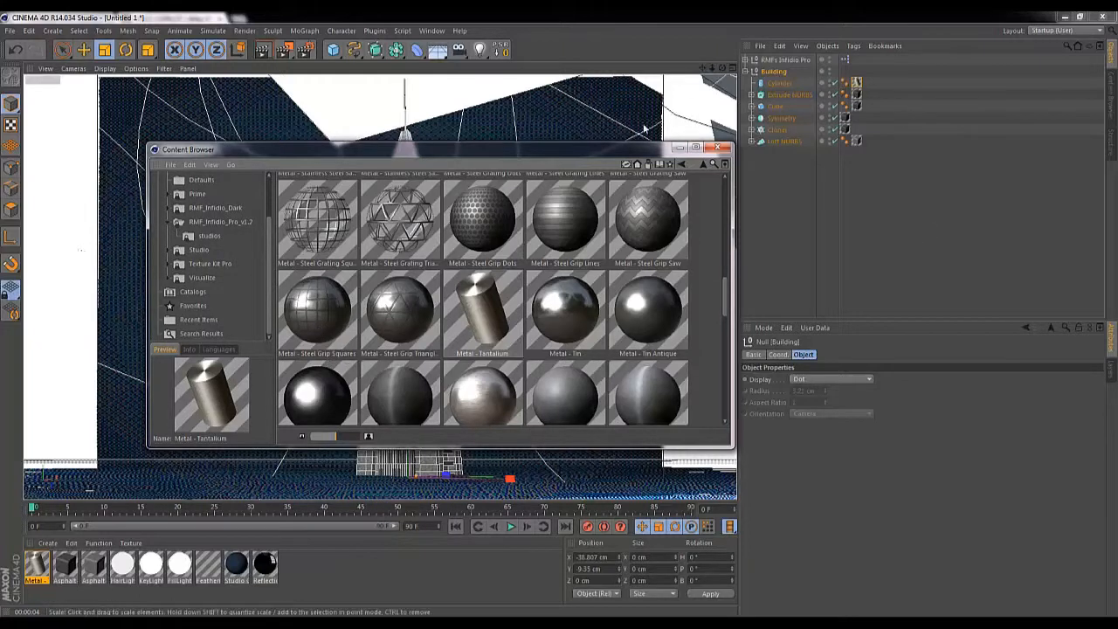
left_click_drag(638, 151, 975, 161)
mouse_move(608, 273)
left_mouse_down()
mouse_move(608, 236)
mouse_move(609, 247)
left_mouse_up()
left_click(539, 320)
left_click(525, 250)
left_click(525, 249)
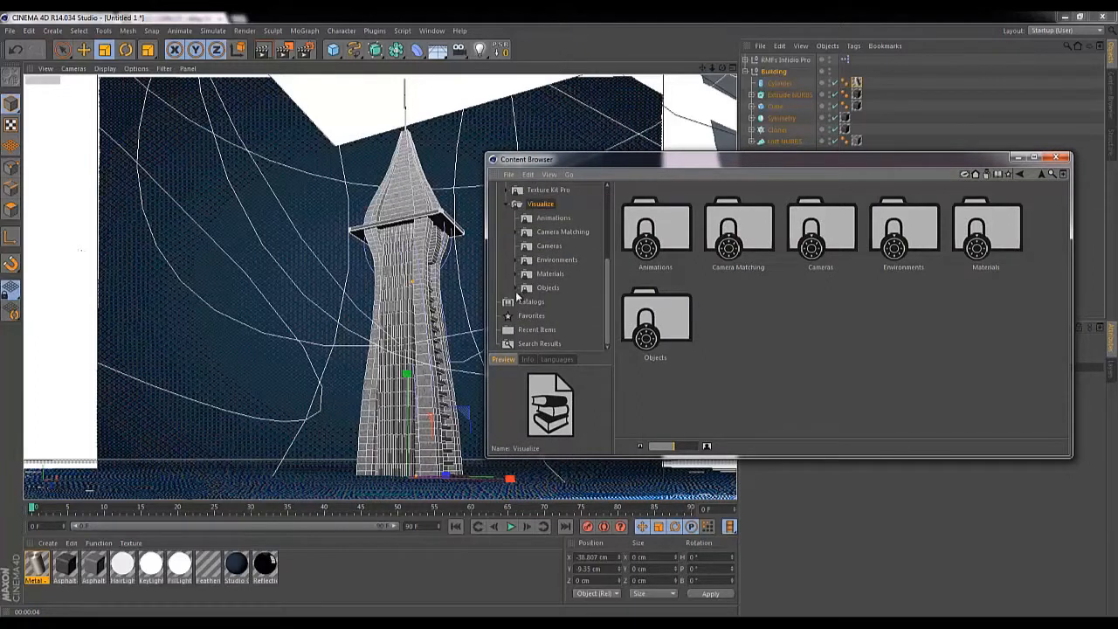
Open the HDRI folder of the Visualize materials and add the Hyperfocal_HDR_Cloudy preset to the scene.
left_click(516, 289)
mouse_move(607, 247)
left_mouse_down()
mouse_move(606, 281)
mouse_move(611, 236)
mouse_move(606, 253)
left_mouse_up()
left_click(557, 264)
double_click(560, 264)
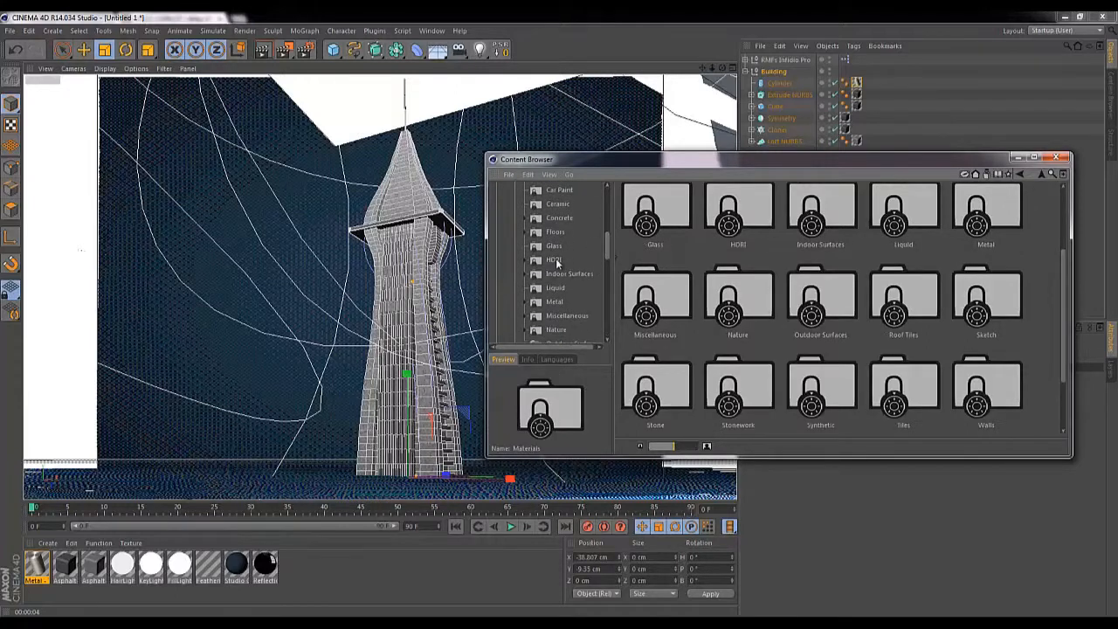
left_click(556, 260)
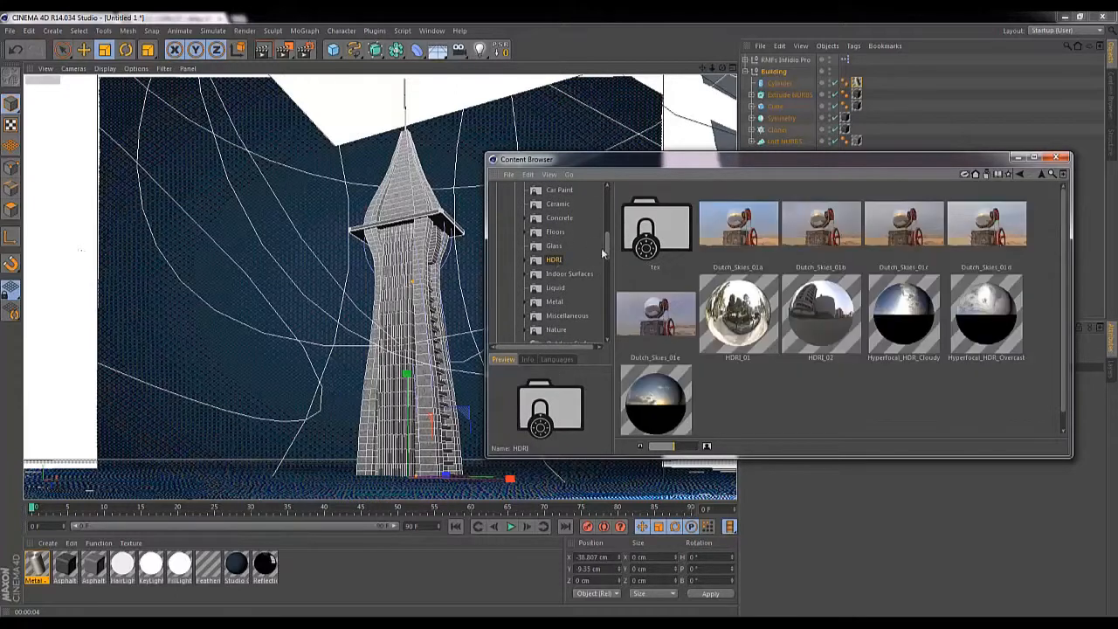
left_click(906, 316)
left_click_drag(903, 340, 802, 59)
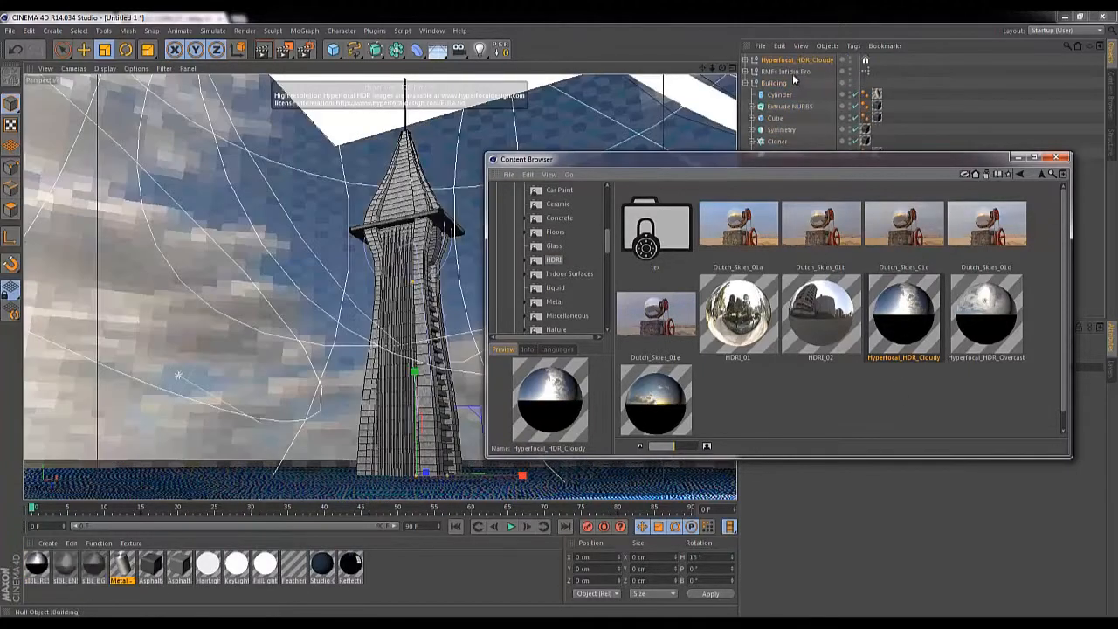
Close the Content Browser, try deleting the RMFs Infidio Pro studio and render the perspective view.
left_click(791, 72)
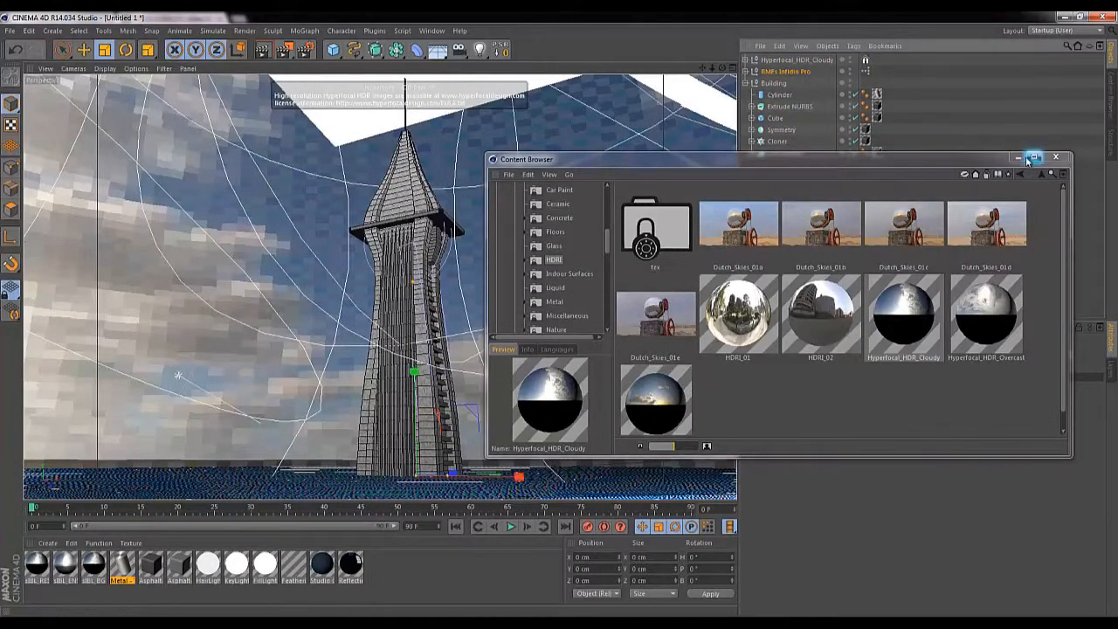
left_click(1054, 157)
key("Delete")
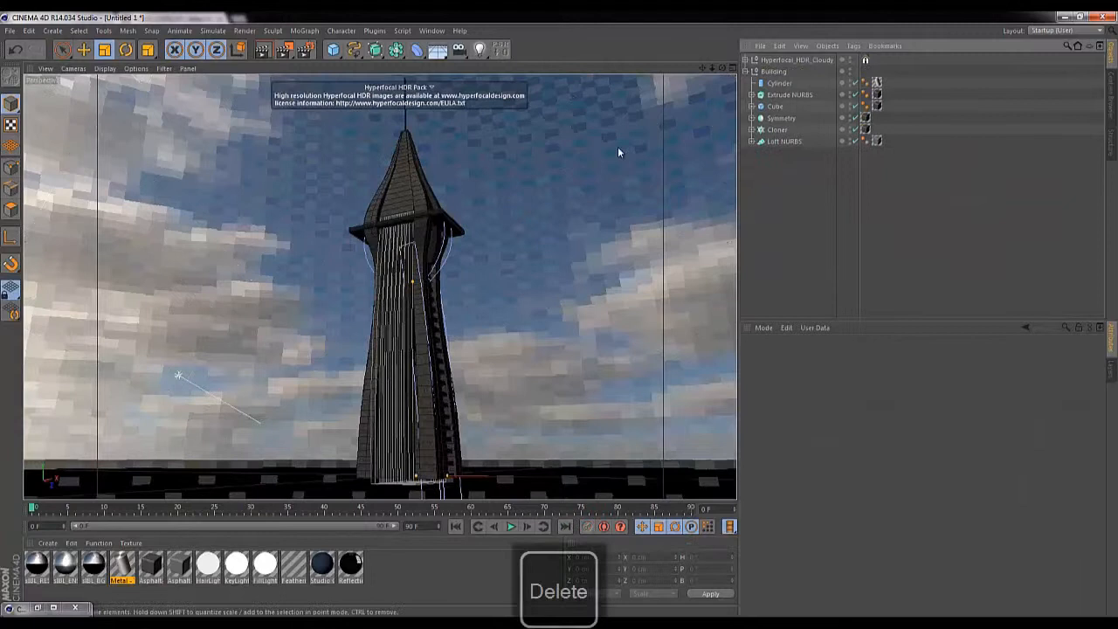
left_click(263, 50)
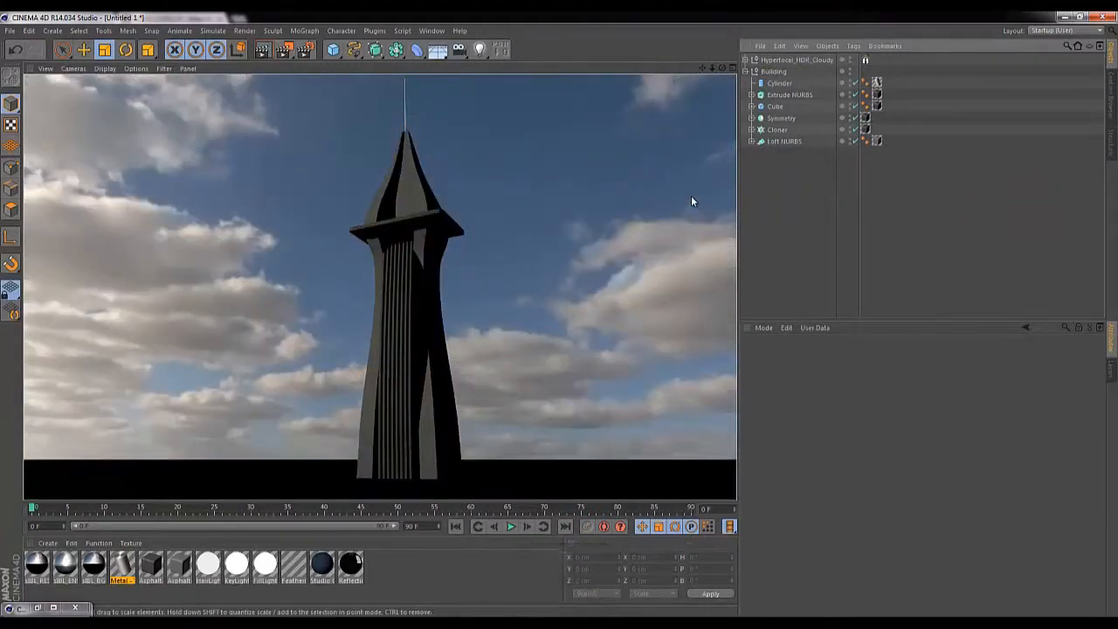
Undo the deletion of the studio and render the perspective view again.
left_click(767, 203)
key("ctrl+z")
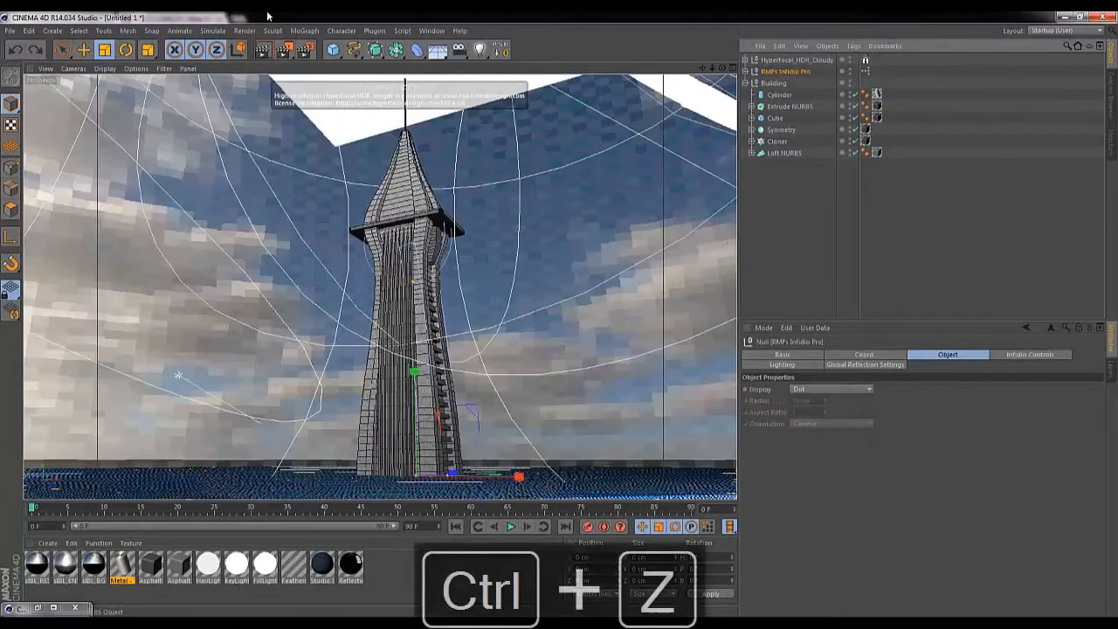
left_click(266, 51)
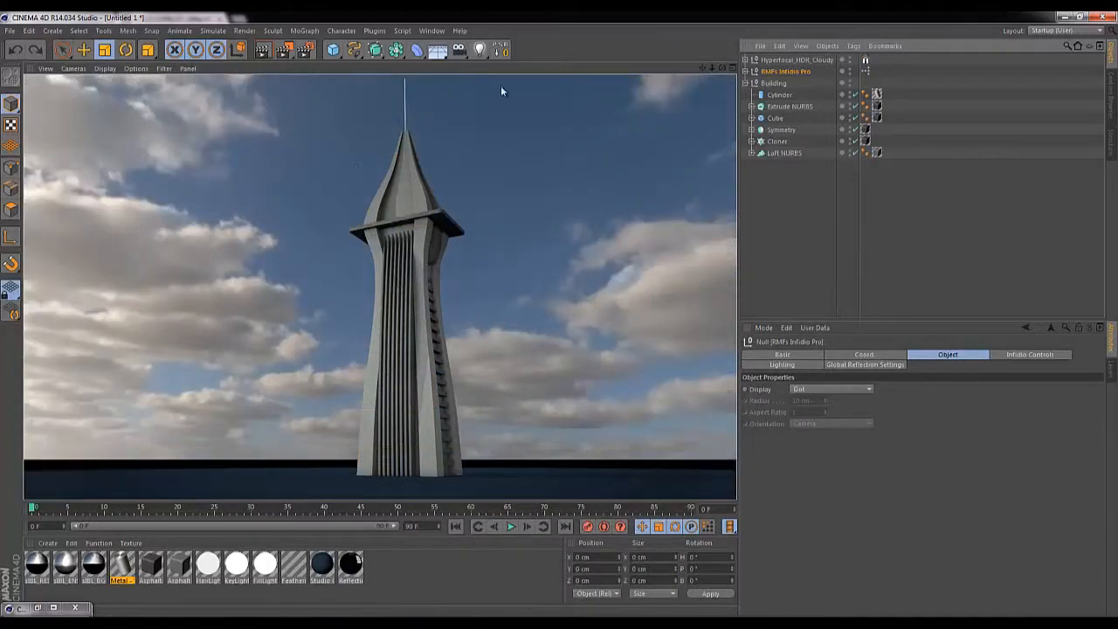
Delete the RMFs Infidio Pro studio and frame the tower from a low angle against the cloudy sky.
left_click_drag(564, 315, 560, 315)
left_click_drag(722, 68, 558, 322)
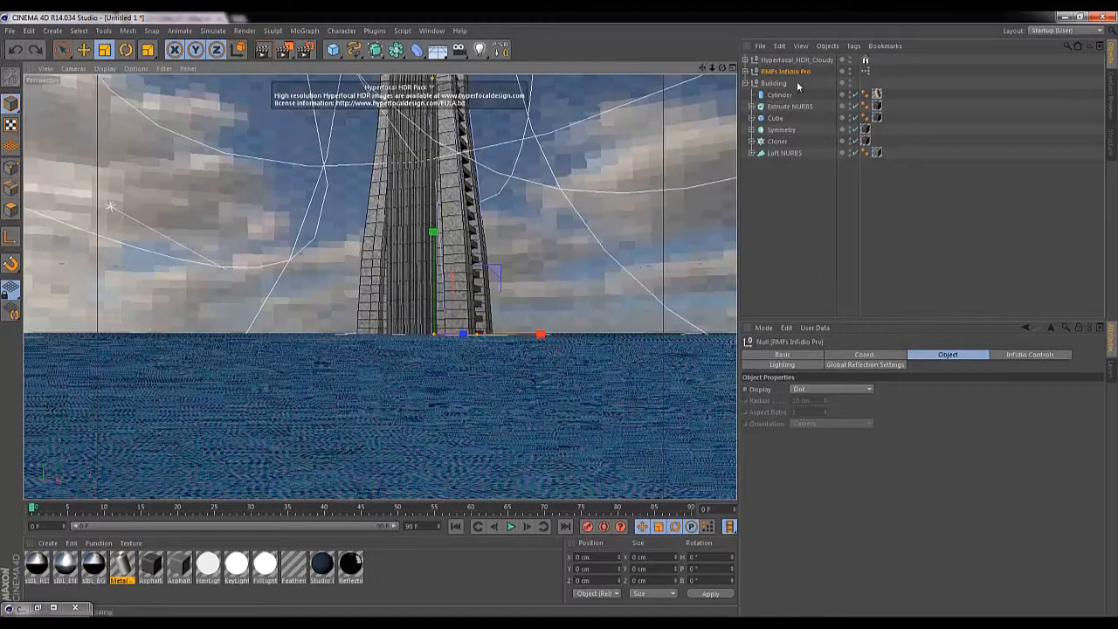
key("Delete")
left_click_drag(702, 68, 559, 323)
left_click_drag(714, 71, 559, 315)
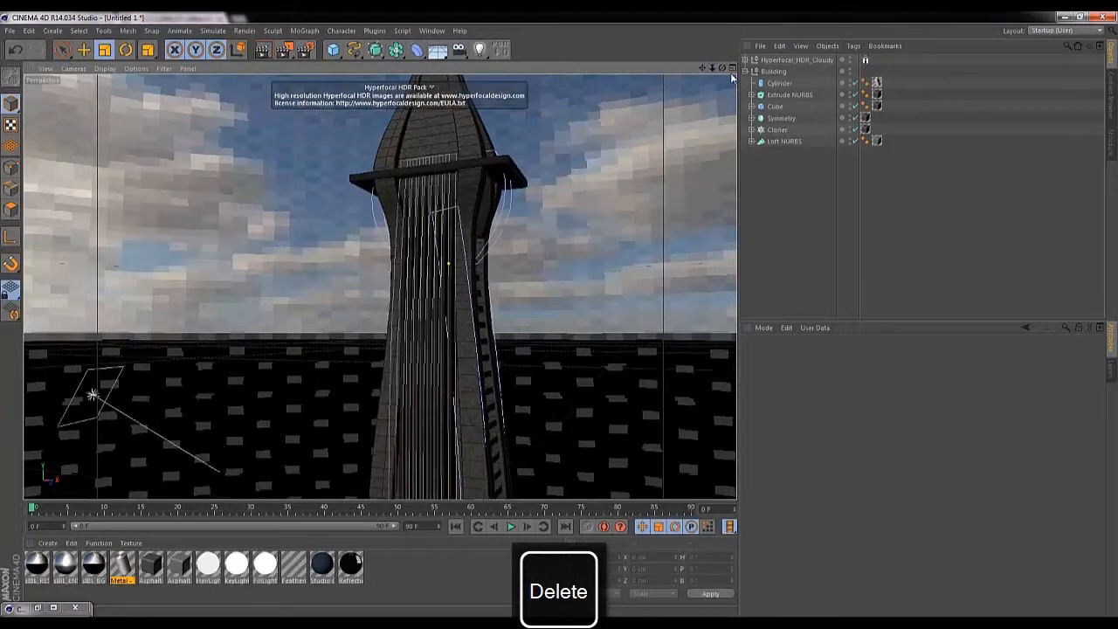
left_click_drag(723, 69, 560, 315)
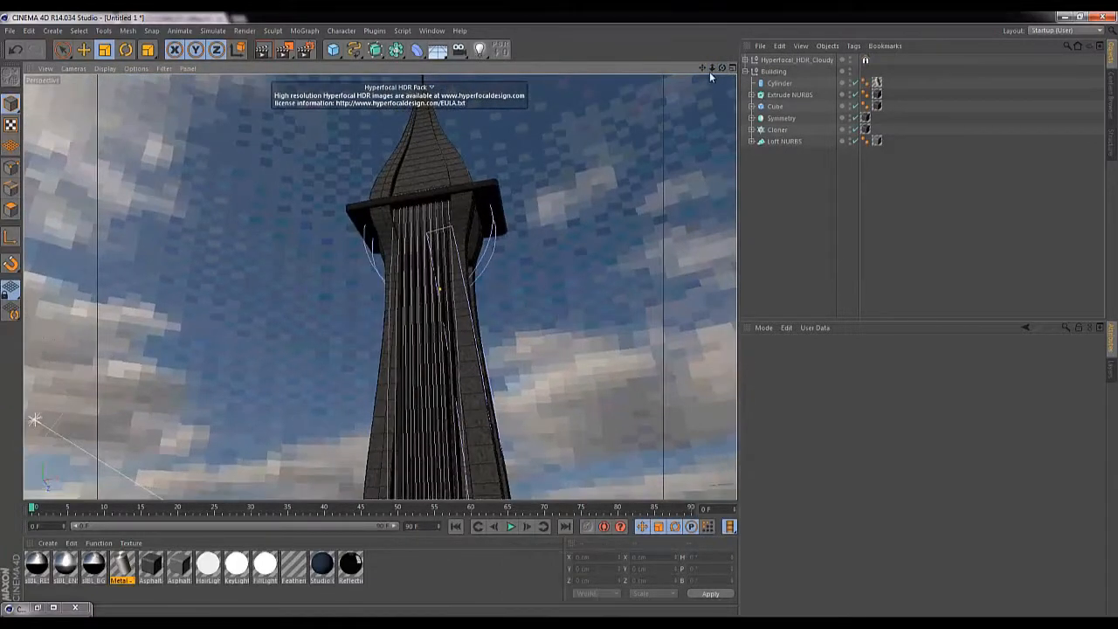
left_click_drag(709, 72, 557, 316)
left_click_drag(709, 71, 559, 313)
left_click_drag(701, 71, 564, 314)
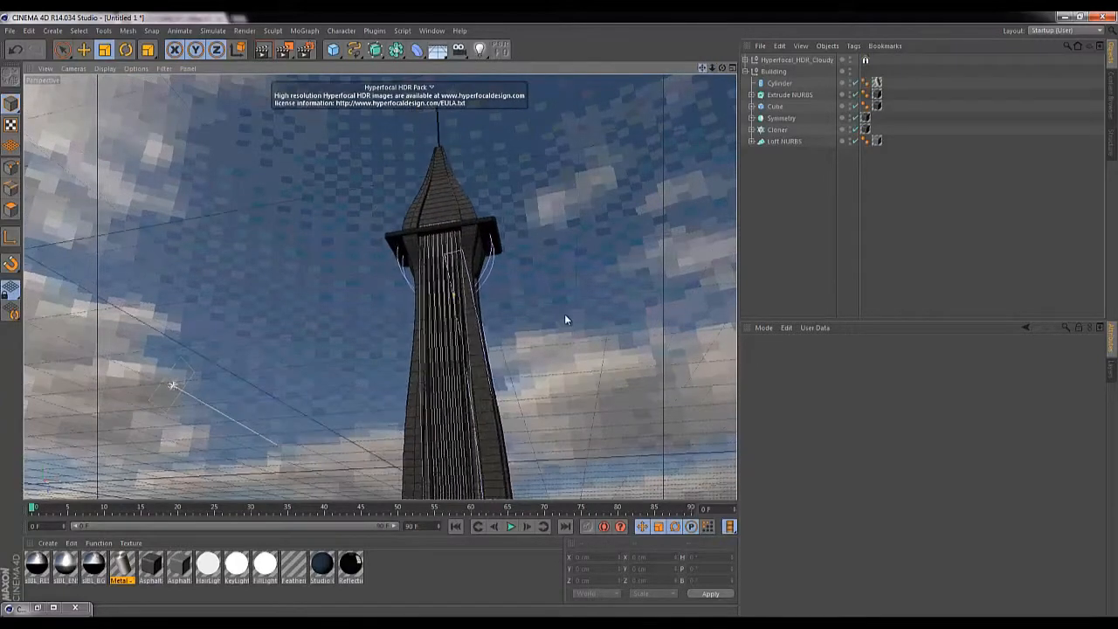
left_click_drag(723, 69, 560, 320)
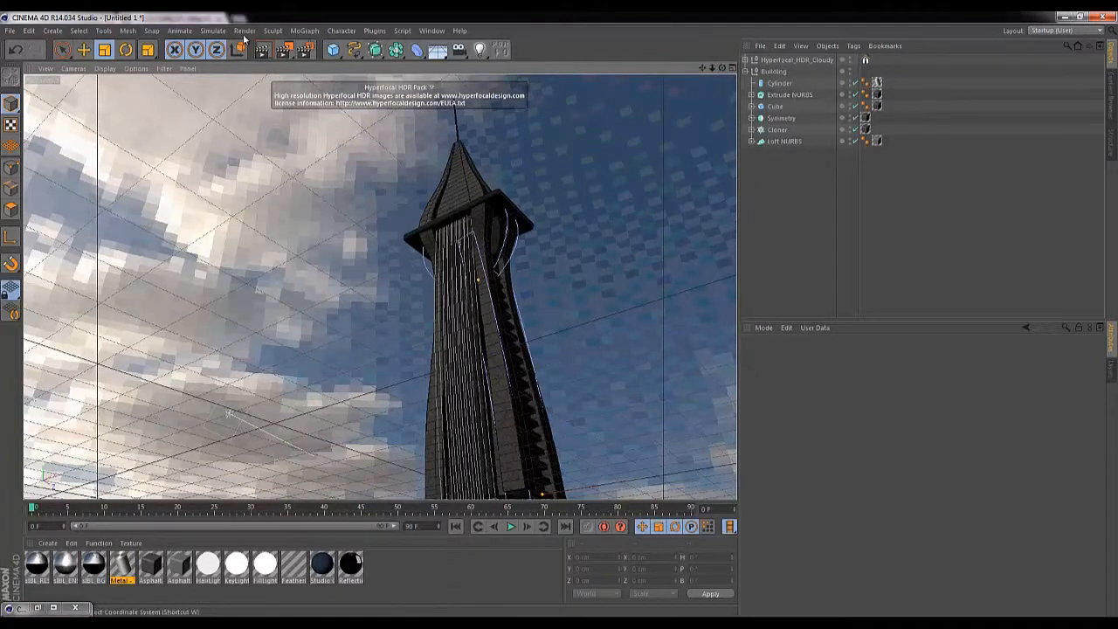
Set the renderer to Physical in the Render Settings and change the output film aspect to a widescreen format.
left_click(309, 49)
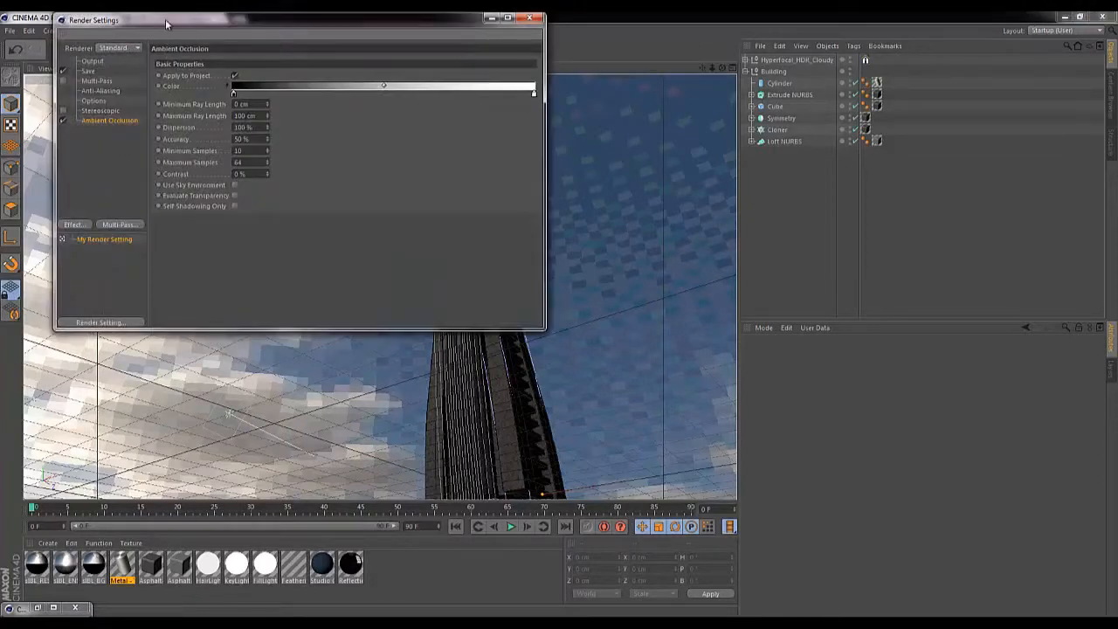
left_click_drag(165, 19, 300, 120)
left_click(253, 149)
left_click(268, 168)
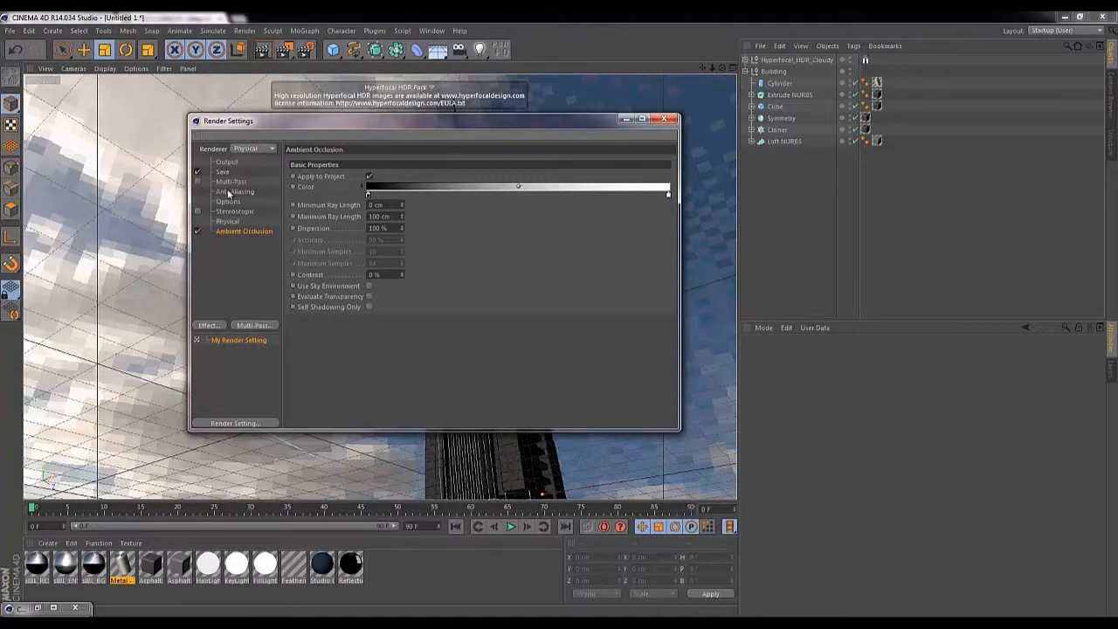
left_click(227, 163)
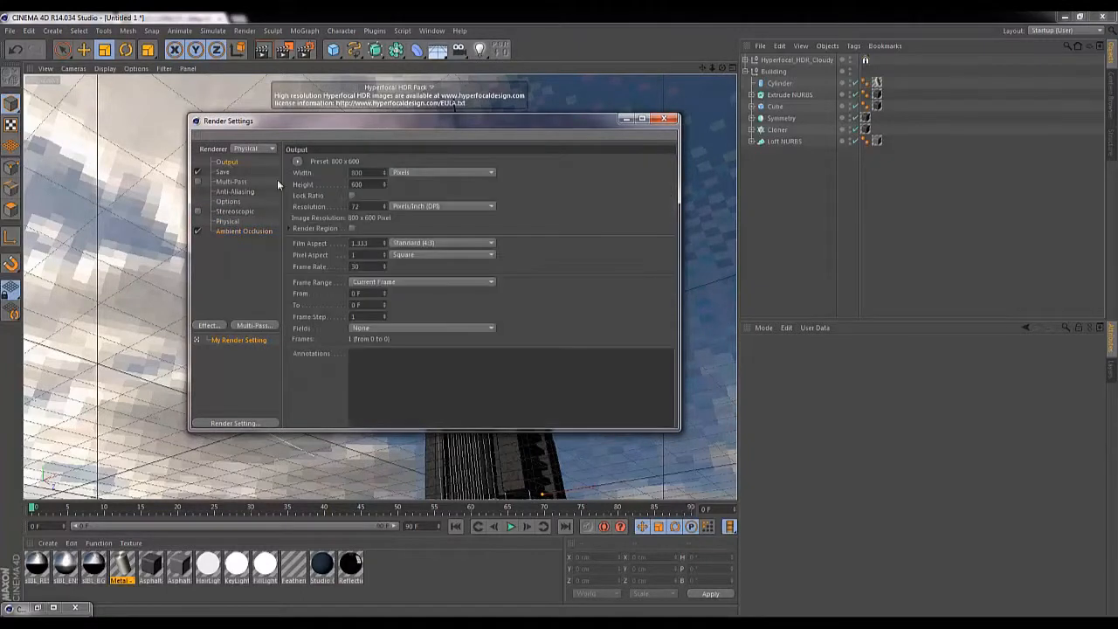
left_click(445, 242)
left_click(427, 298)
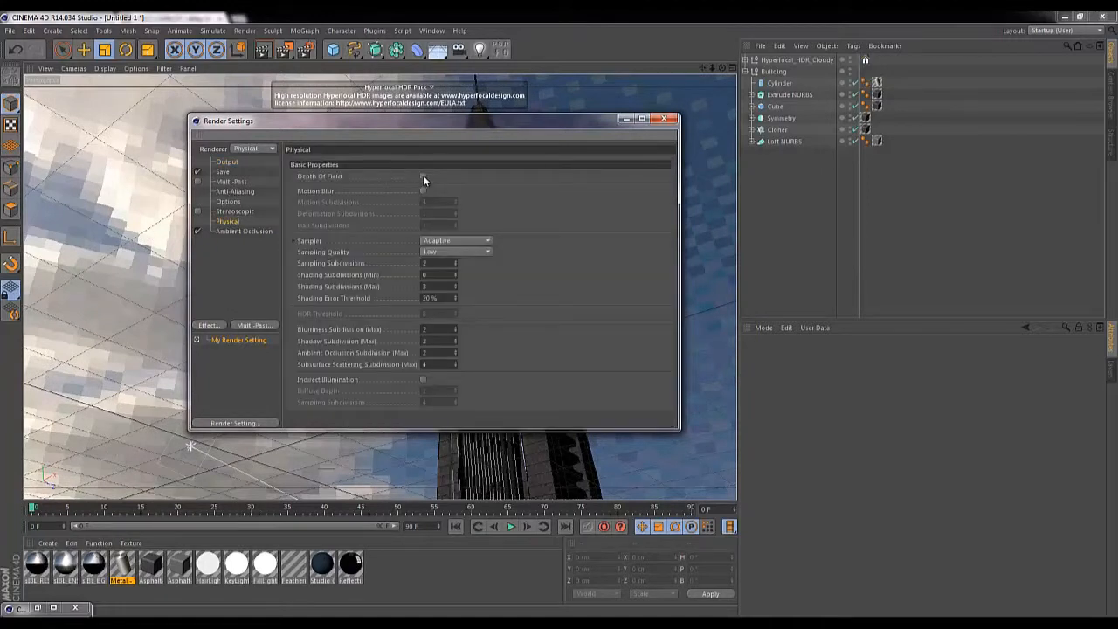
Set the Physical renderer's sampler to Progressive and enable Indirect Illumination with a Diffuse Depth of 2.
left_click(469, 241)
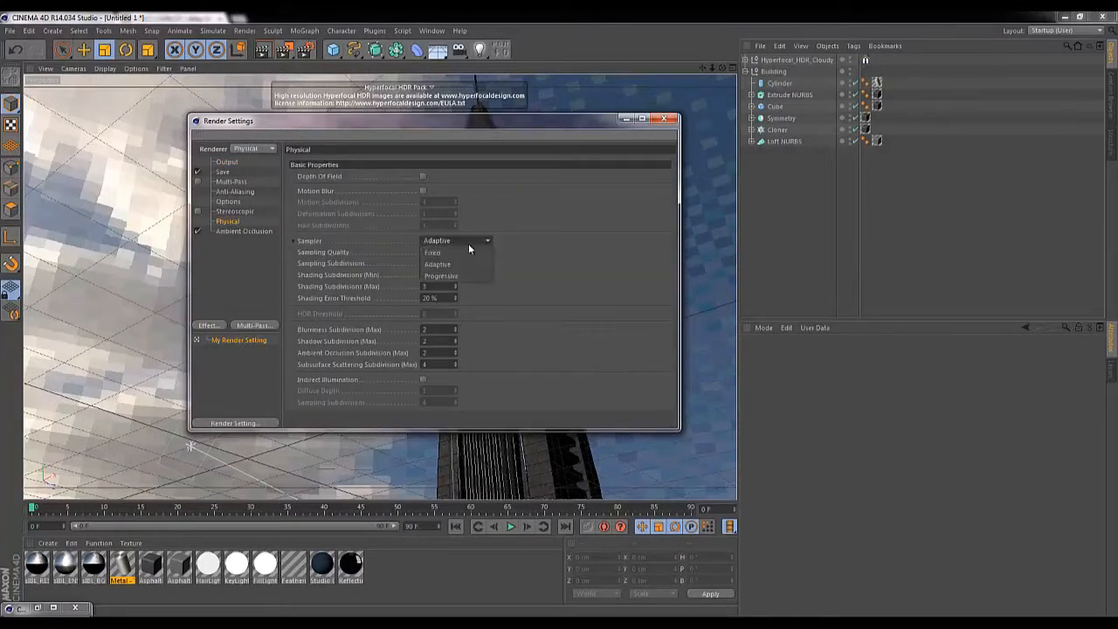
left_click(458, 276)
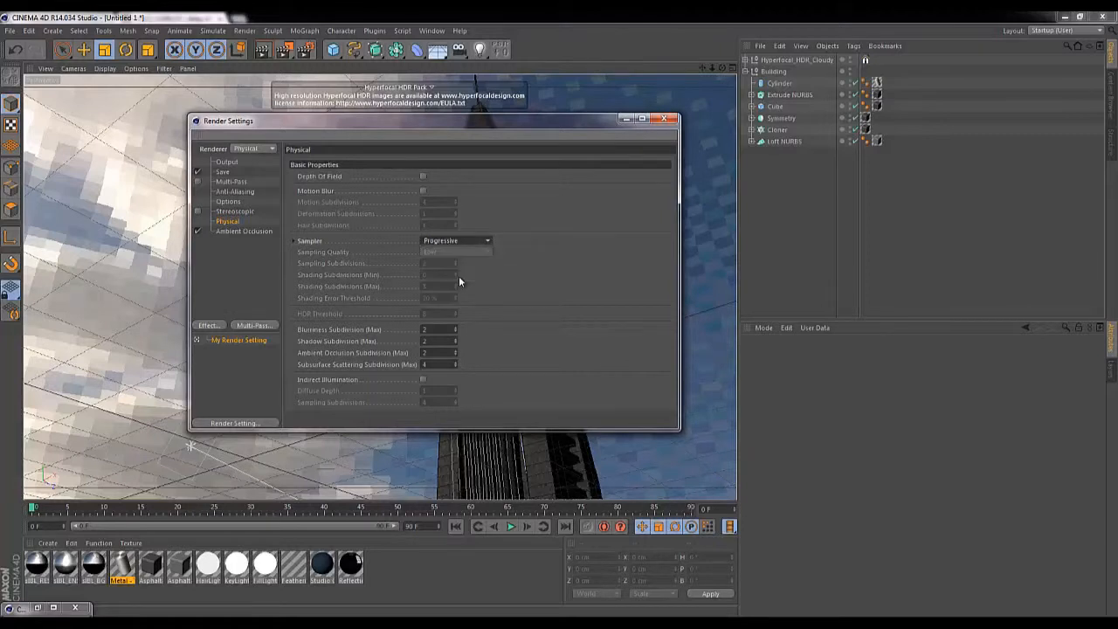
left_click(423, 380)
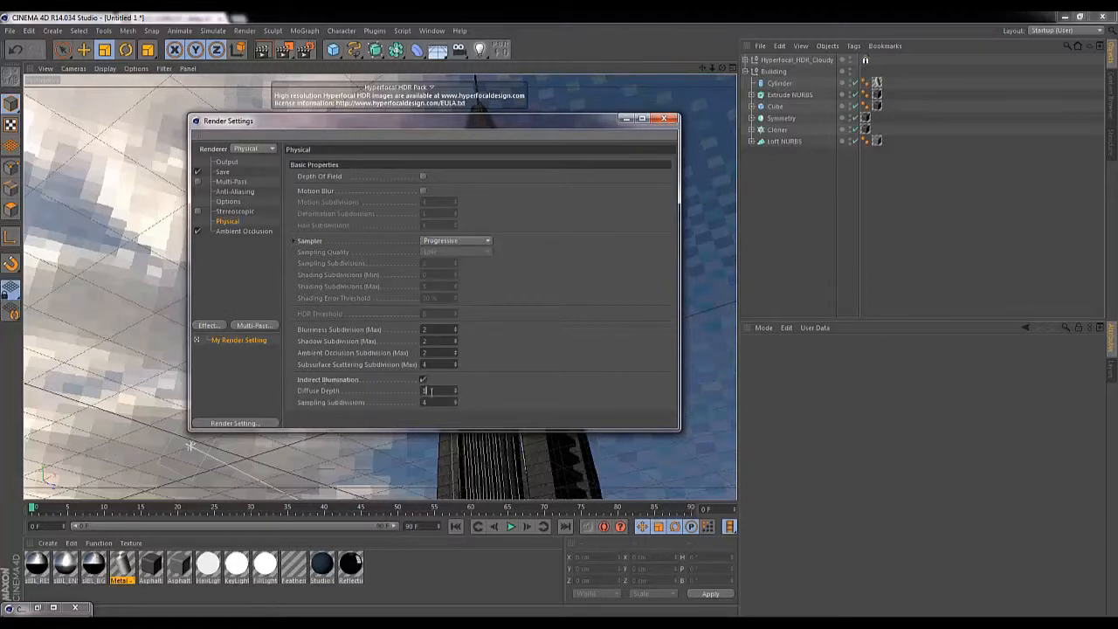
type("2")
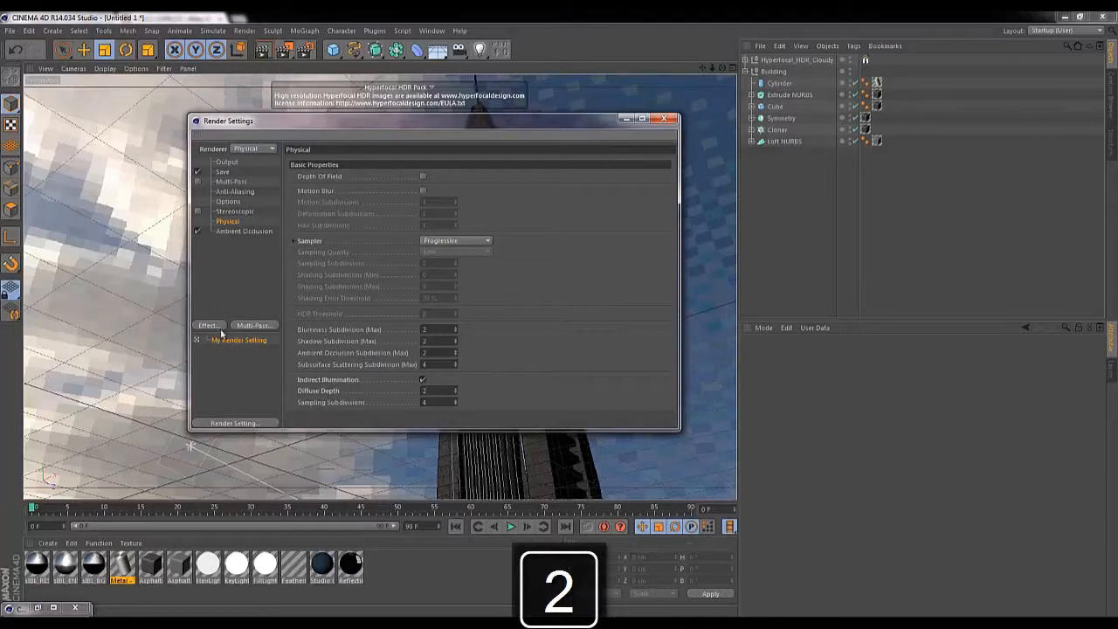
Set the Ambient Occlusion maximum ray length to 200 cm and contrast to 10%, and close the Render Settings.
left_click(238, 231)
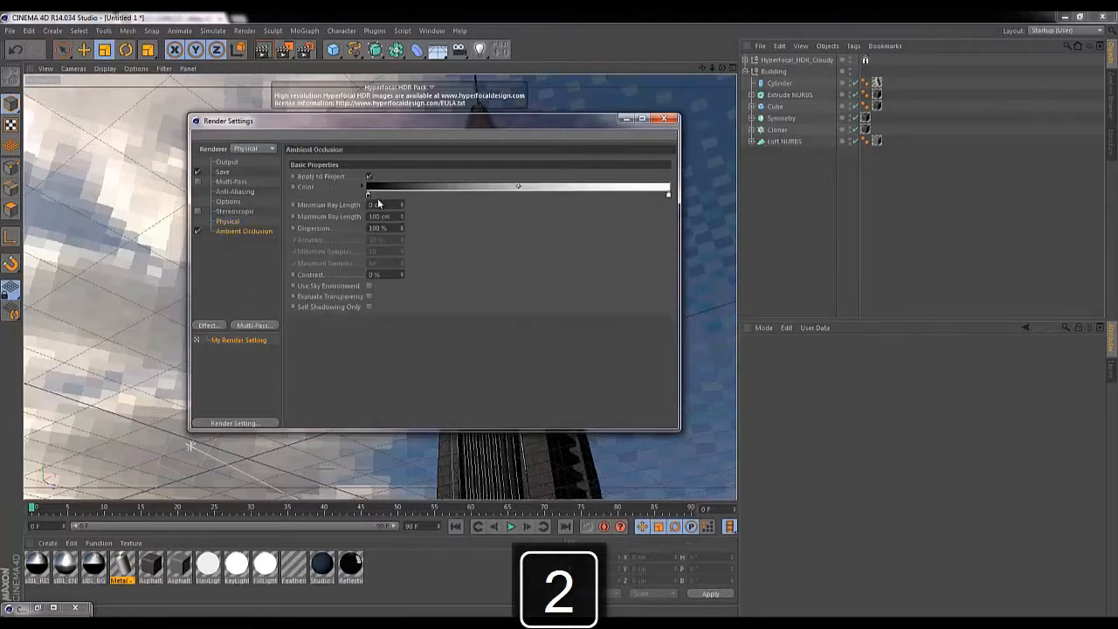
type("200")
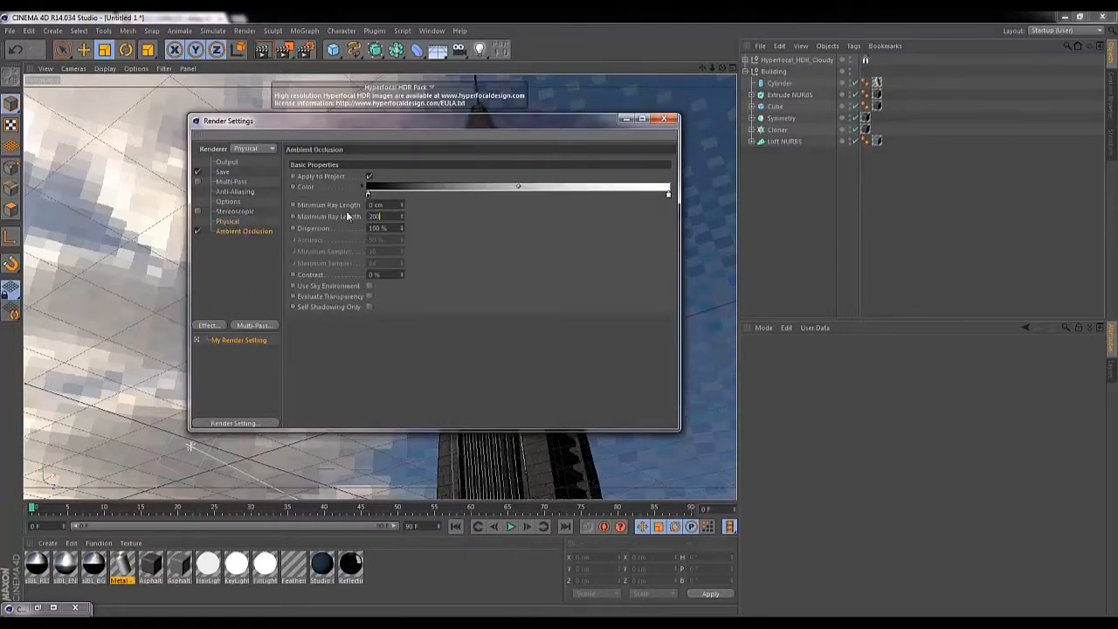
left_click(384, 274)
type("10")
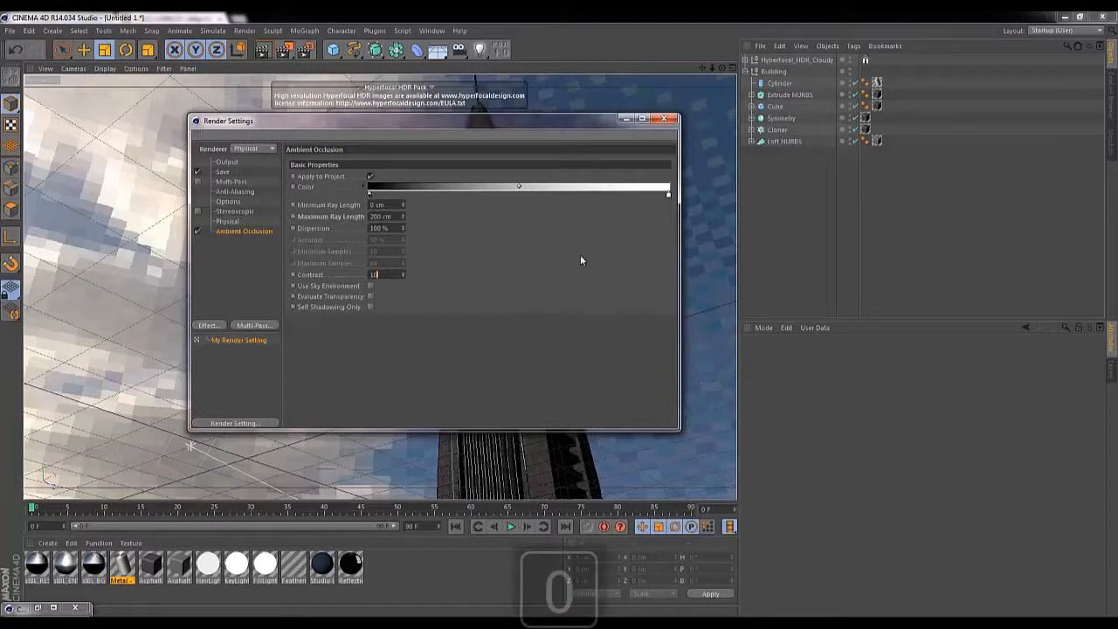
left_click(666, 118)
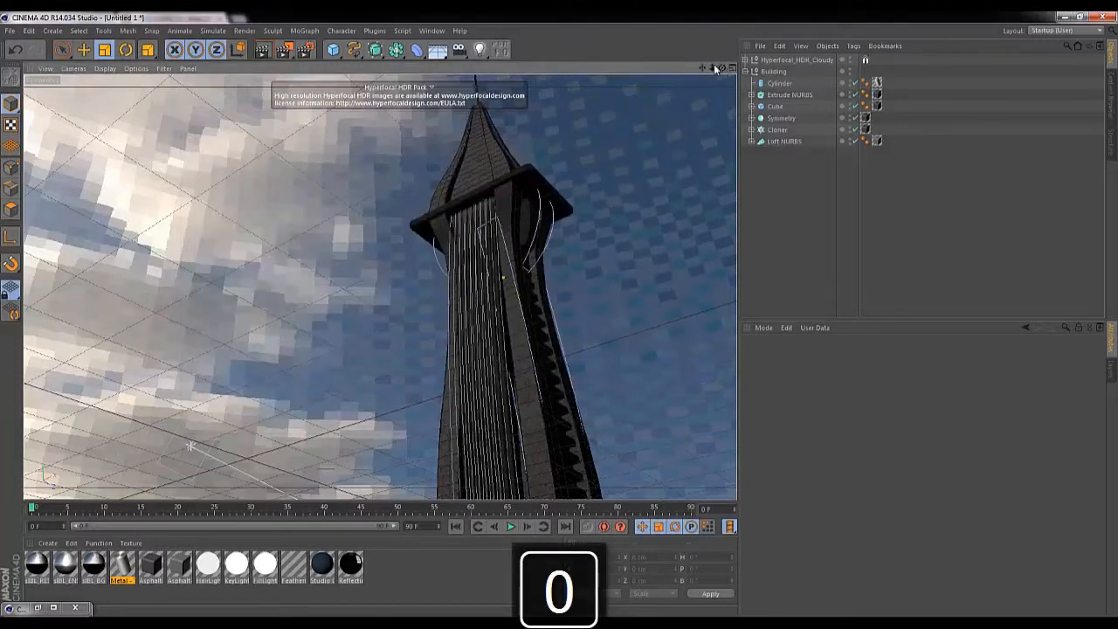
Reframe the whole upper tower, add a Camera from the current view and render it to the Picture Viewer.
left_click_drag(714, 67, 559, 314)
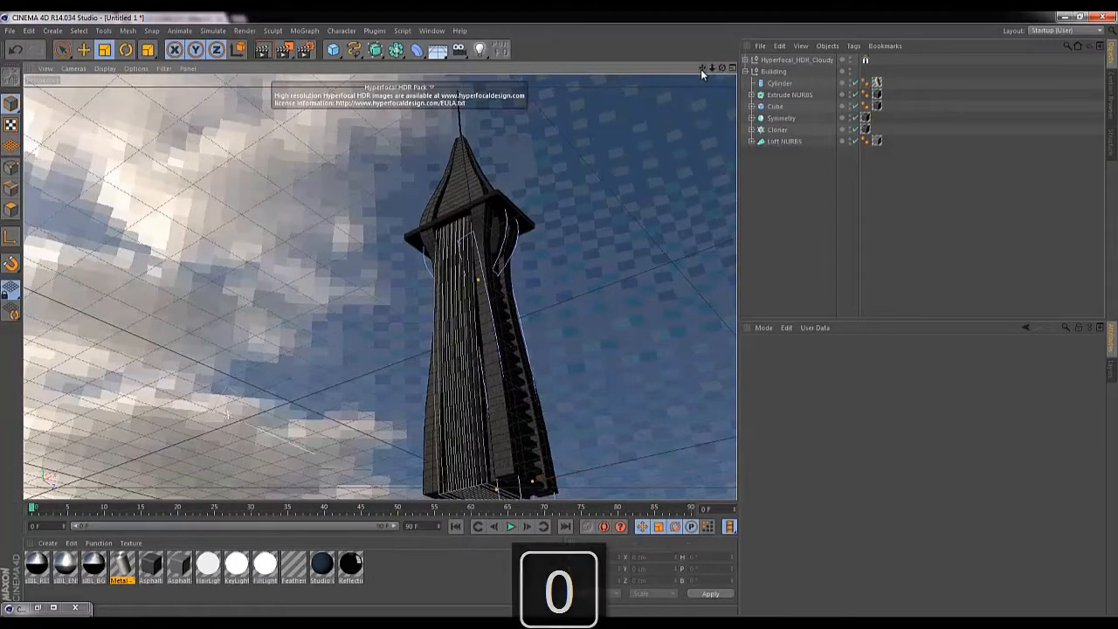
mouse_move(700, 69)
left_mouse_down()
mouse_move(559, 314)
mouse_move(707, 70)
left_mouse_up()
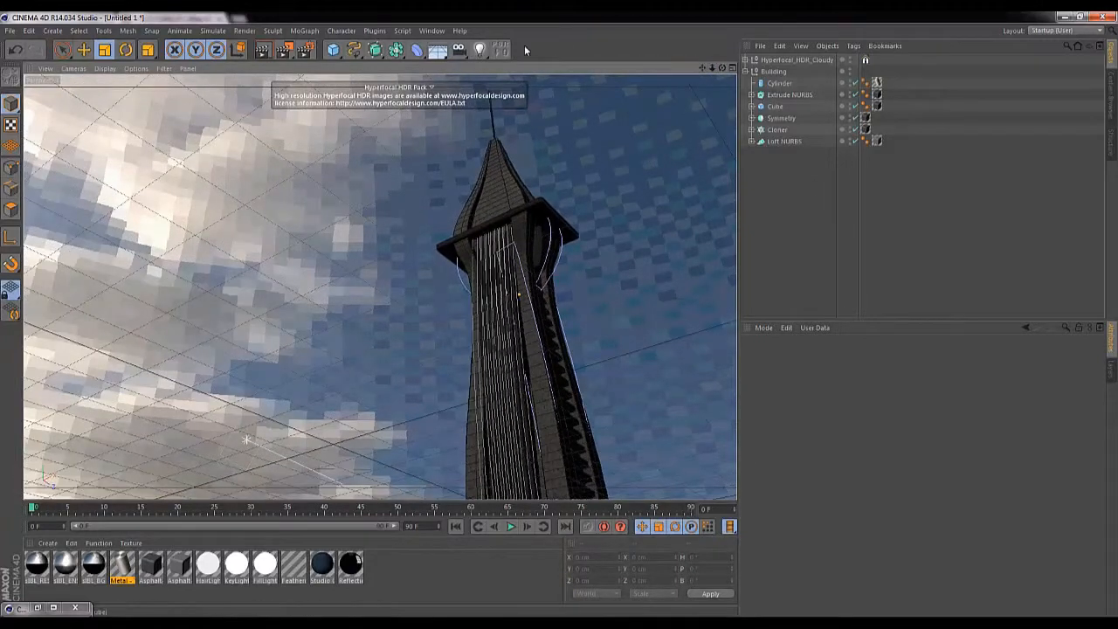
left_click(458, 50)
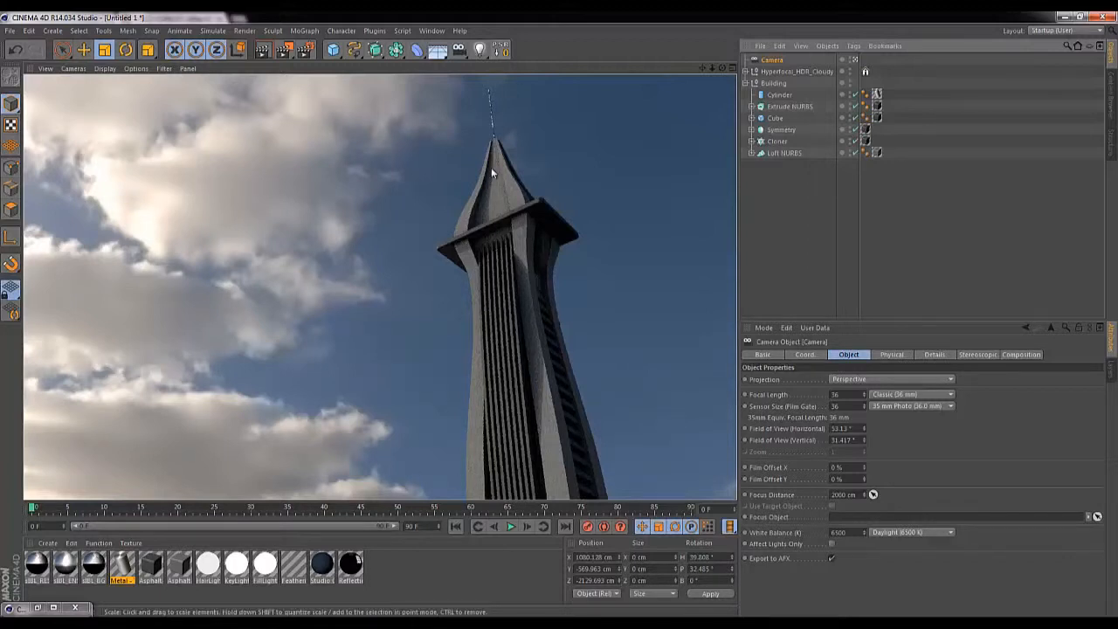
left_click(286, 49)
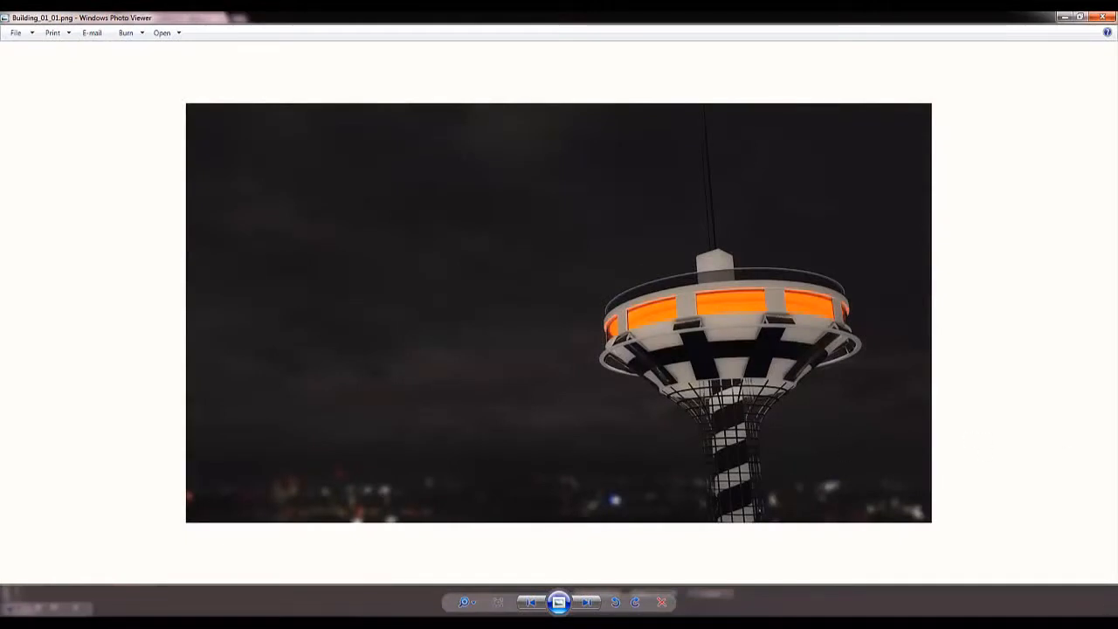
Look through the Building_01 example renders in Windows Photo Viewer, restore its window down and move it aside.
key("Right")
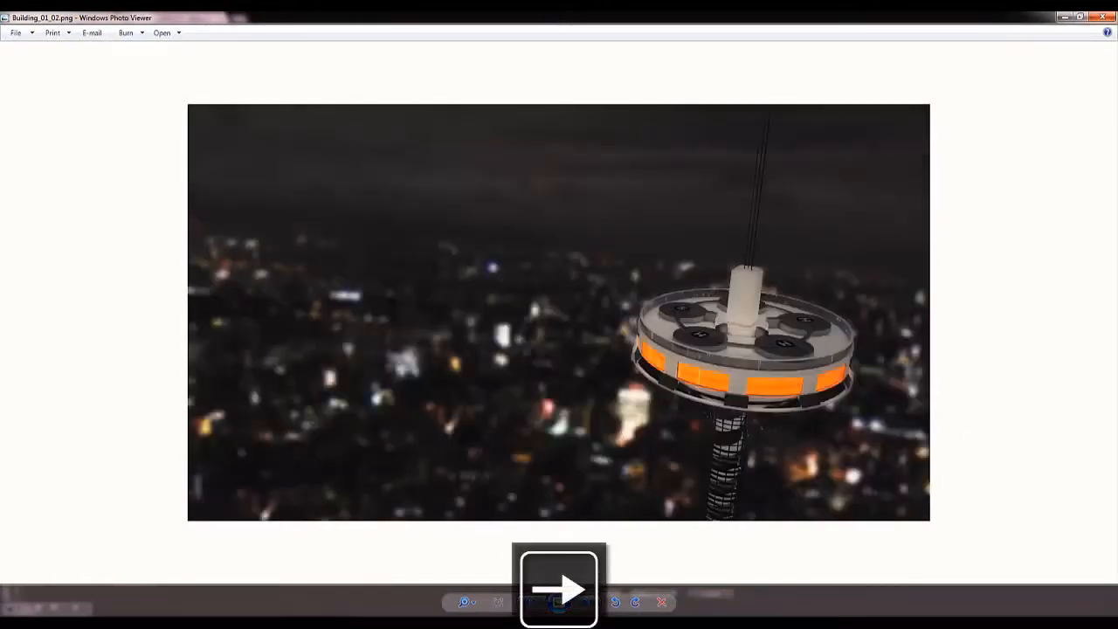
key("Right")
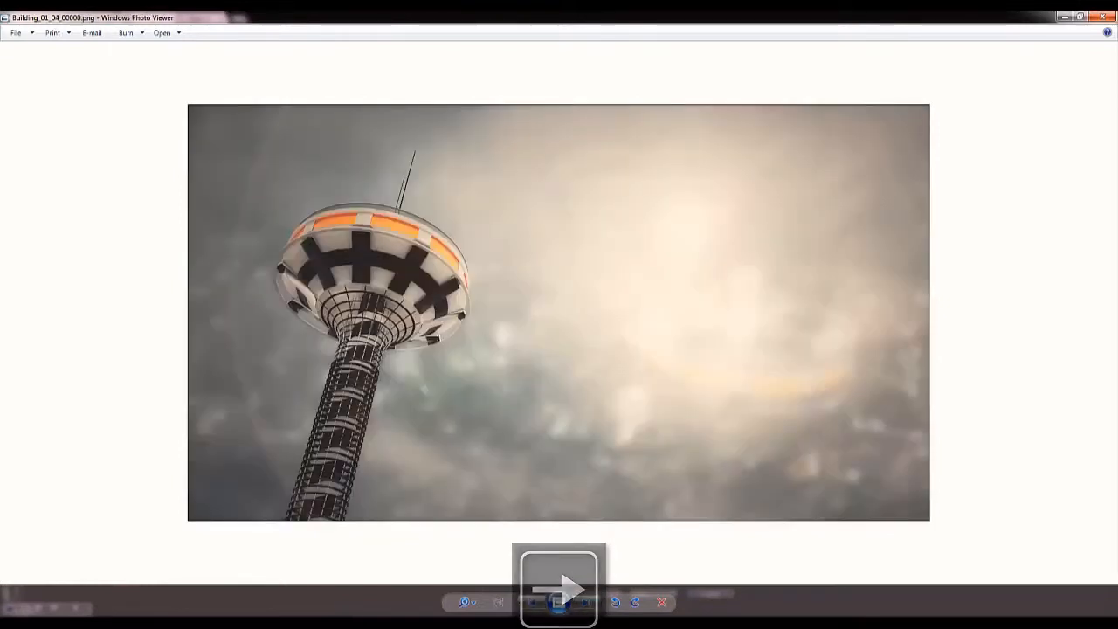
key("Right")
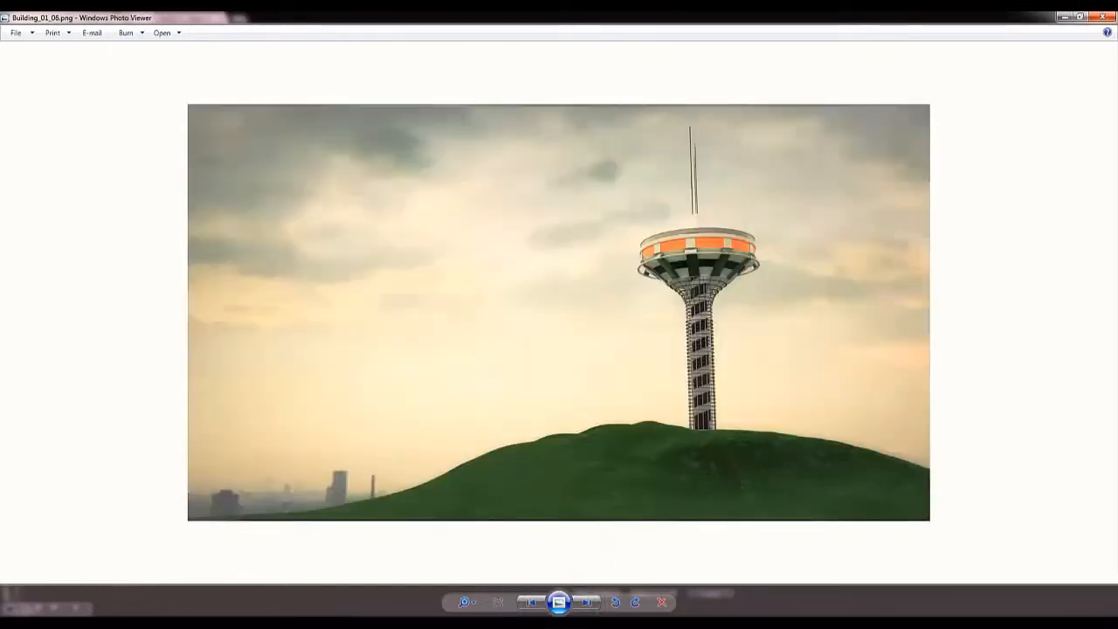
key("Right")
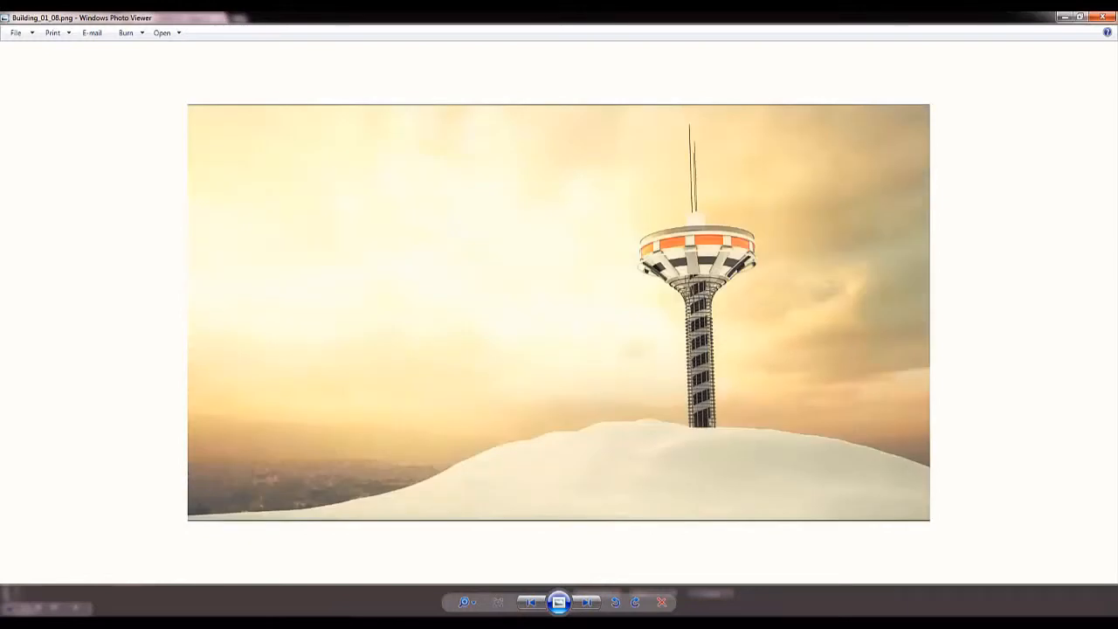
left_click(1079, 17)
left_click_drag(853, 37, 521, 34)
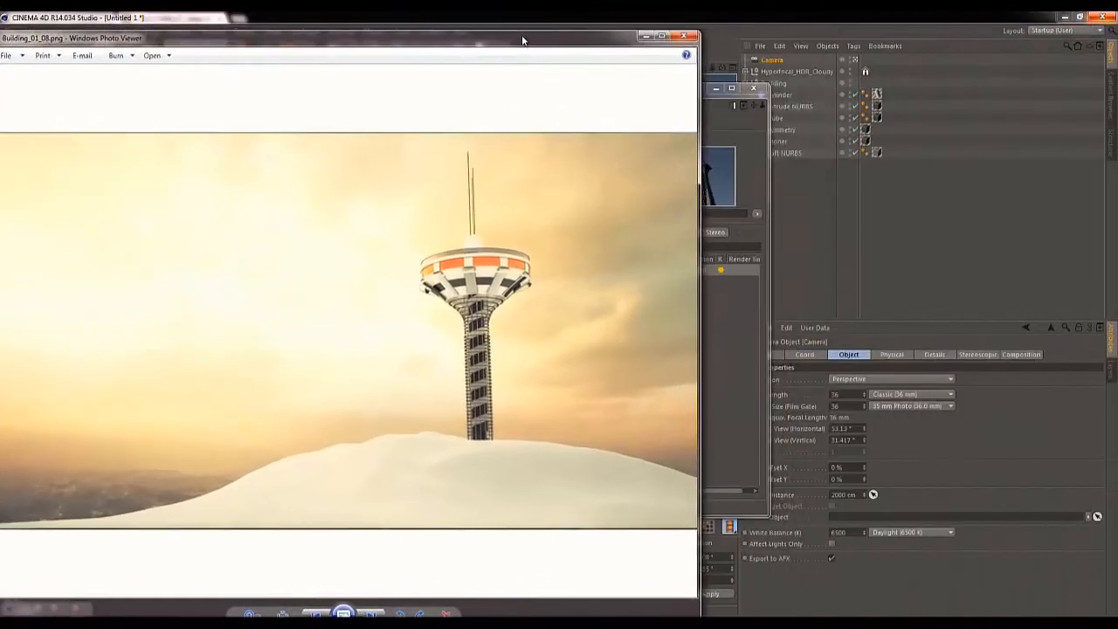